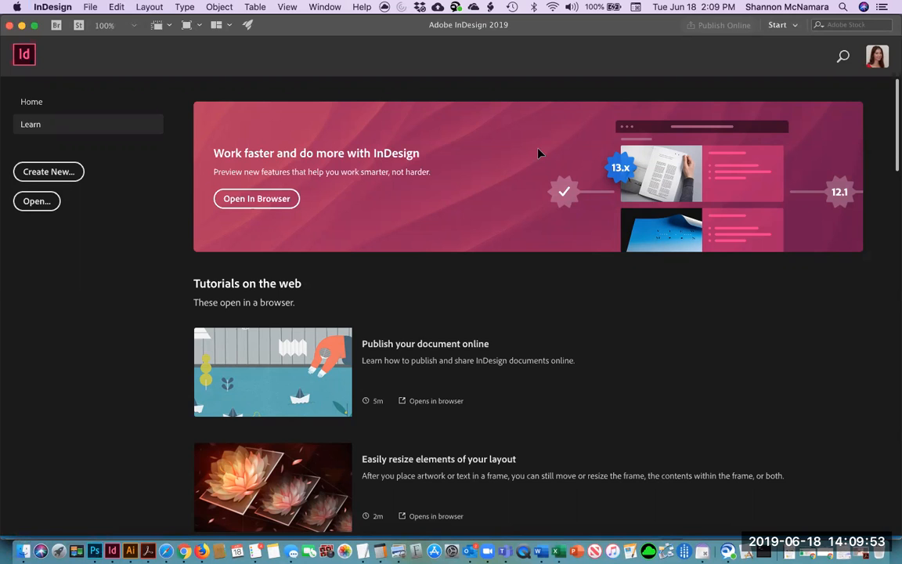
Create a two-page 8.5 x 11 in portrait document with one column and no facing pages
{"action": "key", "text": "super+n"}
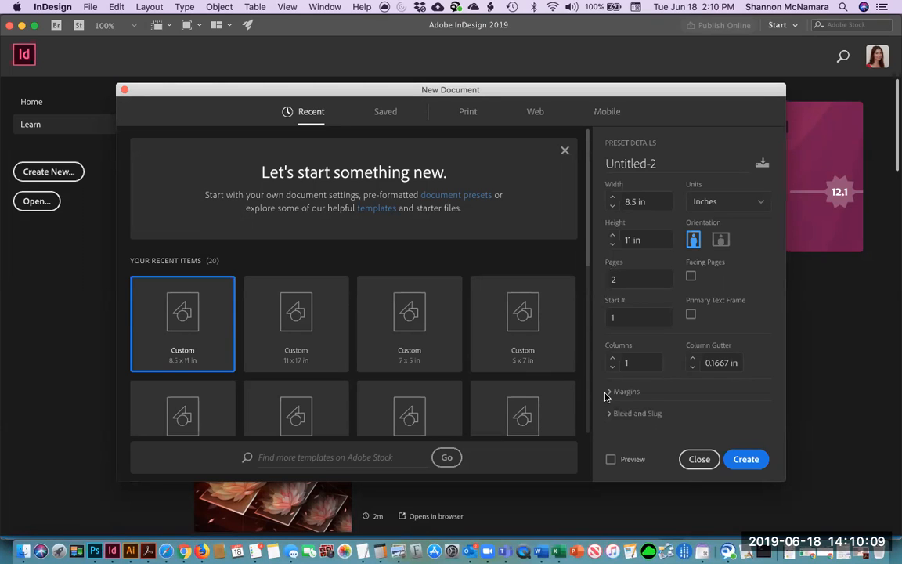
{"action": "left_click", "coordinate": [699, 459]}
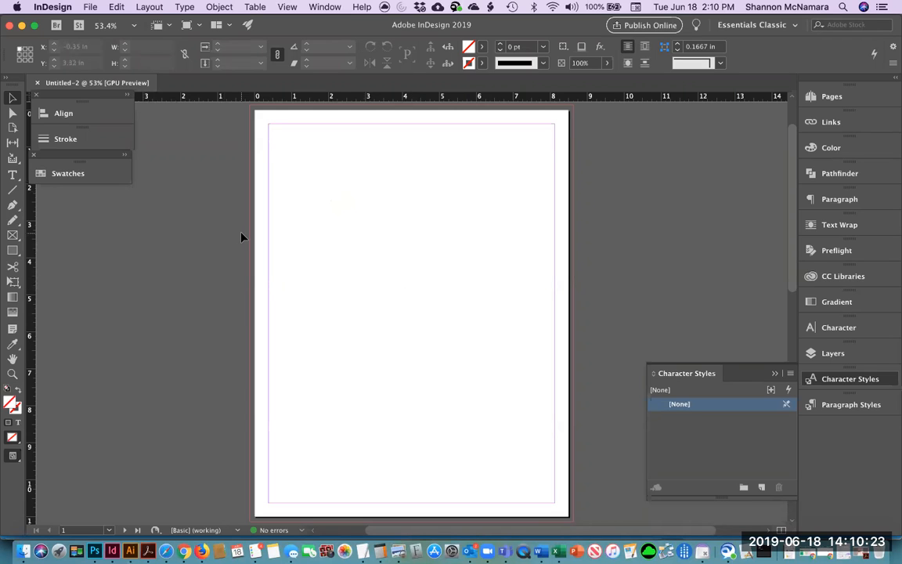
Save the document as Starlight.indd in a new folder named Starlight inside the Week 2 folder
{"action": "key", "text": "super+s"}
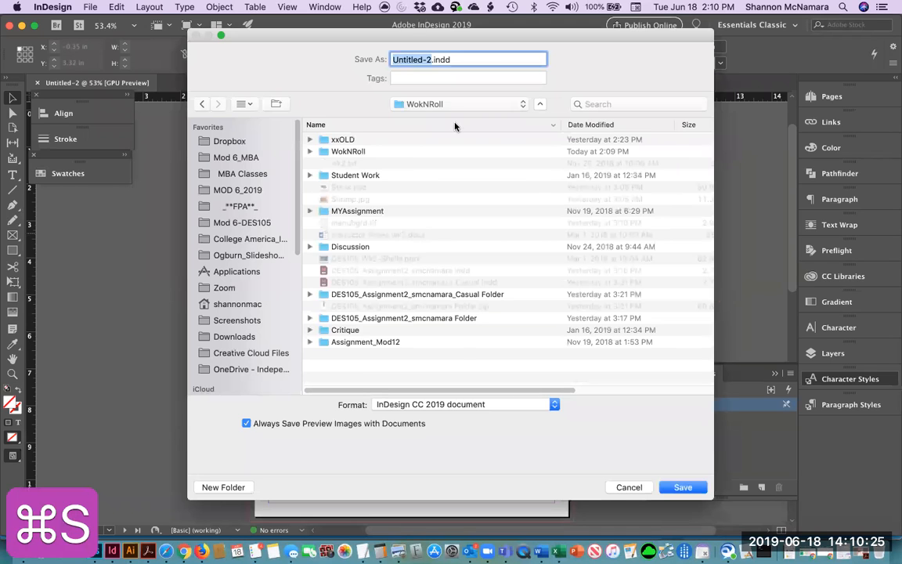
{"action": "left_click", "coordinate": [457, 104]}
{"action": "left_click", "coordinate": [444, 119]}
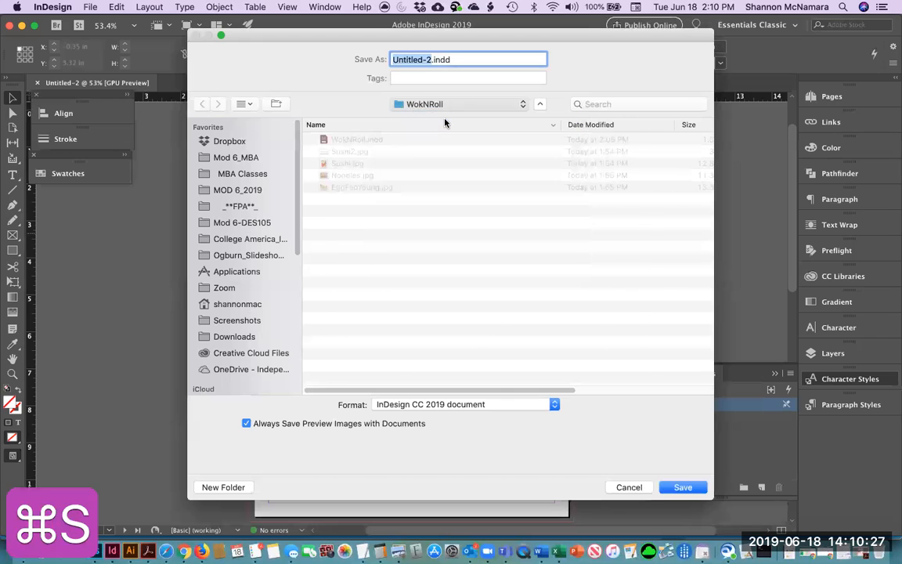
{"action": "key", "text": "shift+super+n"}
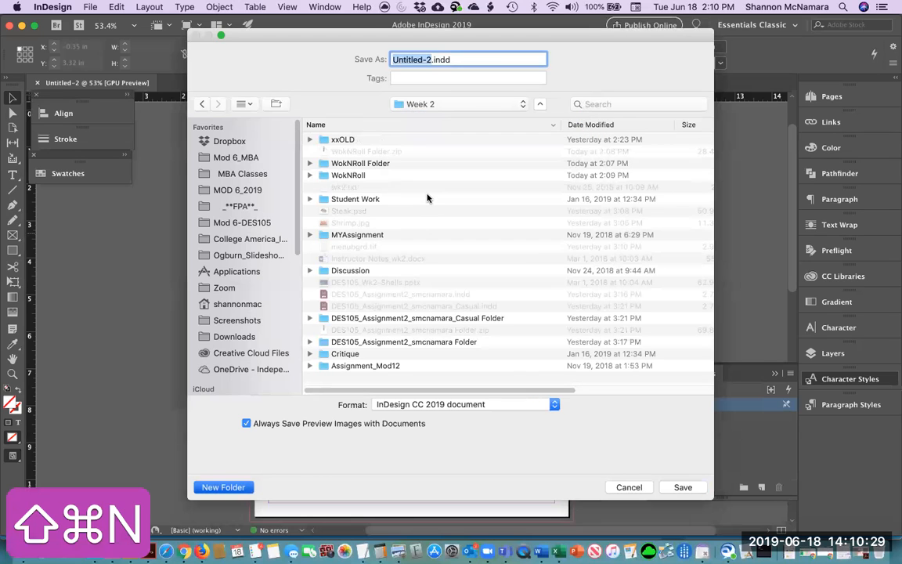
{"action": "type", "text": "Starlight"}
{"action": "key", "text": "Return"}
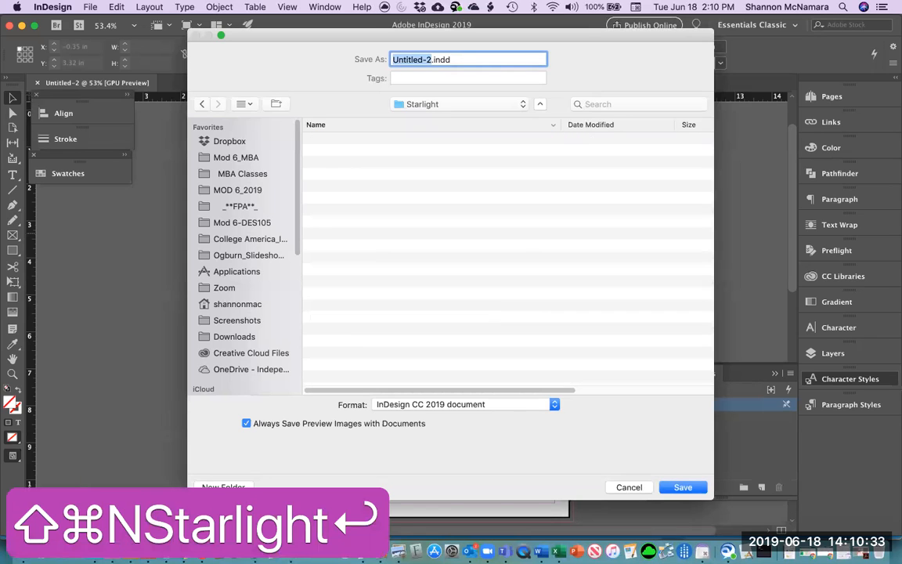
{"action": "type", "text": "Starb"}
{"action": "key", "text": "BackSpace"}
{"action": "type", "text": "light"}
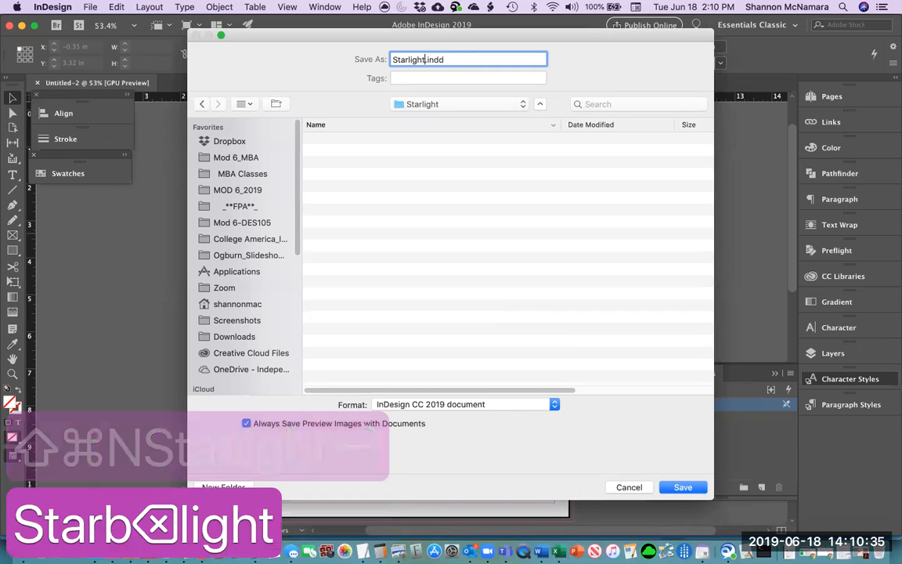
{"action": "key", "text": "Return"}
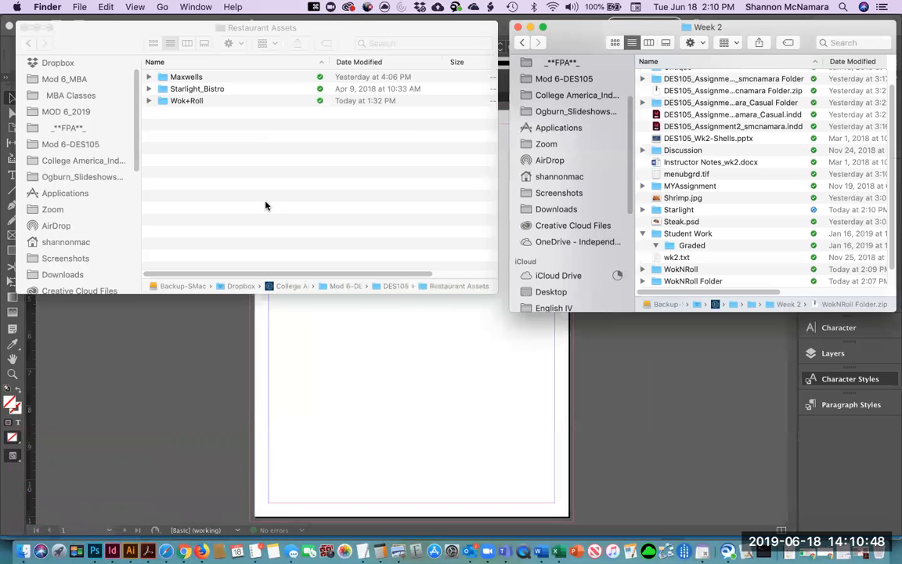
From Finder's Starlight_Bistro folder, open StarlightMenuText.docx in Word, and close the Wok+RollMenuText document
{"action": "left_click", "coordinate": [139, 96]}
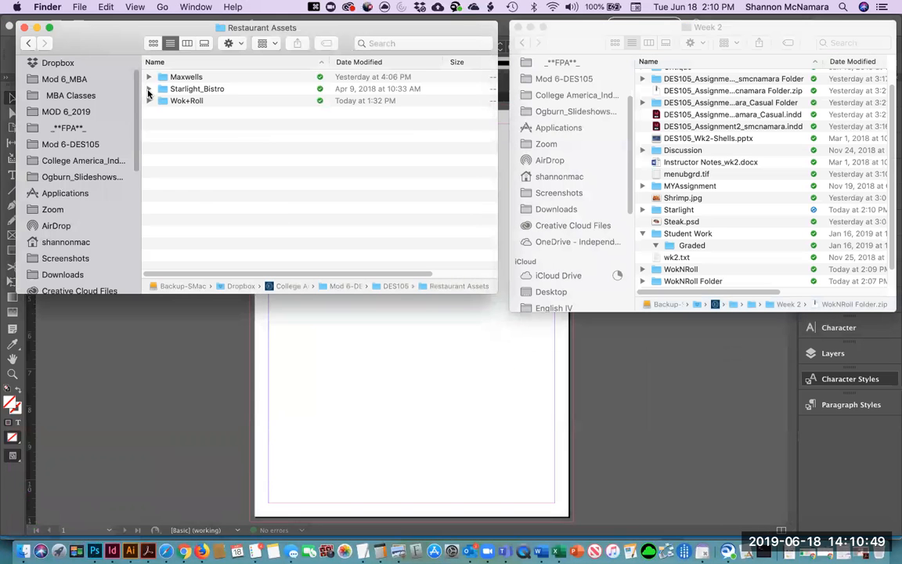
{"action": "left_click", "coordinate": [149, 90]}
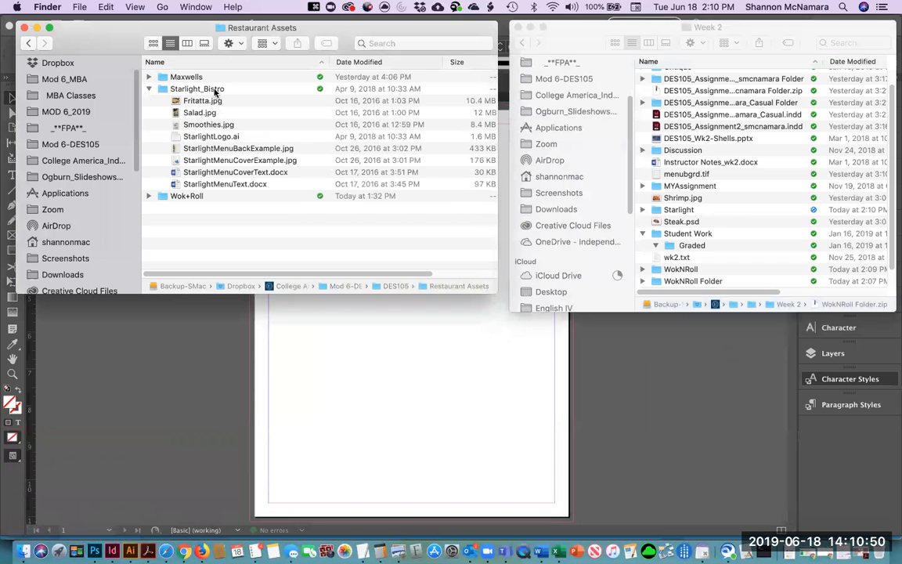
{"action": "double_click", "coordinate": [223, 184]}
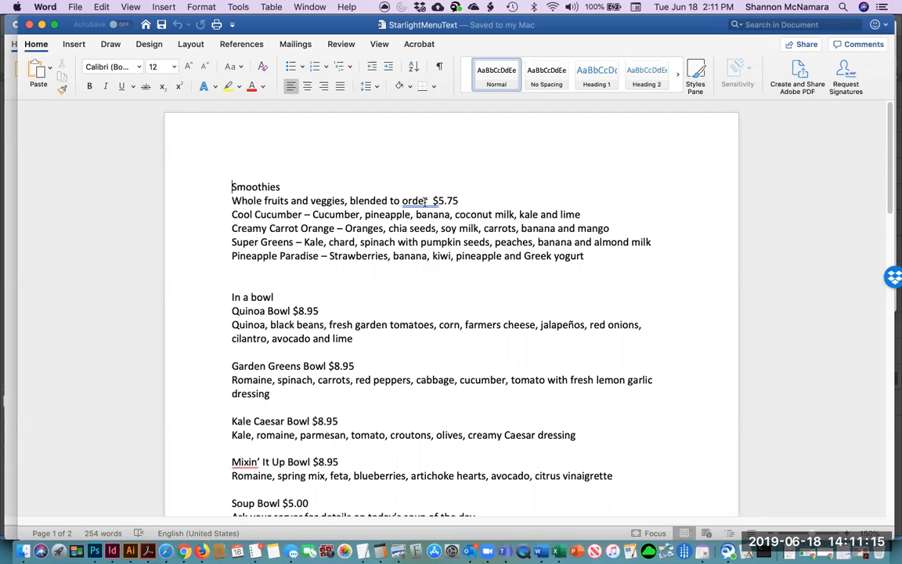
{"action": "key", "text": "super+grave"}
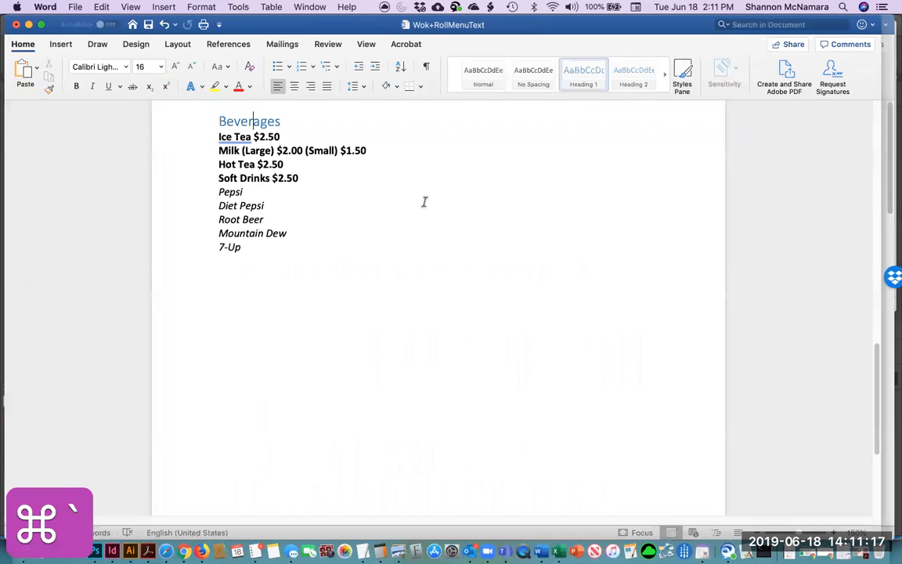
{"action": "key", "text": "super+w"}
{"action": "left_click", "coordinate": [407, 97]}
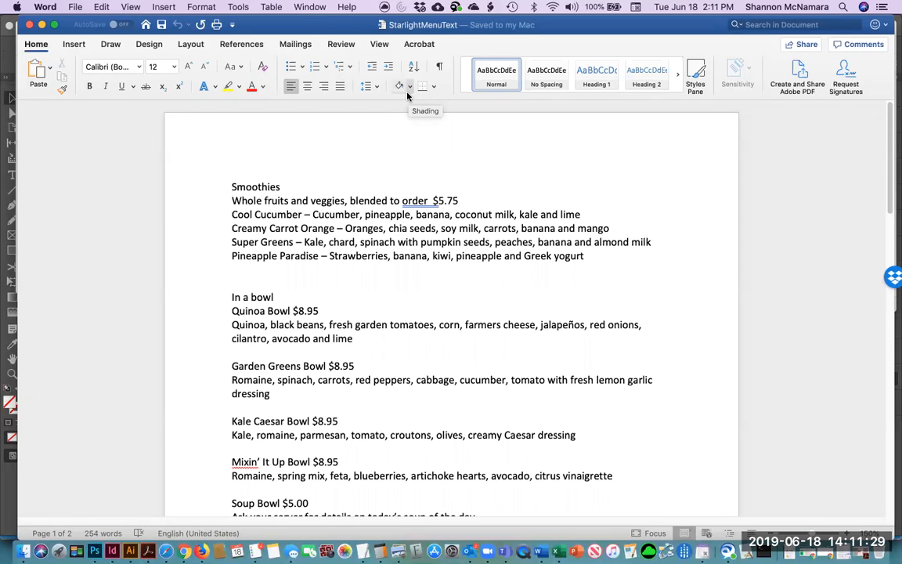
Examine the menu text's section headings "Smoothies", "In a bowl" and "On a plate", and the side-dish note beneath the last one
{"action": "double_click", "coordinate": [430, 201]}
{"action": "left_click", "coordinate": [253, 184]}
{"action": "double_click", "coordinate": [253, 186]}
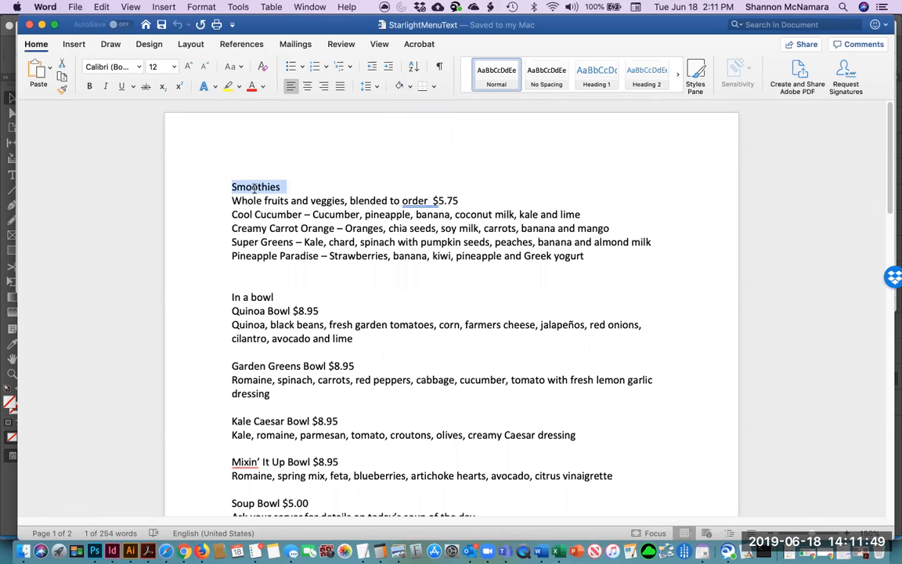
{"action": "left_click", "coordinate": [251, 297]}
{"action": "double_click", "coordinate": [252, 297]}
{"action": "scroll", "coordinate": [266, 411], "scroll_direction": "down", "scroll_amount": 1}
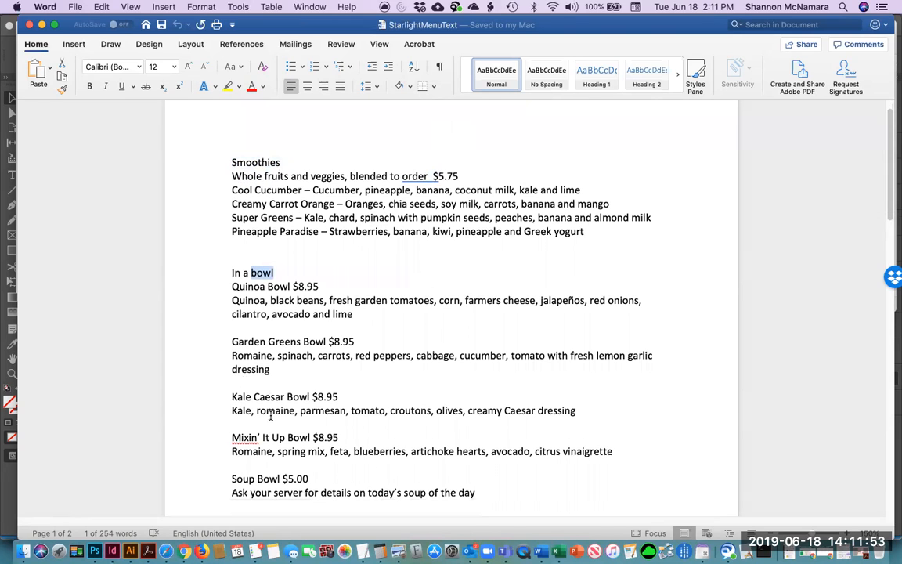
{"action": "scroll", "coordinate": [290, 403], "scroll_direction": "down", "scroll_amount": 4}
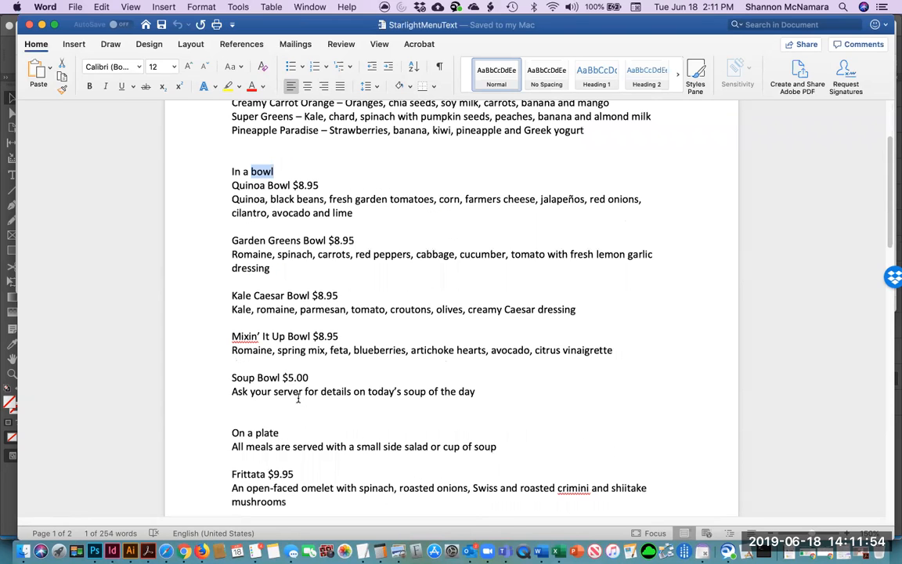
{"action": "double_click", "coordinate": [267, 432]}
{"action": "left_click_drag", "start_coordinate": [231, 445], "coordinate": [502, 447]}
{"action": "scroll", "coordinate": [437, 444], "scroll_direction": "up", "scroll_amount": 5}
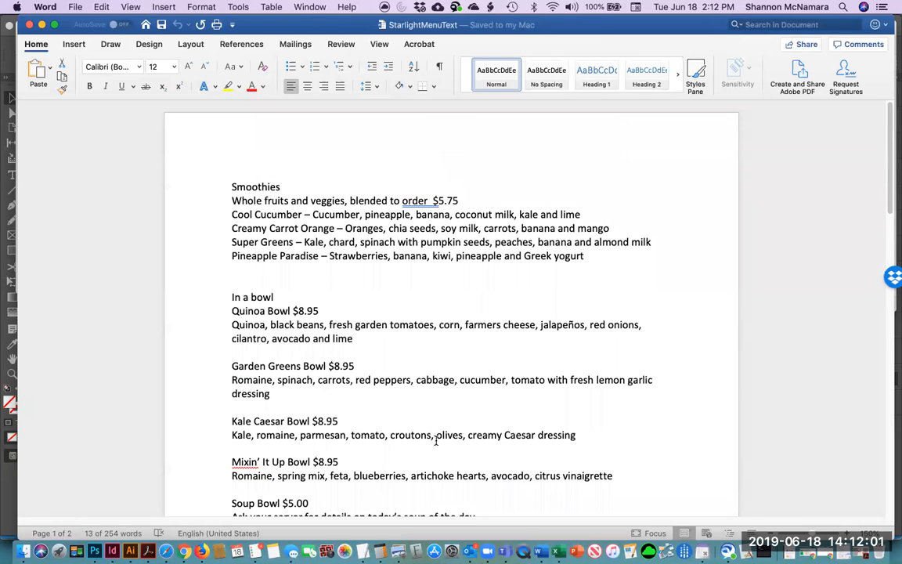
Apply the Heading 1 style to the "Smoothies" title
{"action": "double_click", "coordinate": [255, 188]}
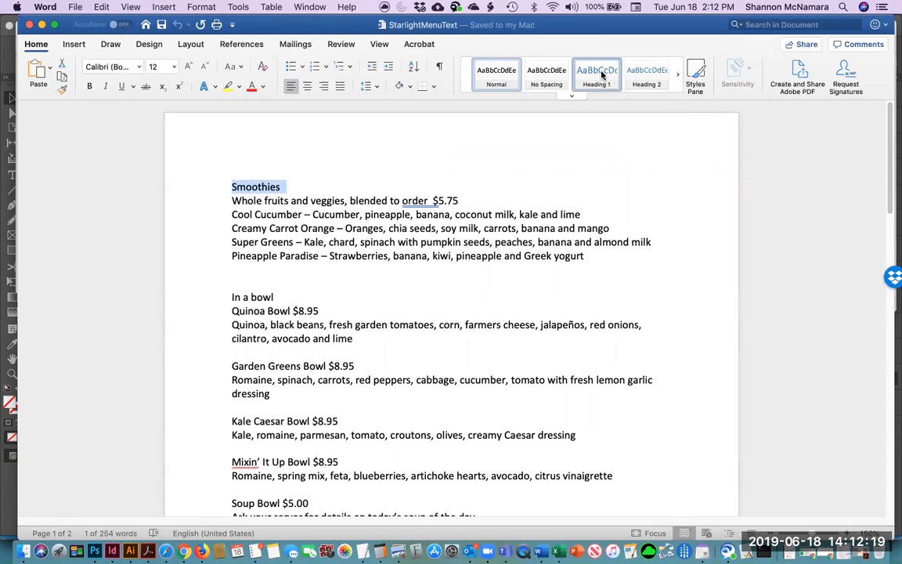
{"action": "left_click", "coordinate": [602, 74]}
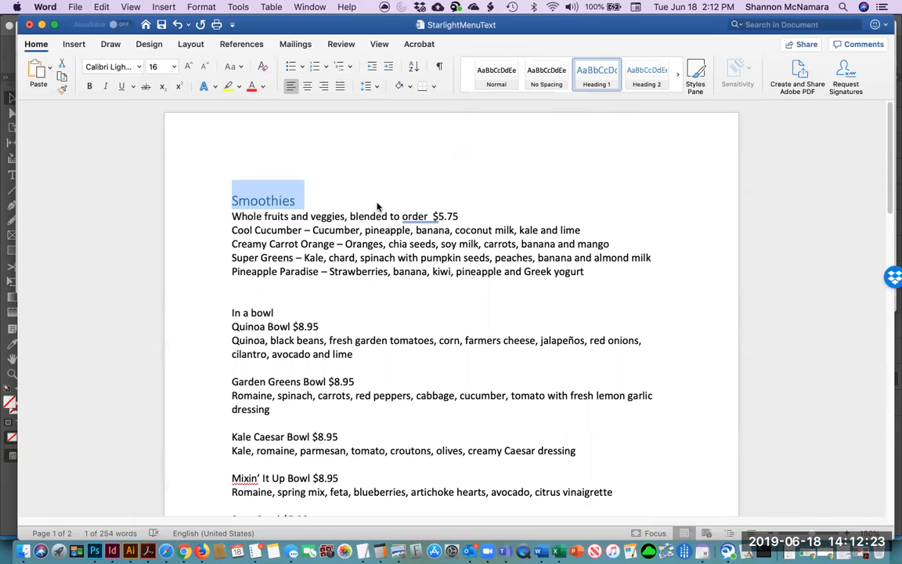
Make the "Whole fruits and veggies, blended to order" line bold including its price, and italicize the wording before the price
{"action": "left_click", "coordinate": [433, 216]}
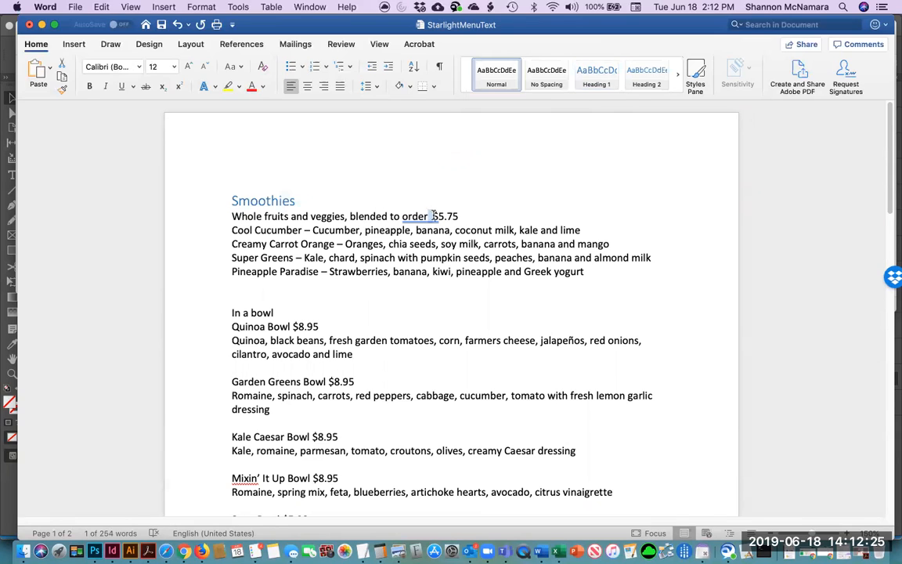
{"action": "left_click_drag", "start_coordinate": [231, 216], "coordinate": [468, 216]}
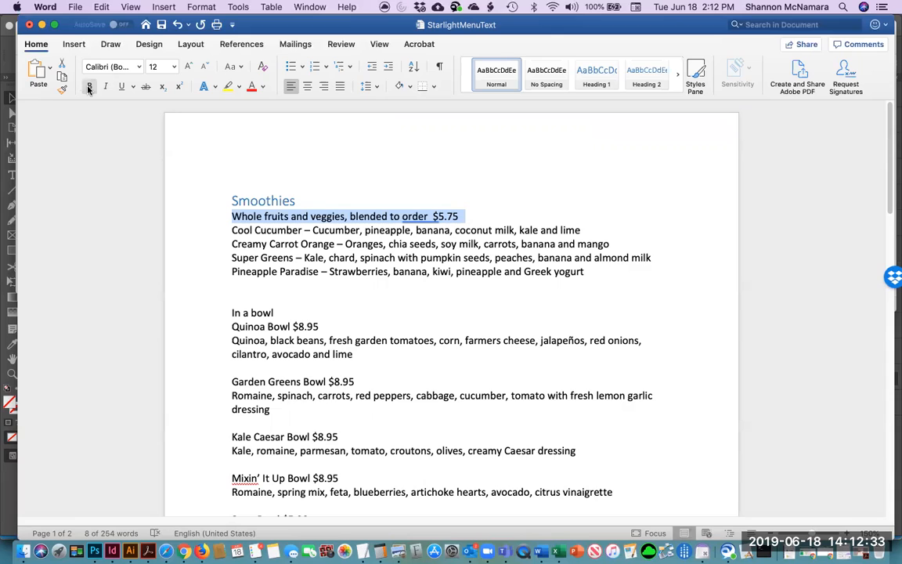
{"action": "key", "text": "super+b"}
{"action": "left_click", "coordinate": [431, 216]}
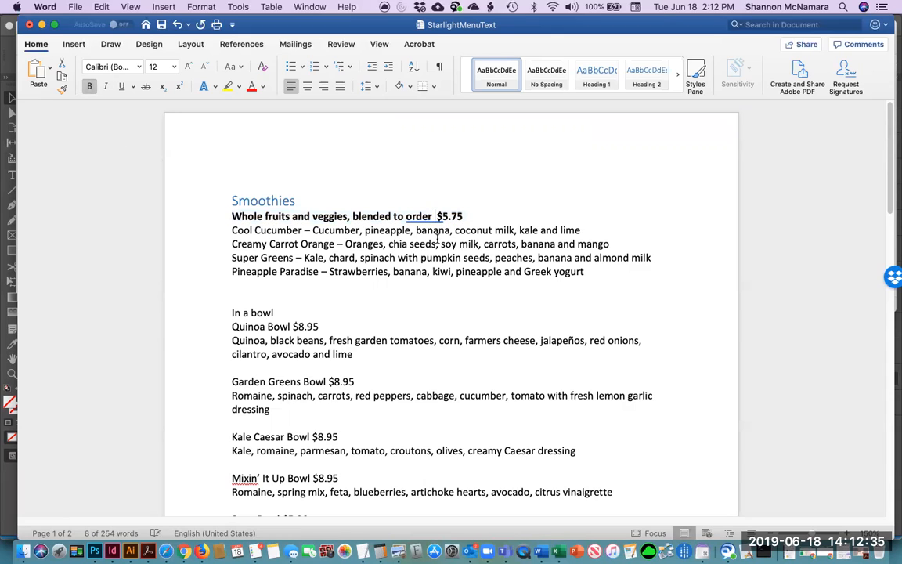
{"action": "left_click_drag", "start_coordinate": [431, 216], "coordinate": [232, 220]}
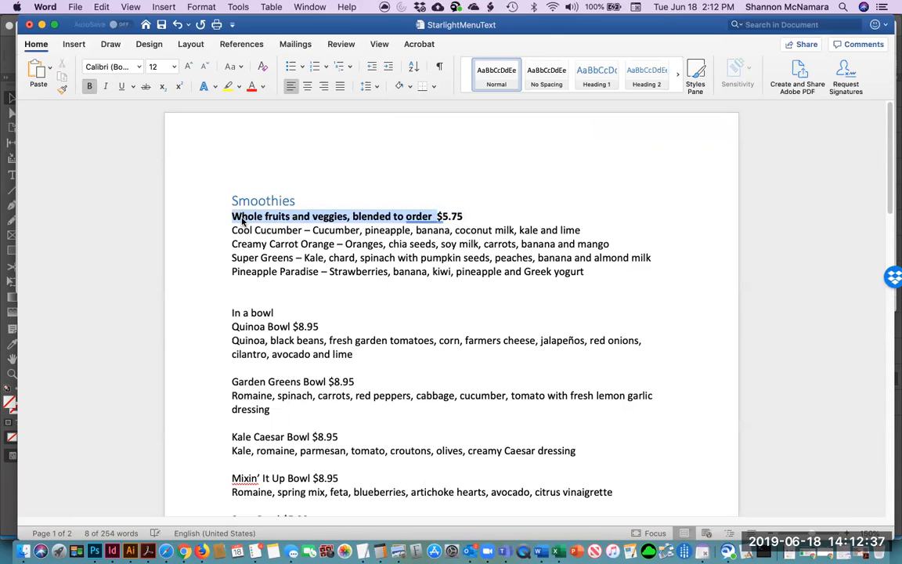
{"action": "left_click", "coordinate": [105, 86]}
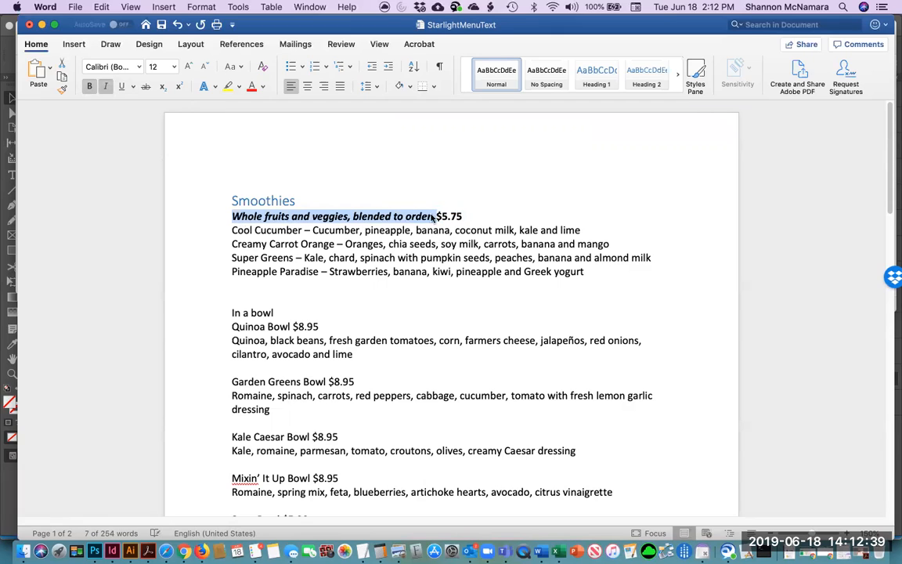
Replace the double space before the $5.75 smoothie price with a tab
{"action": "key", "text": "Right"}
{"action": "key", "text": "shift+Left"}
{"action": "key", "text": "shift+Left"}
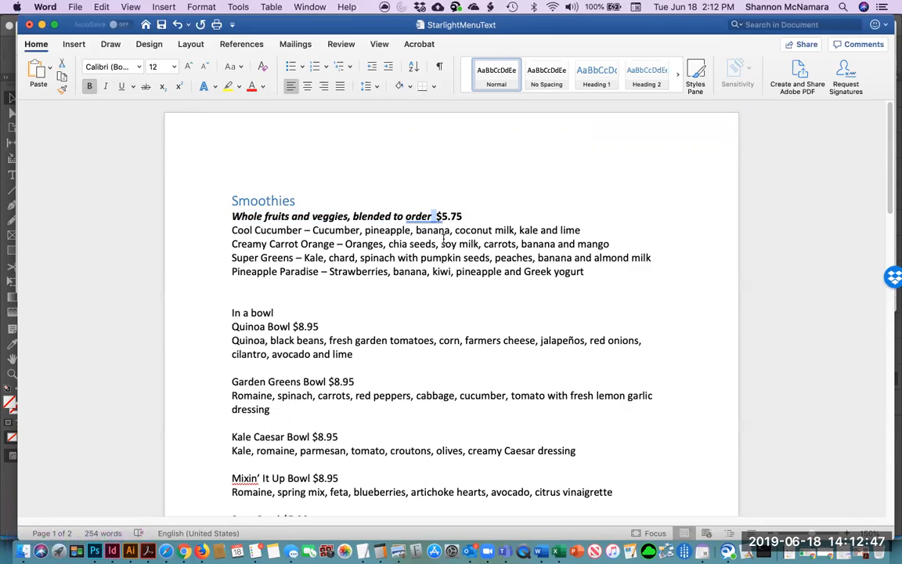
{"action": "key", "text": "Tab"}
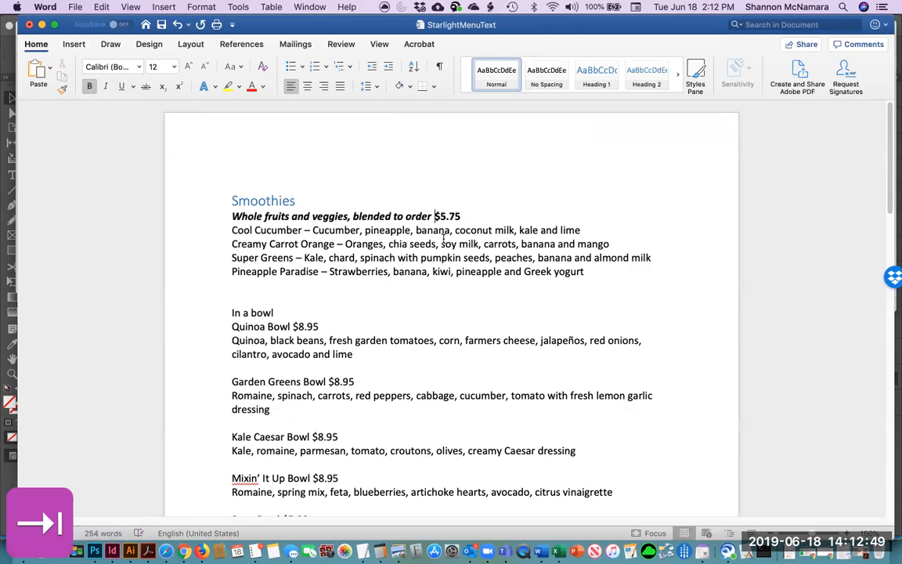
Bold the smoothie names Cool Cucumber, Creamy Carrot Orange, Super Greens and Pineapple Paradise, including the dash after each
{"action": "left_click_drag", "start_coordinate": [232, 230], "coordinate": [312, 231]}
{"action": "left_click", "coordinate": [89, 86]}
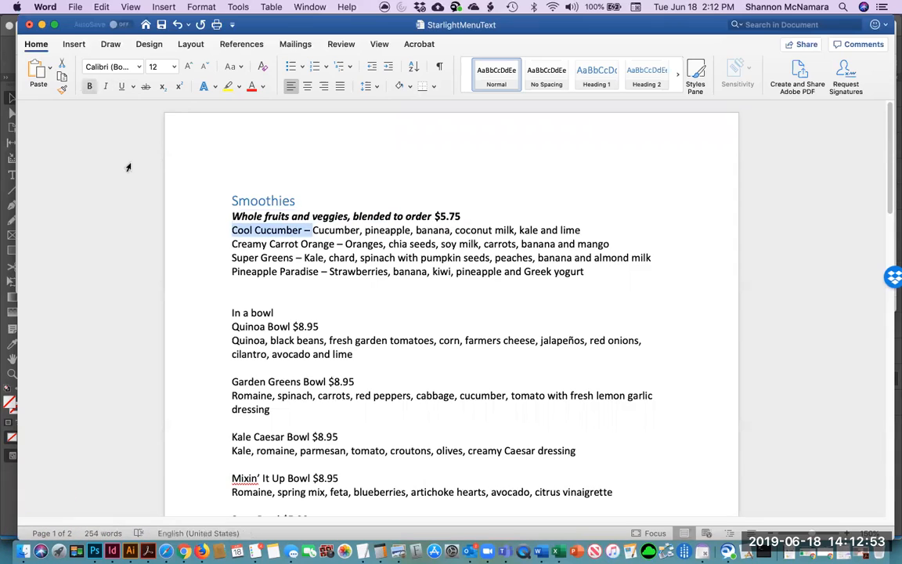
{"action": "left_click_drag", "start_coordinate": [233, 244], "coordinate": [343, 244]}
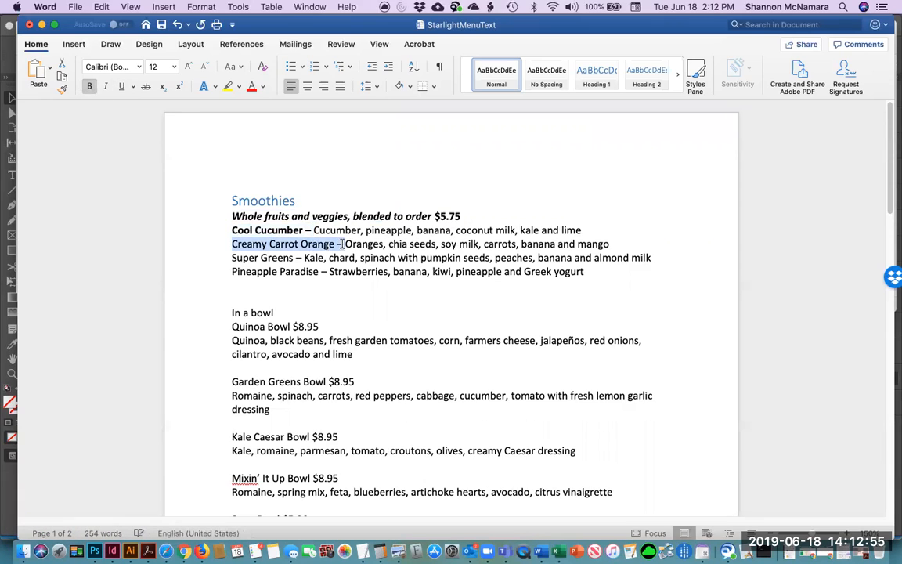
{"action": "left_click", "coordinate": [89, 86]}
{"action": "left_click_drag", "start_coordinate": [230, 258], "coordinate": [304, 257]}
{"action": "left_click", "coordinate": [89, 86]}
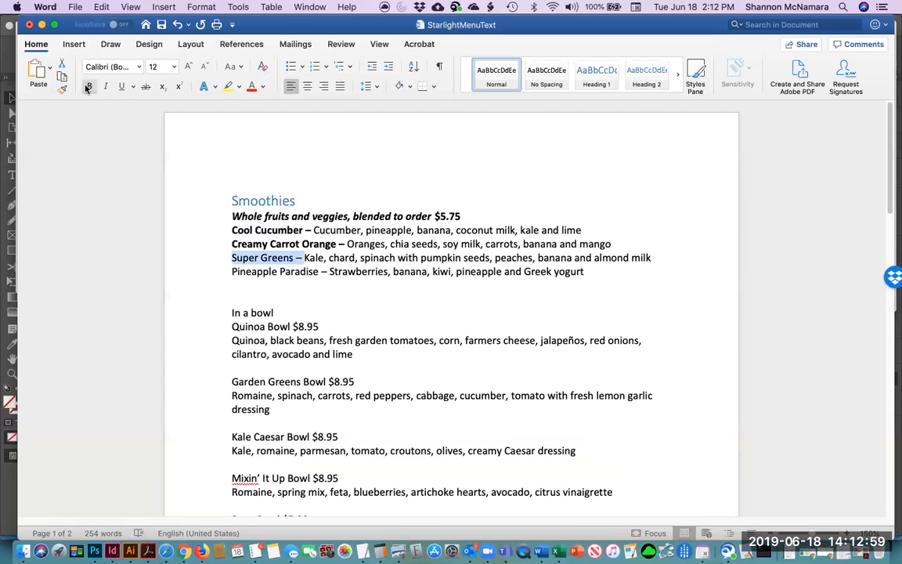
{"action": "left_click_drag", "start_coordinate": [314, 274], "coordinate": [330, 271]}
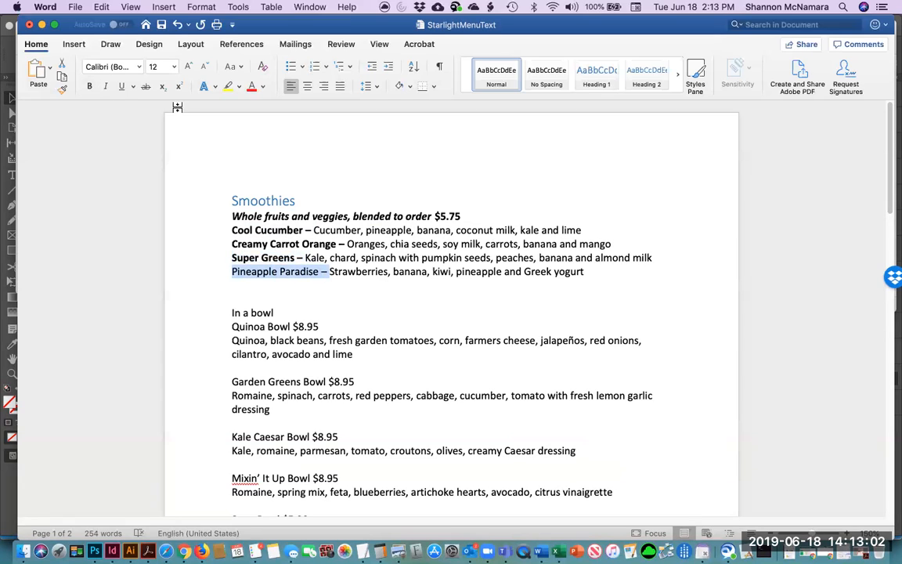
{"action": "left_click", "coordinate": [89, 86]}
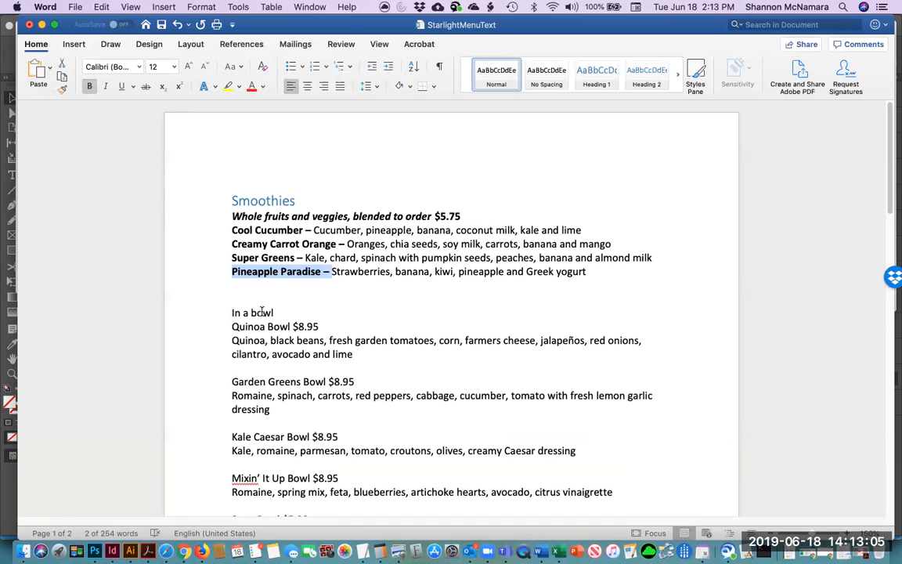
Apply the Heading 1 style to the "In a bowl" title
{"action": "left_click_drag", "start_coordinate": [232, 313], "coordinate": [276, 313]}
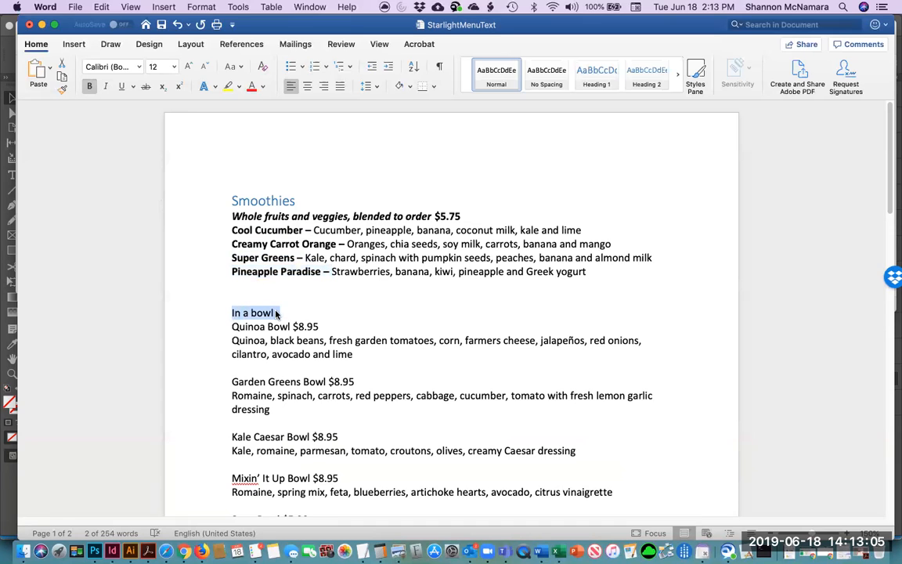
{"action": "left_click", "coordinate": [589, 72]}
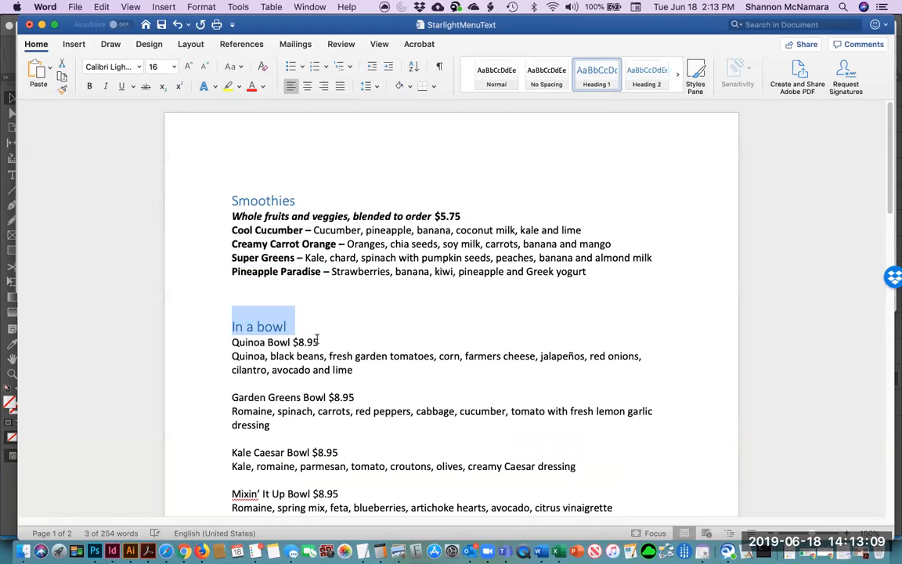
Bold the Quinoa, Garden Greens, Kale Caesar, Mixin' It Up and Soup Bowl title lines, including their prices
{"action": "triple_click", "coordinate": [316, 342]}
{"action": "left_click", "coordinate": [89, 86]}
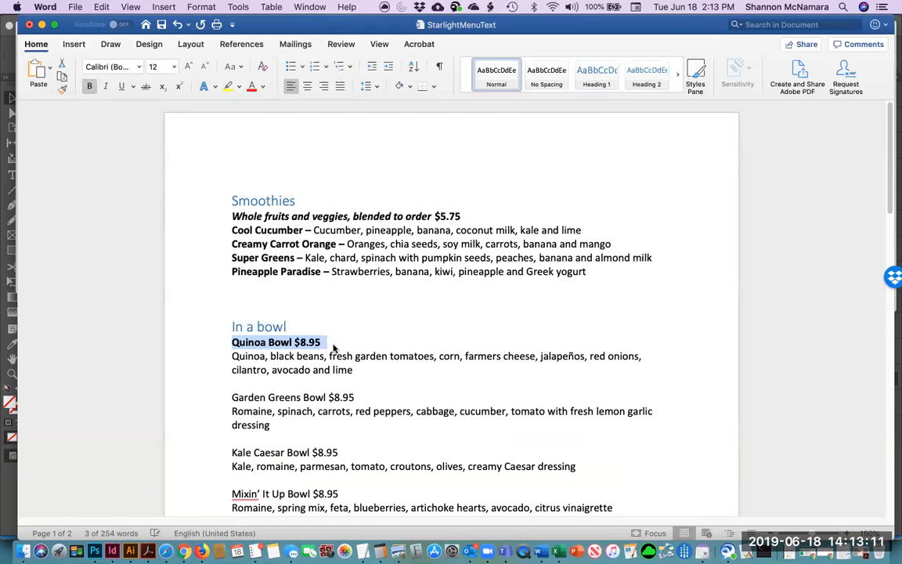
{"action": "scroll", "coordinate": [333, 349], "scroll_direction": "down", "scroll_amount": 1}
{"action": "triple_click", "coordinate": [233, 362]}
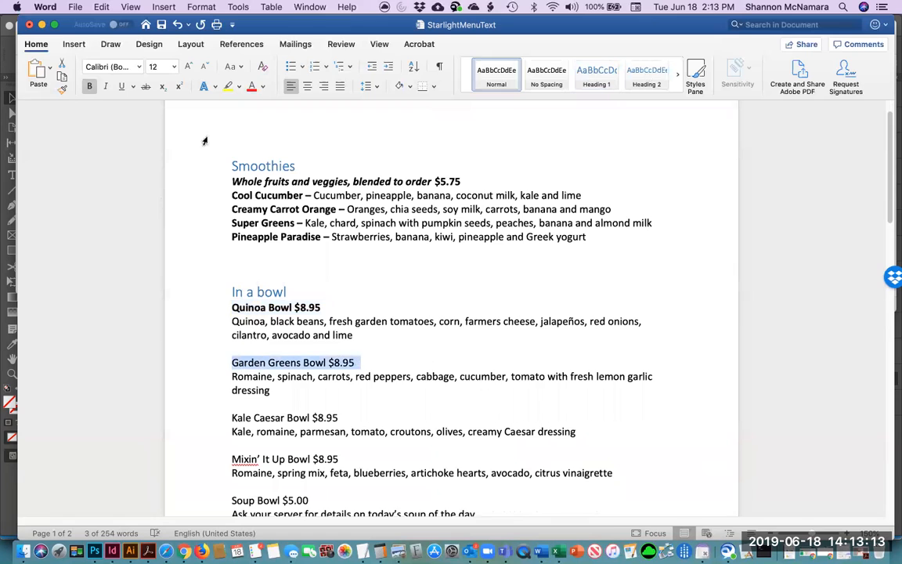
{"action": "left_click", "coordinate": [89, 86]}
{"action": "scroll", "coordinate": [378, 347], "scroll_direction": "down", "scroll_amount": 1}
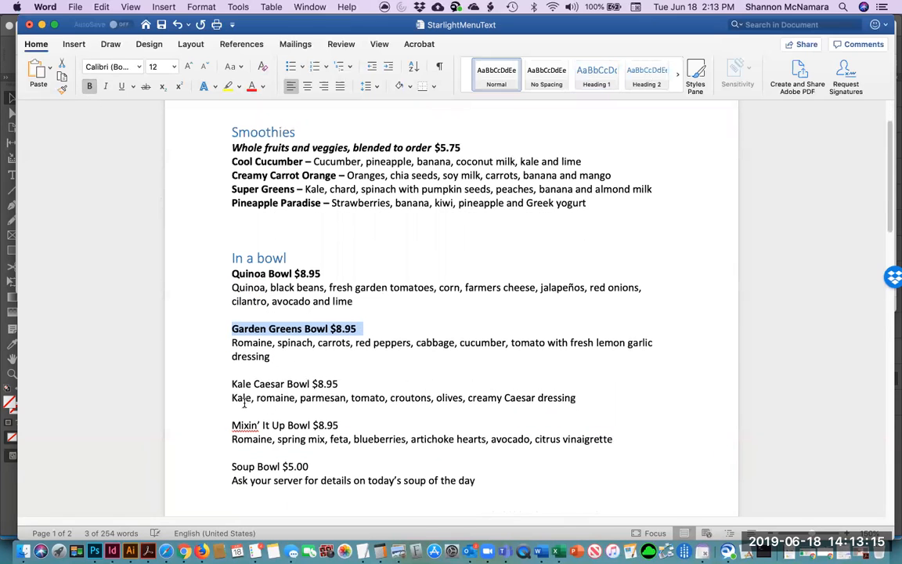
{"action": "triple_click", "coordinate": [239, 383]}
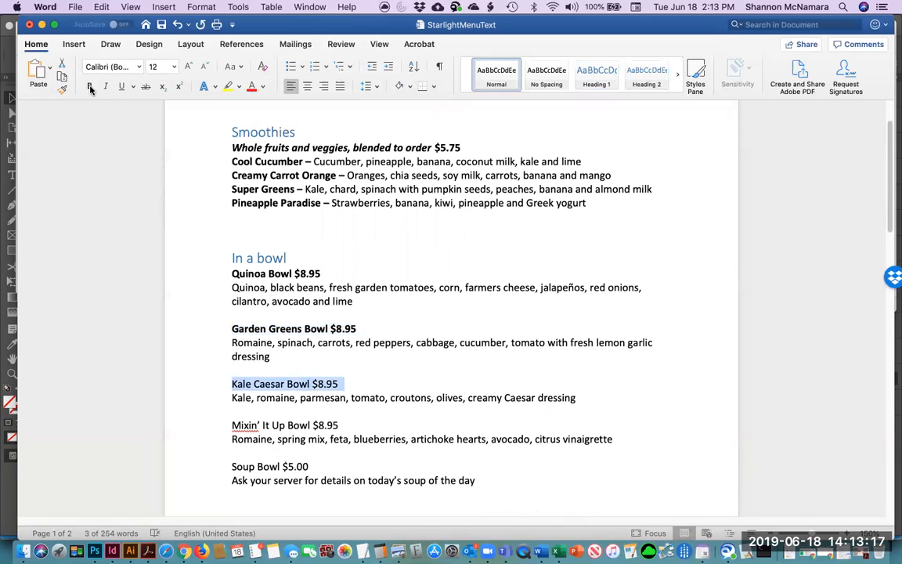
{"action": "scroll", "coordinate": [314, 313], "scroll_direction": "down", "scroll_amount": 3}
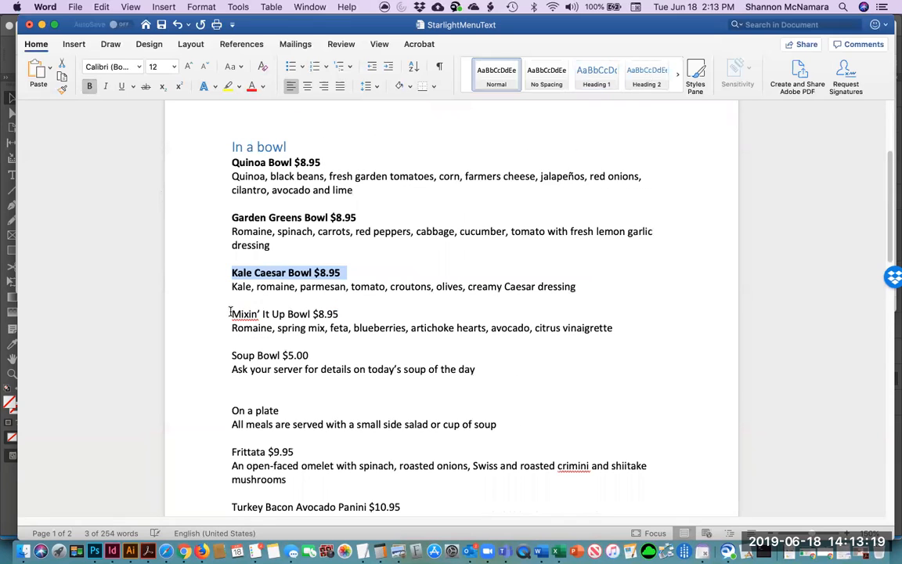
{"action": "triple_click", "coordinate": [233, 314]}
{"action": "left_click", "coordinate": [91, 84]}
{"action": "scroll", "coordinate": [251, 296], "scroll_direction": "down", "scroll_amount": 1}
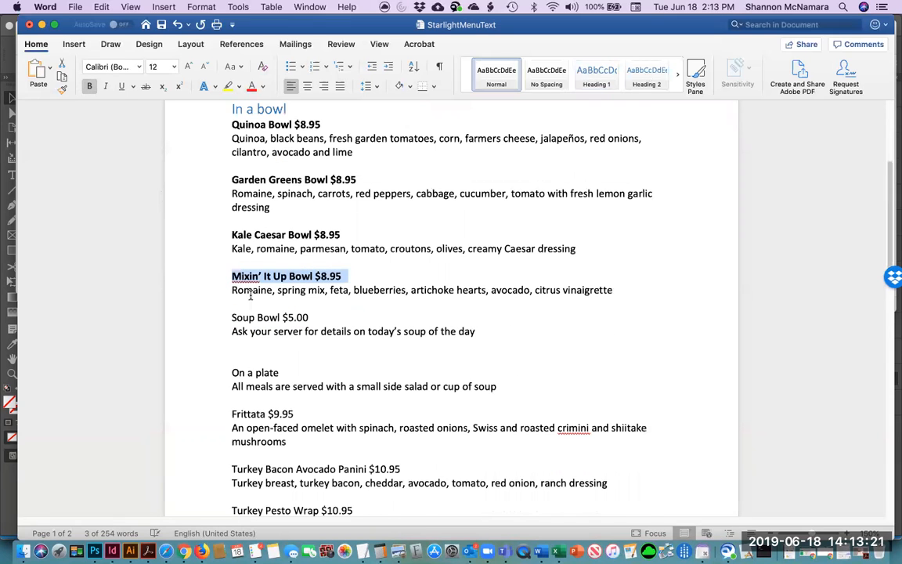
{"action": "left_click_drag", "start_coordinate": [232, 307], "coordinate": [313, 307]}
{"action": "left_click", "coordinate": [89, 86]}
Apply the Heading 1 style to "On a plate" and italicize the line about the small side salad or cup of soup
{"action": "scroll", "coordinate": [239, 345], "scroll_direction": "down", "scroll_amount": 1}
{"action": "left_click_drag", "start_coordinate": [231, 327], "coordinate": [300, 327]}
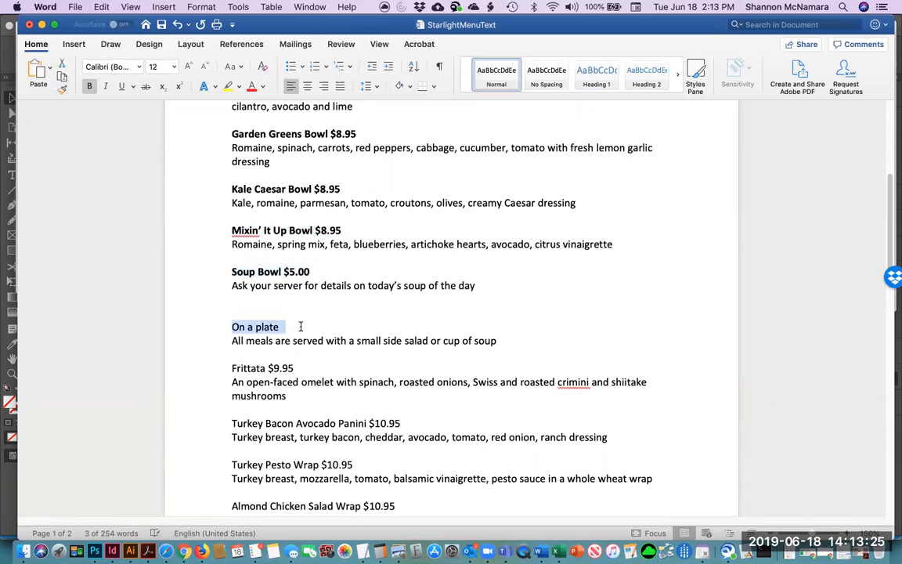
{"action": "left_click", "coordinate": [595, 80]}
{"action": "left_click_drag", "start_coordinate": [232, 357], "coordinate": [499, 358]}
{"action": "left_click", "coordinate": [105, 86]}
Remove the bold from "Whole fruits and veggies, blended to order" under Smoothies, leaving out its price
{"action": "scroll", "coordinate": [289, 311], "scroll_direction": "up", "scroll_amount": 6}
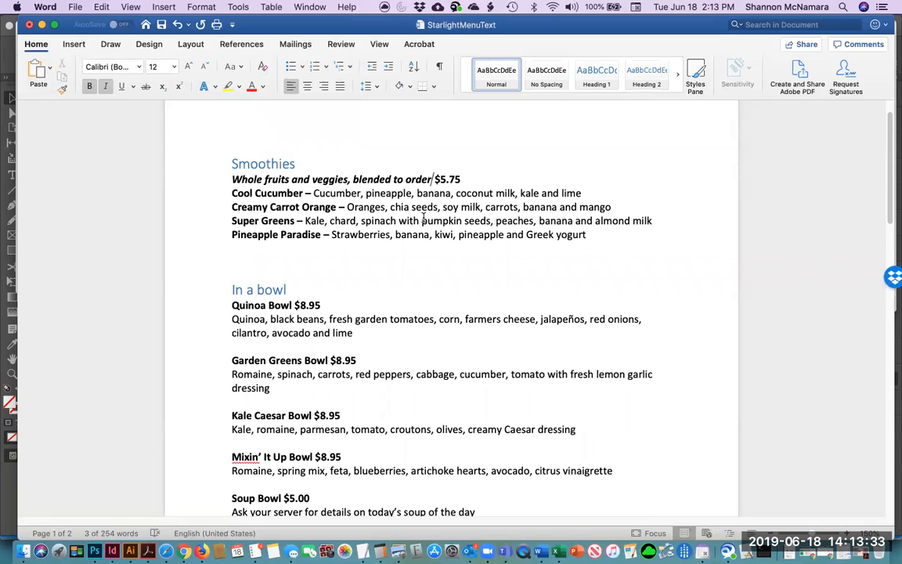
{"action": "key", "text": "super+shift+Left"}
{"action": "key", "text": "super+b"}
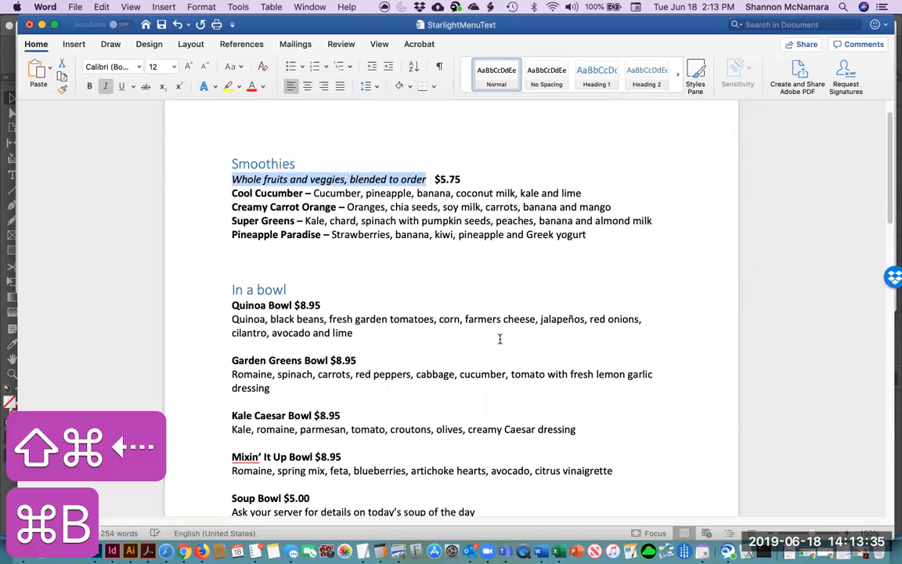
Bold the Frittata, Turkey Bacon Avocado Panini, Turkey Pesto Wrap, Almond Chicken Salad Wrap and California Wrap title lines, including their prices
{"action": "scroll", "coordinate": [416, 376], "scroll_direction": "down", "scroll_amount": 6}
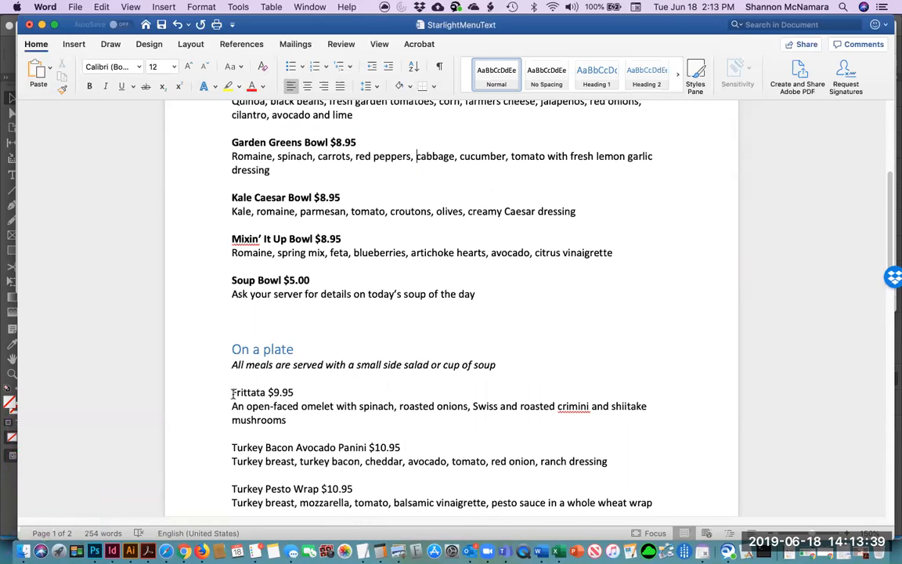
{"action": "triple_click", "coordinate": [283, 391]}
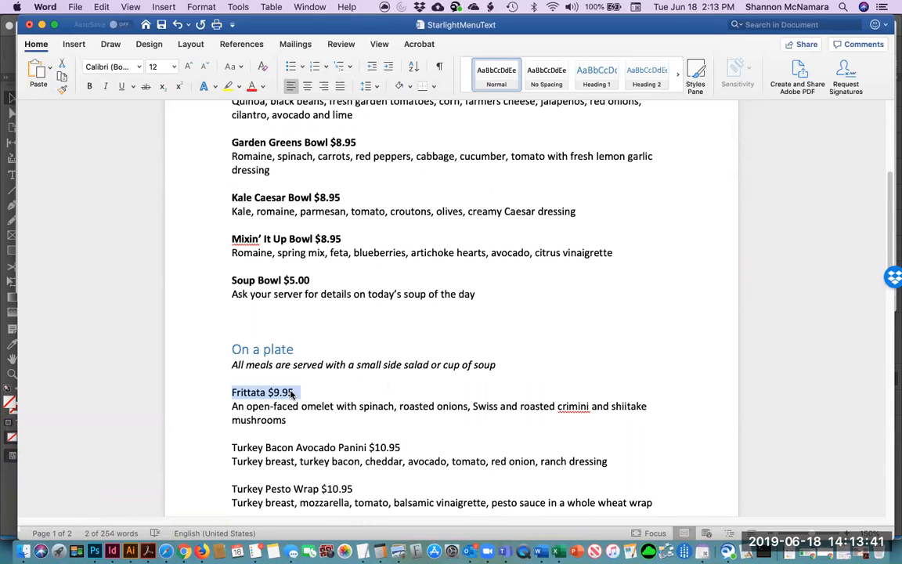
{"action": "left_click", "coordinate": [89, 86]}
{"action": "scroll", "coordinate": [232, 412], "scroll_direction": "down", "scroll_amount": 1}
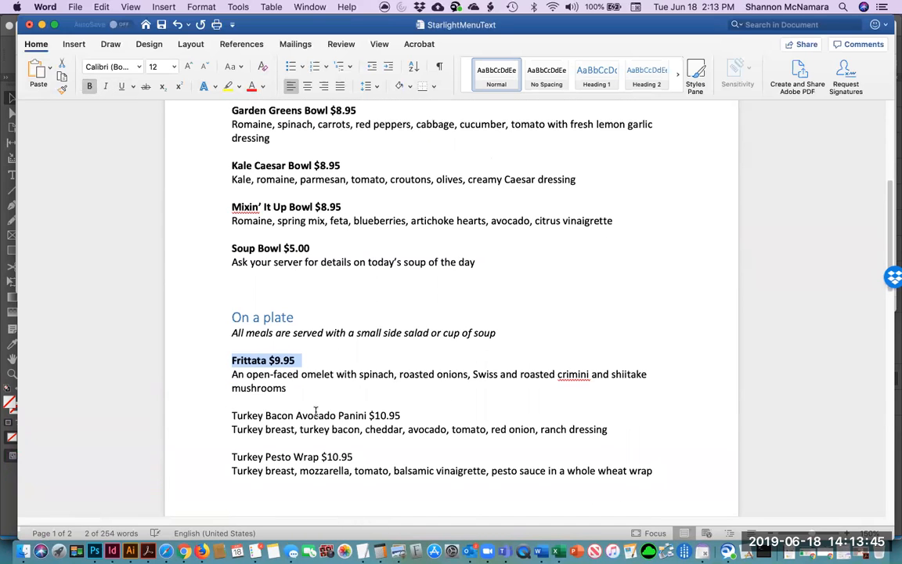
{"action": "left_click_drag", "start_coordinate": [232, 415], "coordinate": [404, 415]}
{"action": "left_click", "coordinate": [90, 86]}
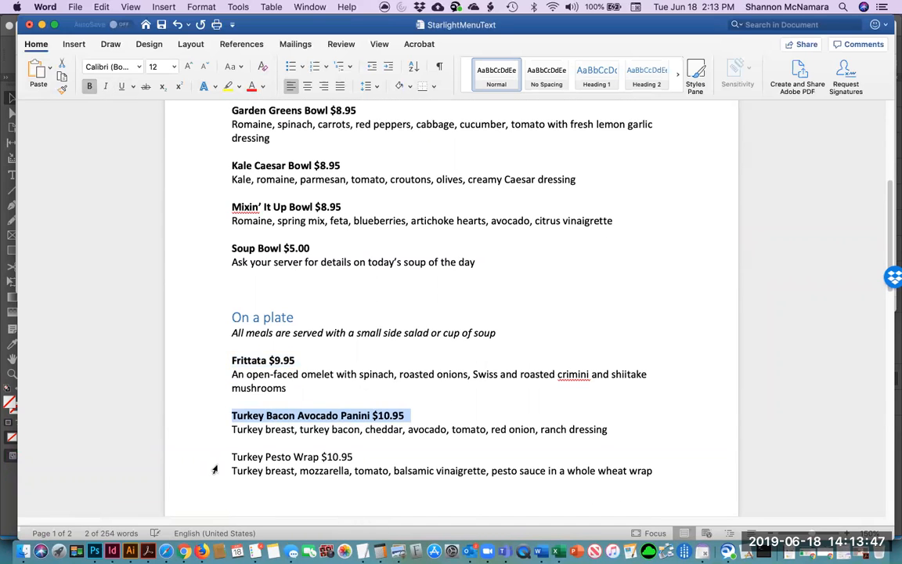
{"action": "triple_click", "coordinate": [288, 456]}
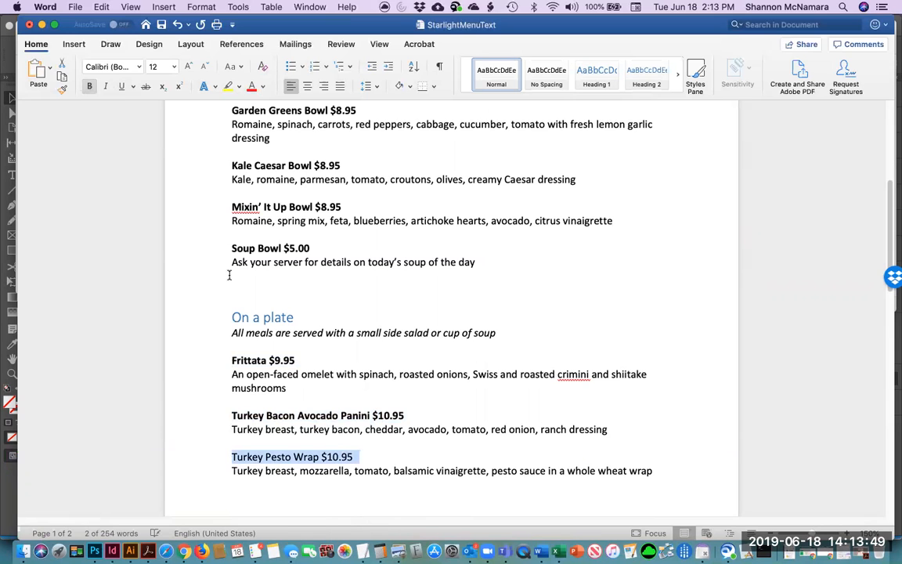
{"action": "key", "text": "super+b"}
{"action": "scroll", "coordinate": [230, 274], "scroll_direction": "down", "scroll_amount": 10}
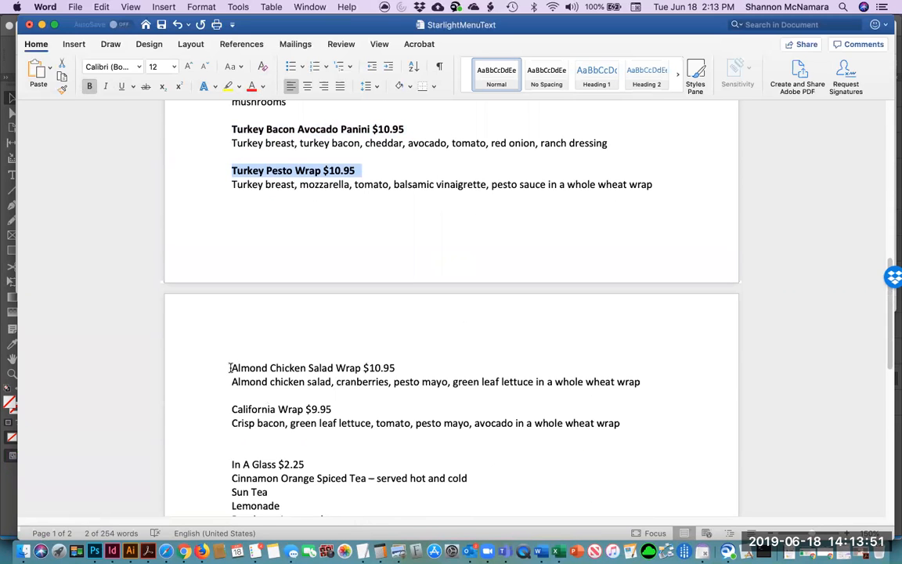
{"action": "left_click_drag", "start_coordinate": [230, 367], "coordinate": [406, 368]}
{"action": "key", "text": "super+b"}
{"action": "left_click_drag", "start_coordinate": [232, 409], "coordinate": [338, 409]}
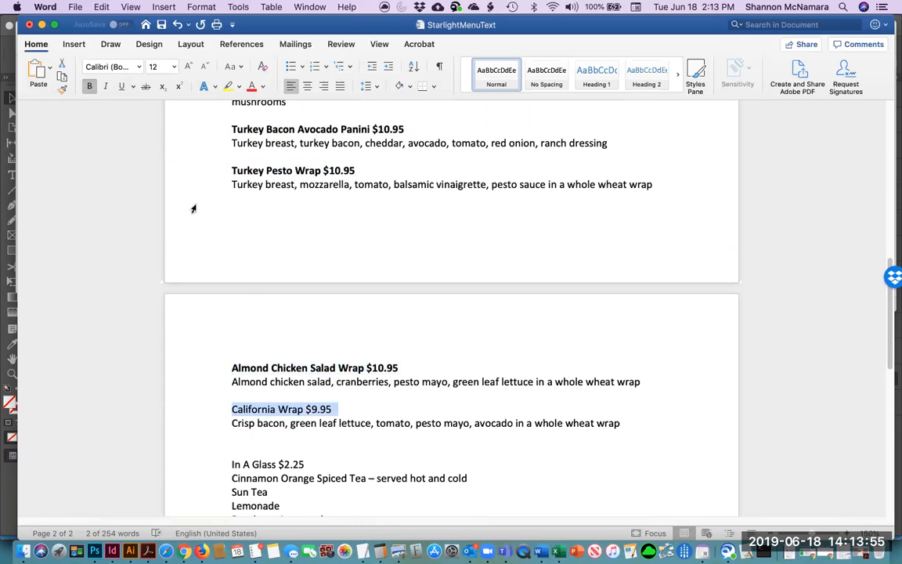
{"action": "key", "text": "super+b"}
Apply the Heading 1 style to the words "In A Glass" only and bold the $2.25 price beside them
{"action": "scroll", "coordinate": [247, 389], "scroll_direction": "down", "scroll_amount": 4}
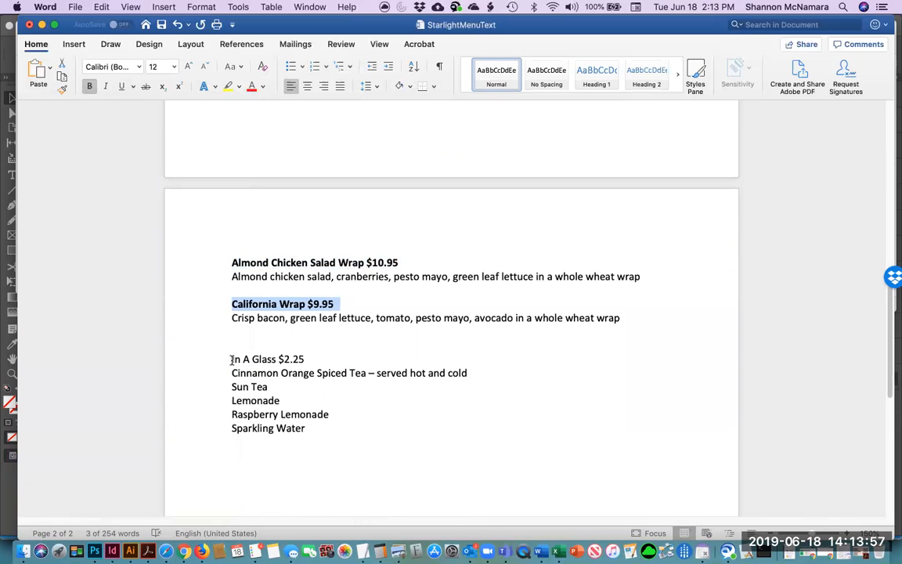
{"action": "left_click_drag", "start_coordinate": [232, 360], "coordinate": [271, 359]}
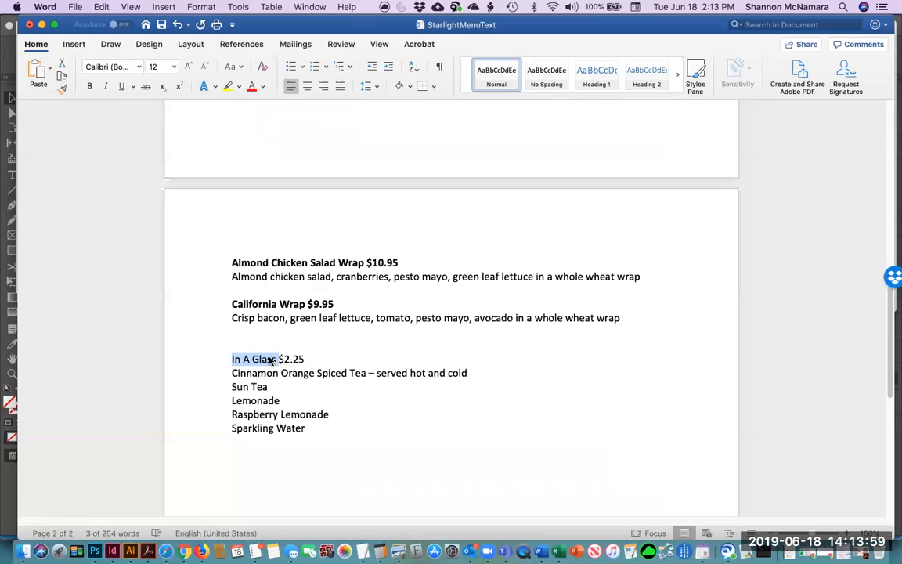
{"action": "left_click", "coordinate": [596, 78]}
{"action": "left_click_drag", "start_coordinate": [292, 362], "coordinate": [318, 363]}
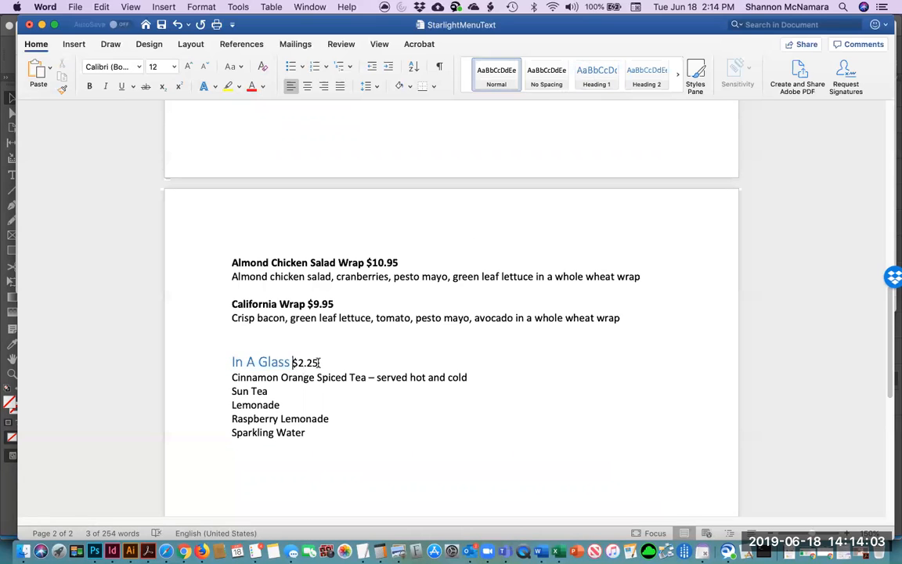
{"action": "key", "text": "super+b"}
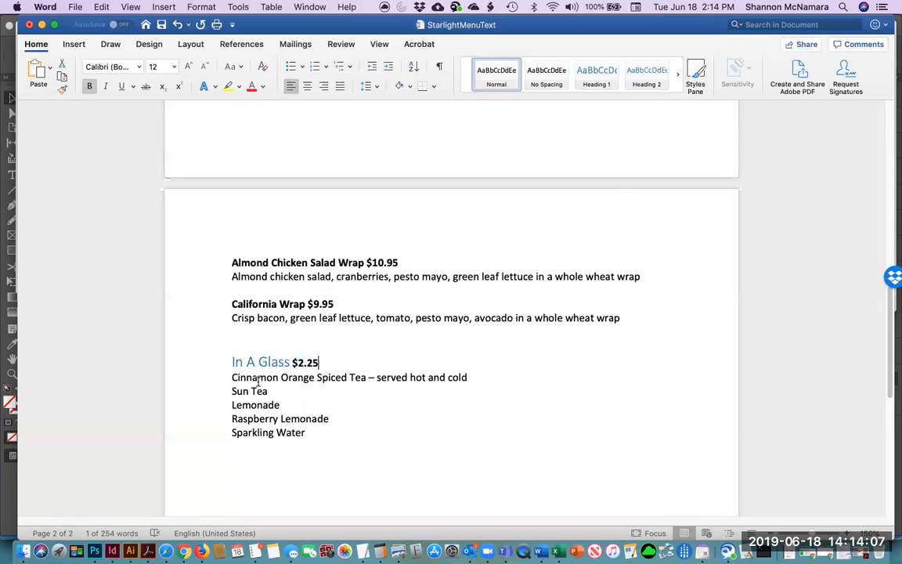
Bold the drink names Cinnamon Orange Spiced Tea, Sun Tea, Lemonade, Raspberry Lemonade and Sparkling Water
{"action": "left_click_drag", "start_coordinate": [233, 377], "coordinate": [365, 376]}
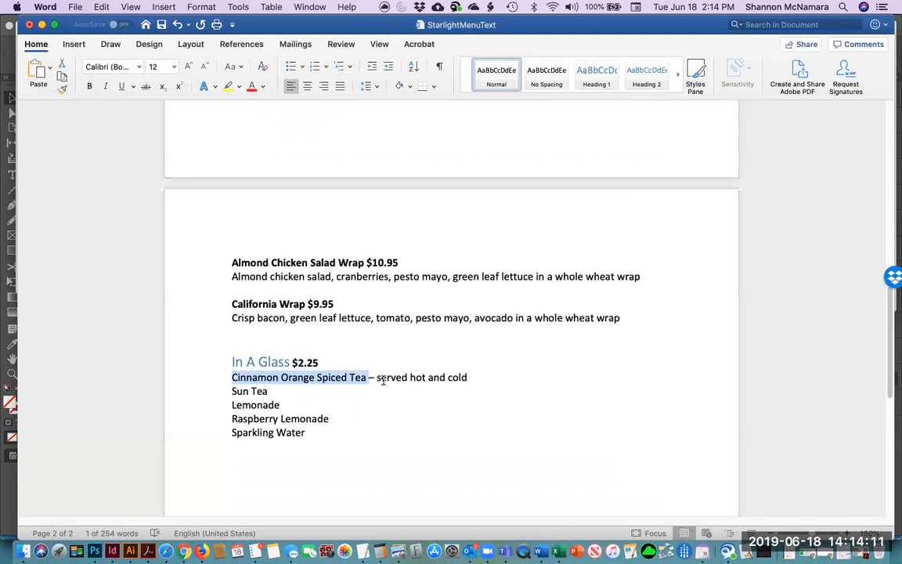
{"action": "left_click", "coordinate": [61, 88]}
{"action": "left_click", "coordinate": [89, 87]}
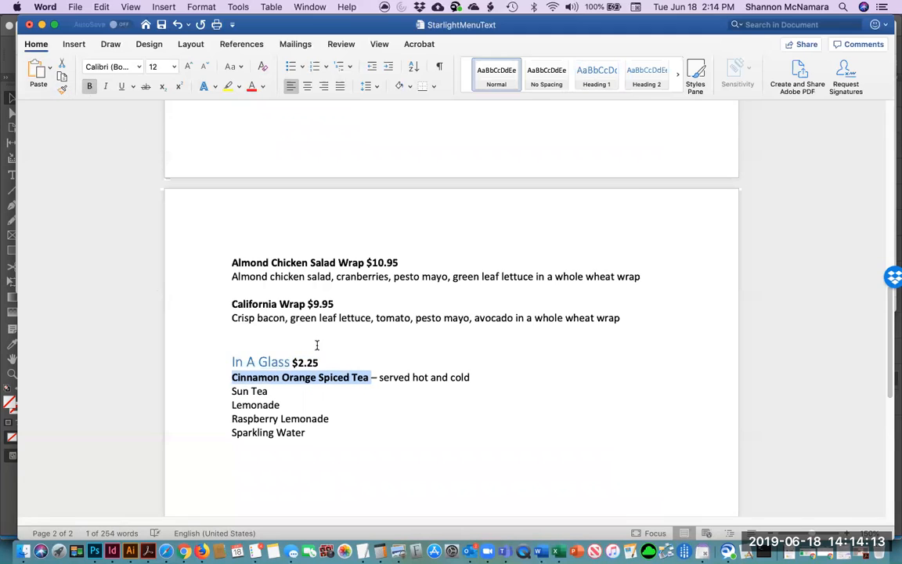
{"action": "left_click_drag", "start_coordinate": [231, 390], "coordinate": [312, 433]}
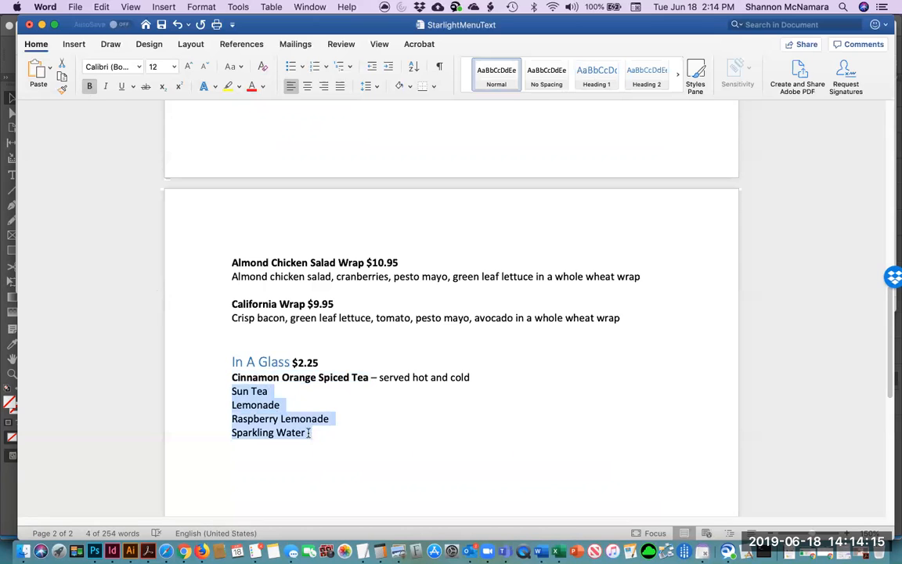
{"action": "left_click", "coordinate": [89, 87]}
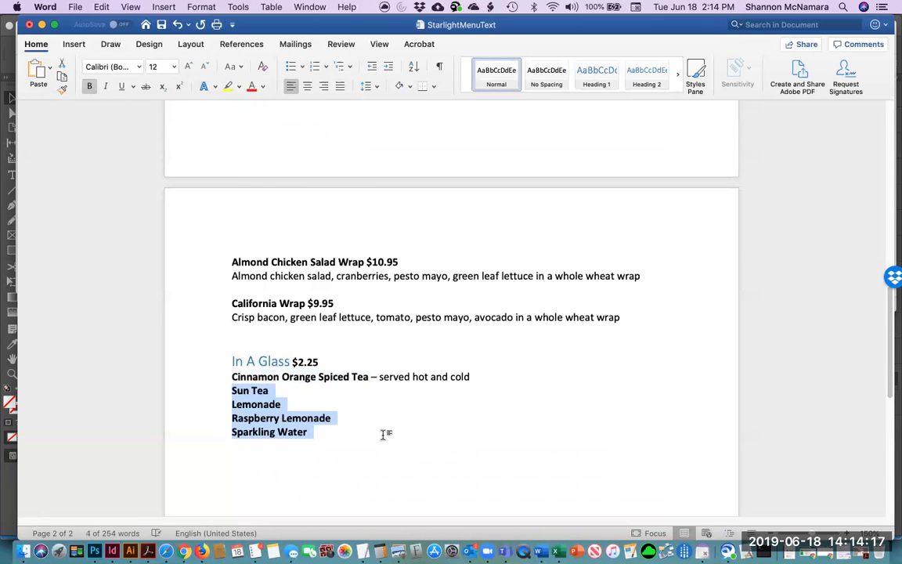
Italicize "served hot and cold" after the Cinnamon Orange Spiced Tea name
{"action": "scroll", "coordinate": [384, 430], "scroll_direction": "down", "scroll_amount": 3}
{"action": "left_click_drag", "start_coordinate": [379, 284], "coordinate": [480, 285]}
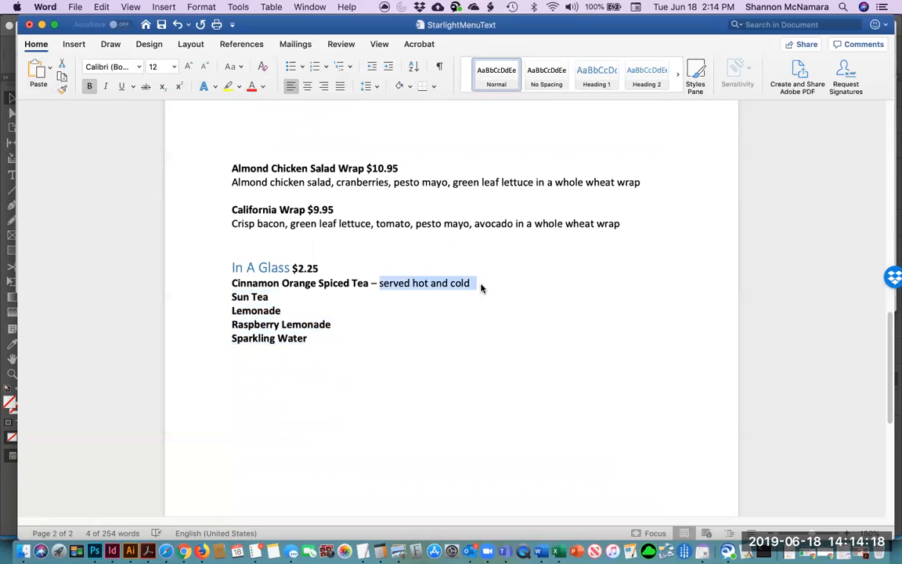
{"action": "left_click", "coordinate": [105, 87]}
{"action": "left_click", "coordinate": [364, 335]}
Move the $2.25 price onto its own line below the "In A Glass" heading
{"action": "scroll", "coordinate": [365, 336], "scroll_direction": "down", "scroll_amount": 5}
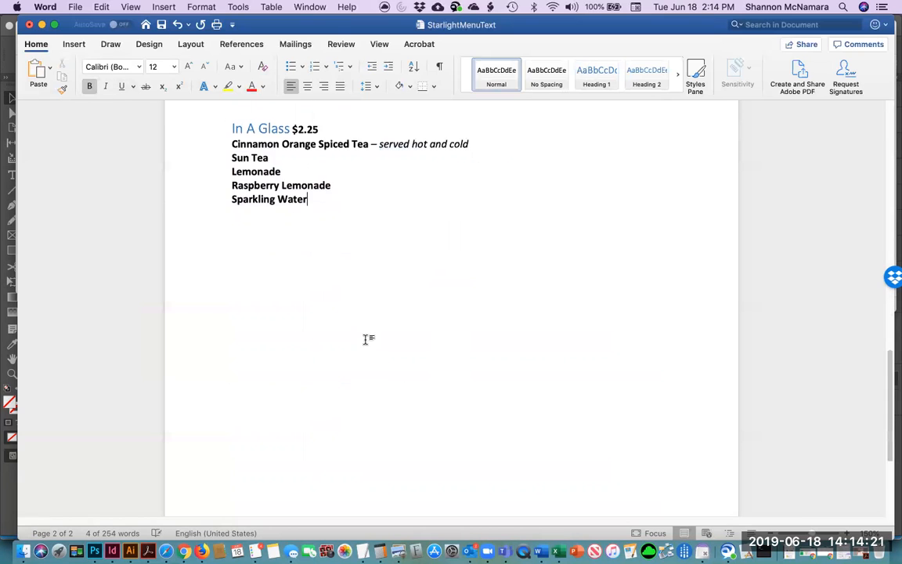
{"action": "scroll", "coordinate": [329, 340], "scroll_direction": "up", "scroll_amount": 5}
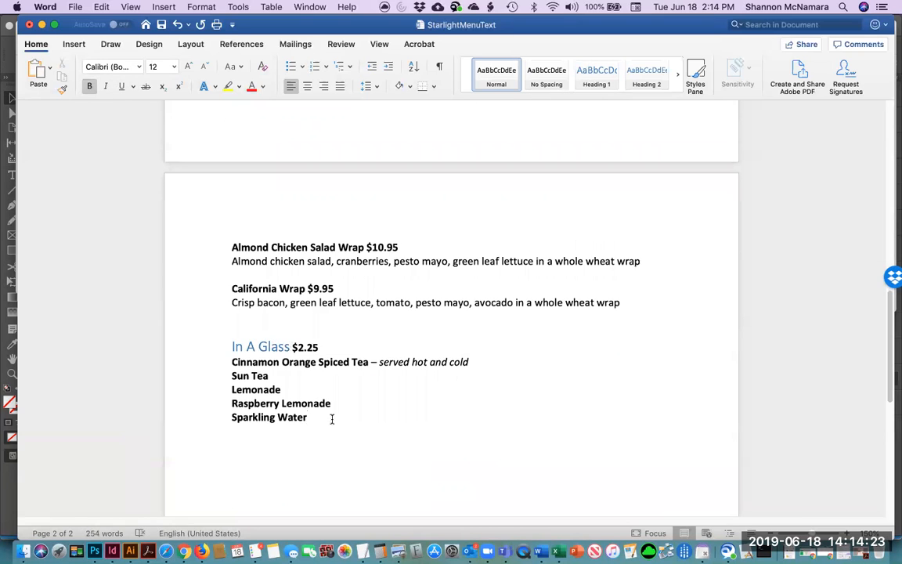
{"action": "key", "text": "Return"}
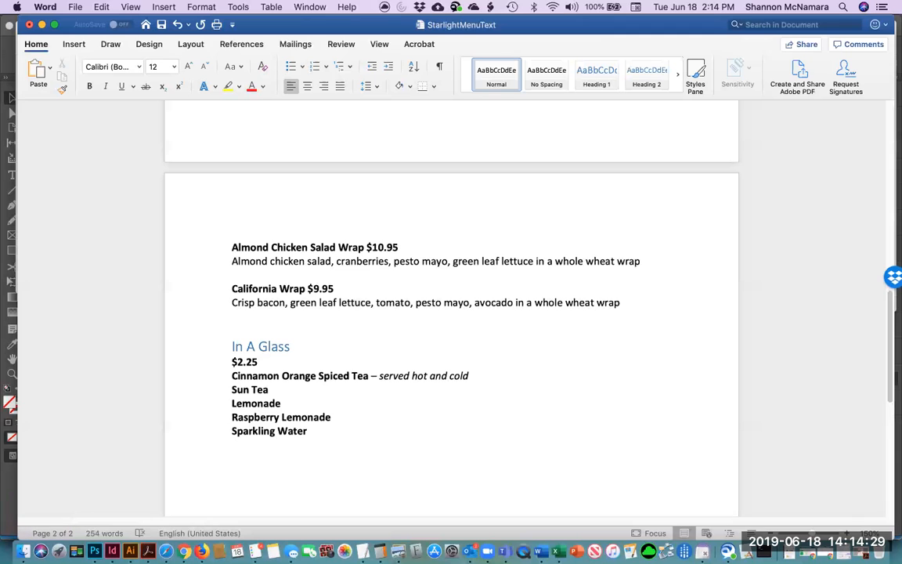
Switch to InDesign and set the Starlight page to 2 columns with a 0.5 in gutter
{"action": "scroll", "coordinate": [345, 421], "scroll_direction": "up", "scroll_amount": 10}
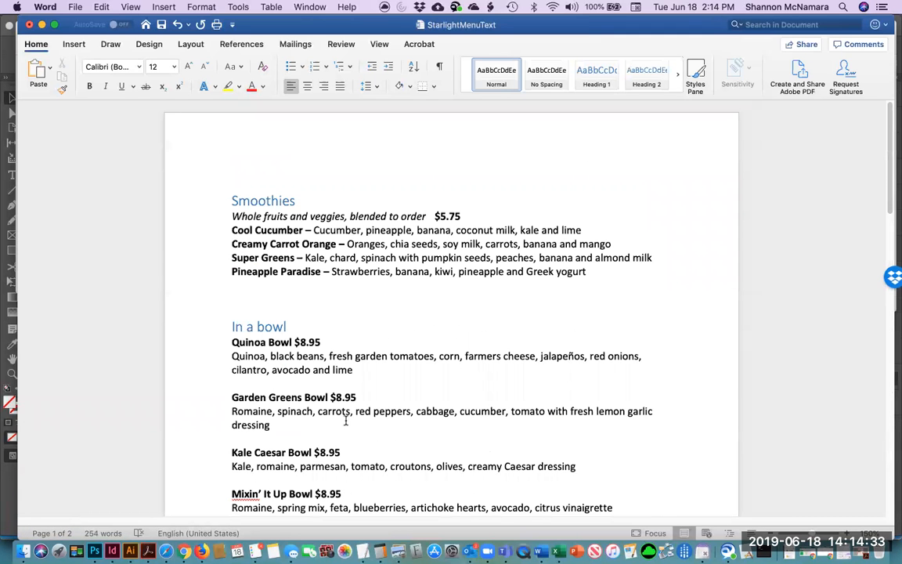
{"action": "key", "text": "super+Tab"}
{"action": "key", "text": "super+Tab"}
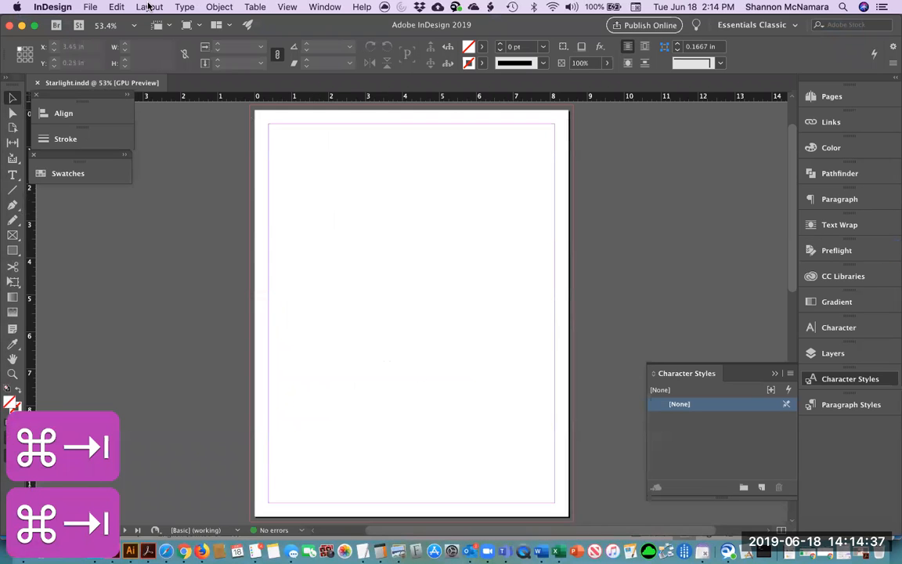
{"action": "left_click", "coordinate": [149, 6]}
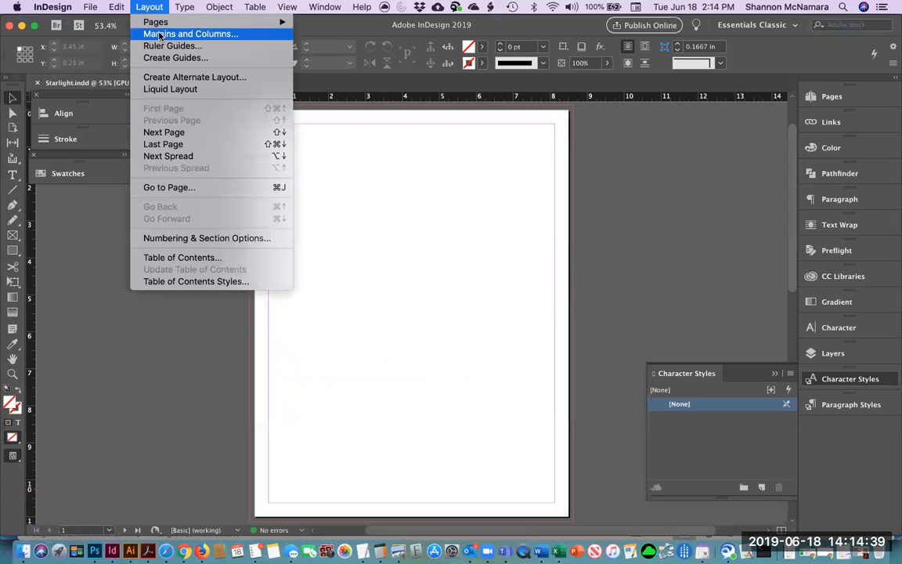
{"action": "left_click", "coordinate": [160, 34]}
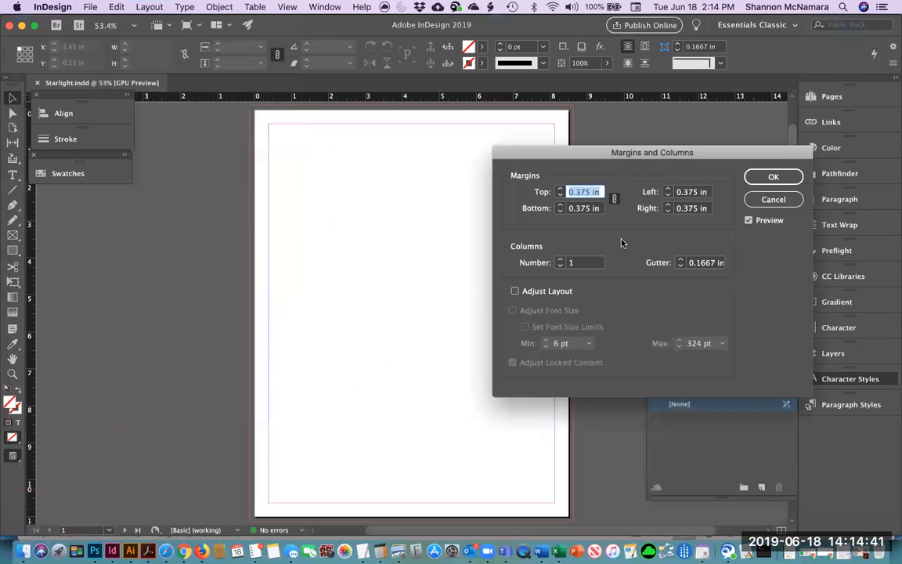
{"action": "left_click", "coordinate": [561, 261]}
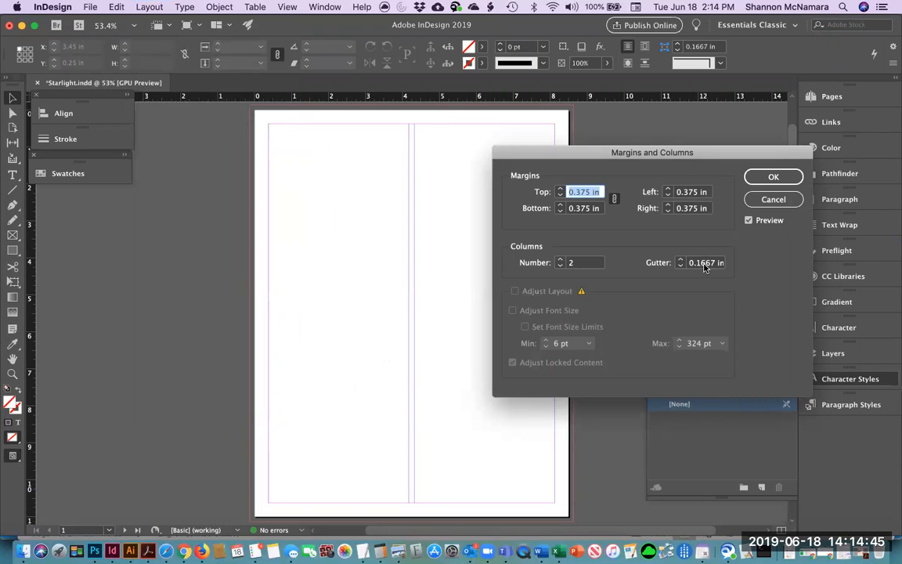
{"action": "left_click_drag", "start_coordinate": [696, 264], "coordinate": [744, 266]}
{"action": "type", "text": "5"}
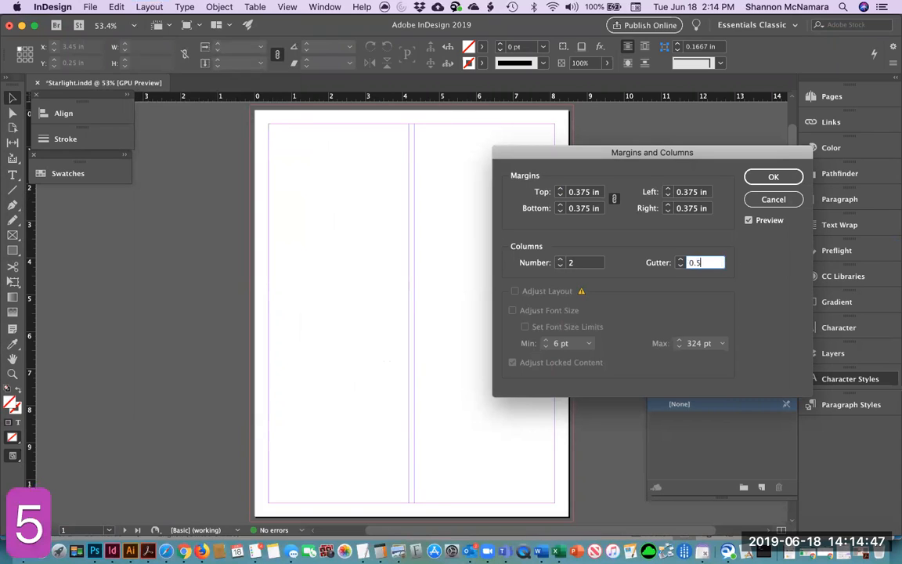
{"action": "left_click", "coordinate": [580, 262]}
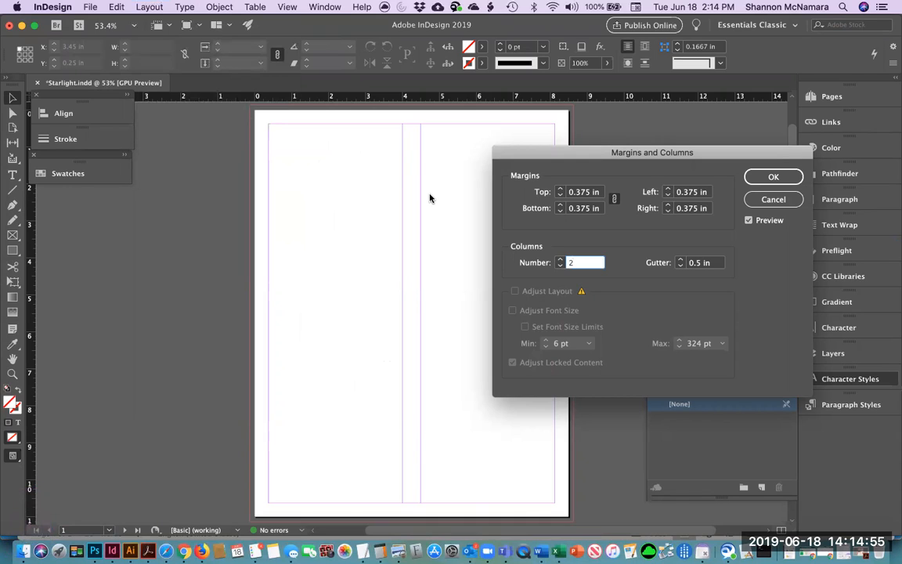
{"action": "left_click", "coordinate": [772, 178]}
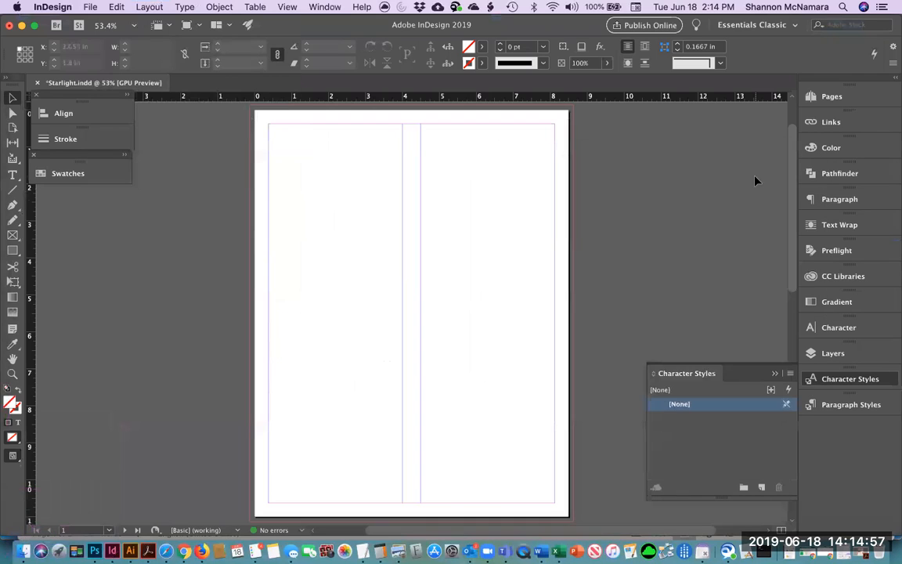
Draw two text frames, each about 3.625 by 10.25 in, filling the page's left and right columns
{"action": "left_click", "coordinate": [11, 175]}
{"action": "key", "text": "t"}
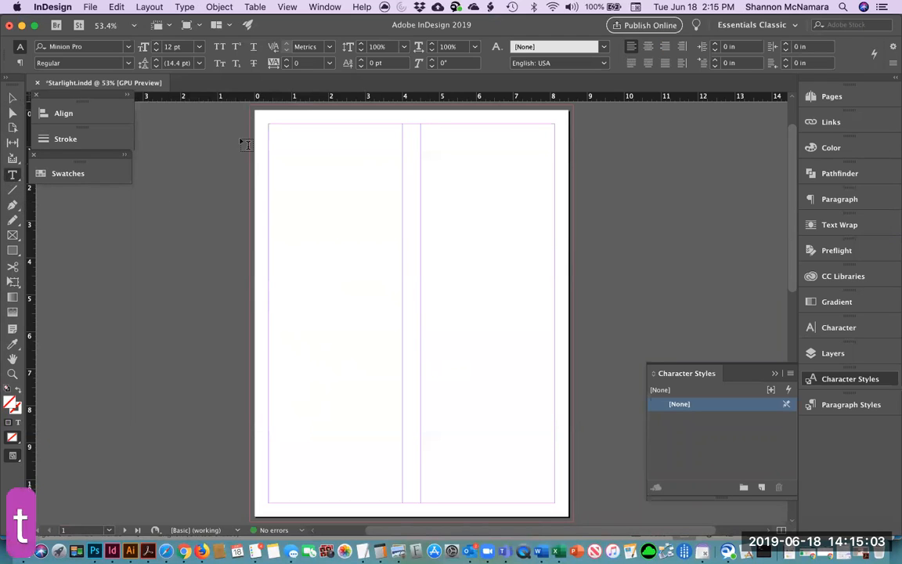
{"action": "left_click_drag", "start_coordinate": [272, 127], "coordinate": [409, 505]}
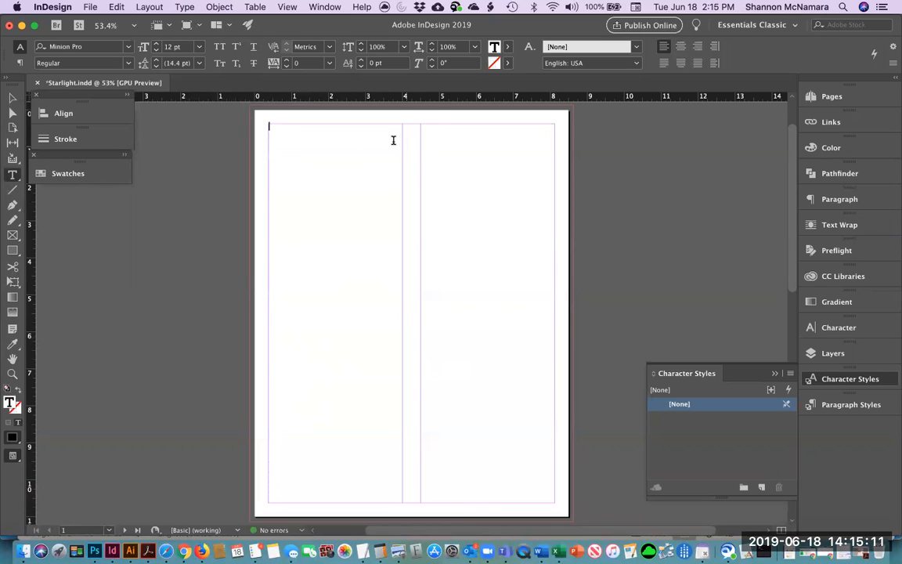
{"action": "left_click", "coordinate": [12, 175]}
{"action": "left_click_drag", "start_coordinate": [423, 126], "coordinate": [559, 504]}
Copy all the menu text from the StarlightMenuText Word document, paste it into the left column's InDesign text frame, and select that frame
{"action": "left_click", "coordinate": [278, 134]}
{"action": "left_click", "coordinate": [543, 552]}
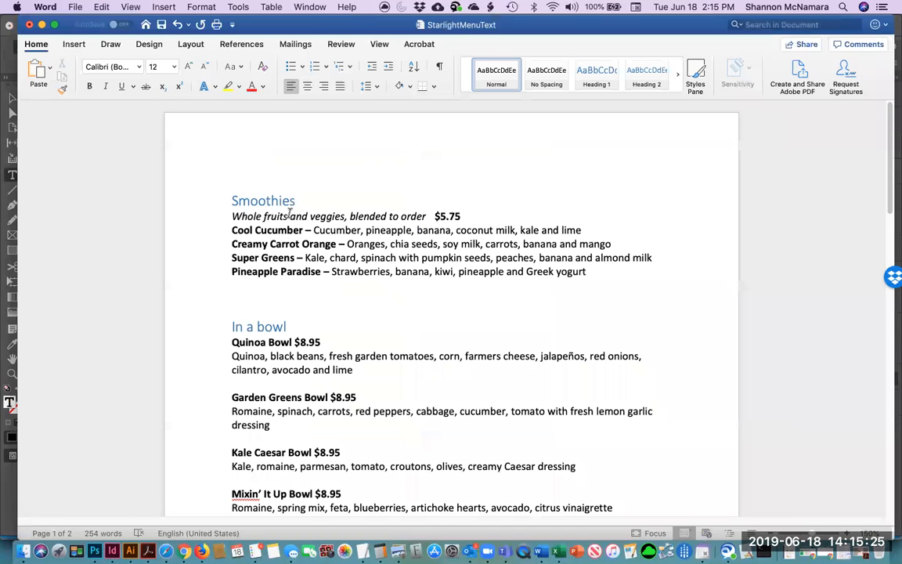
{"action": "key", "text": "super+a"}
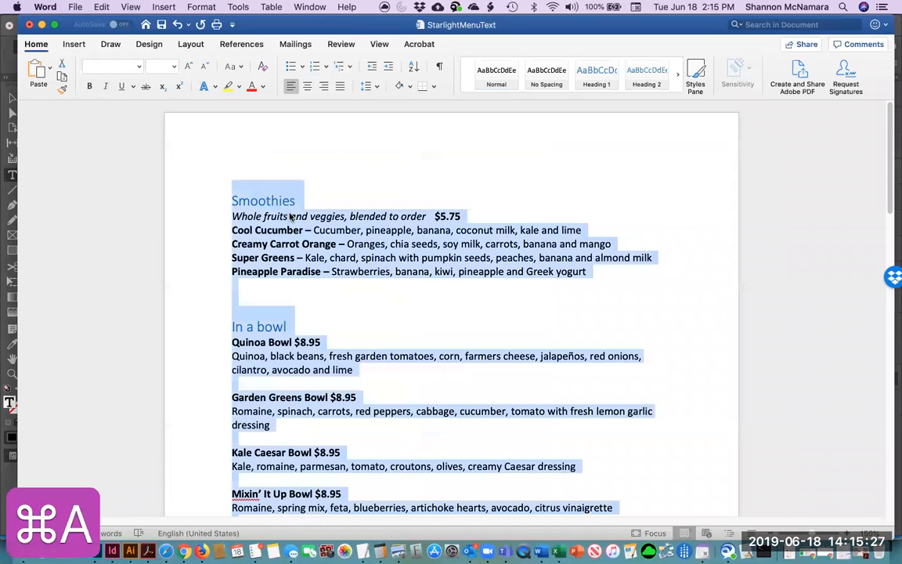
{"action": "key", "text": "super+c"}
{"action": "key", "text": "super+Tab"}
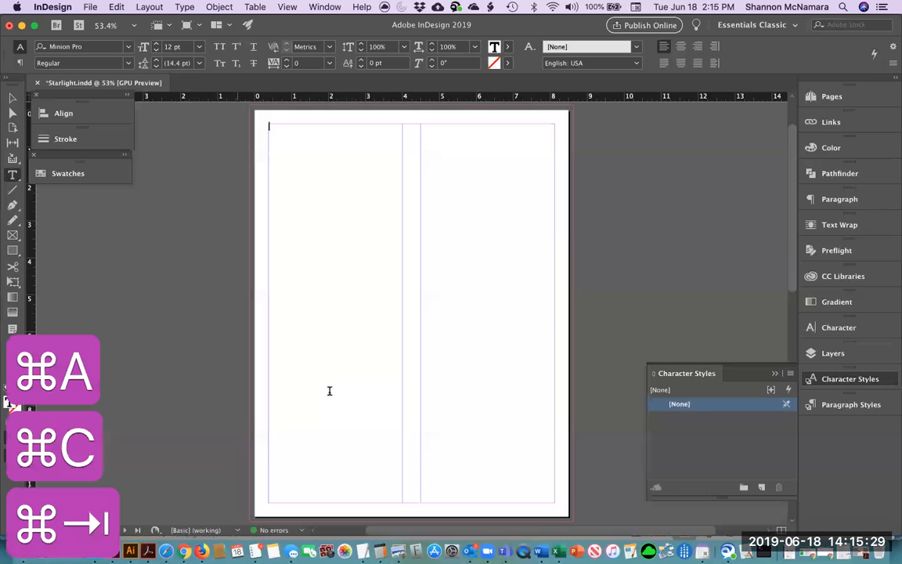
{"action": "left_click", "coordinate": [286, 136]}
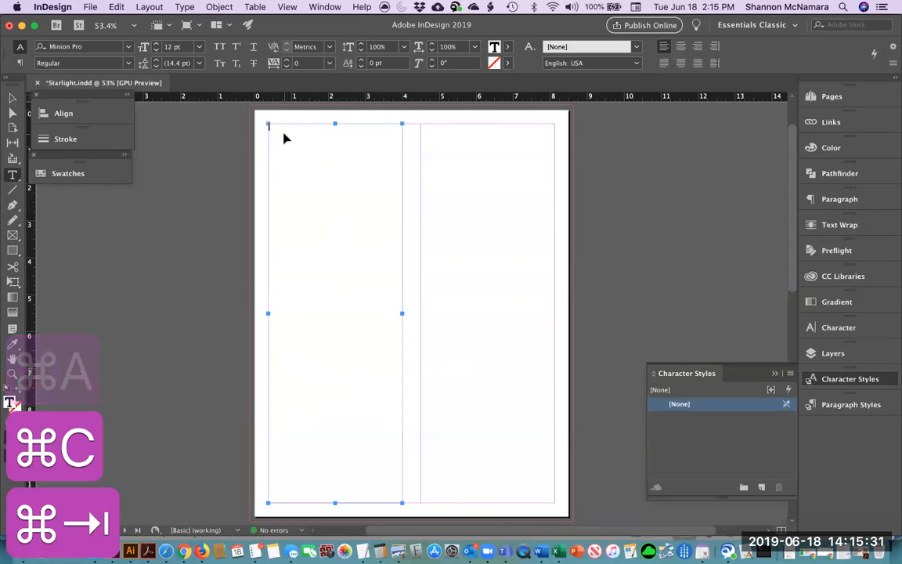
{"action": "key", "text": "super+v"}
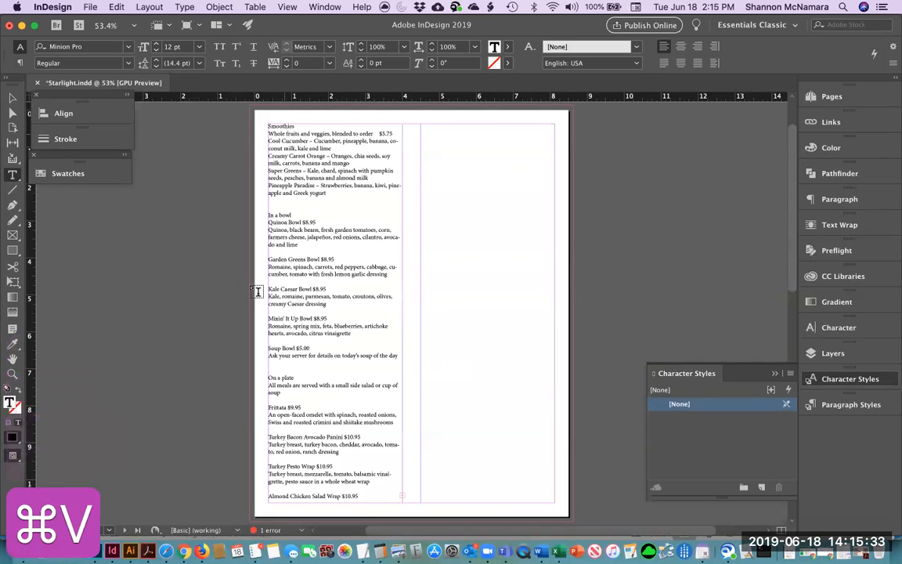
{"action": "left_click", "coordinate": [116, 6]}
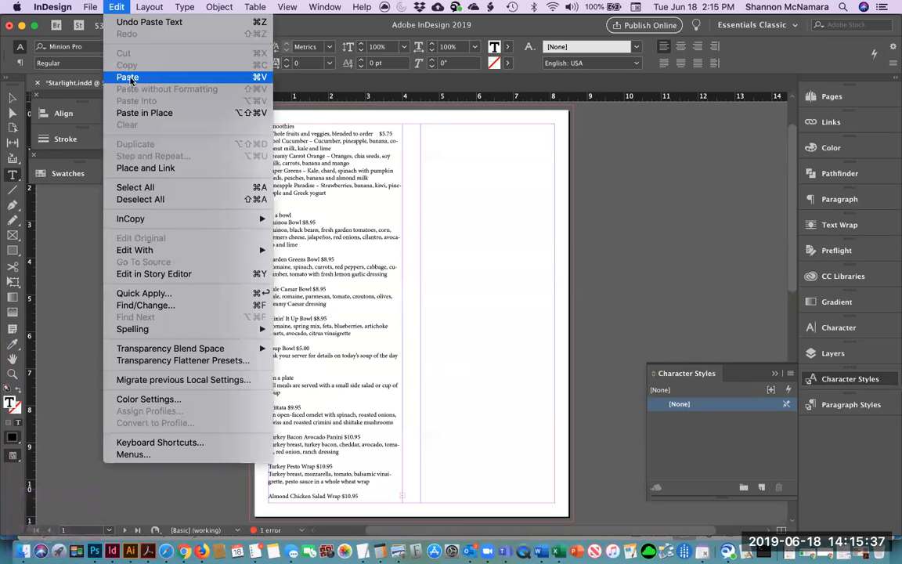
{"action": "left_click", "coordinate": [10, 92]}
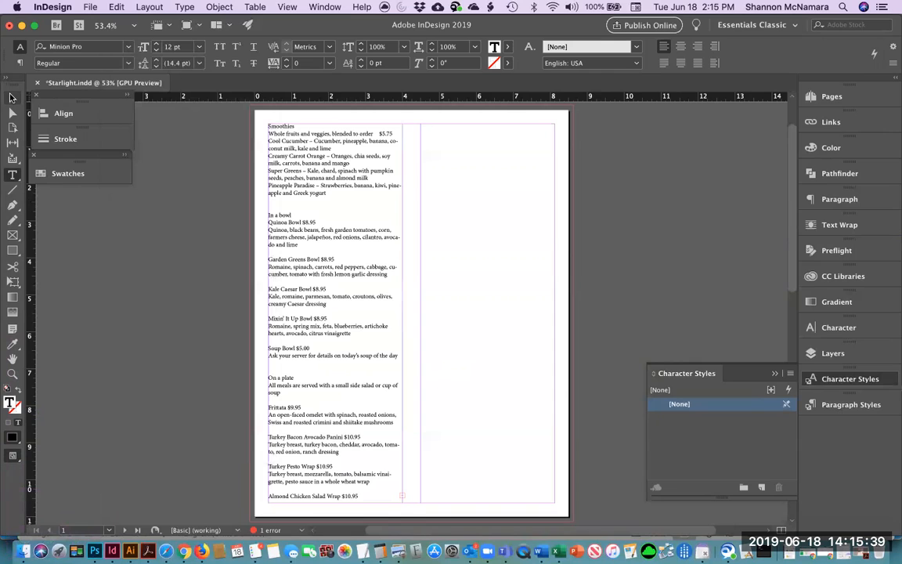
{"action": "left_click", "coordinate": [11, 95]}
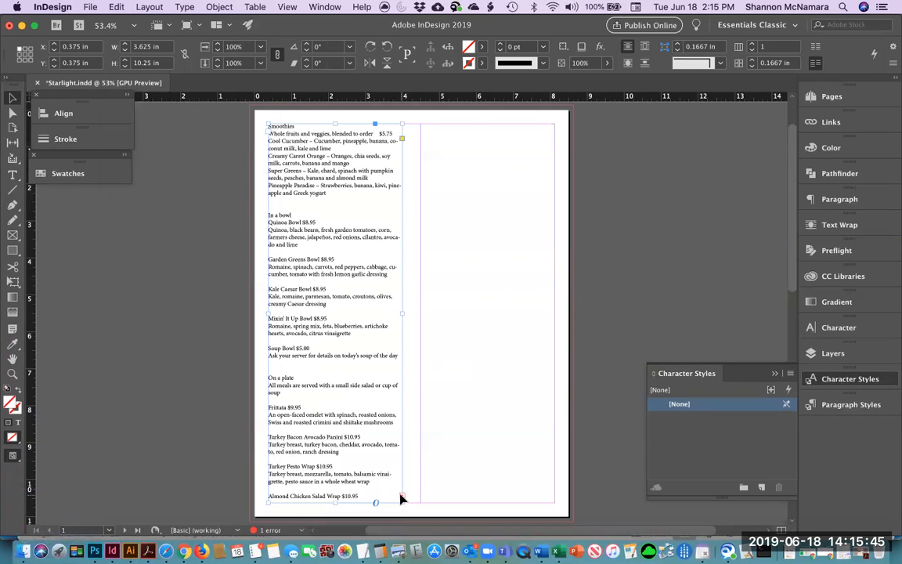
Open Screenshot 2019-06-18 13.34.12.png from the Screenshots folder in Finder, examine the overset text marker up close, and return to InDesign
{"action": "left_click", "coordinate": [25, 551]}
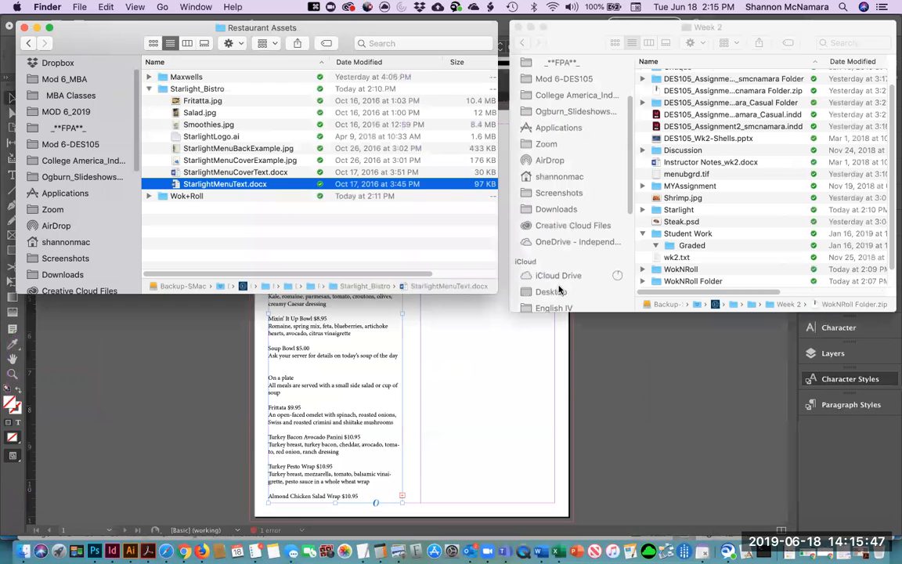
{"action": "left_click", "coordinate": [685, 105]}
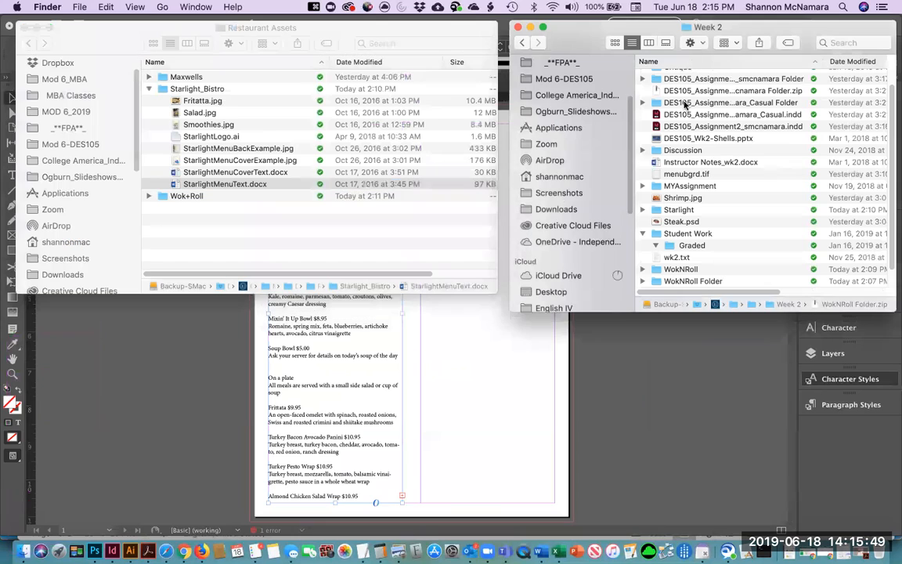
{"action": "left_click", "coordinate": [552, 192]}
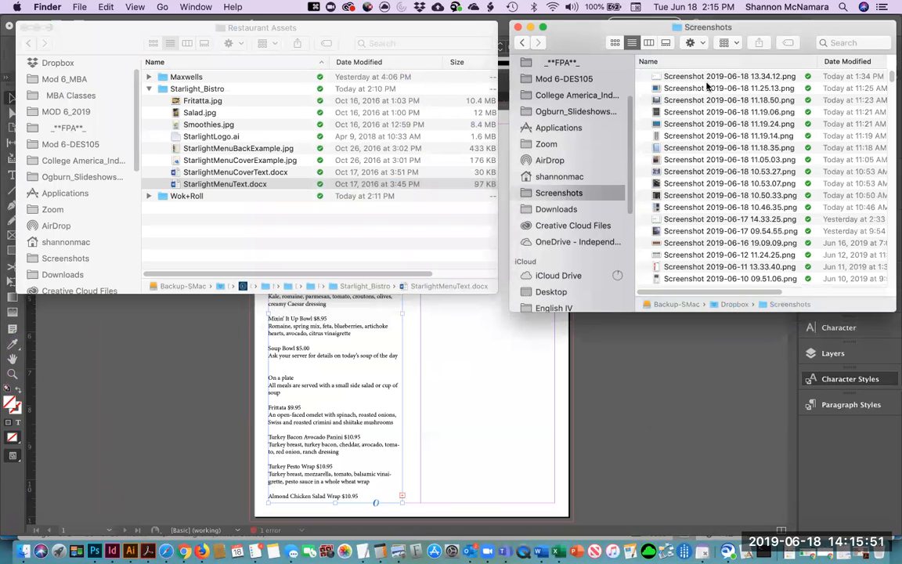
{"action": "left_click", "coordinate": [704, 77]}
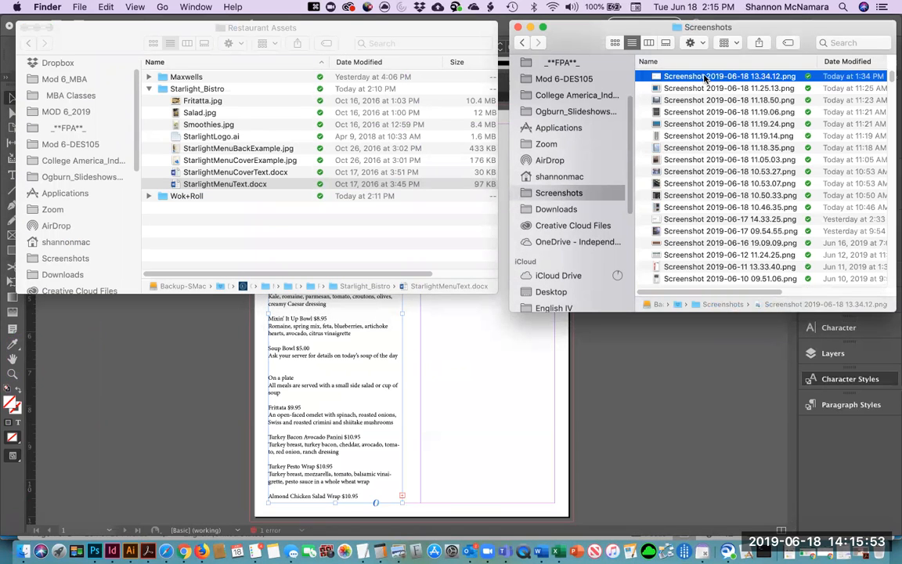
{"action": "double_click", "coordinate": [704, 77]}
{"action": "key", "text": "super+equal"}
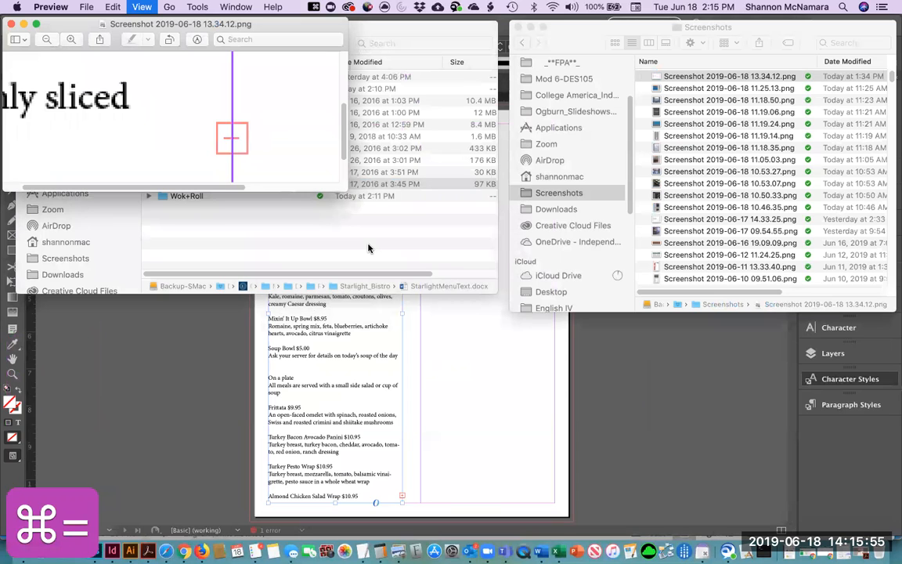
{"action": "key", "text": "super+equal"}
{"action": "key", "text": "super+equal"}
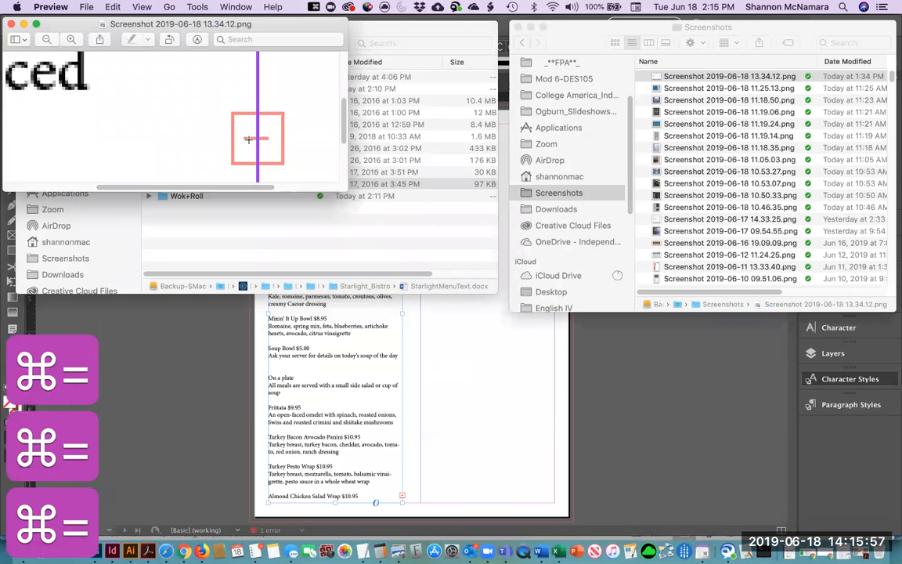
{"action": "left_click", "coordinate": [135, 322]}
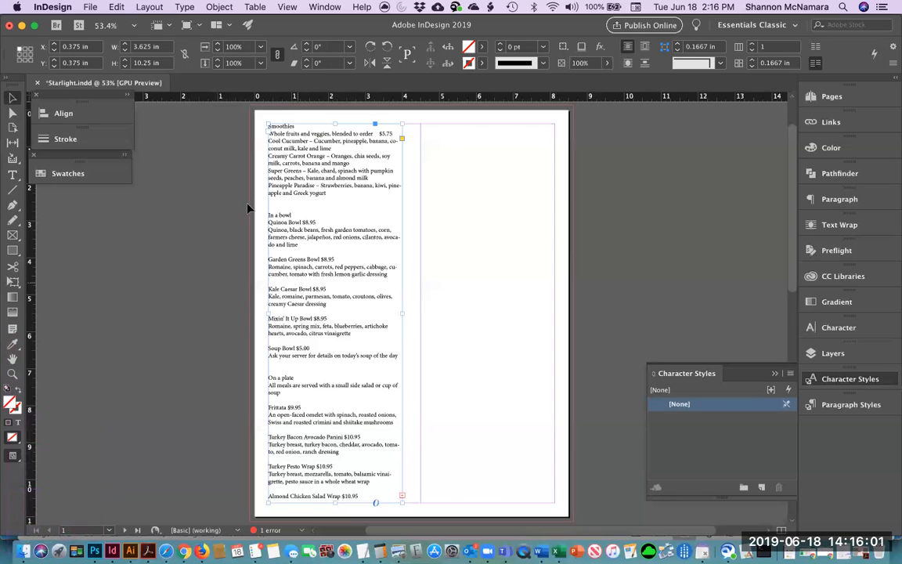
Flow the overset menu text from the left frame into the text frame in the right column
{"action": "left_click", "coordinate": [220, 184]}
{"action": "left_click", "coordinate": [318, 186]}
{"action": "left_click", "coordinate": [403, 496]}
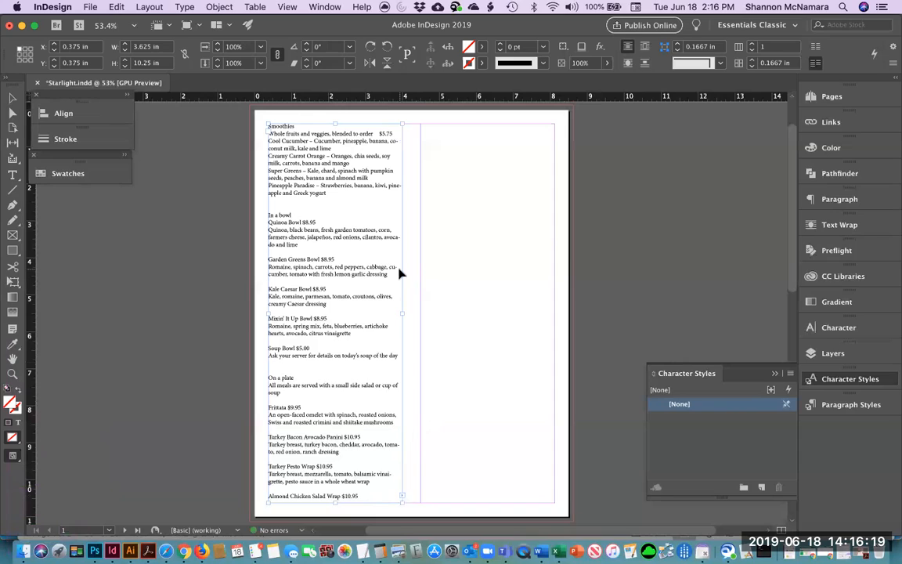
{"action": "left_click", "coordinate": [435, 147]}
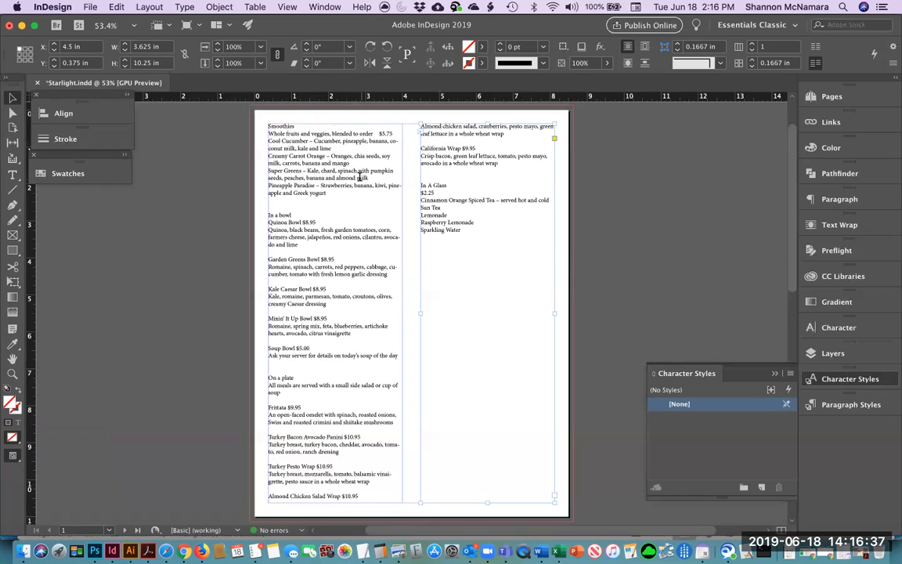
Select all the threaded menu text, enlarge it to 16 pt to test the flow between frames, and return it to 12 pt
{"action": "double_click", "coordinate": [328, 164]}
{"action": "key", "text": "ctrl+a"}
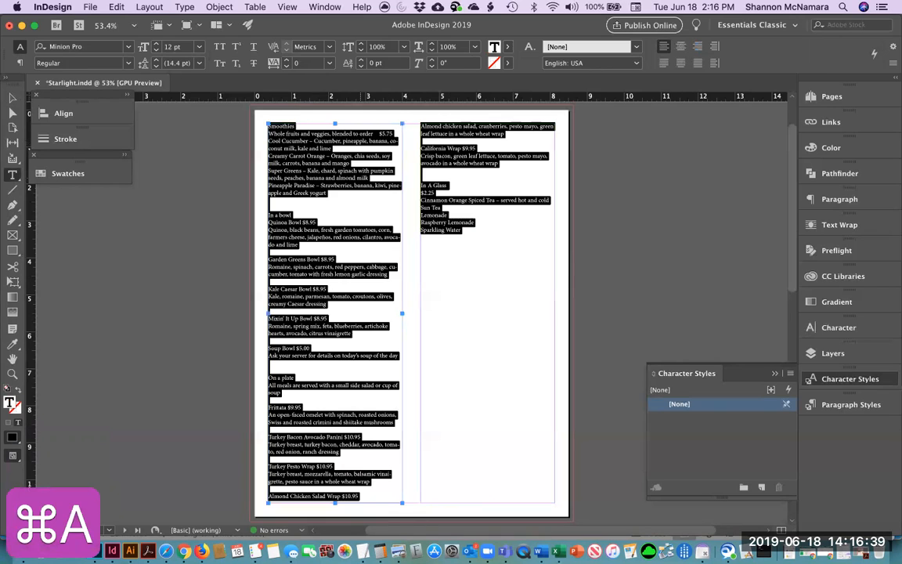
{"action": "key", "text": "ctrl+shift+period"}
{"action": "key", "text": "ctrl+shift+period"}
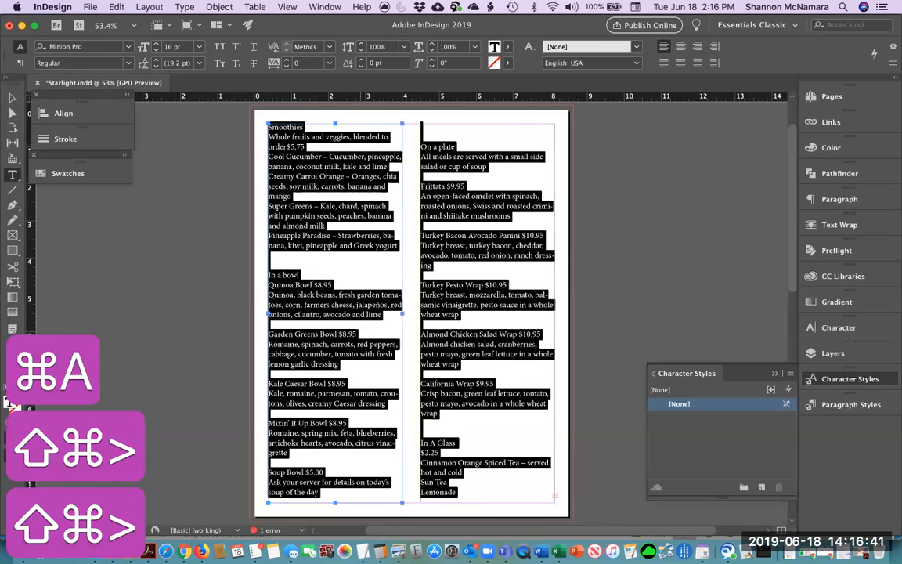
{"action": "key", "text": "ctrl+shift+comma"}
{"action": "key", "text": "ctrl+shift+comma"}
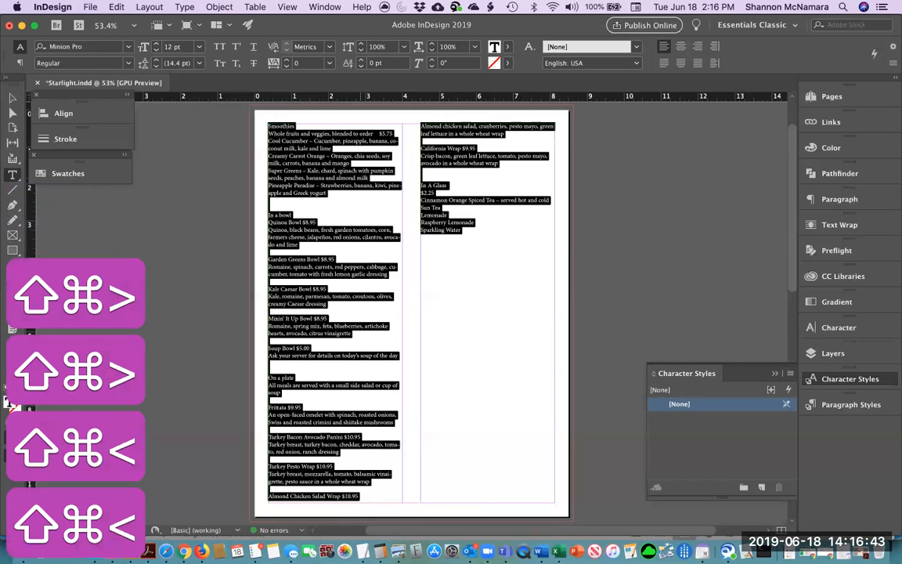
{"action": "key", "text": "Left"}
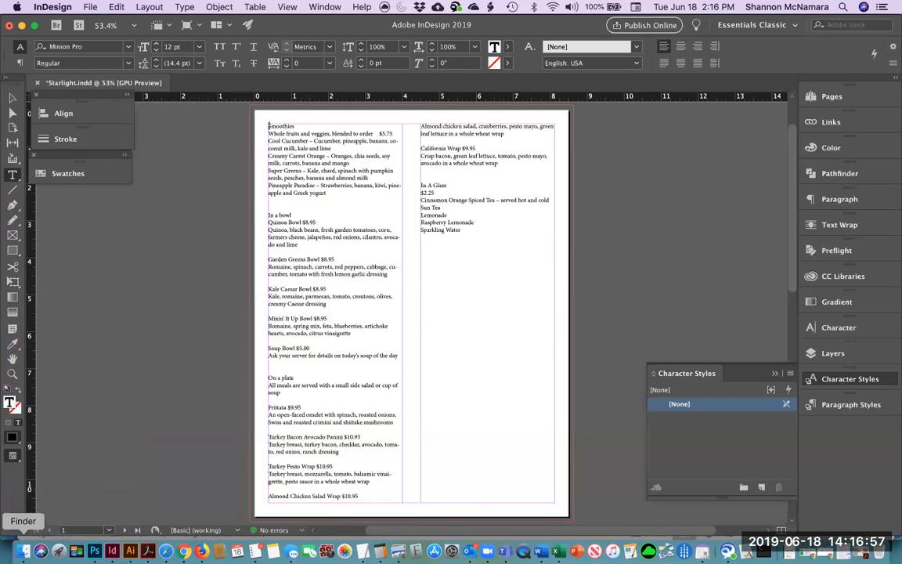
Open StarlightLogo.ai from the Starlight_Bistro folder in Illustrator, accept discarding its embedded color profile, and examine the logo's BiSTRO lettering
{"action": "left_click", "coordinate": [24, 551]}
{"action": "left_click", "coordinate": [195, 216]}
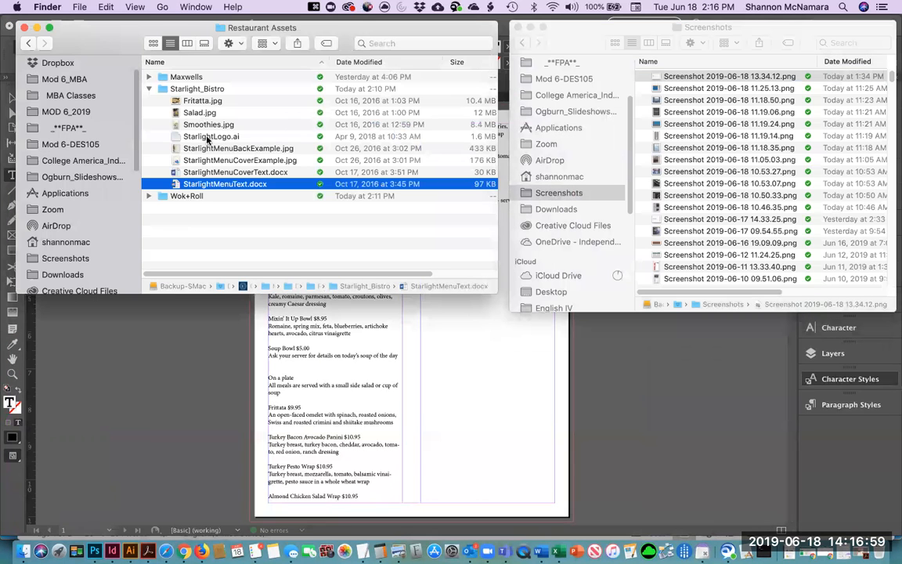
{"action": "double_click", "coordinate": [208, 136]}
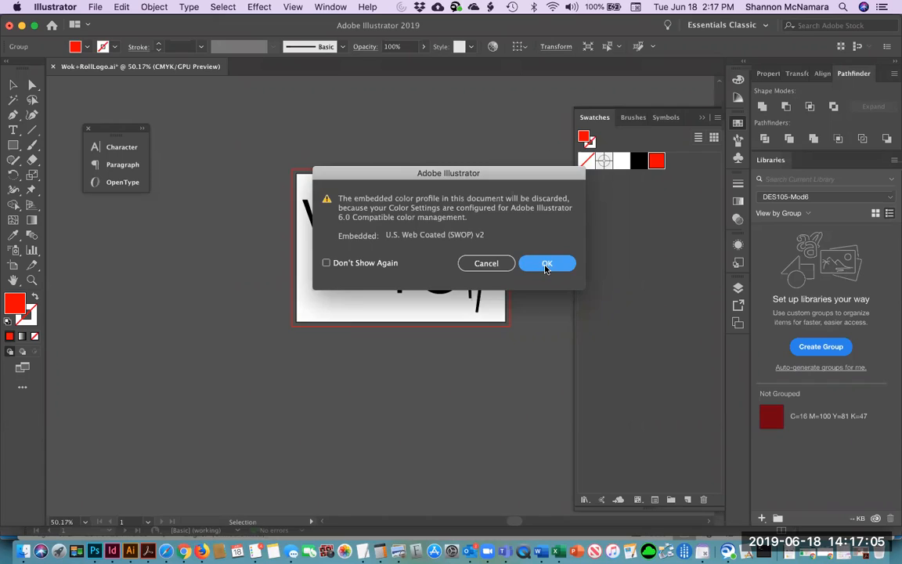
{"action": "left_click", "coordinate": [546, 264]}
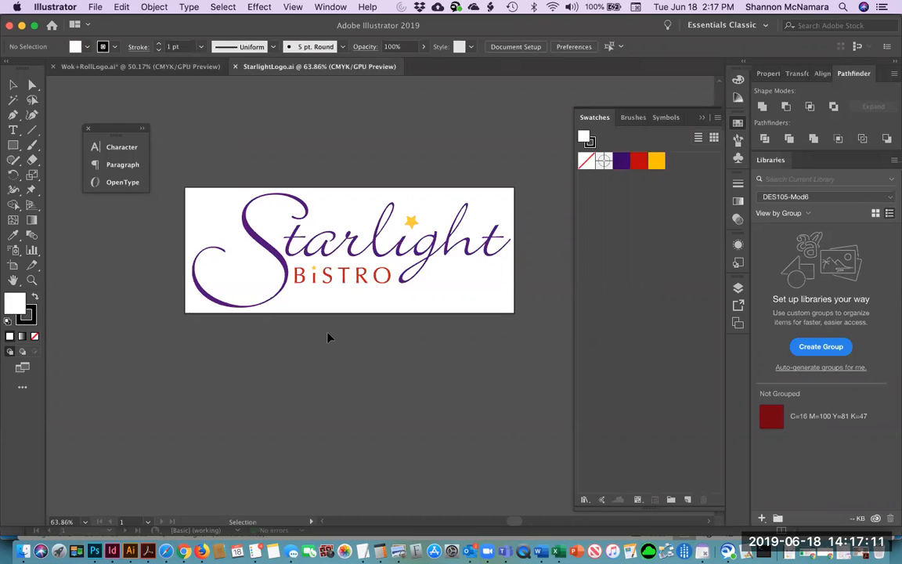
{"action": "key", "text": "z"}
{"action": "left_click_drag", "start_coordinate": [266, 247], "coordinate": [432, 324]}
{"action": "key", "text": "space"}
{"action": "left_click_drag", "start_coordinate": [492, 309], "coordinate": [402, 365]}
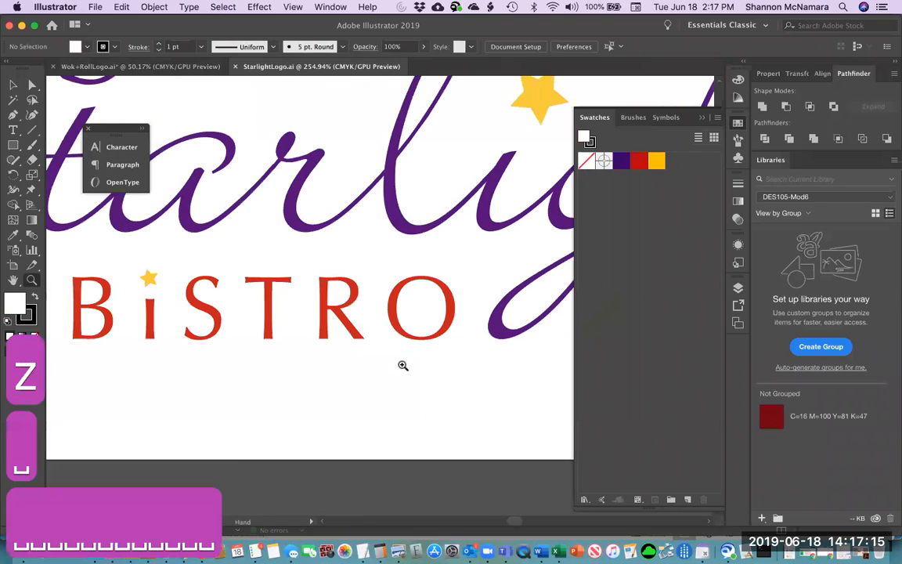
Capture a screenshot of only the letters TRO in the logo's BiSTRO lettering
{"action": "key", "text": "m"}
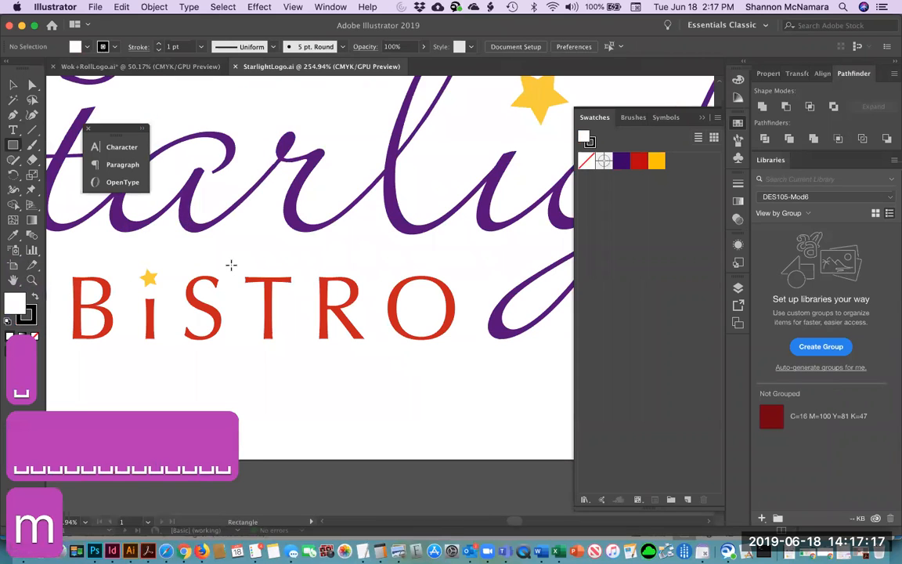
{"action": "key", "text": "shift+super+4"}
{"action": "left_click_drag", "start_coordinate": [233, 252], "coordinate": [466, 355]}
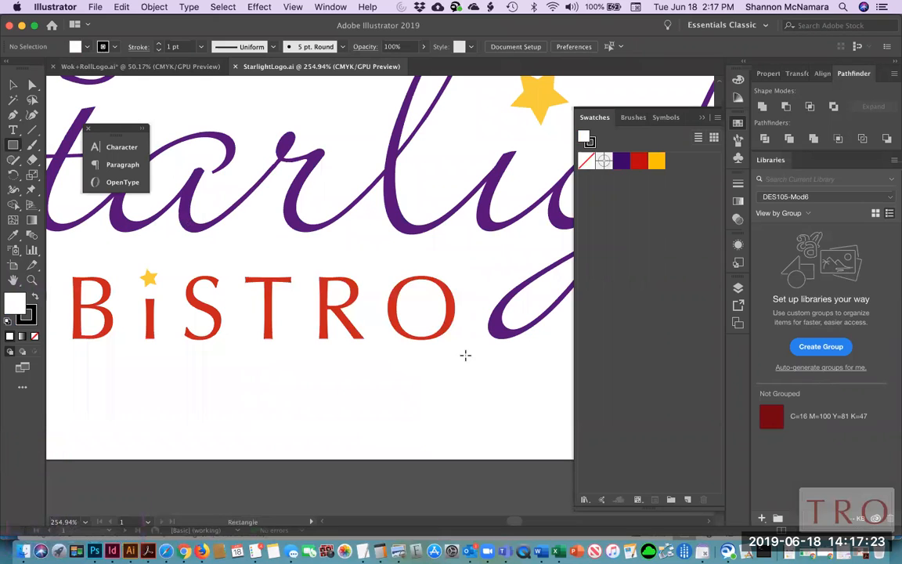
Switch to Chrome, search the web for "what the font" in a new tab, and open the MyFonts WhatTheFont page
{"action": "left_click", "coordinate": [184, 551]}
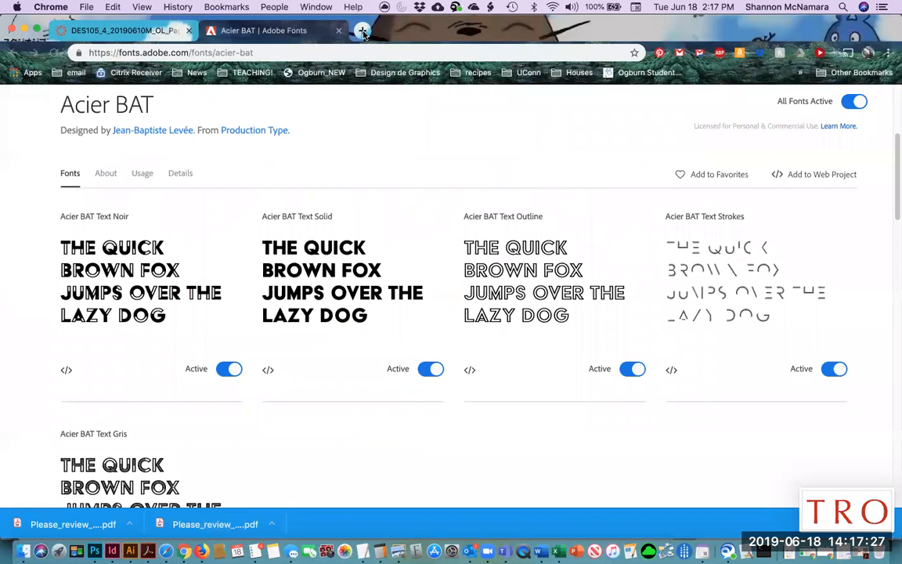
{"action": "left_click", "coordinate": [362, 31]}
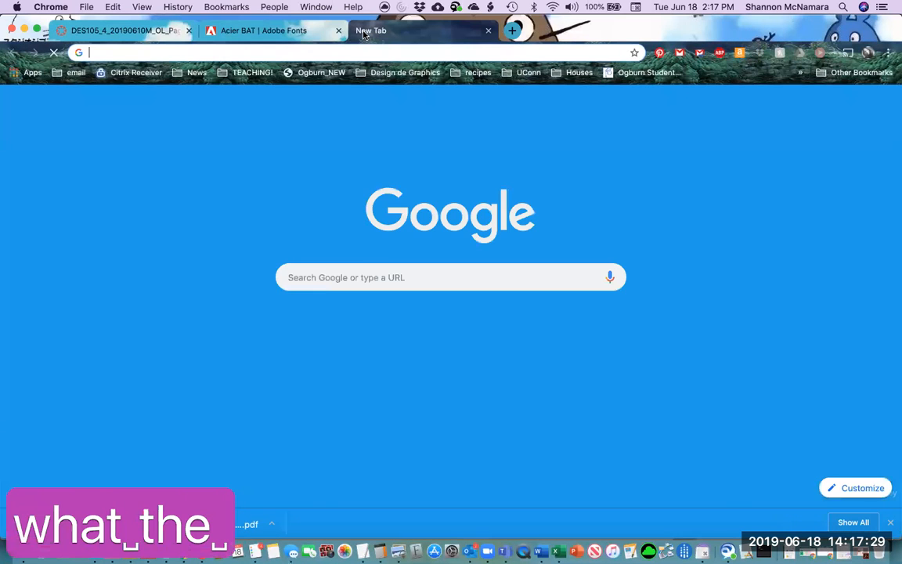
{"action": "type", "text": "what the font"}
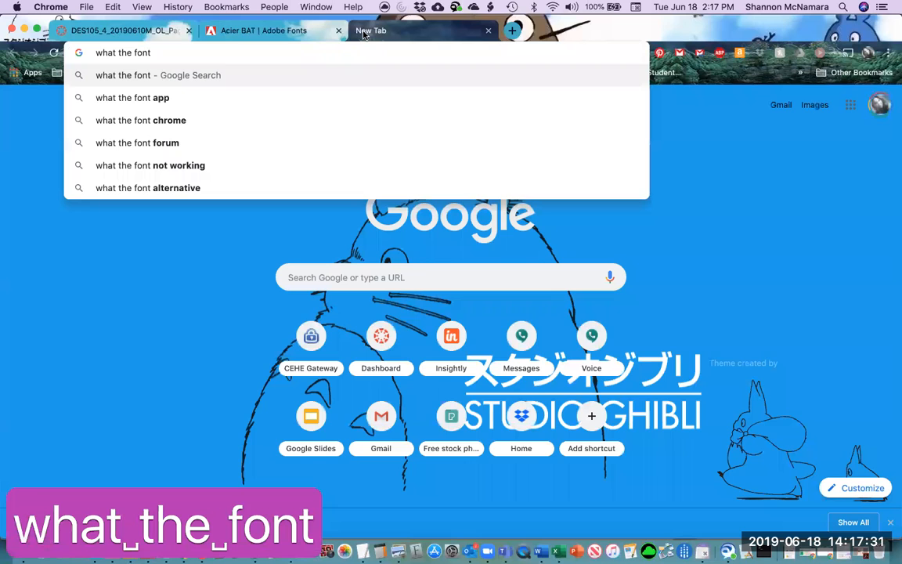
{"action": "key", "text": "Return"}
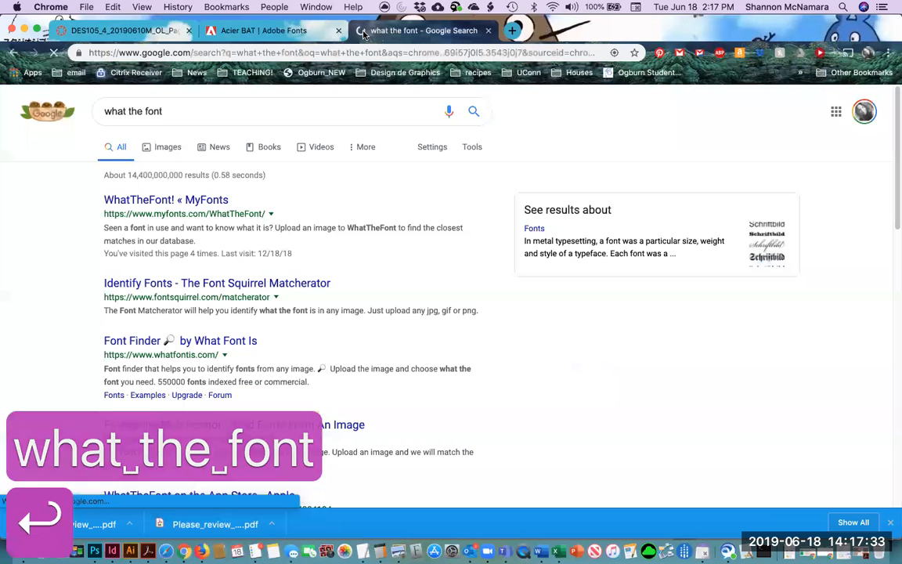
{"action": "left_click", "coordinate": [160, 203]}
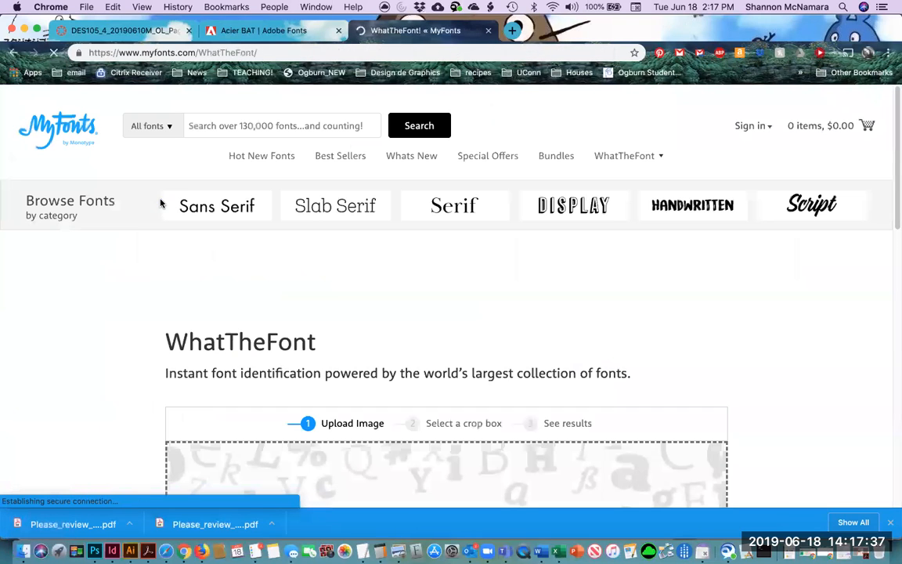
Upload Screenshot 2019-06-18 14.17.29.png from the Screenshots folder to WhatTheFont and identify the font within the suggested crop box
{"action": "scroll", "coordinate": [796, 360], "scroll_direction": "down", "scroll_amount": 5}
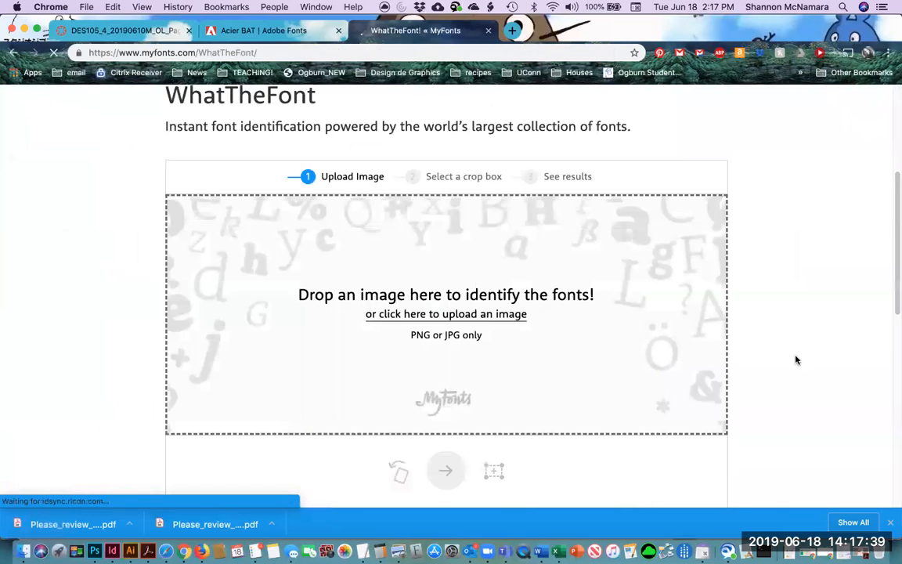
{"action": "left_click", "coordinate": [420, 317]}
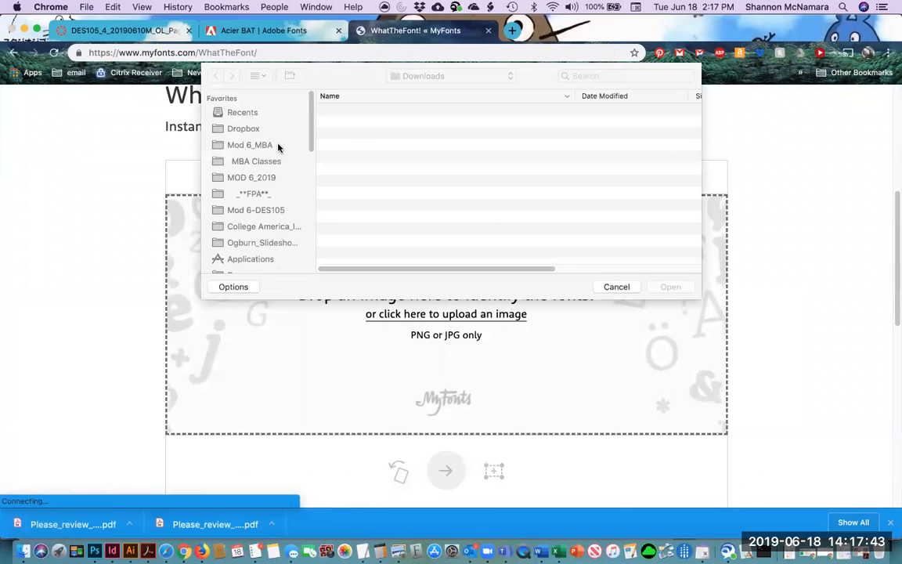
{"action": "scroll", "coordinate": [290, 149], "scroll_direction": "down", "scroll_amount": 5}
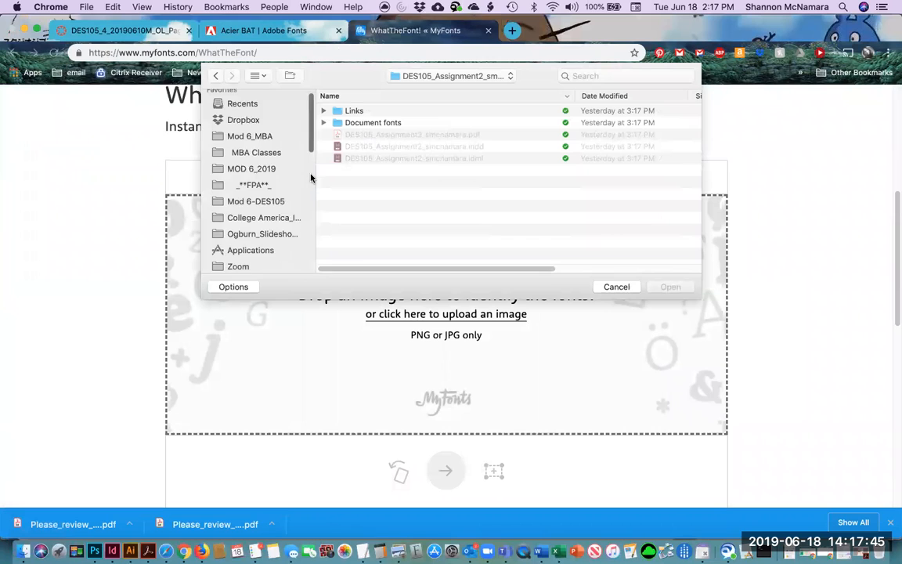
{"action": "left_click", "coordinate": [267, 154]}
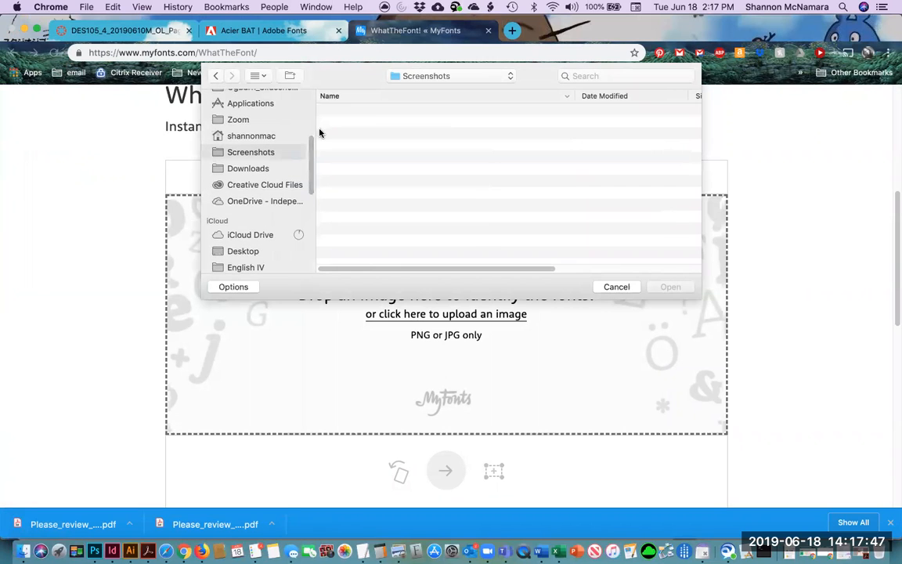
{"action": "left_click", "coordinate": [609, 99]}
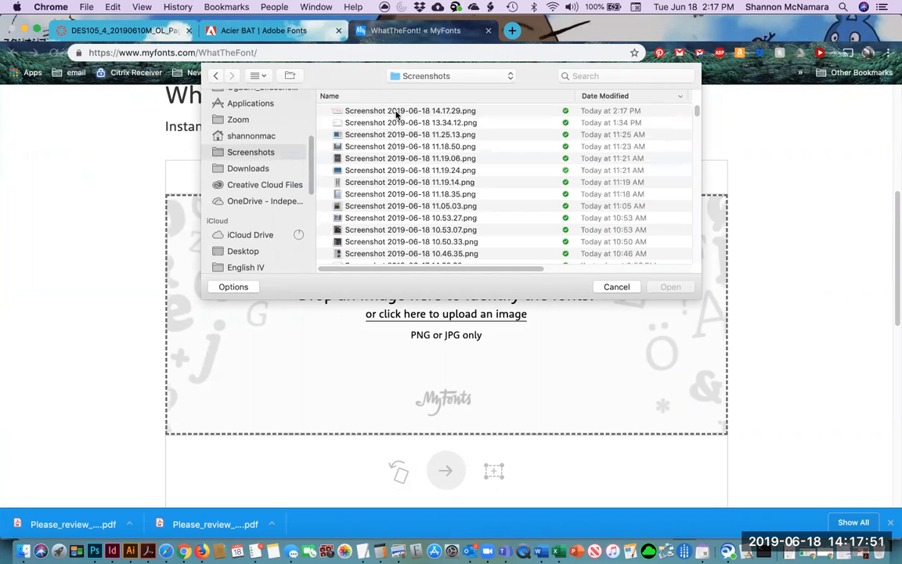
{"action": "left_click", "coordinate": [396, 113]}
{"action": "left_click", "coordinate": [672, 287]}
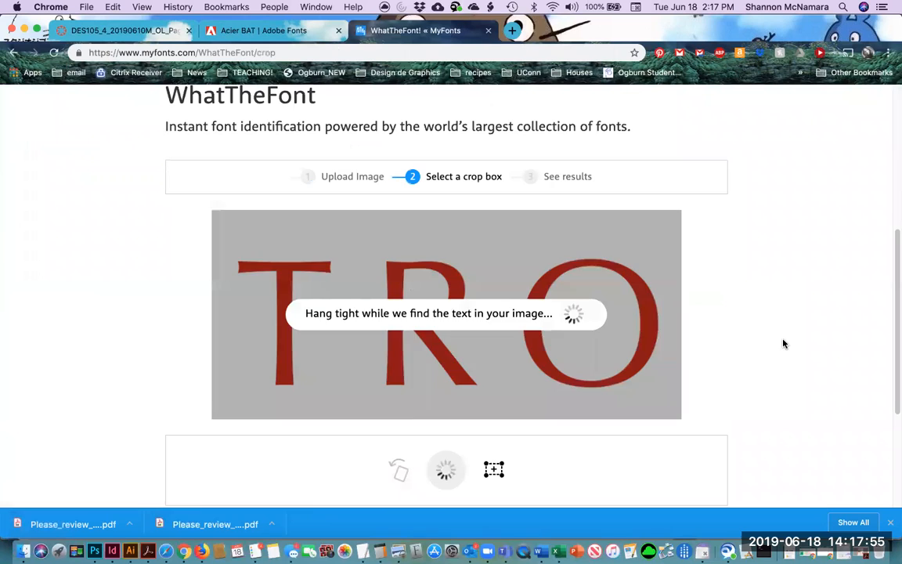
{"action": "scroll", "coordinate": [784, 343], "scroll_direction": "down", "scroll_amount": 2}
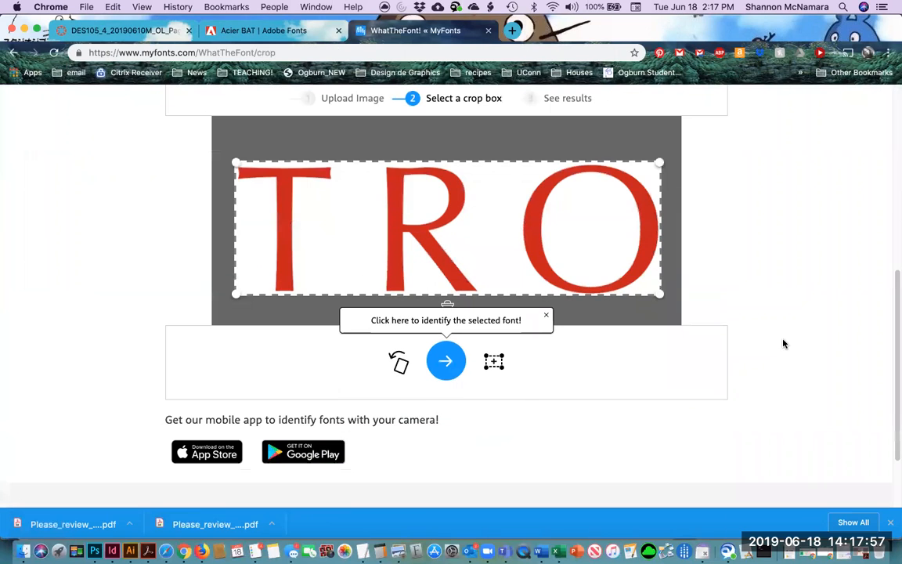
{"action": "left_click", "coordinate": [446, 361]}
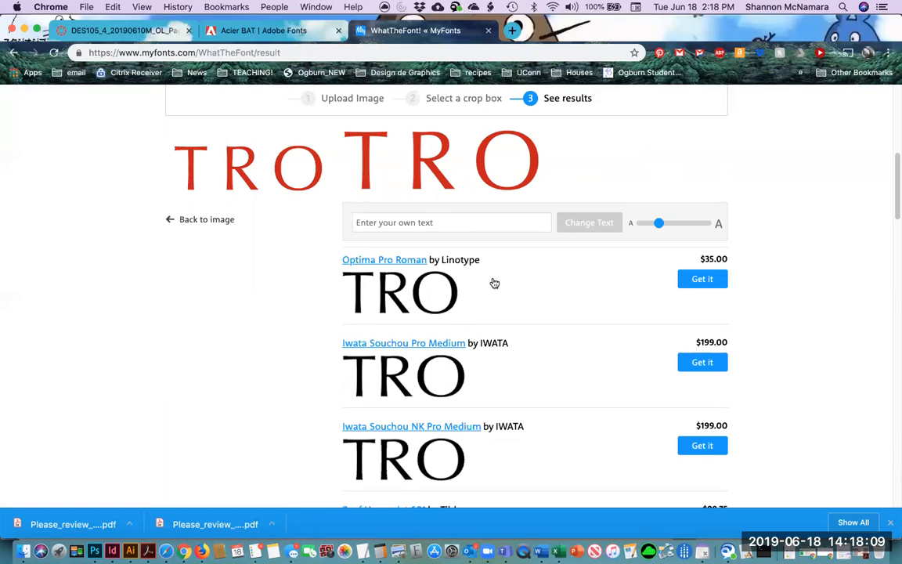
Search Adobe Fonts for "optima" on the already open Acier BAT page
{"action": "left_click", "coordinate": [258, 30]}
{"action": "scroll", "coordinate": [168, 173], "scroll_direction": "up", "scroll_amount": 5}
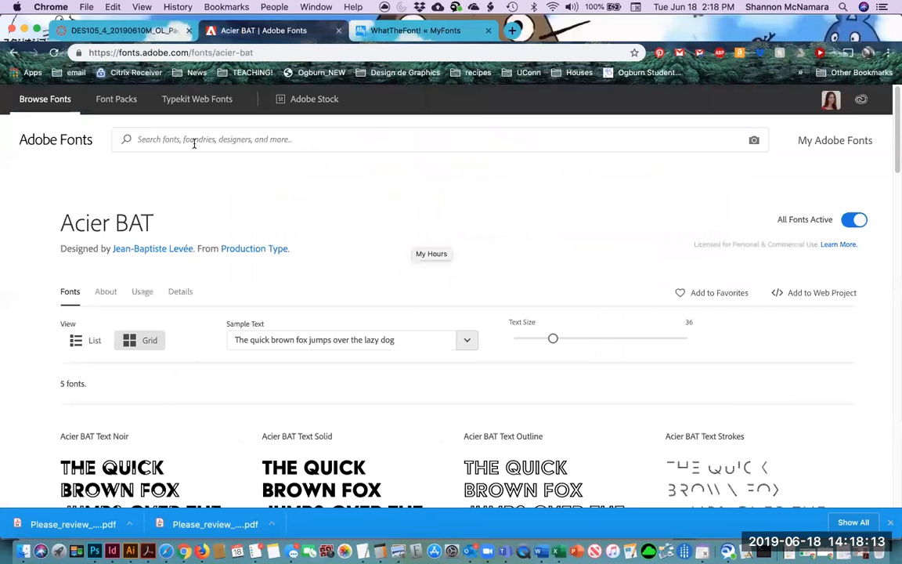
{"action": "left_click", "coordinate": [173, 135]}
{"action": "type", "text": "optimat"}
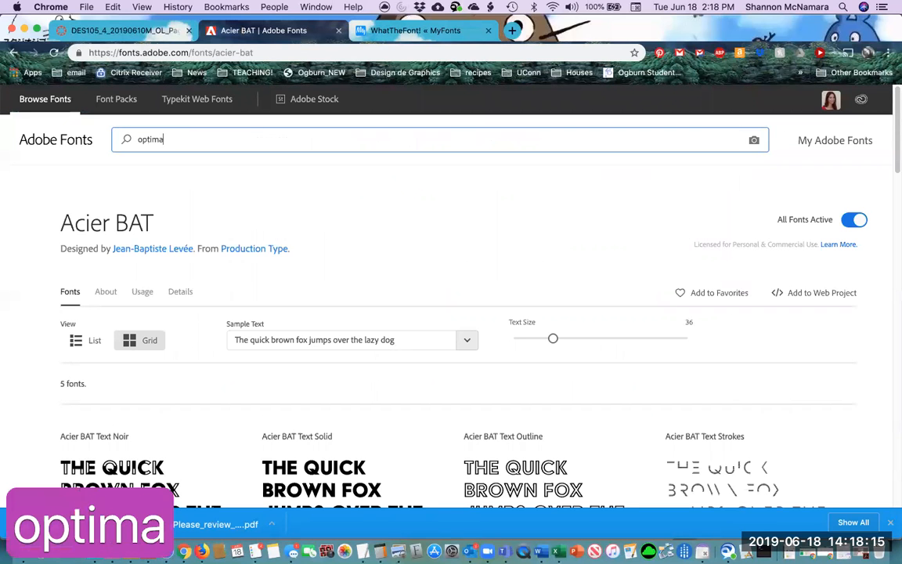
{"action": "key", "text": "BackSpace"}
{"action": "key", "text": "Return"}
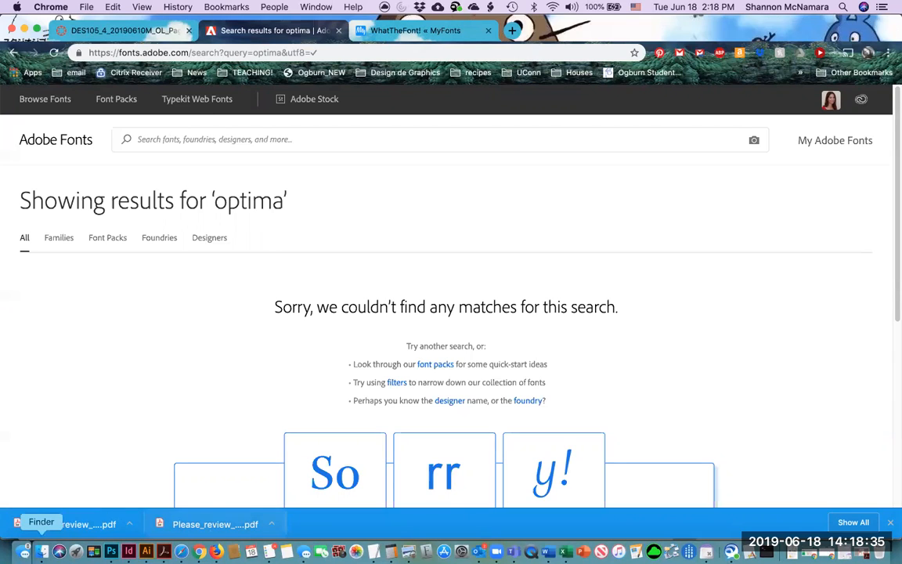
In Finder, search Dropbox for "optima" and copy the Optima LT Std folder into the Restaurant Assets folder
{"action": "left_click", "coordinate": [69, 540]}
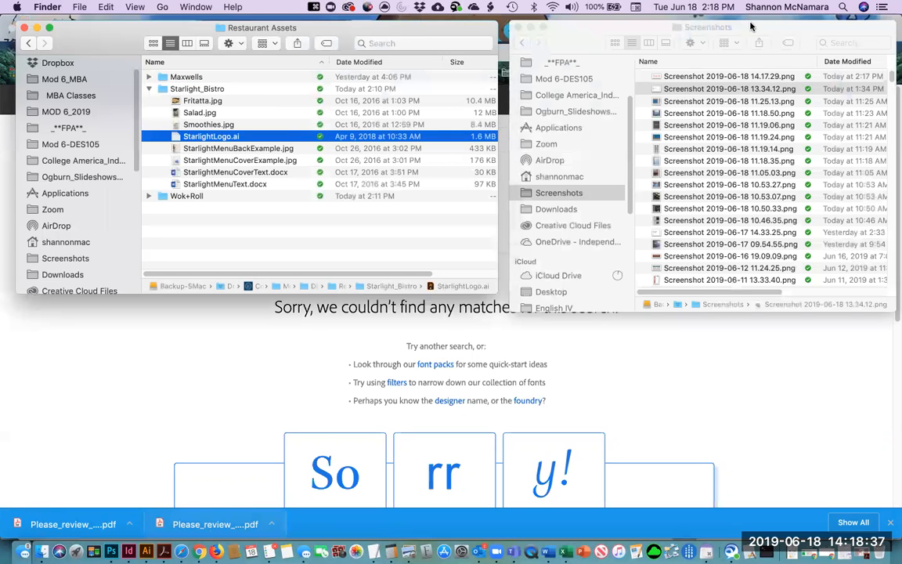
{"action": "scroll", "coordinate": [549, 127], "scroll_direction": "up", "scroll_amount": 5}
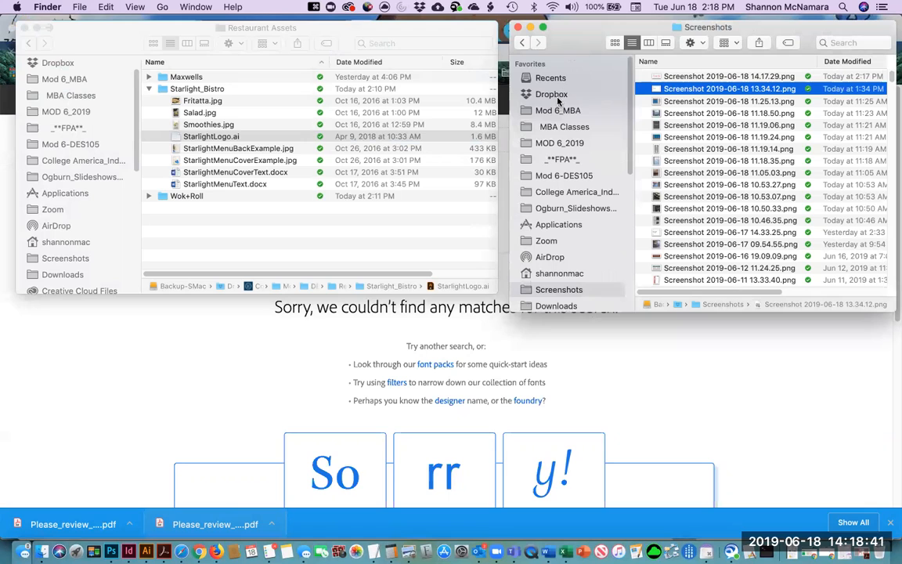
{"action": "left_click", "coordinate": [555, 94]}
{"action": "left_click", "coordinate": [833, 43]}
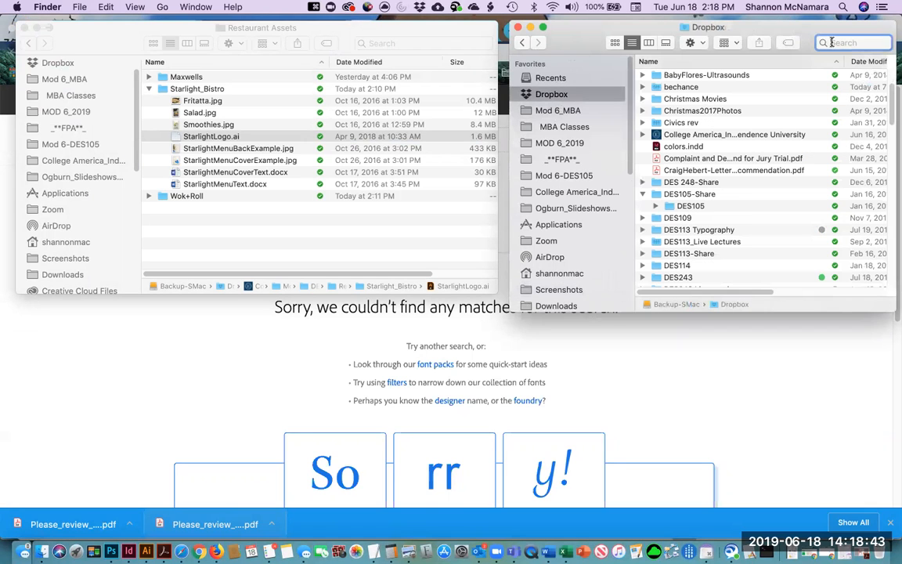
{"action": "type", "text": "optima"}
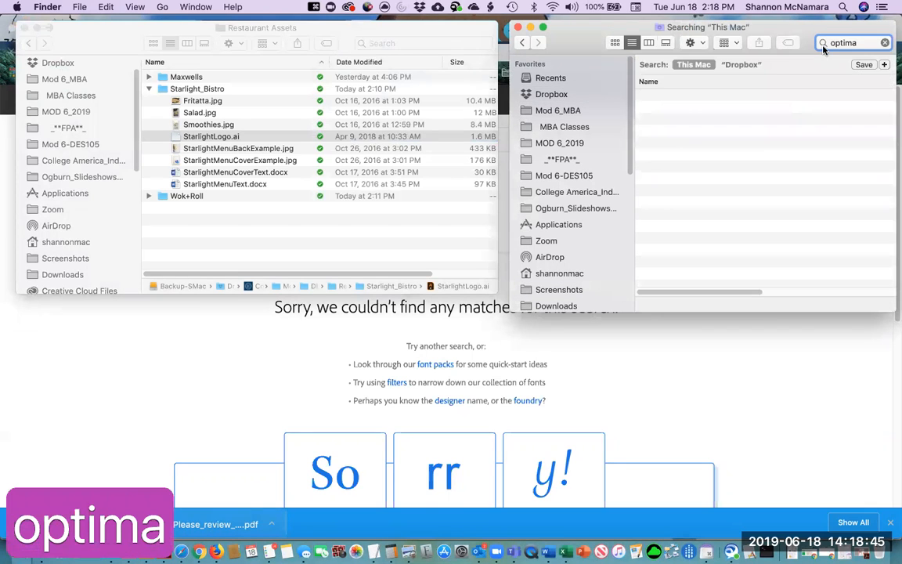
{"action": "left_click", "coordinate": [739, 65]}
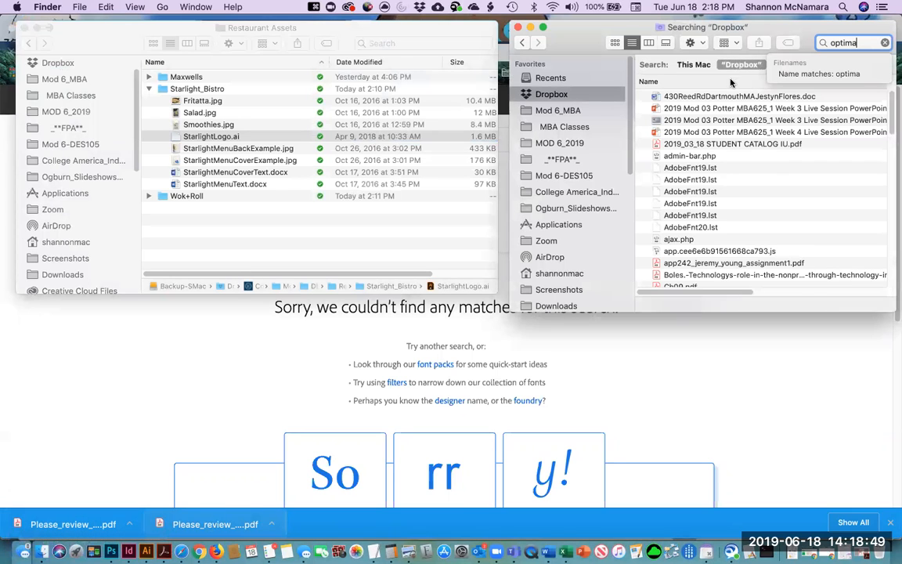
{"action": "scroll", "coordinate": [714, 209], "scroll_direction": "down", "scroll_amount": 5}
{"action": "scroll", "coordinate": [714, 209], "scroll_direction": "down", "scroll_amount": 10}
{"action": "scroll", "coordinate": [714, 209], "scroll_direction": "down", "scroll_amount": 13}
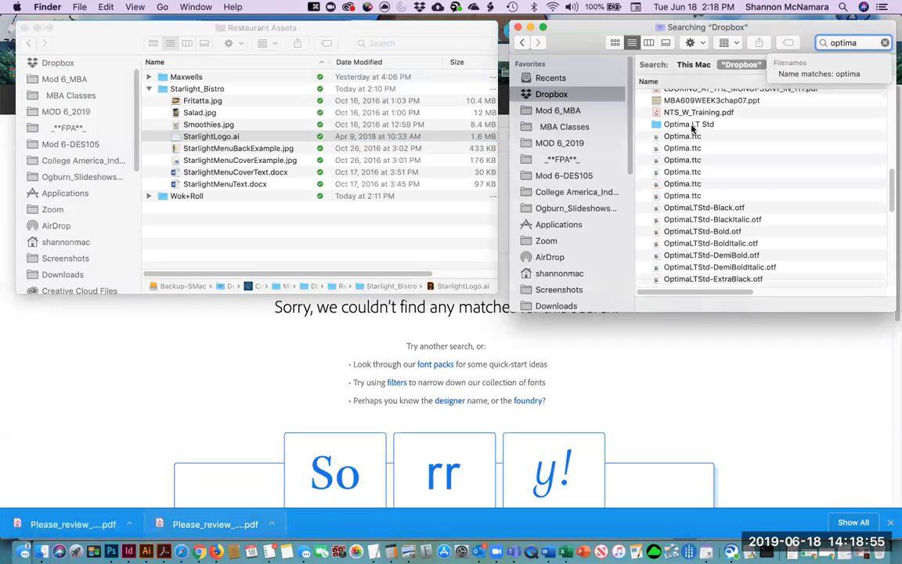
{"action": "left_click", "coordinate": [644, 126]}
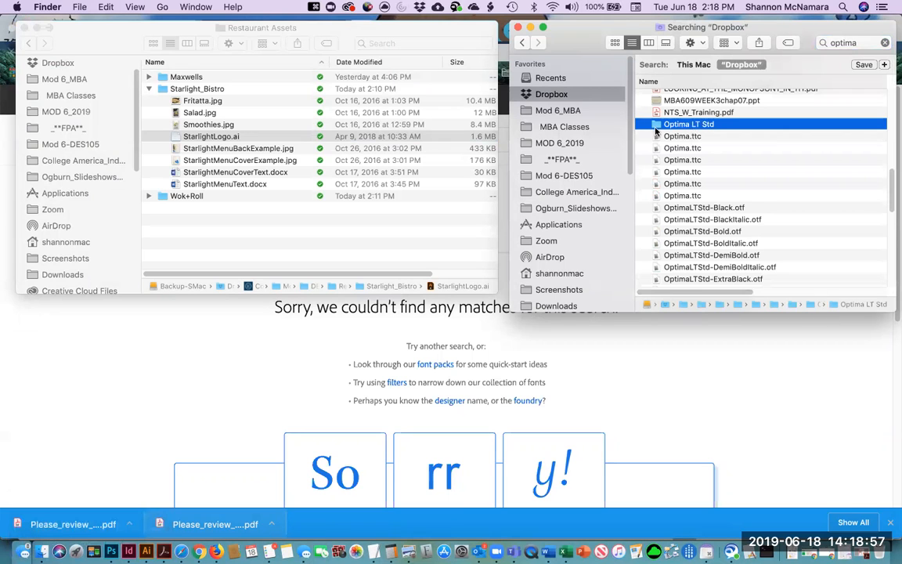
{"action": "left_click_drag", "start_coordinate": [674, 124], "coordinate": [195, 239]}
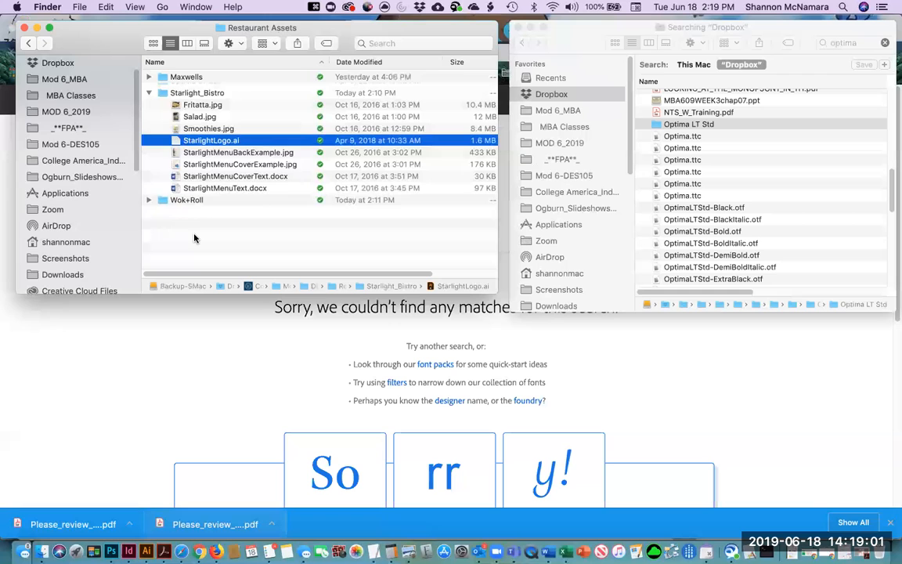
Compress the Optima LT Std folder in Restaurant Assets into a zip archive and expand the folder to list its font files
{"action": "left_click", "coordinate": [156, 91]}
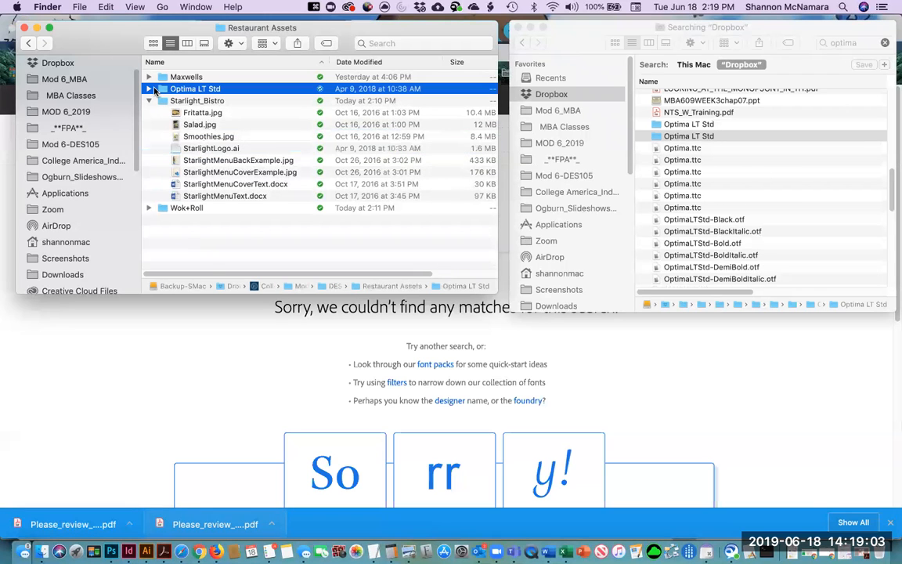
{"action": "left_click", "coordinate": [150, 89]}
{"action": "left_click", "coordinate": [150, 89]}
{"action": "right_click", "coordinate": [162, 91]}
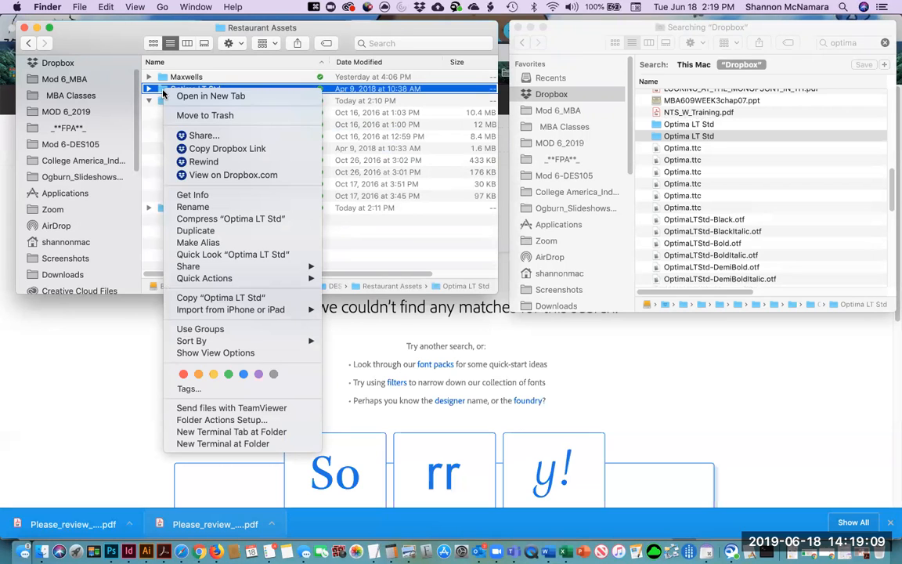
{"action": "left_click", "coordinate": [204, 219]}
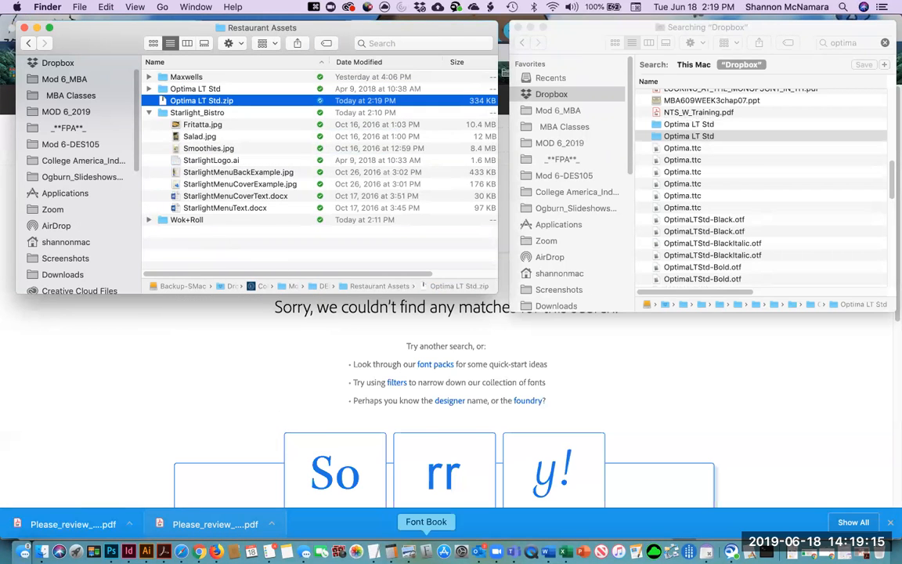
{"action": "left_click", "coordinate": [149, 89]}
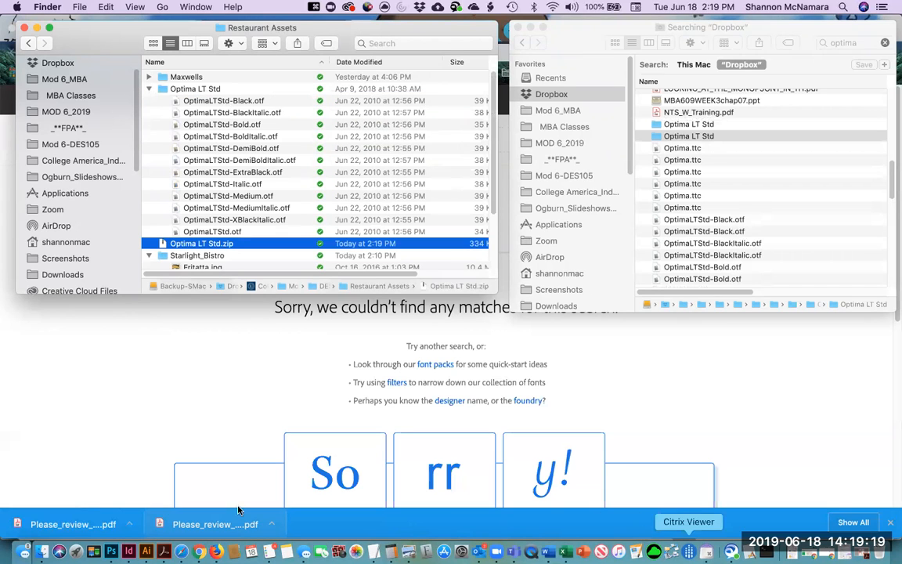
Return to InDesign, float the Character Styles and Paragraph Styles panels beside the menu page, and check the available style panels
{"action": "left_click", "coordinate": [127, 552]}
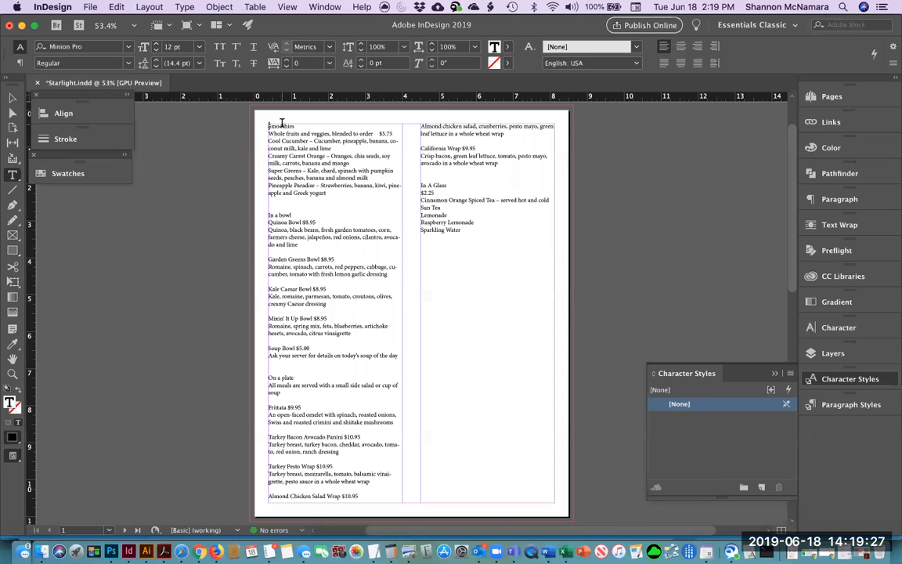
{"action": "left_click_drag", "start_coordinate": [694, 373], "coordinate": [661, 141]}
{"action": "left_click_drag", "start_coordinate": [848, 382], "coordinate": [648, 296]}
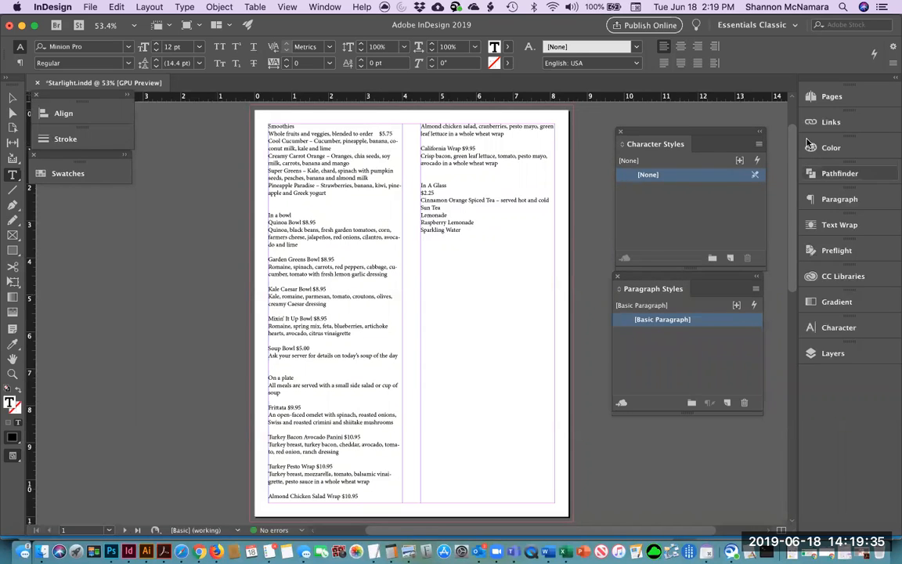
{"action": "left_click", "coordinate": [325, 7]}
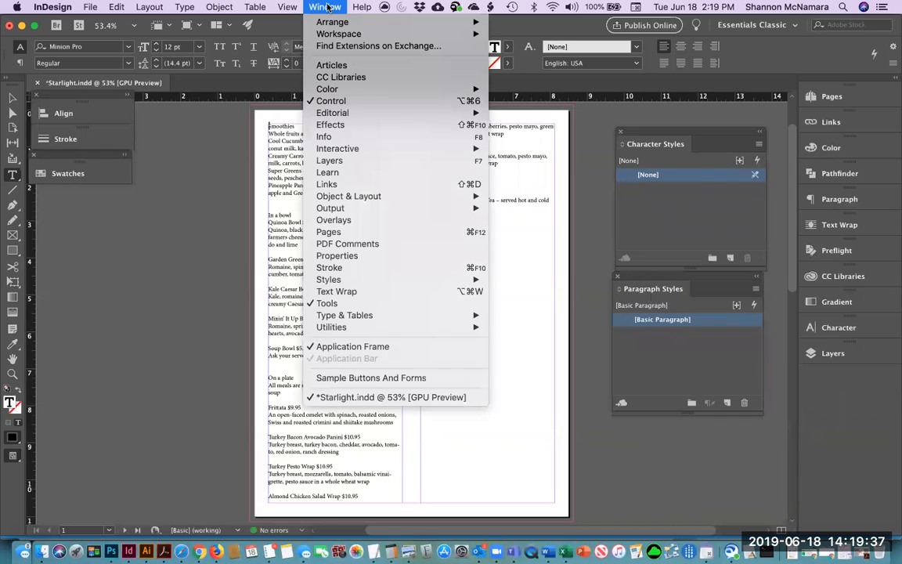
{"action": "mouse_move", "coordinate": [470, 280]}
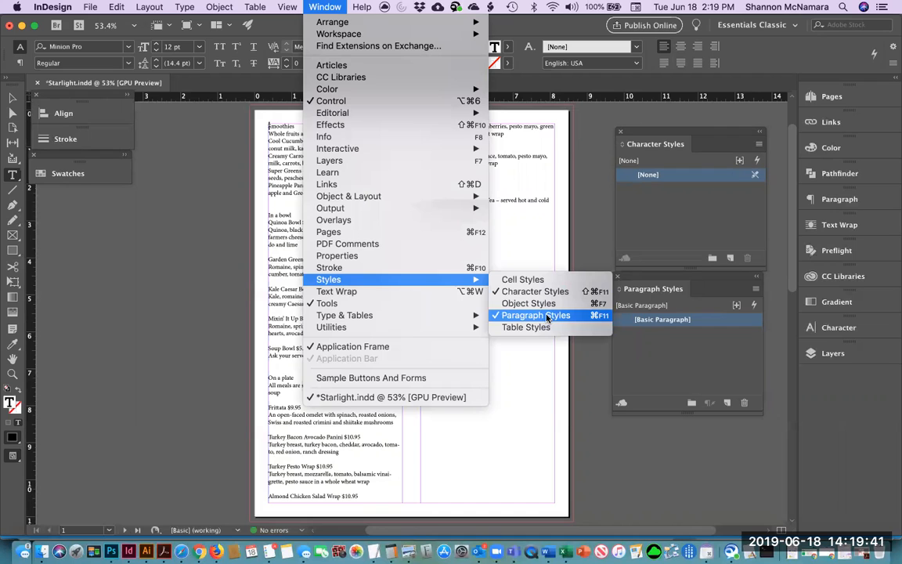
{"action": "left_click", "coordinate": [679, 365]}
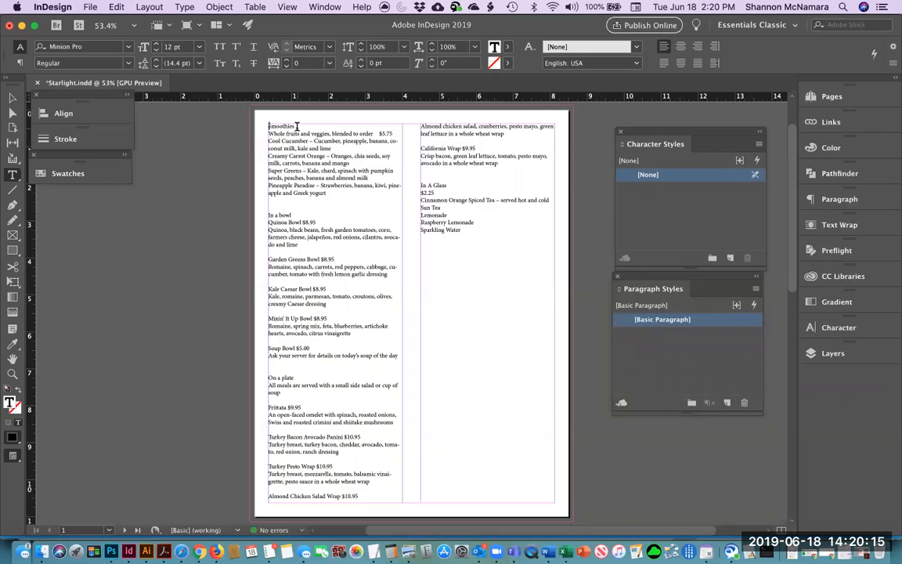
Create a new paragraph style, apply it to the Smoothies line, and name it Headline
{"action": "left_click", "coordinate": [726, 404]}
{"action": "left_click", "coordinate": [632, 335]}
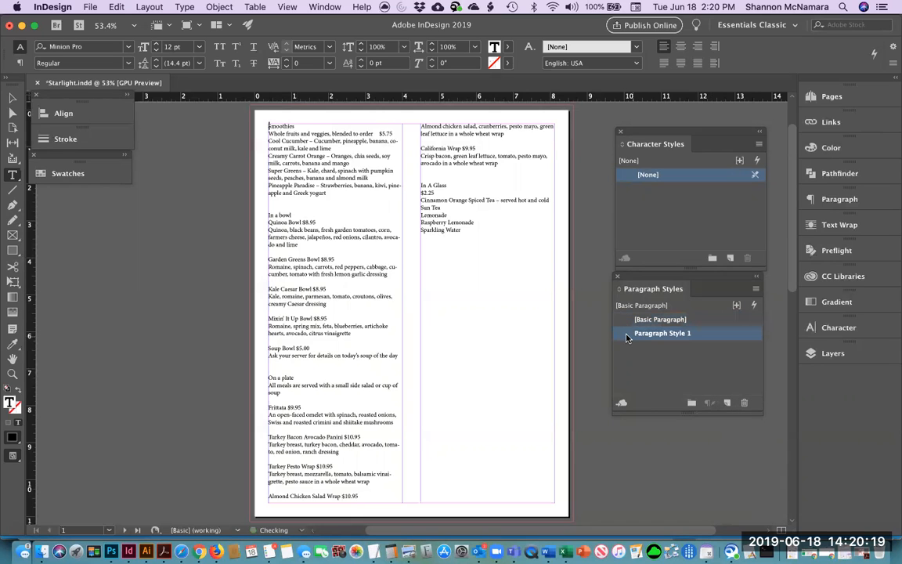
{"action": "double_click", "coordinate": [626, 336]}
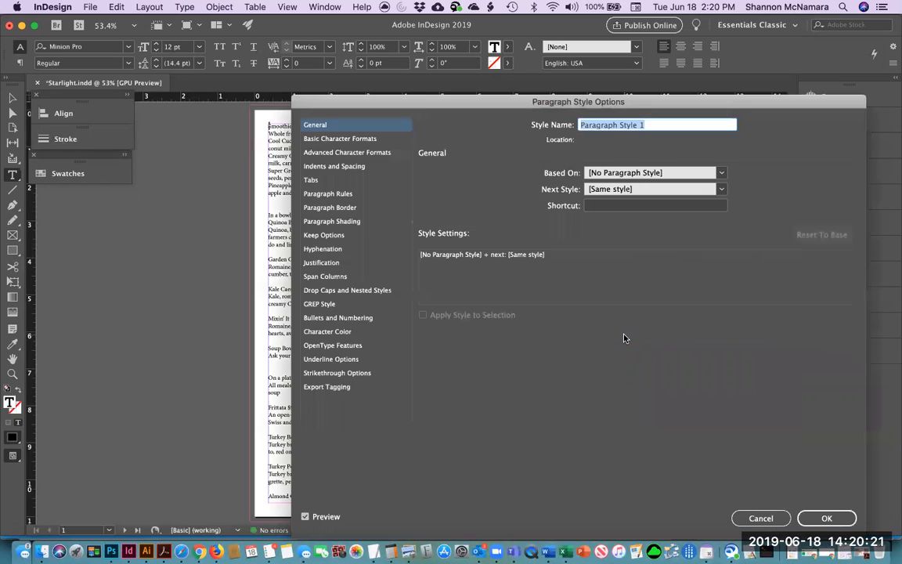
{"action": "type", "text": "Headline"}
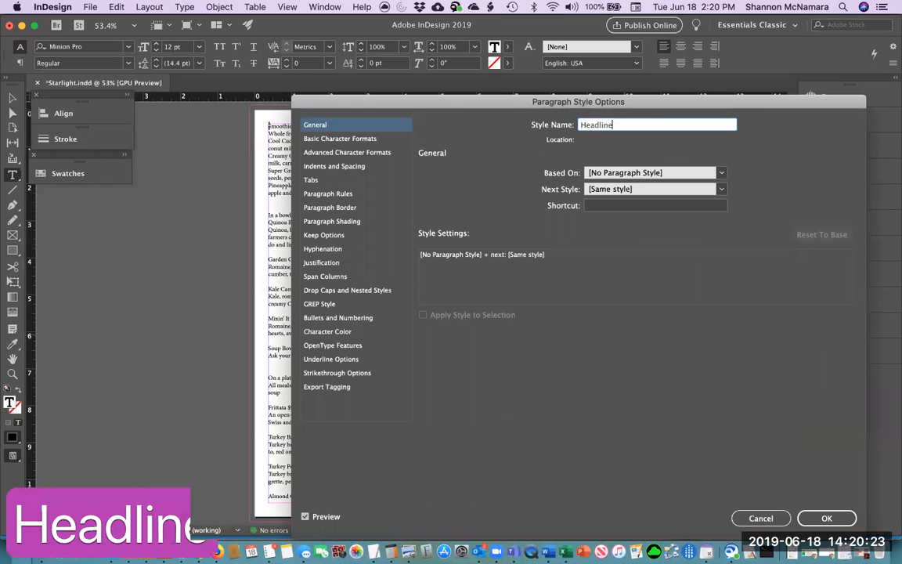
Set the Headline style's font family to Optima and its font style to Bold
{"action": "left_click", "coordinate": [346, 141]}
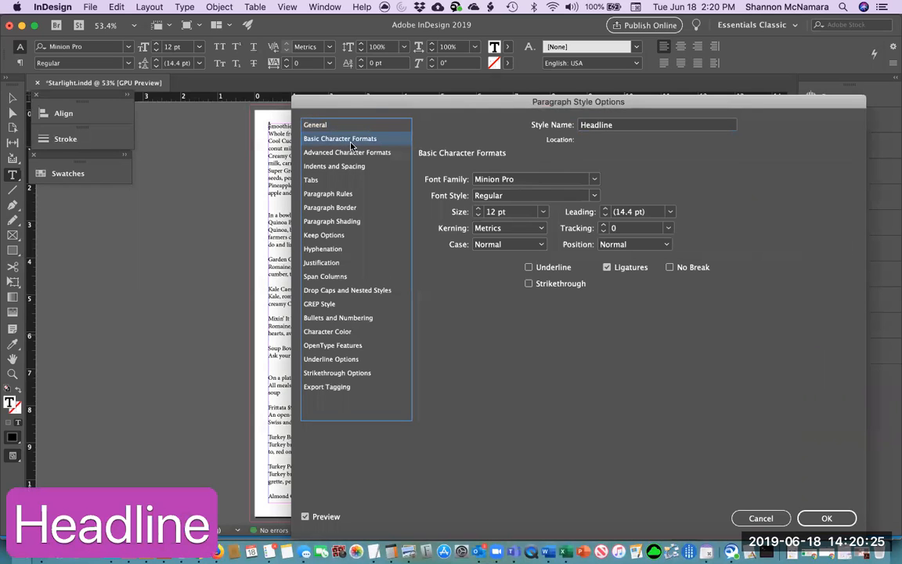
{"action": "key", "text": "Tab"}
{"action": "type", "text": "Op"}
{"action": "key", "text": "Tab"}
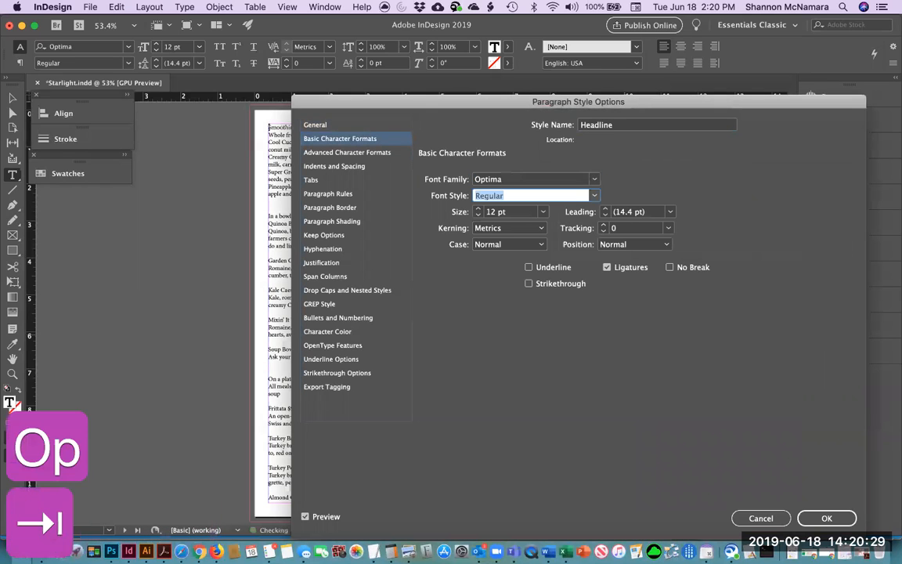
{"action": "left_click", "coordinate": [595, 195]}
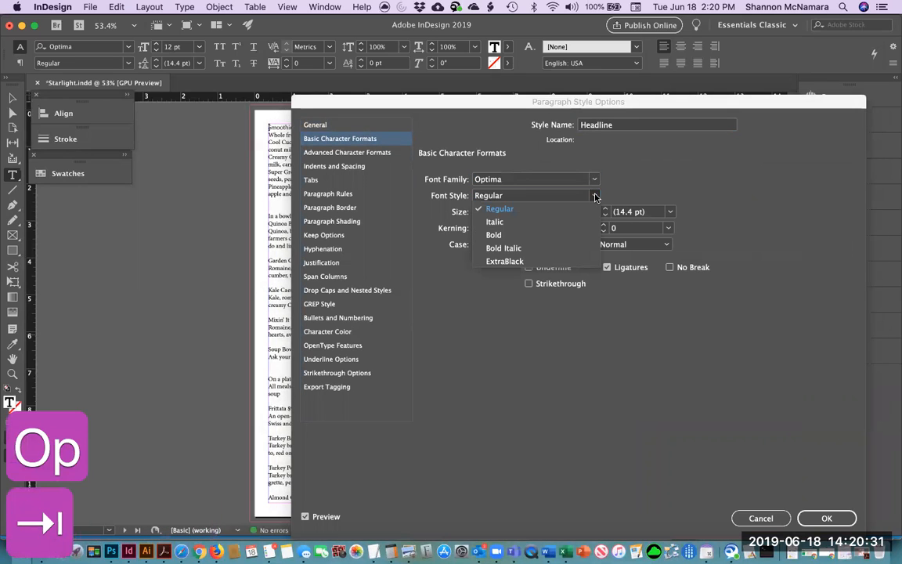
{"action": "left_click", "coordinate": [505, 263]}
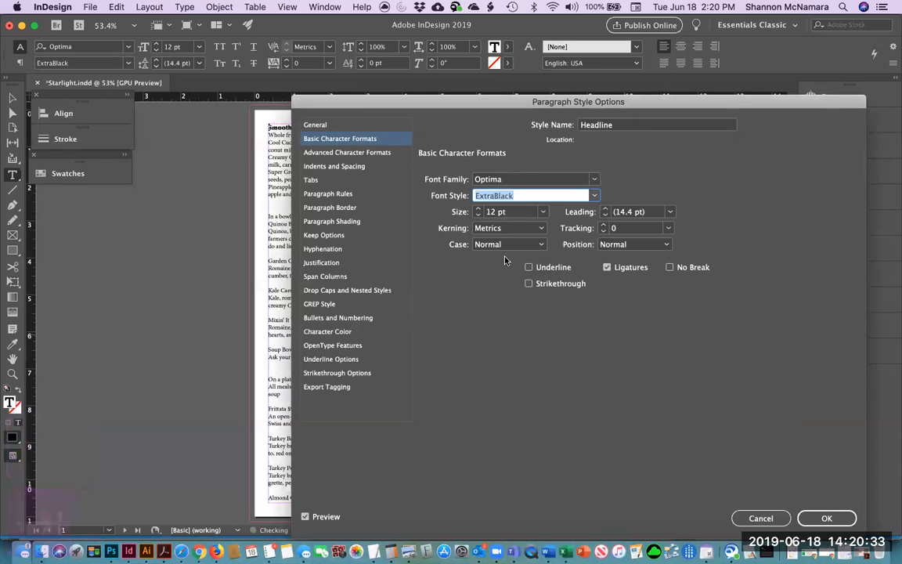
{"action": "left_click", "coordinate": [556, 197]}
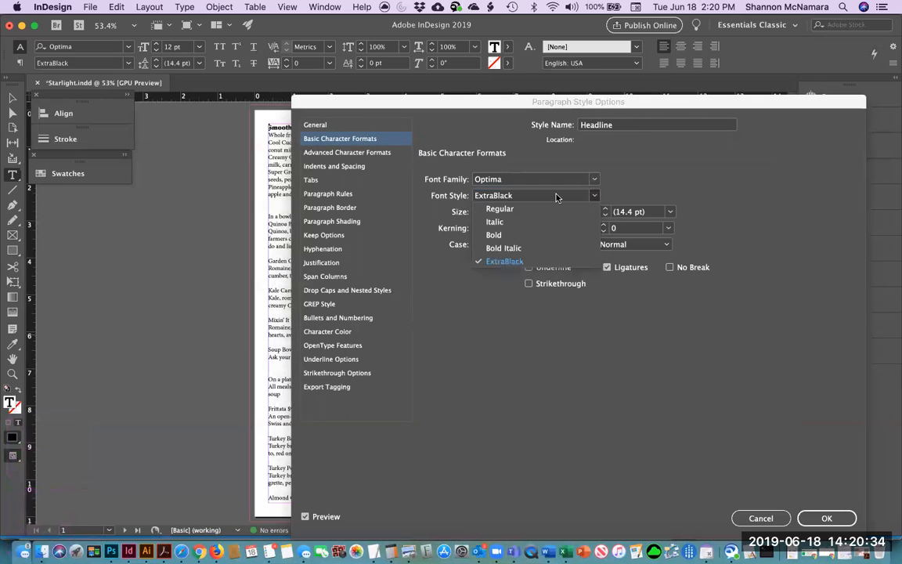
{"action": "left_click", "coordinate": [494, 235]}
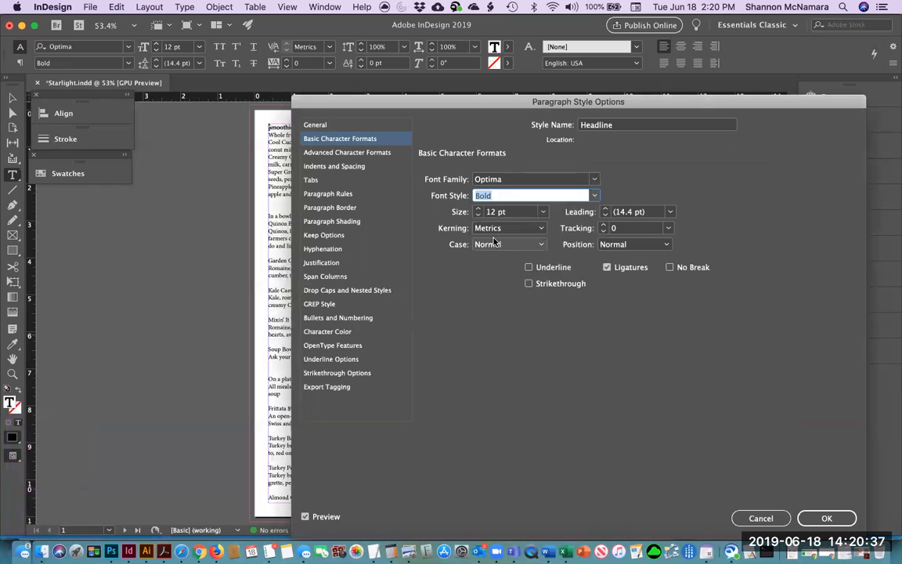
Set the Headline style's paragraph alignment to Center
{"action": "left_click", "coordinate": [344, 154]}
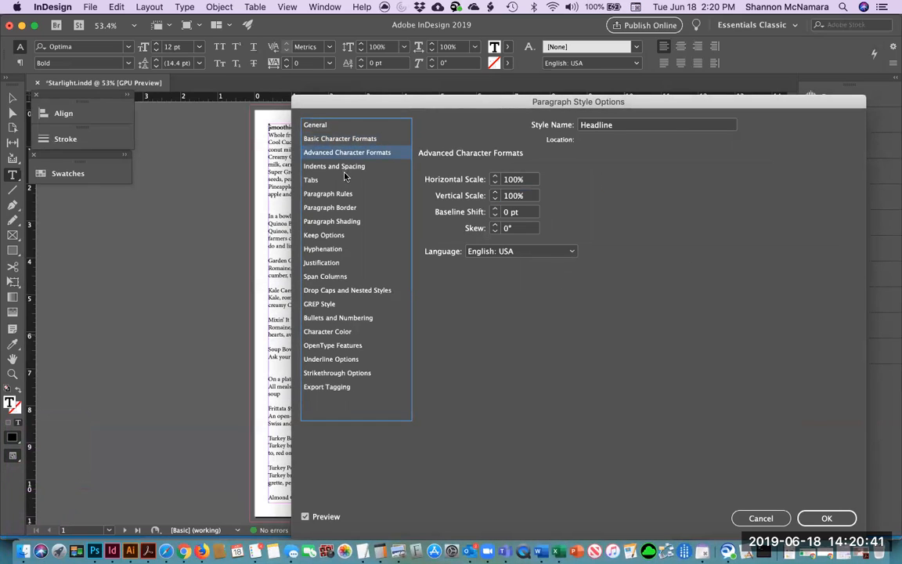
{"action": "left_click", "coordinate": [335, 166]}
{"action": "left_click", "coordinate": [338, 139]}
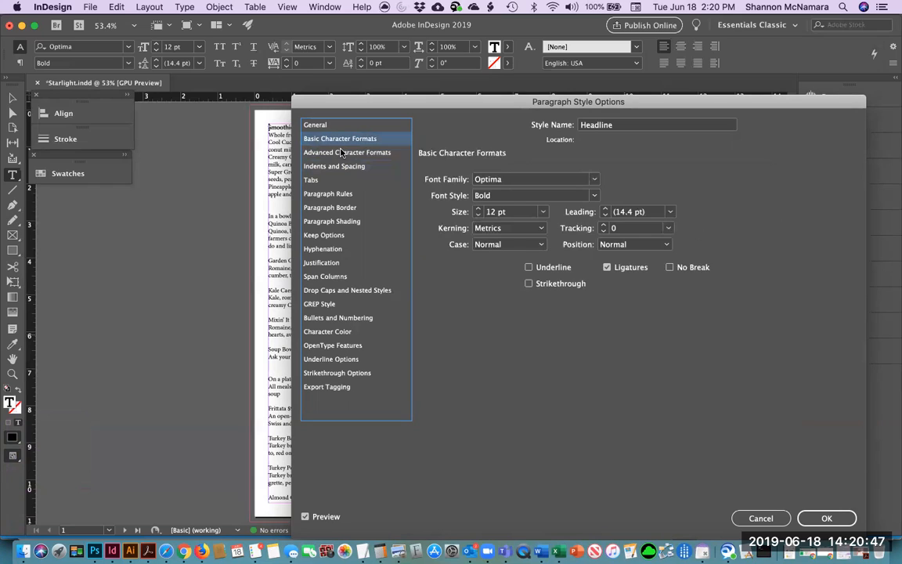
{"action": "left_click", "coordinate": [341, 153]}
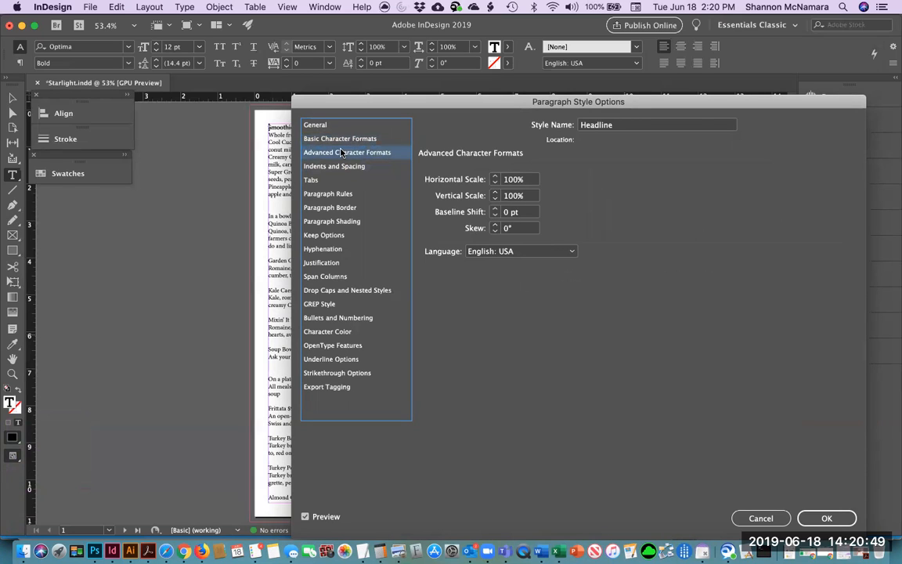
{"action": "left_click", "coordinate": [306, 125]}
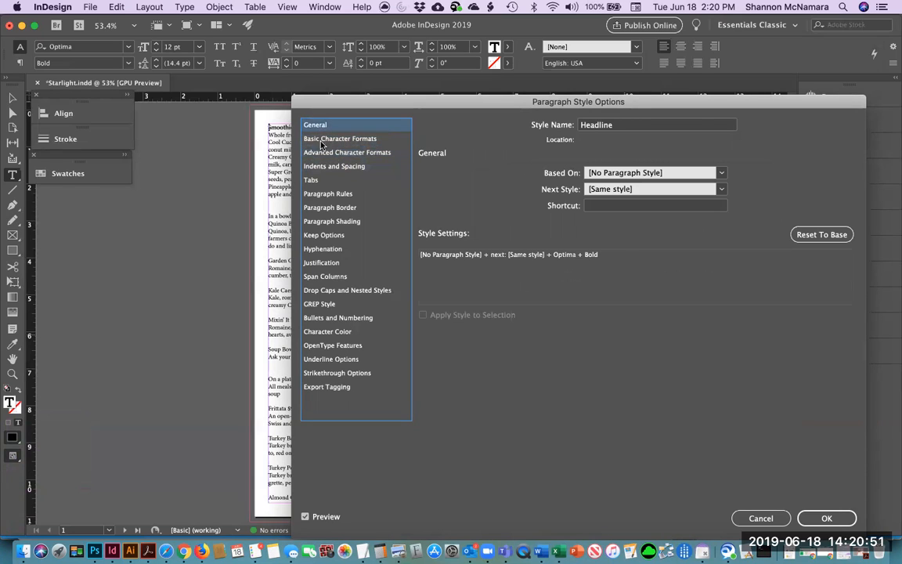
{"action": "left_click", "coordinate": [321, 141]}
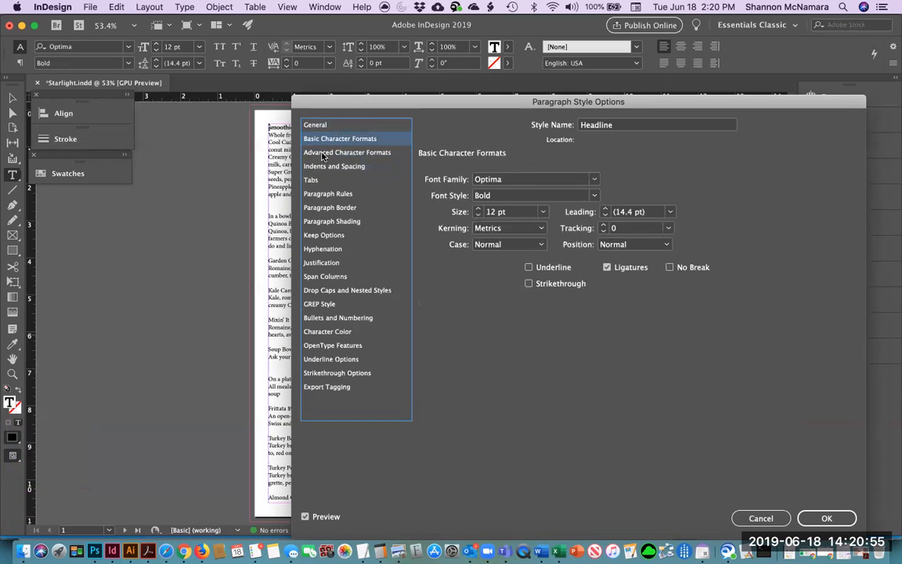
{"action": "left_click", "coordinate": [322, 153]}
{"action": "left_click", "coordinate": [324, 168]}
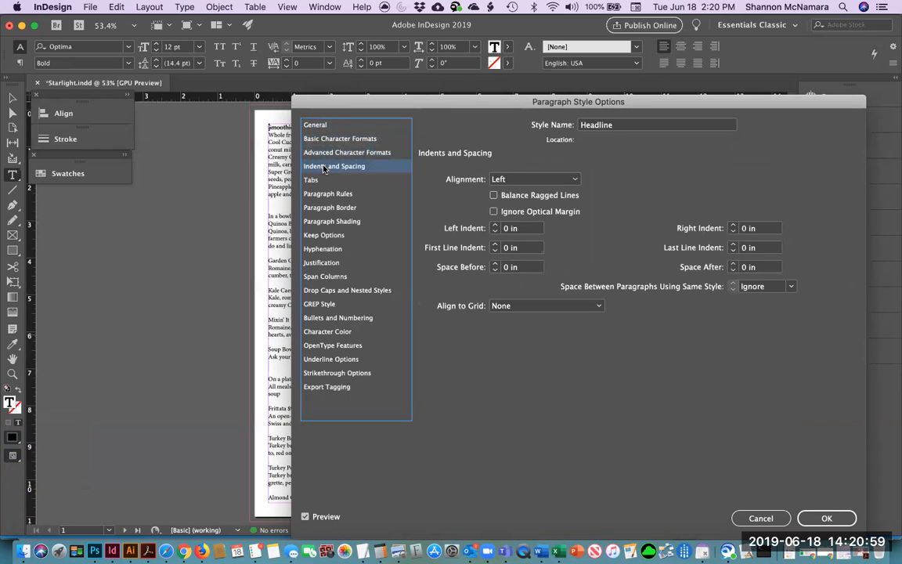
{"action": "left_click", "coordinate": [509, 179]}
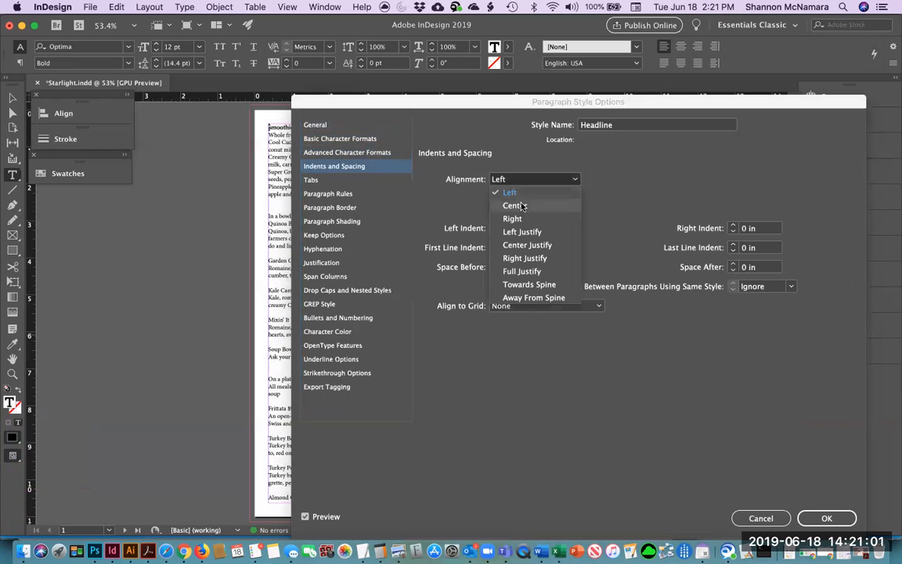
{"action": "left_click", "coordinate": [517, 205]}
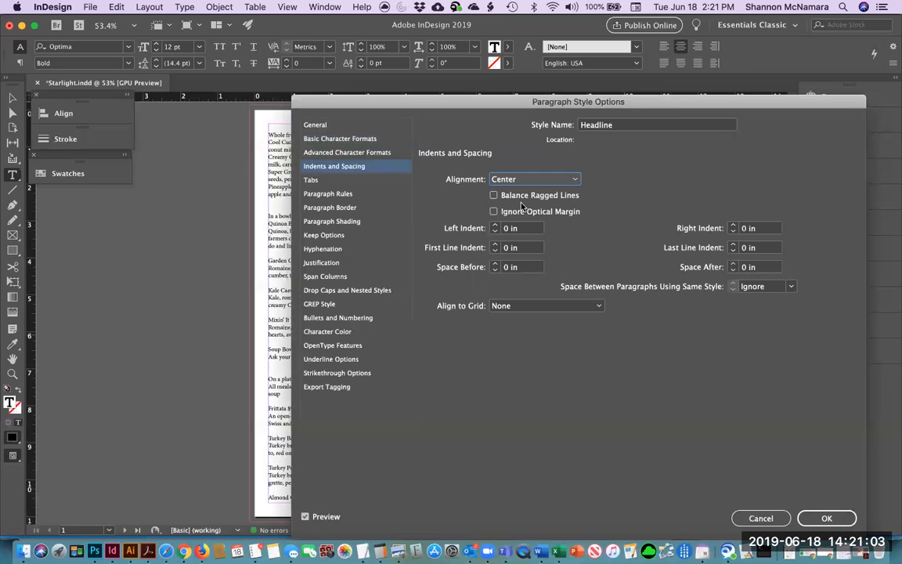
Review the Headline style's remaining option categories, from tabs and paragraph rules through character color, strikethrough and export tagging
{"action": "left_click", "coordinate": [317, 181]}
{"action": "left_click", "coordinate": [327, 194]}
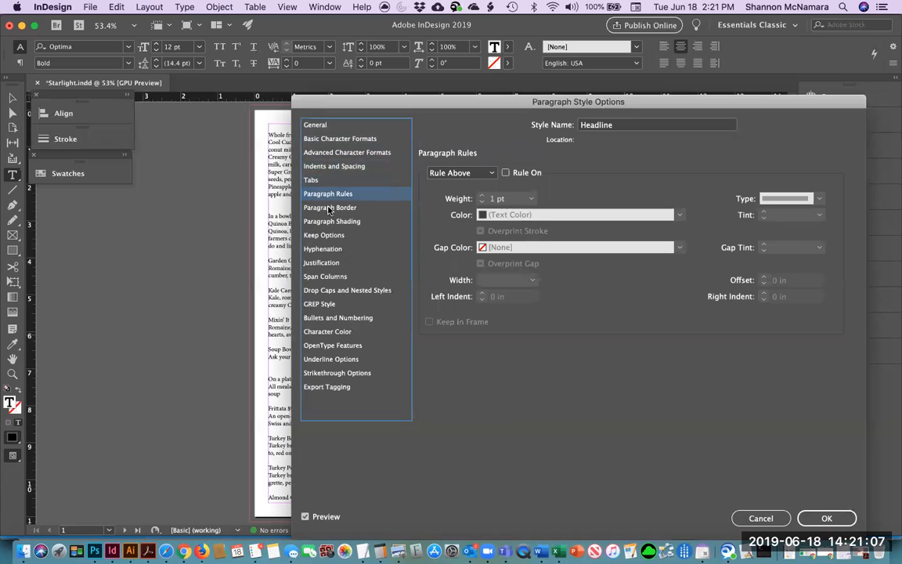
{"action": "left_click", "coordinate": [329, 209]}
{"action": "left_click", "coordinate": [332, 222]}
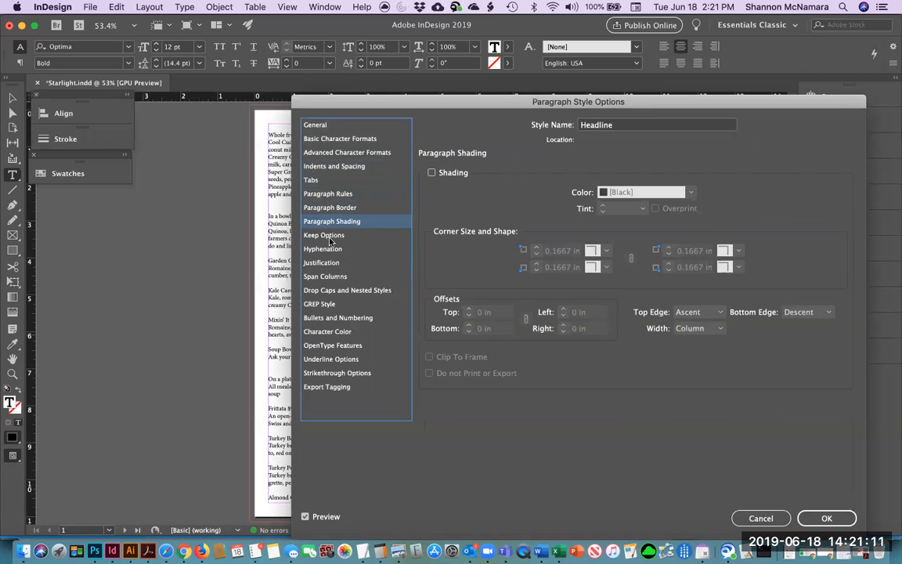
{"action": "left_click", "coordinate": [329, 236]}
{"action": "left_click", "coordinate": [328, 249]}
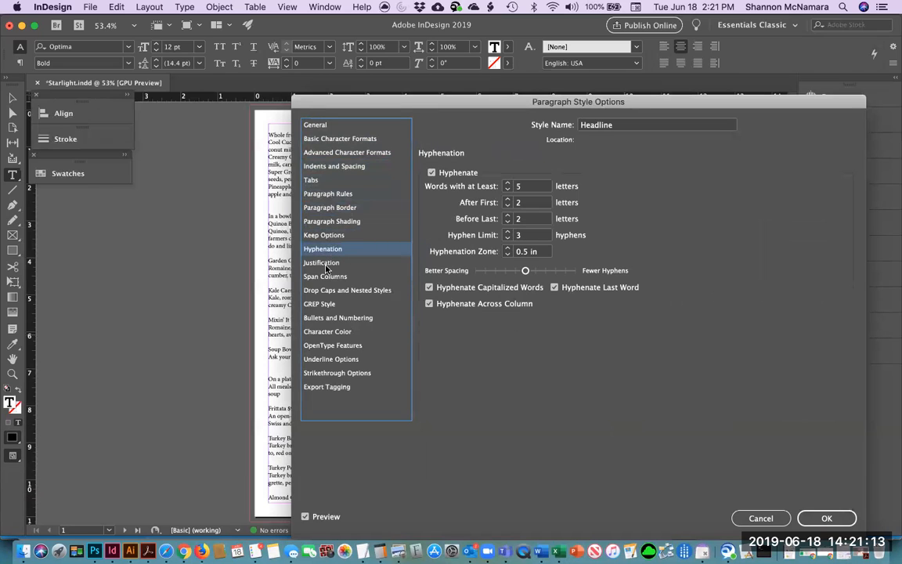
{"action": "left_click", "coordinate": [326, 263]}
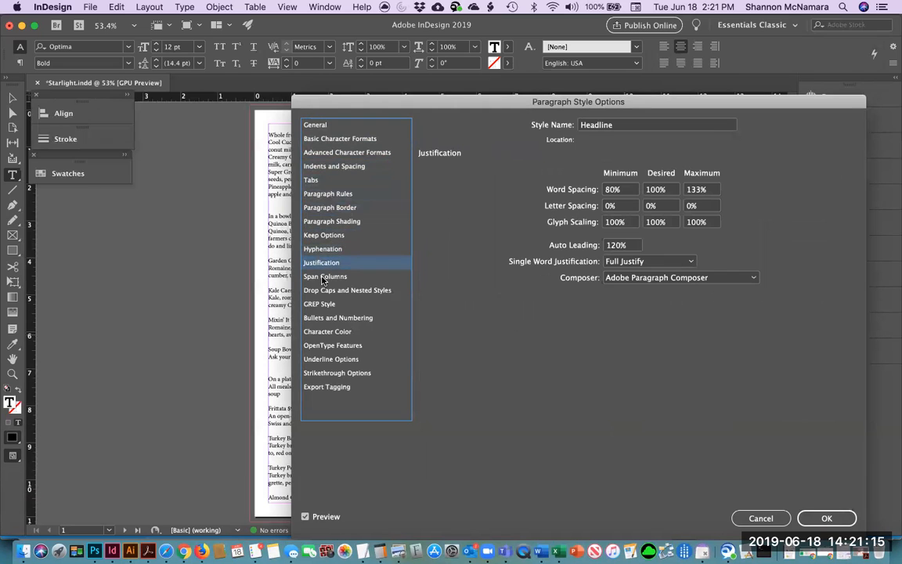
{"action": "left_click", "coordinate": [323, 279]}
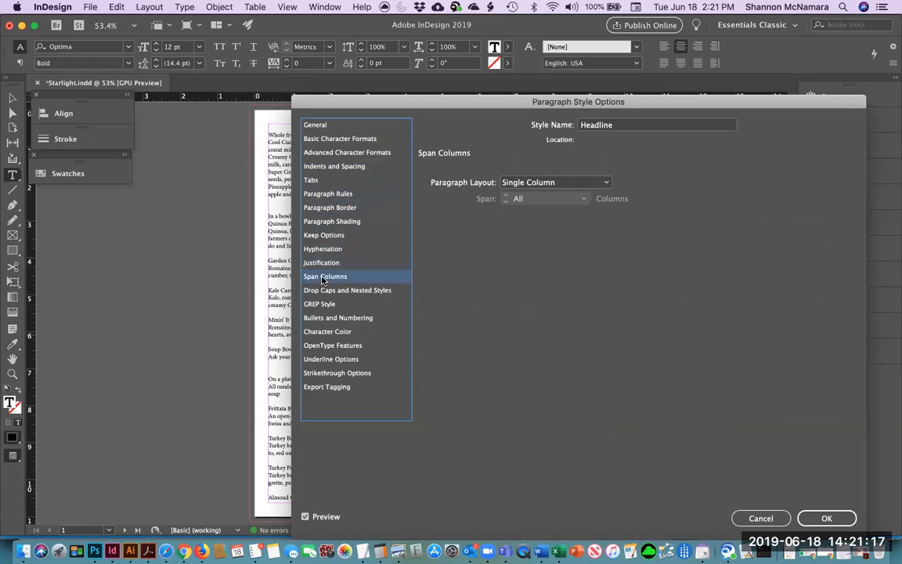
{"action": "left_click", "coordinate": [323, 290]}
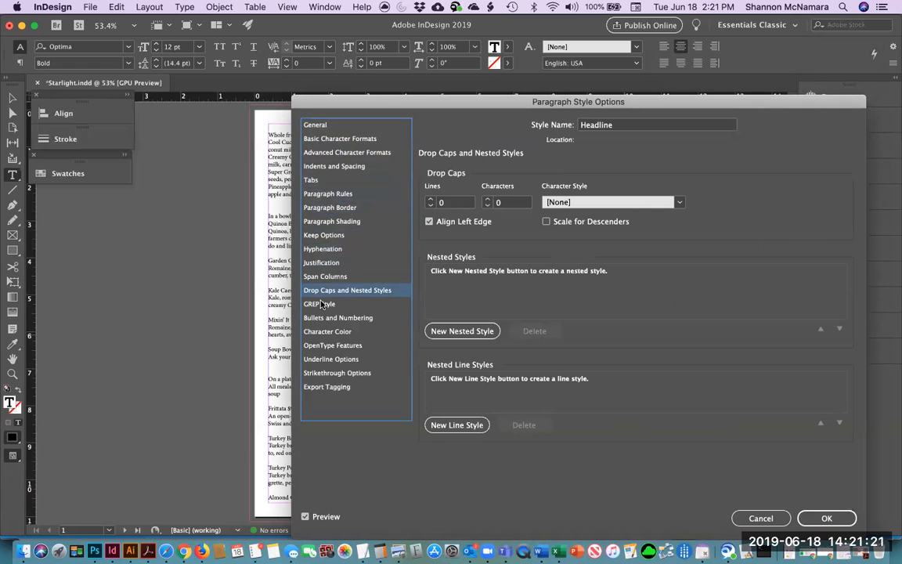
{"action": "left_click", "coordinate": [320, 305]}
{"action": "left_click", "coordinate": [319, 317]}
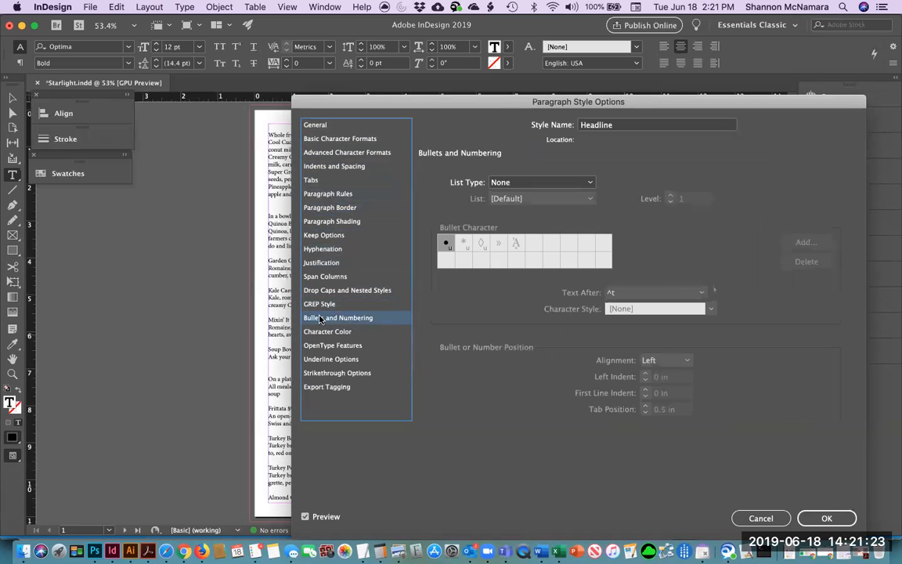
{"action": "left_click", "coordinate": [319, 333]}
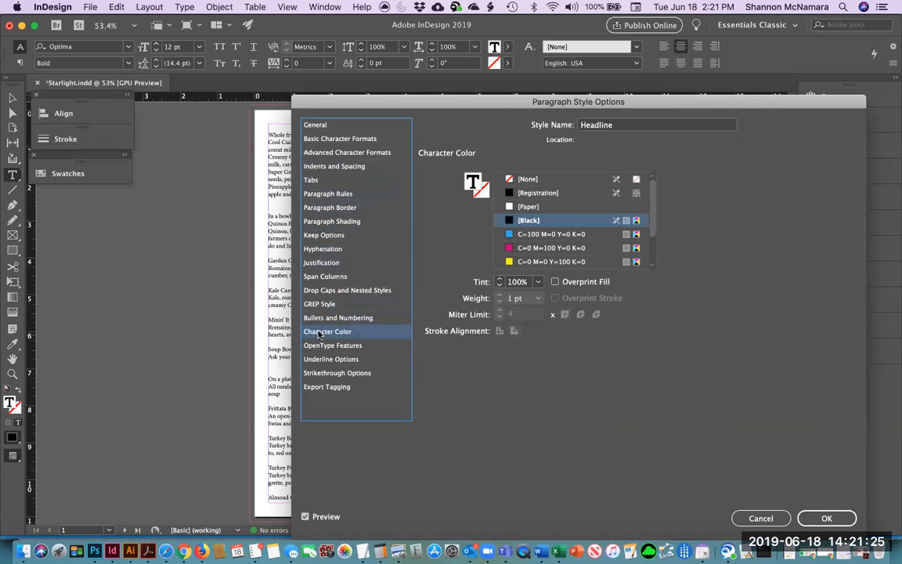
{"action": "left_click", "coordinate": [318, 350]}
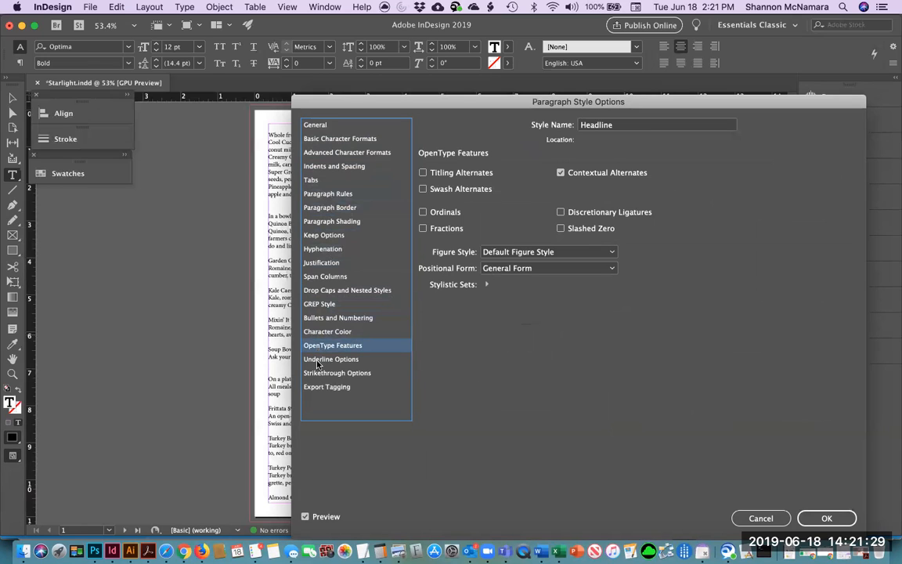
{"action": "left_click", "coordinate": [319, 360]}
{"action": "left_click", "coordinate": [315, 373]}
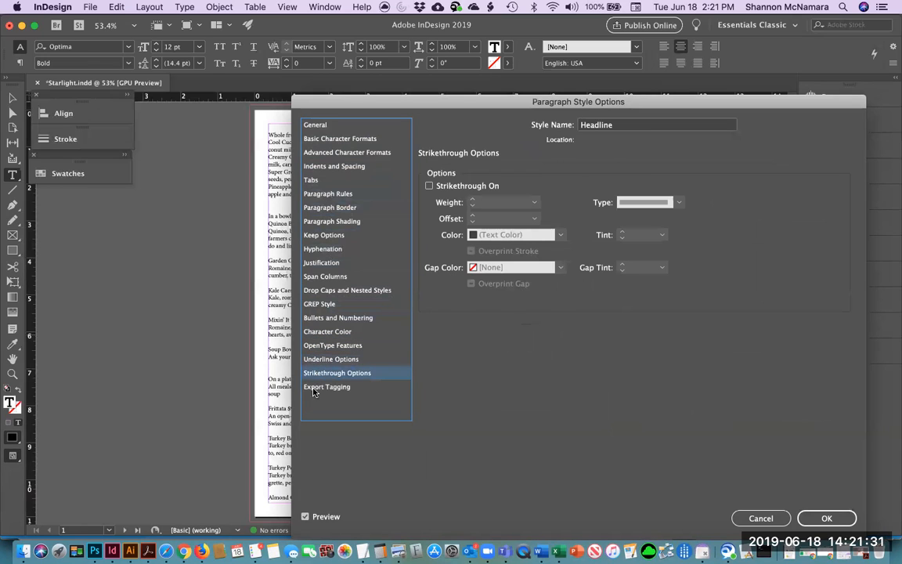
{"action": "key", "text": "Down"}
Set the Headline style's case to All Caps and save the style options
{"action": "left_click", "coordinate": [329, 138]}
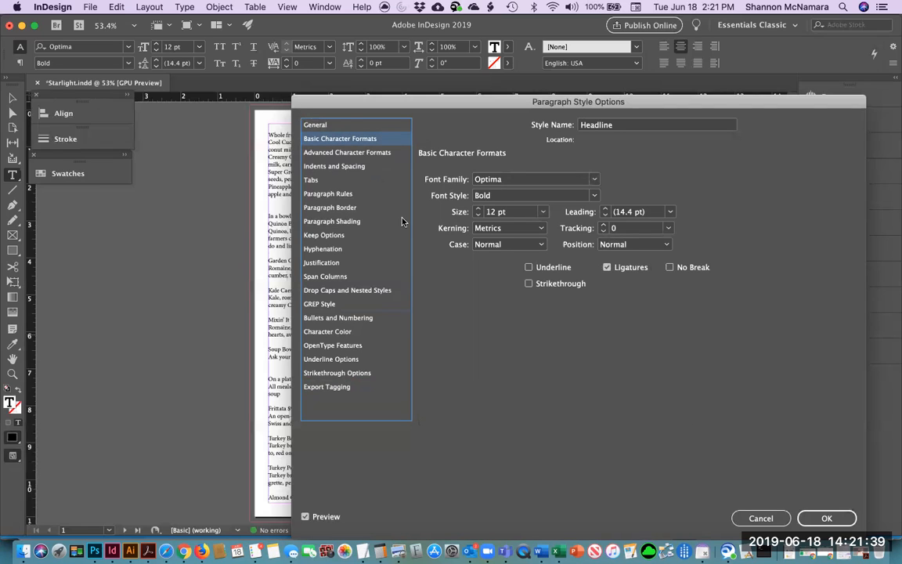
{"action": "left_click", "coordinate": [501, 244]}
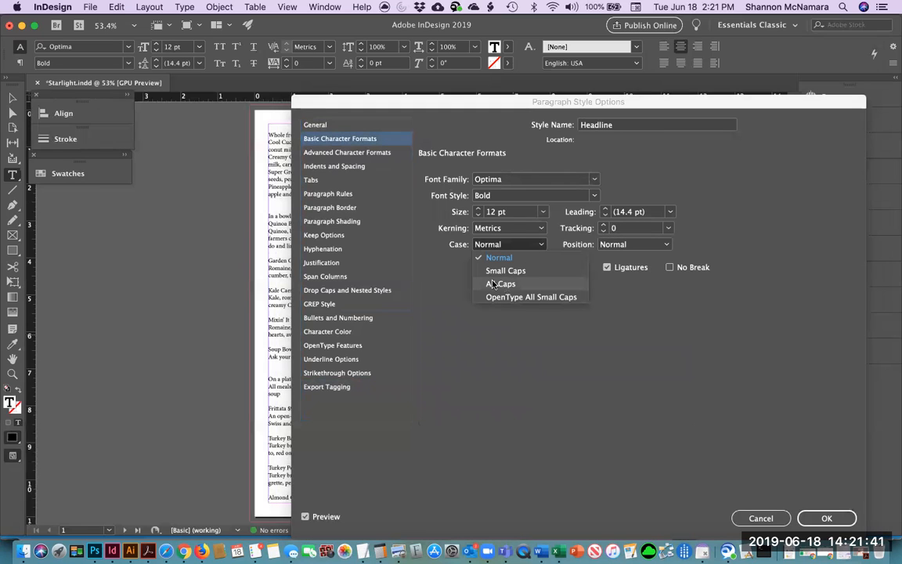
{"action": "left_click", "coordinate": [502, 284]}
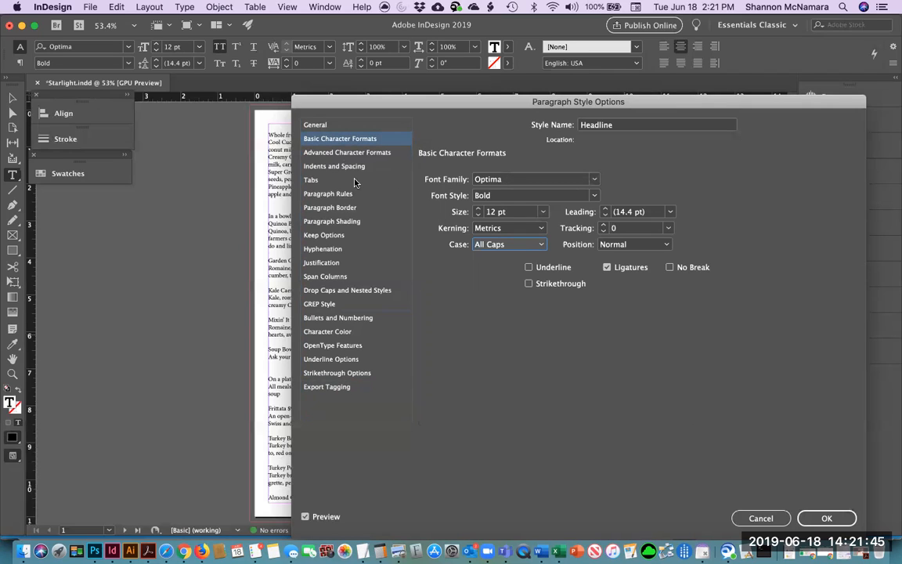
{"action": "left_click", "coordinate": [807, 518]}
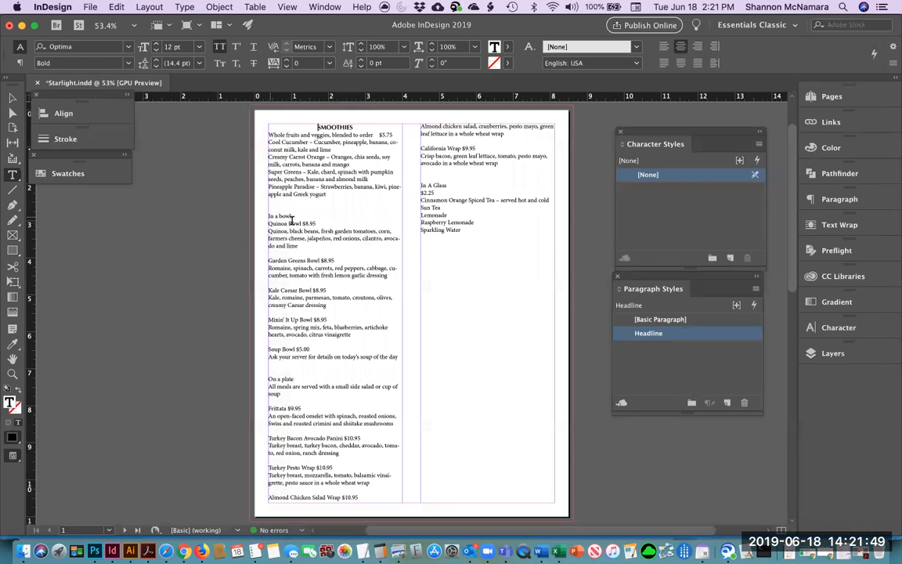
Apply the Headline paragraph style to the "In a bowl" and "On a plate" section titles
{"action": "left_click_drag", "start_coordinate": [291, 216], "coordinate": [268, 216]}
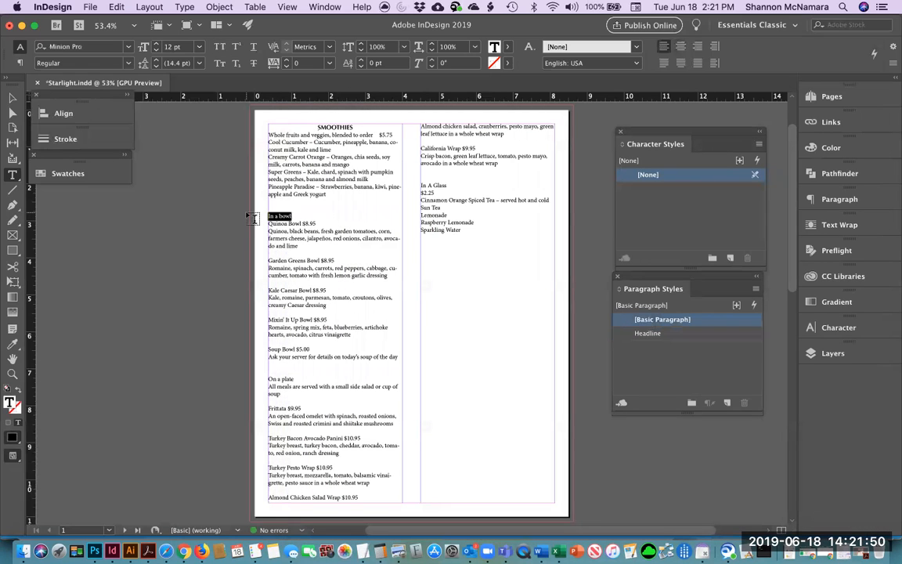
{"action": "left_click", "coordinate": [647, 334]}
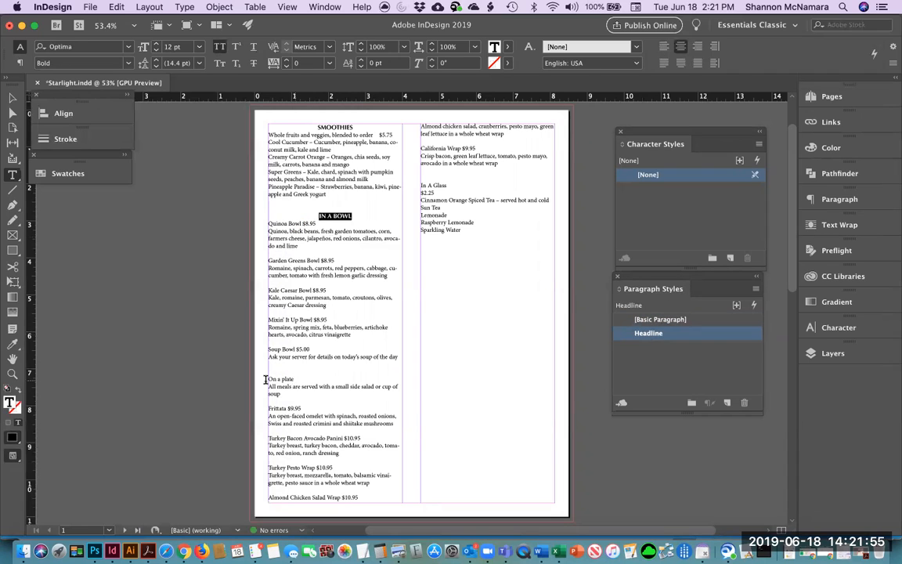
{"action": "left_click_drag", "start_coordinate": [267, 379], "coordinate": [295, 379]}
{"action": "left_click", "coordinate": [646, 333]}
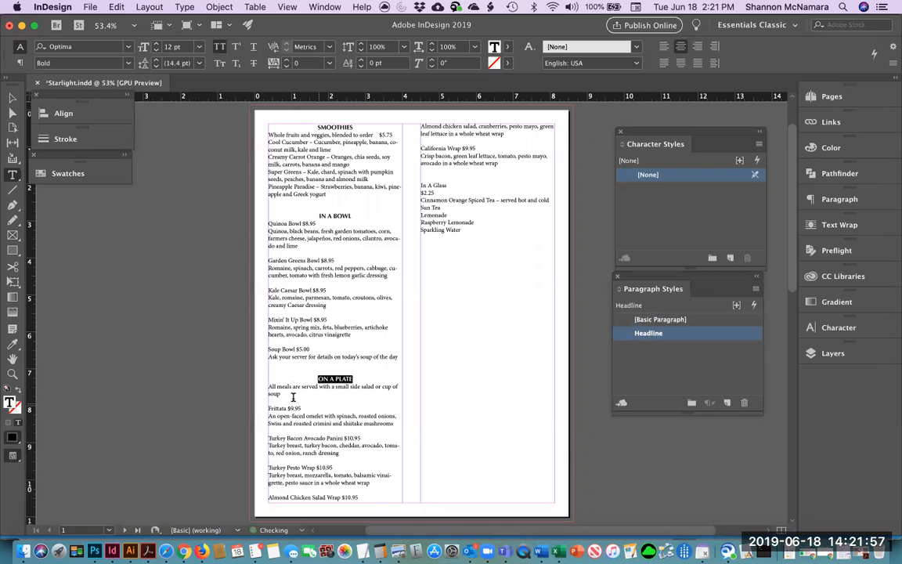
Apply the Headline paragraph style to the "In A Glass" title in the second column
{"action": "left_click_drag", "start_coordinate": [389, 186], "coordinate": [444, 192]}
{"action": "left_click", "coordinate": [444, 192]}
{"action": "double_click", "coordinate": [440, 186]}
{"action": "triple_click", "coordinate": [419, 185]}
{"action": "left_click", "coordinate": [646, 333]}
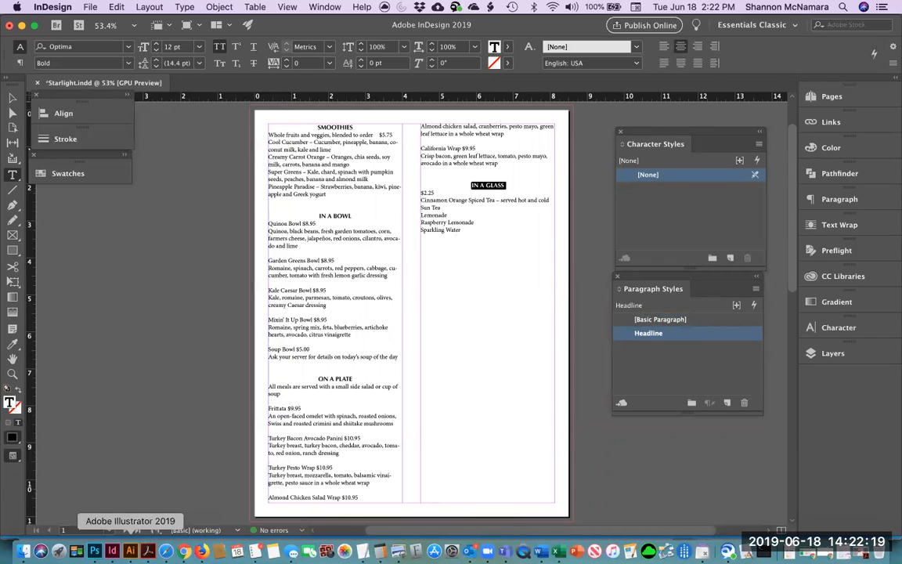
Switch to Illustrator and add the Starlight logo's purple swatch to the DES105-Mod6 library
{"action": "left_click", "coordinate": [130, 550]}
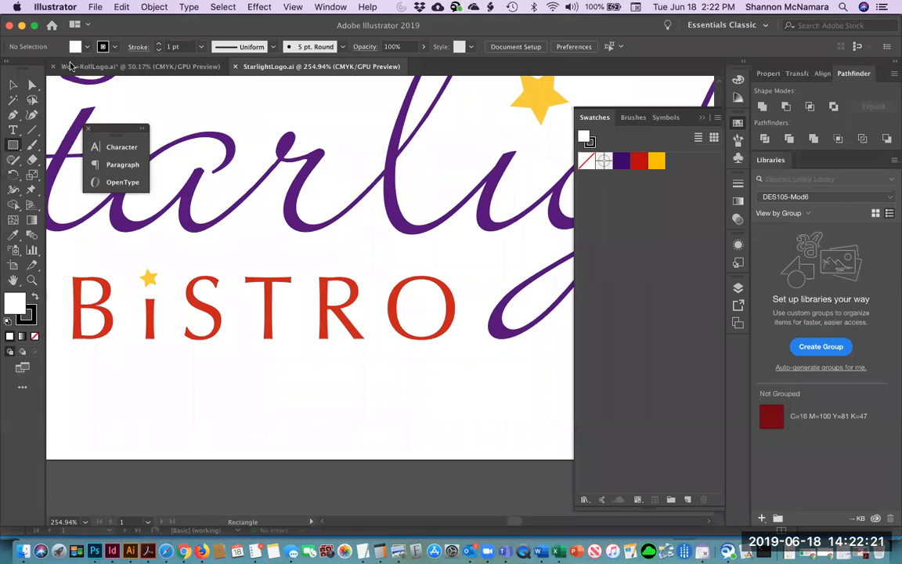
{"action": "left_click", "coordinate": [12, 83]}
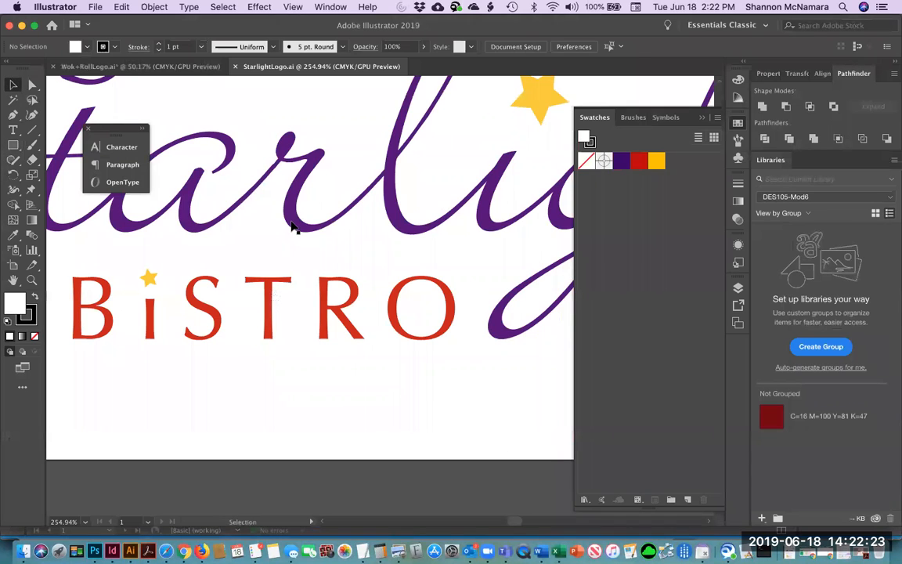
{"action": "left_click", "coordinate": [292, 226]}
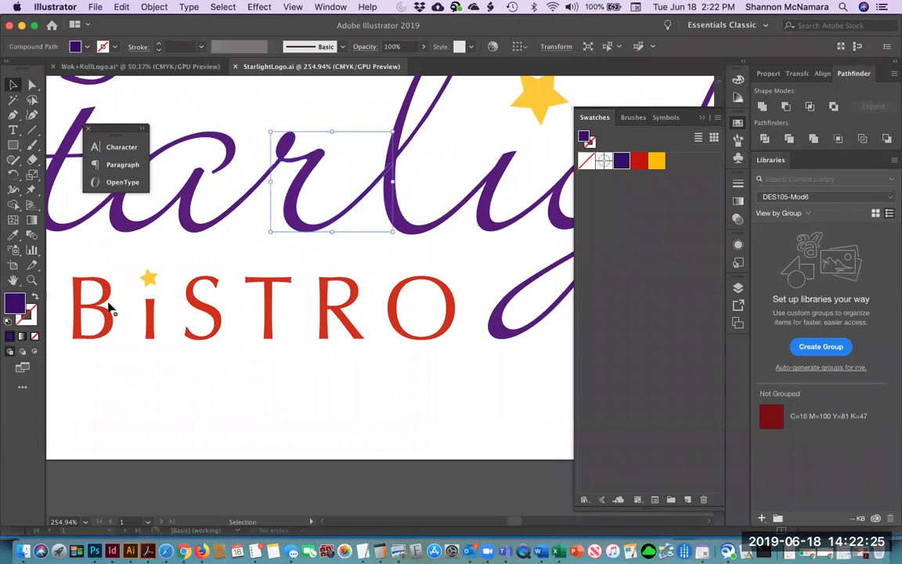
{"action": "left_click", "coordinate": [622, 161]}
{"action": "double_click", "coordinate": [623, 163]}
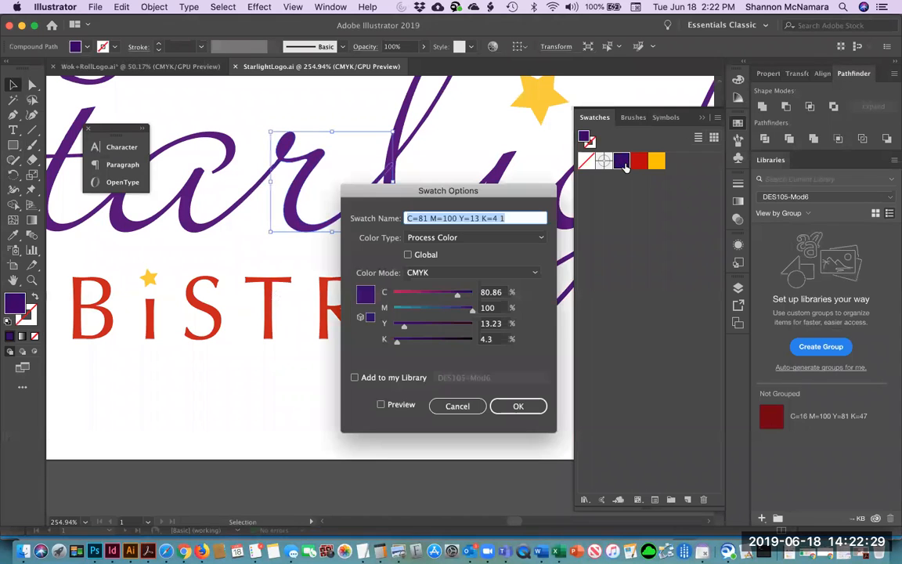
{"action": "left_click", "coordinate": [354, 378]}
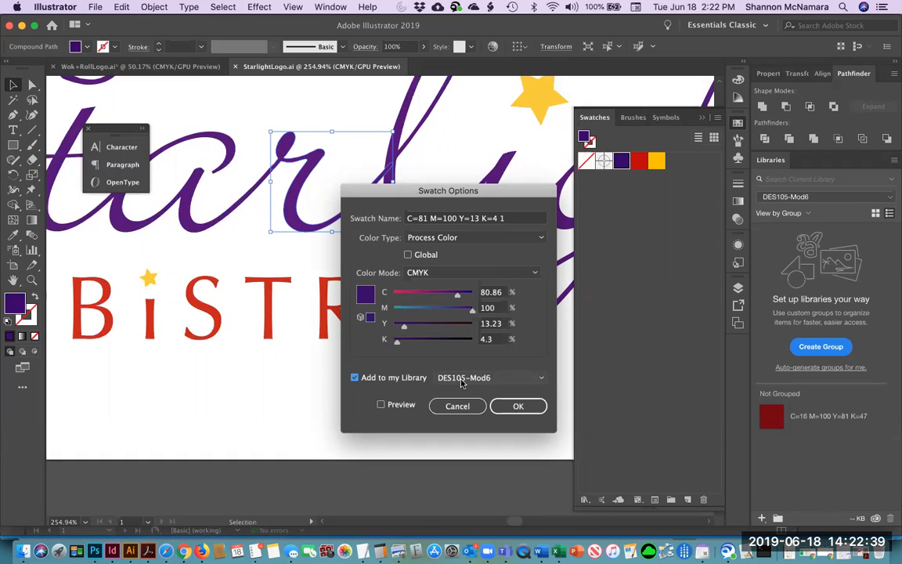
{"action": "left_click", "coordinate": [538, 379]}
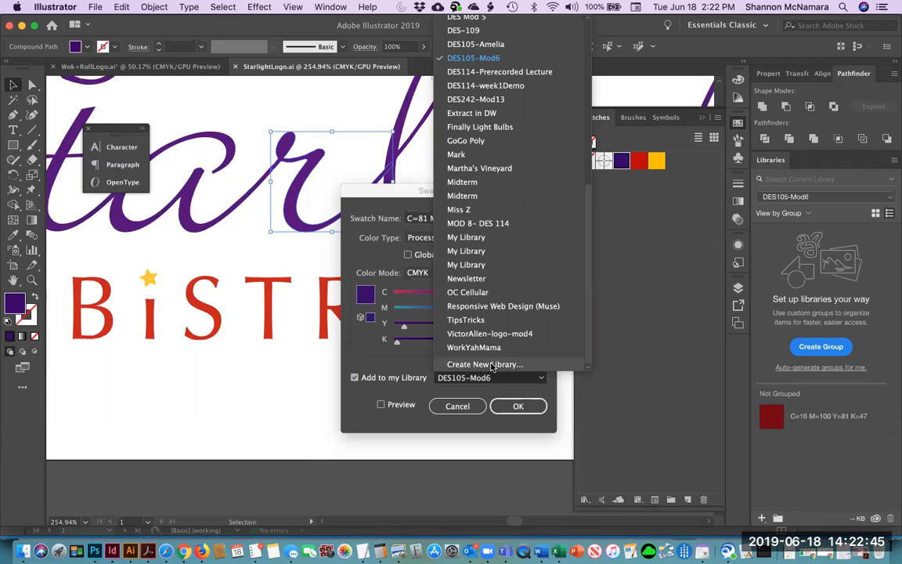
{"action": "left_click", "coordinate": [385, 367]}
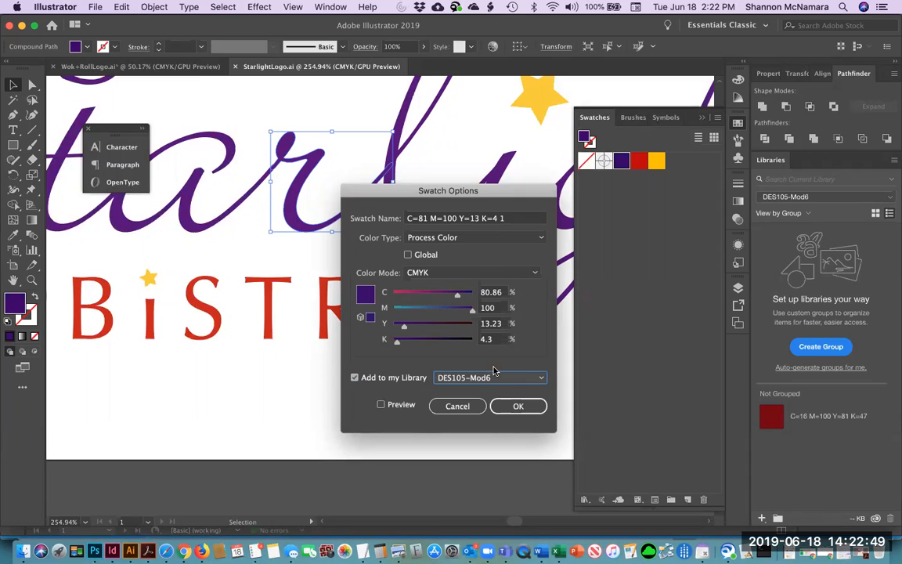
{"action": "left_click", "coordinate": [516, 413]}
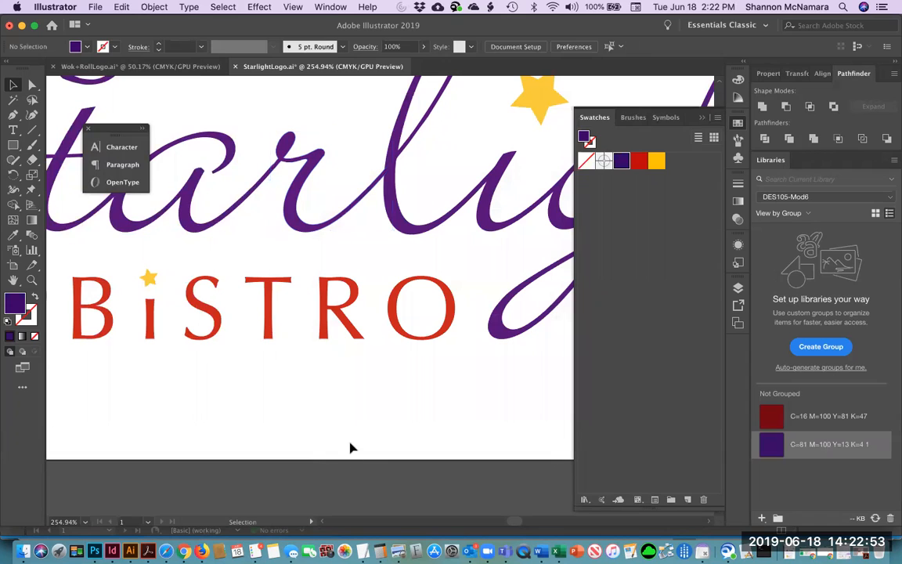
Add the red swatch of the logo's BISTRO lettering to the DES105-Mod6 library
{"action": "left_click", "coordinate": [353, 333]}
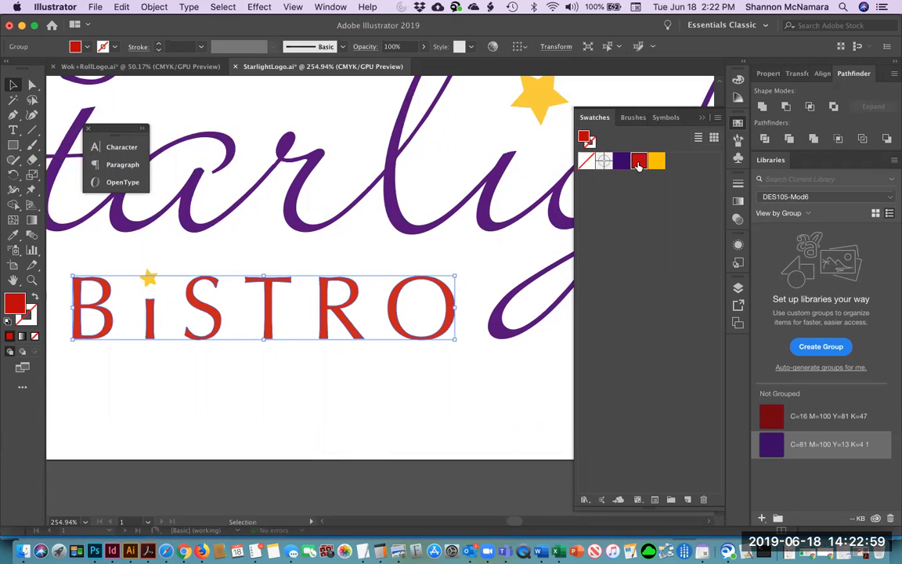
{"action": "double_click", "coordinate": [639, 162]}
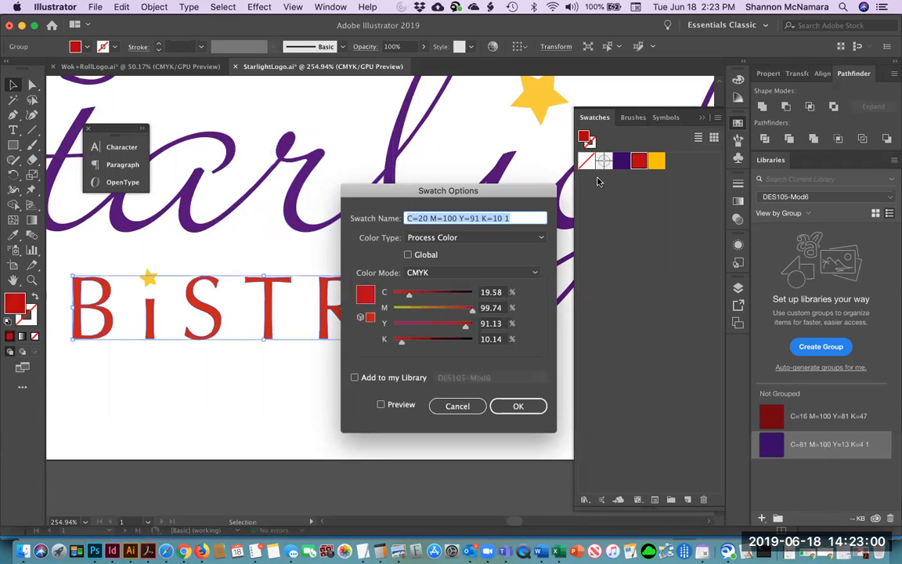
{"action": "left_click", "coordinate": [355, 377]}
{"action": "left_click", "coordinate": [518, 406]}
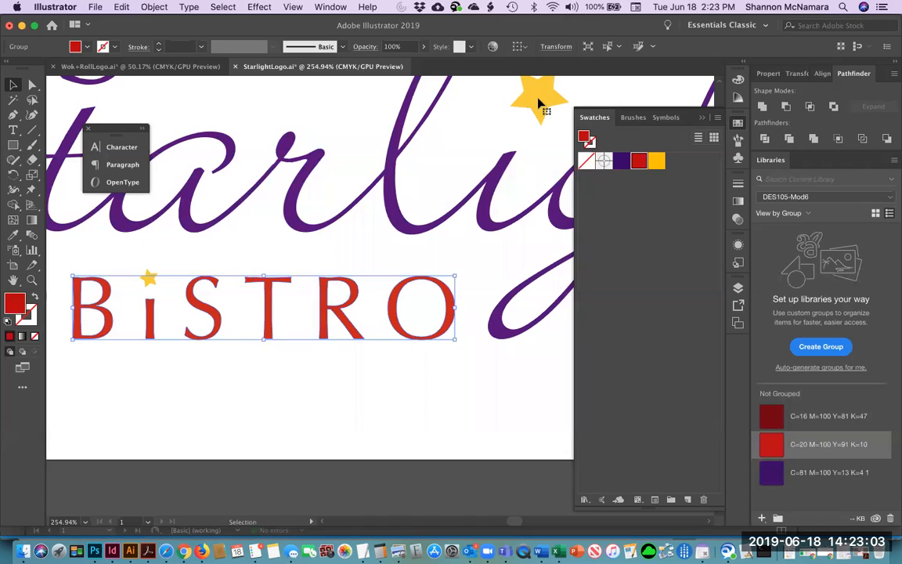
Add the logo star's yellow swatch to the DES105-Mod6 library and deselect the star
{"action": "left_click", "coordinate": [539, 91]}
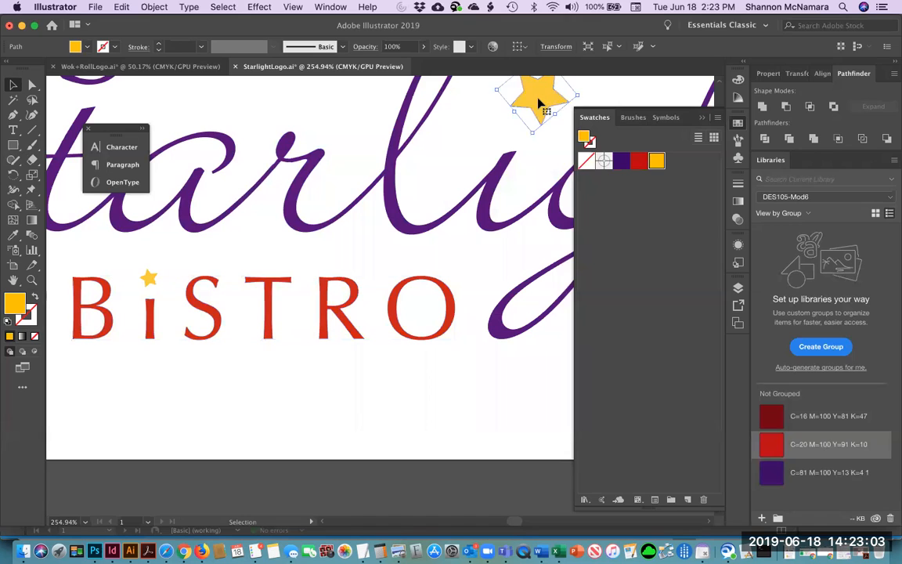
{"action": "double_click", "coordinate": [657, 161]}
{"action": "left_click", "coordinate": [355, 377]}
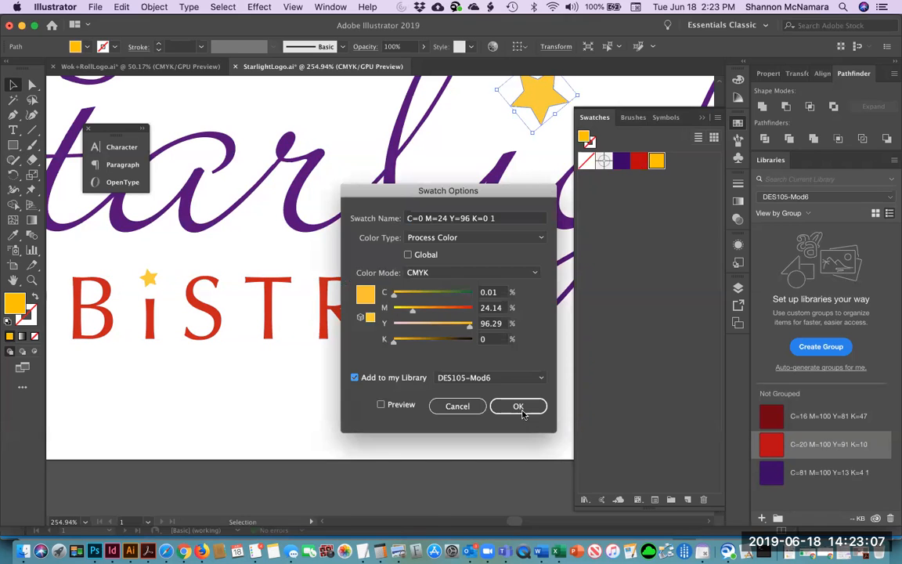
{"action": "left_click", "coordinate": [519, 405]}
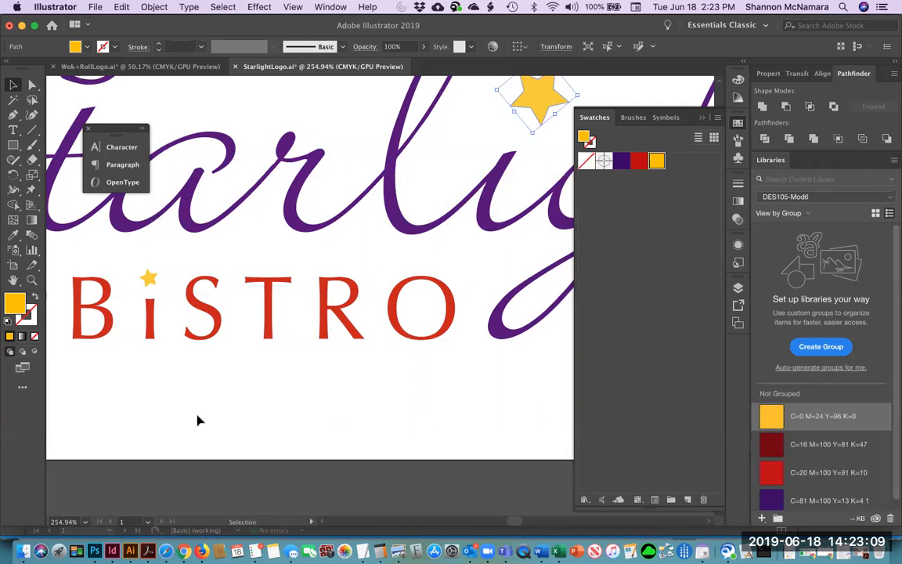
{"action": "left_click", "coordinate": [234, 403]}
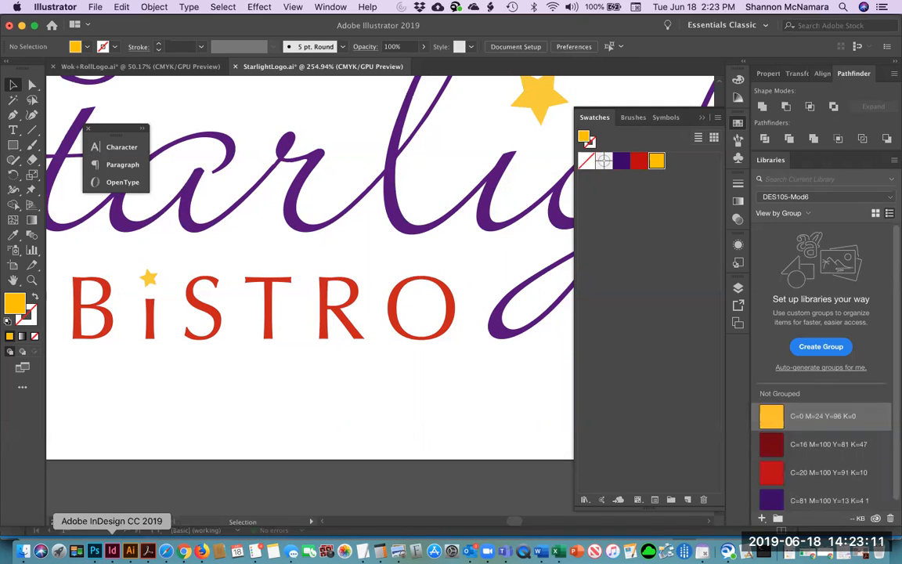
Switch to InDesign and set the Headline paragraph style's font size to 30 pt with preview on
{"action": "left_click", "coordinate": [112, 550]}
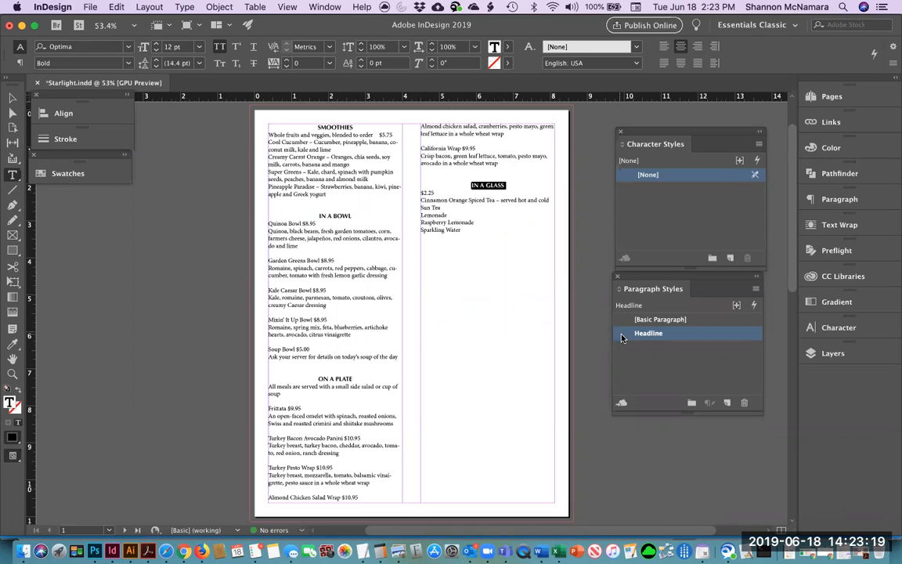
{"action": "double_click", "coordinate": [622, 336]}
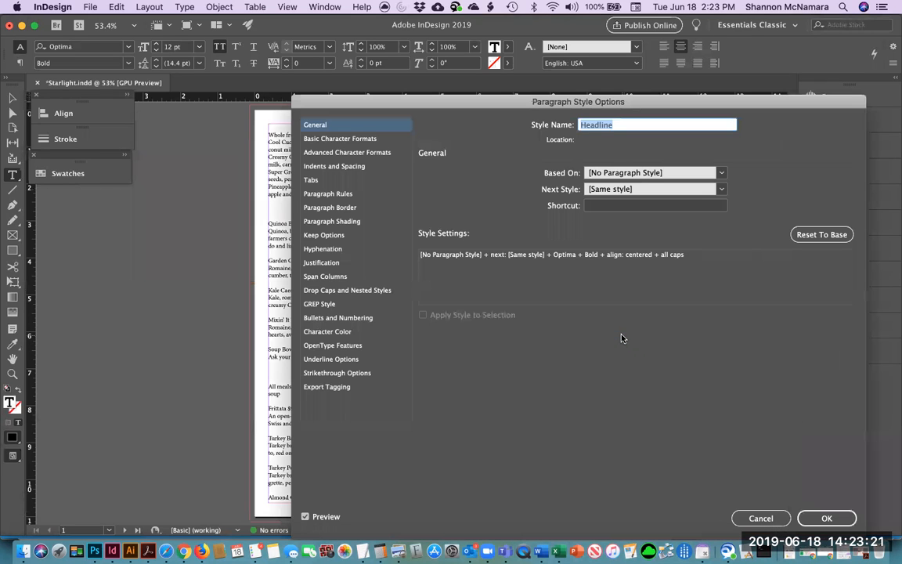
{"action": "left_click", "coordinate": [340, 139]}
{"action": "left_click_drag", "start_coordinate": [358, 108], "coordinate": [346, 281]}
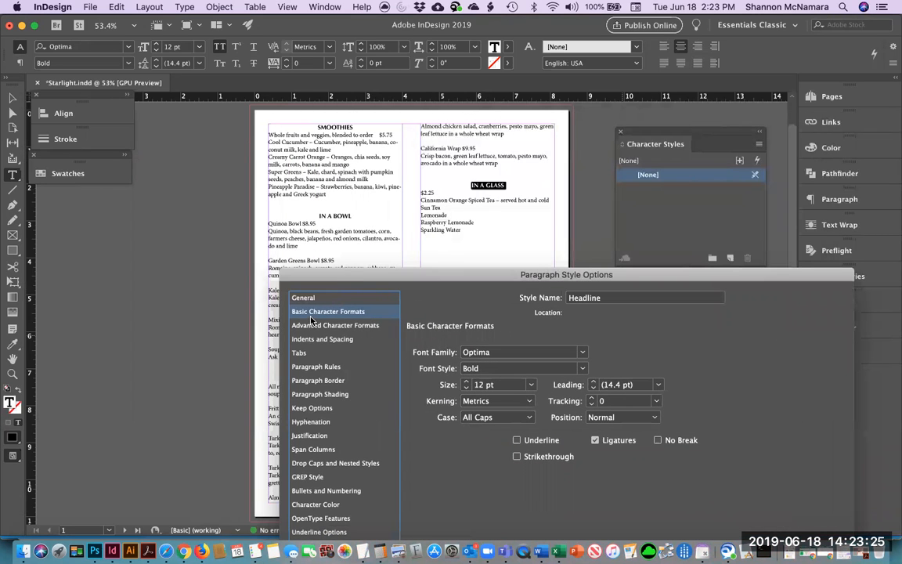
{"action": "left_click", "coordinate": [508, 385]}
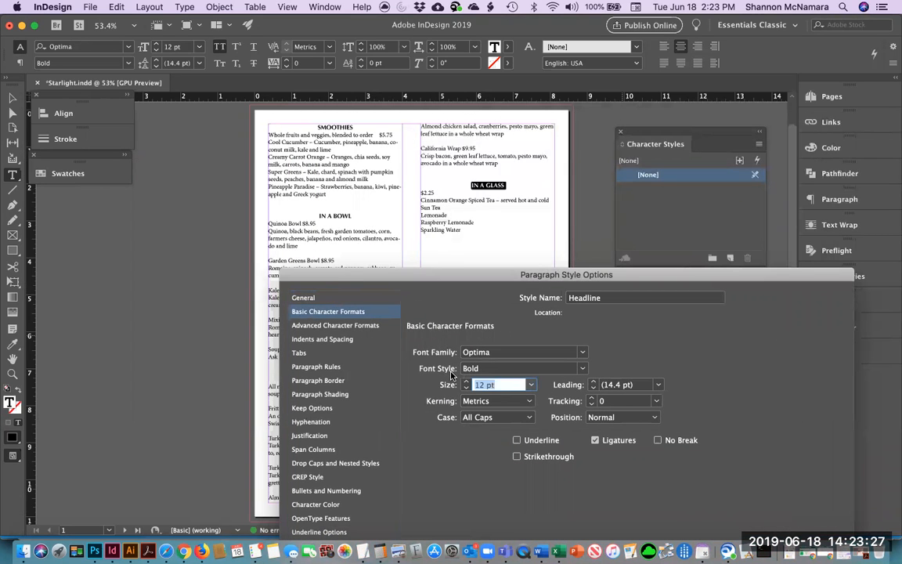
{"action": "key", "text": "Up"}
{"action": "key", "text": "Up"}
{"action": "key", "text": "Up"}
{"action": "key", "text": "Up"}
{"action": "key", "text": "Up"}
{"action": "key", "text": "Up"}
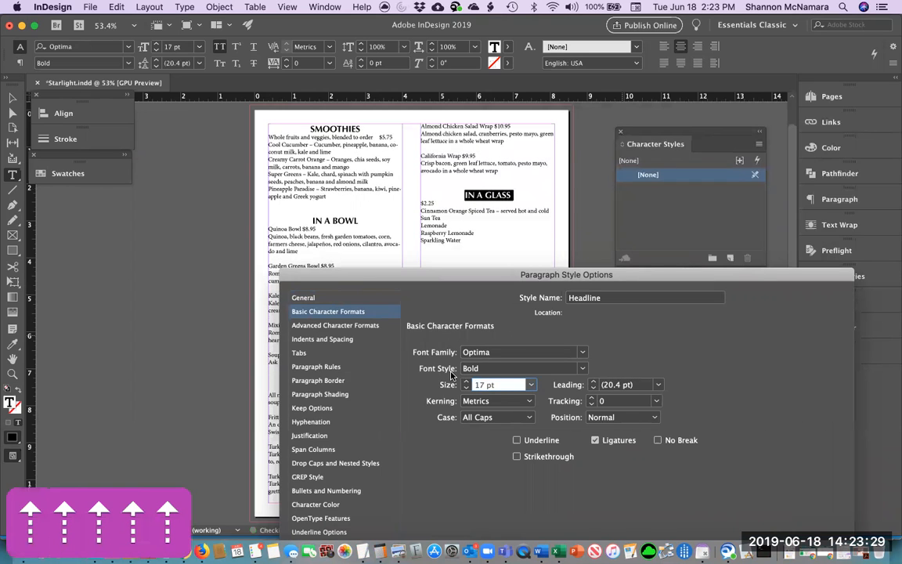
{"action": "key", "text": "Up"}
{"action": "key", "text": "Up"}
{"action": "key", "text": "Up"}
{"action": "key", "text": "Up"}
{"action": "key", "text": "Up"}
{"action": "key", "text": "Up"}
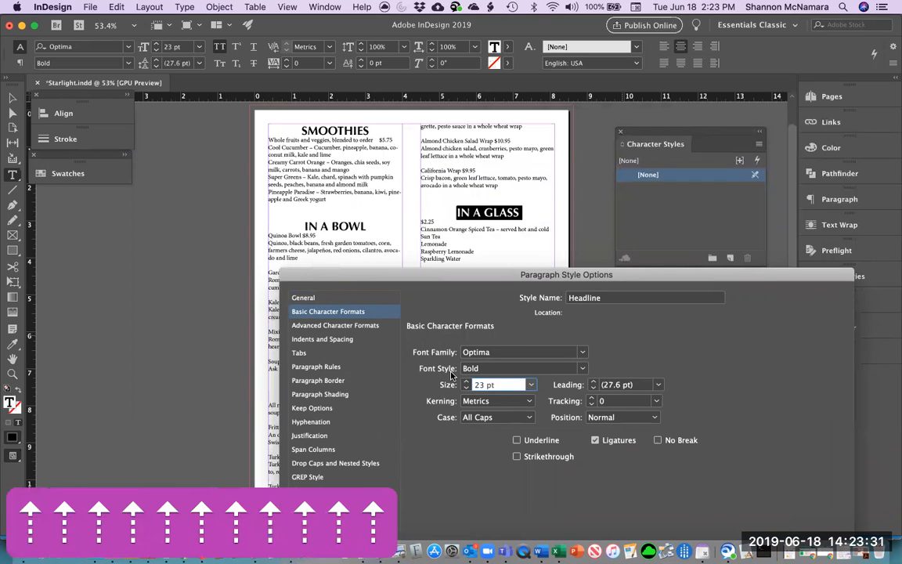
{"action": "key", "text": "Up"}
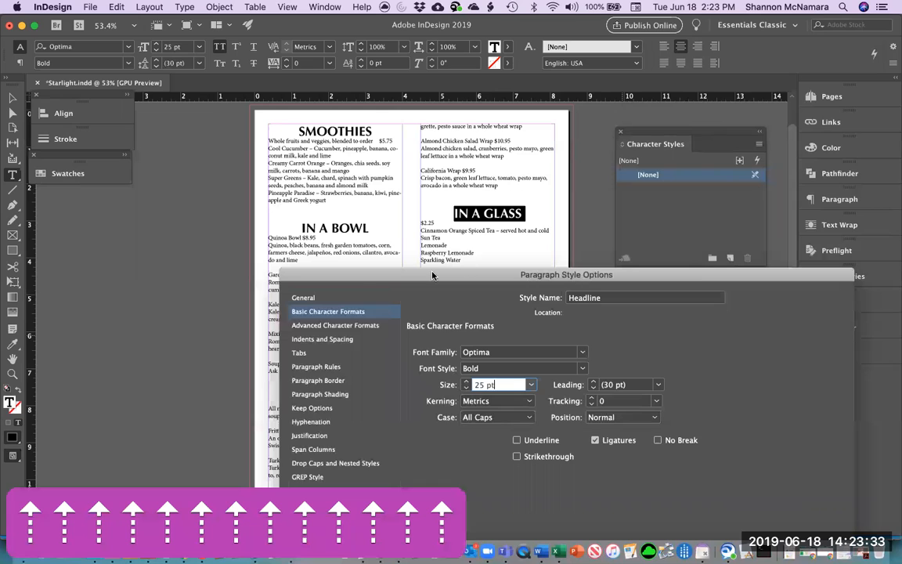
{"action": "left_click_drag", "start_coordinate": [539, 169], "coordinate": [585, 262]}
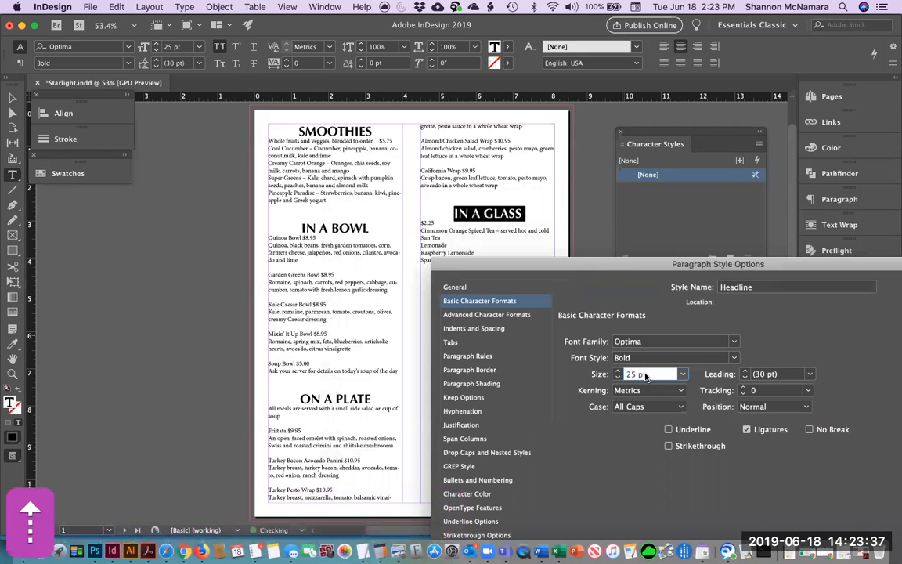
{"action": "key", "text": "Up"}
{"action": "key", "text": "Up"}
{"action": "key", "text": "Up"}
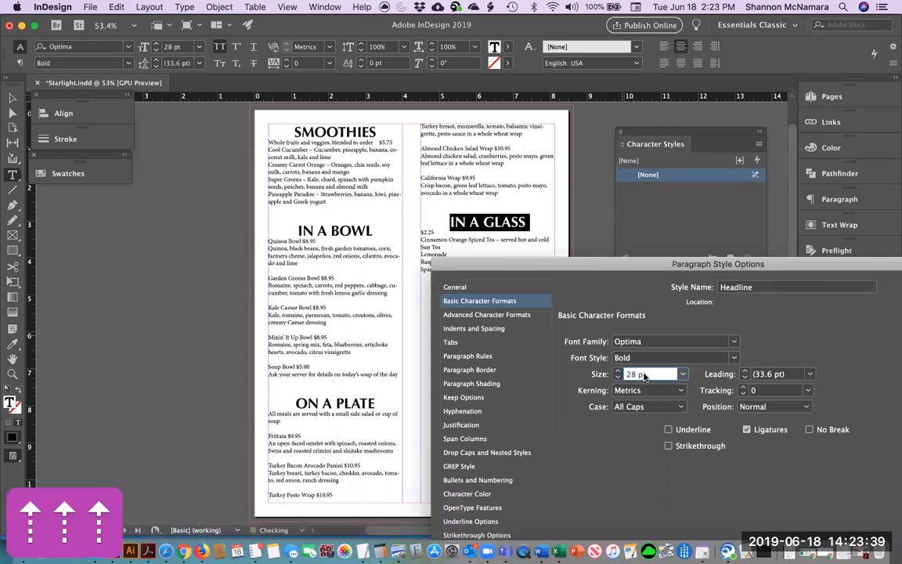
{"action": "key", "text": "Up"}
{"action": "key", "text": "Up"}
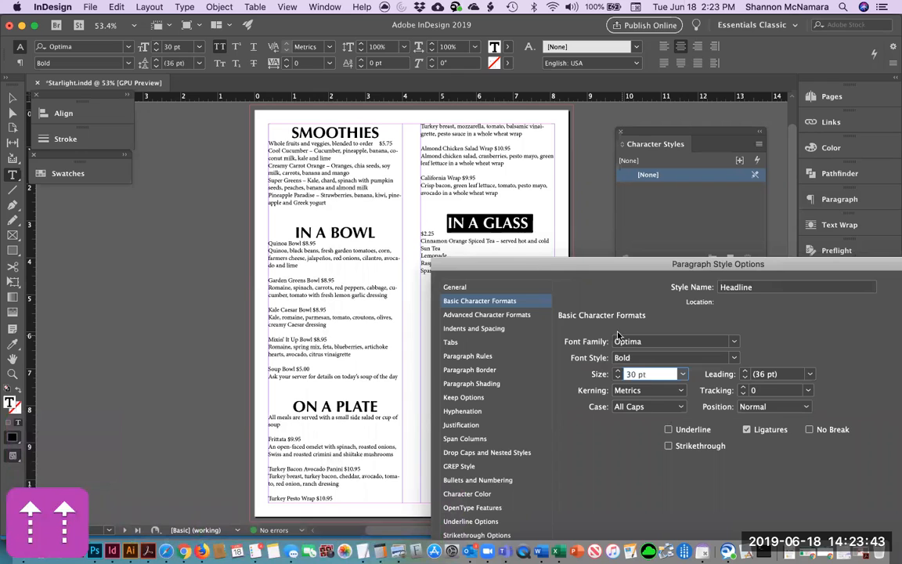
Check the Headline style's available character colors and save the style options
{"action": "left_click_drag", "start_coordinate": [540, 265], "coordinate": [533, 123]}
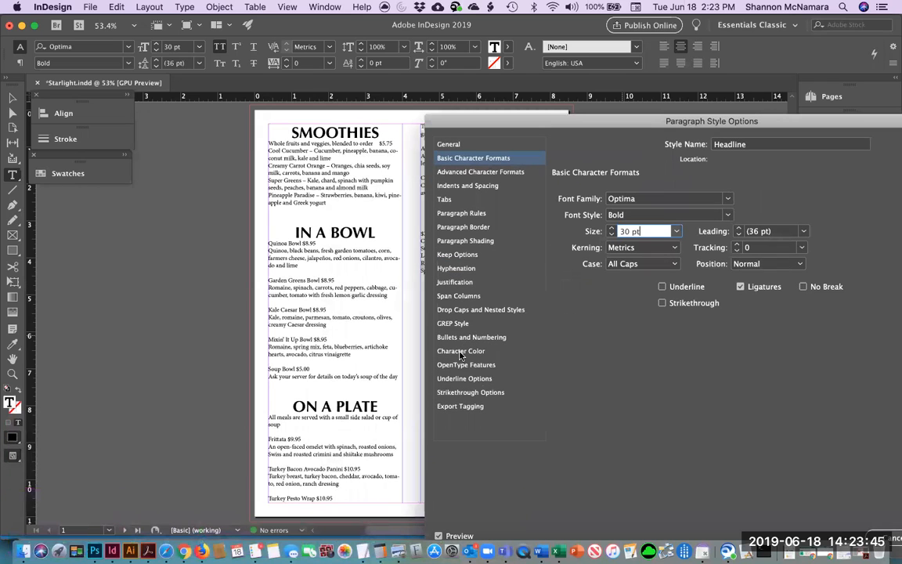
{"action": "left_click", "coordinate": [456, 353]}
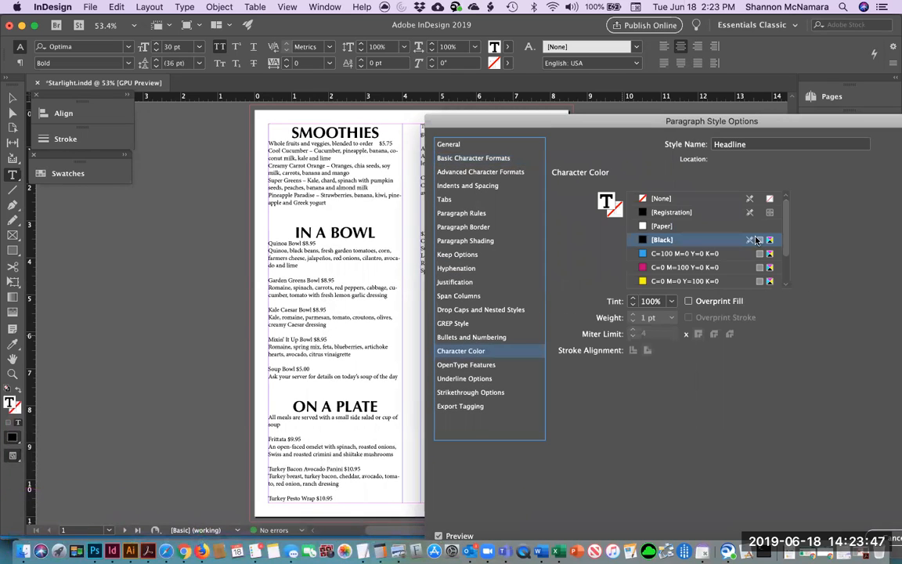
{"action": "left_click_drag", "start_coordinate": [785, 248], "coordinate": [781, 283]}
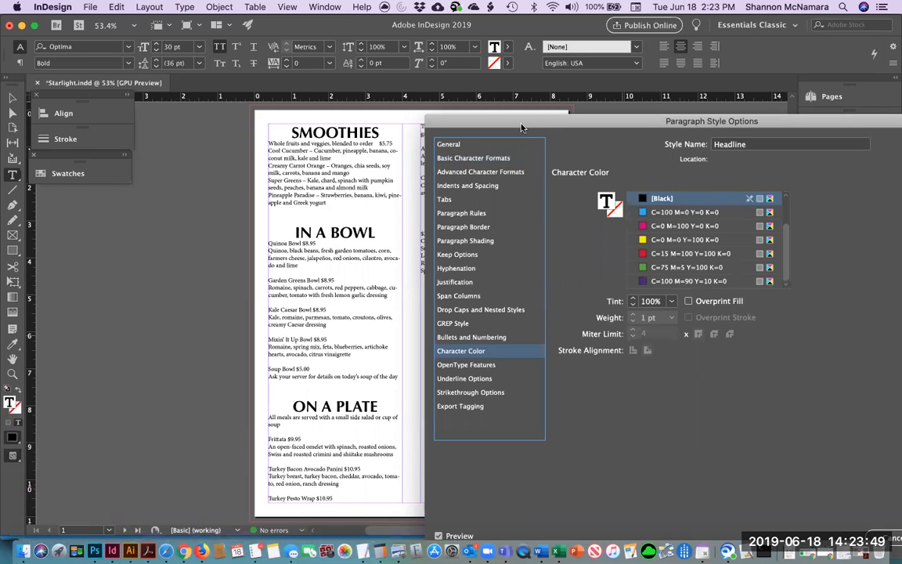
{"action": "left_click_drag", "start_coordinate": [522, 127], "coordinate": [321, 76]}
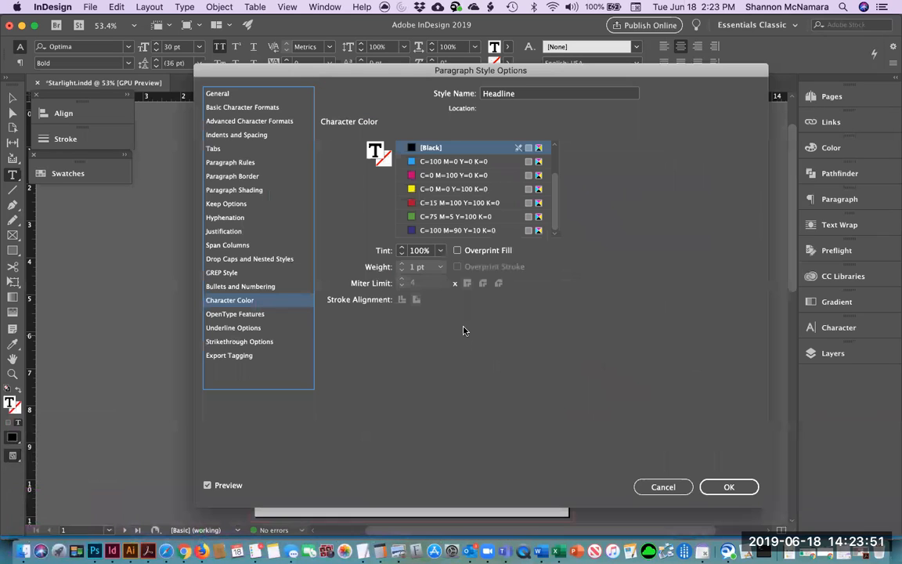
{"action": "left_click", "coordinate": [731, 484]}
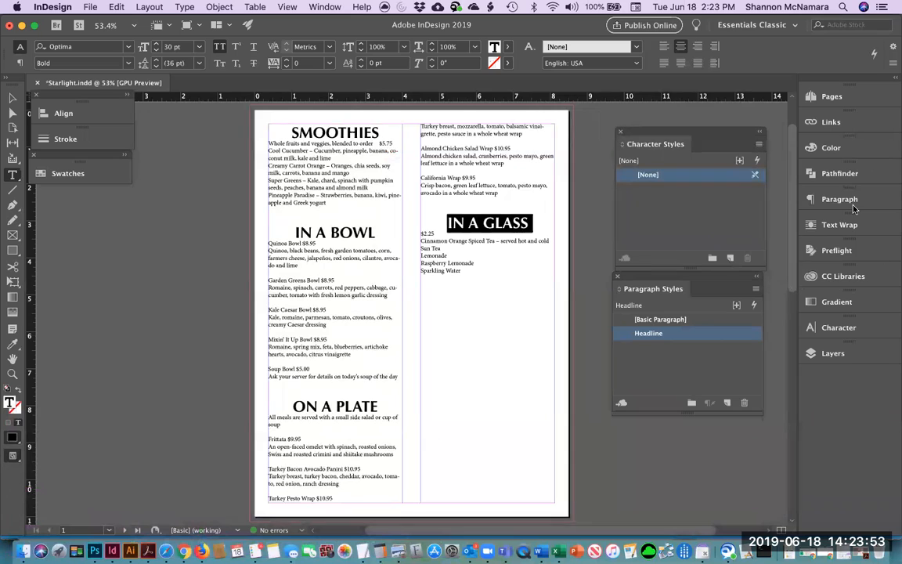
Add the yellow, red and purple logo colors from the DES105-Mod6 library to the document swatches and check the swatch list
{"action": "left_click", "coordinate": [829, 277]}
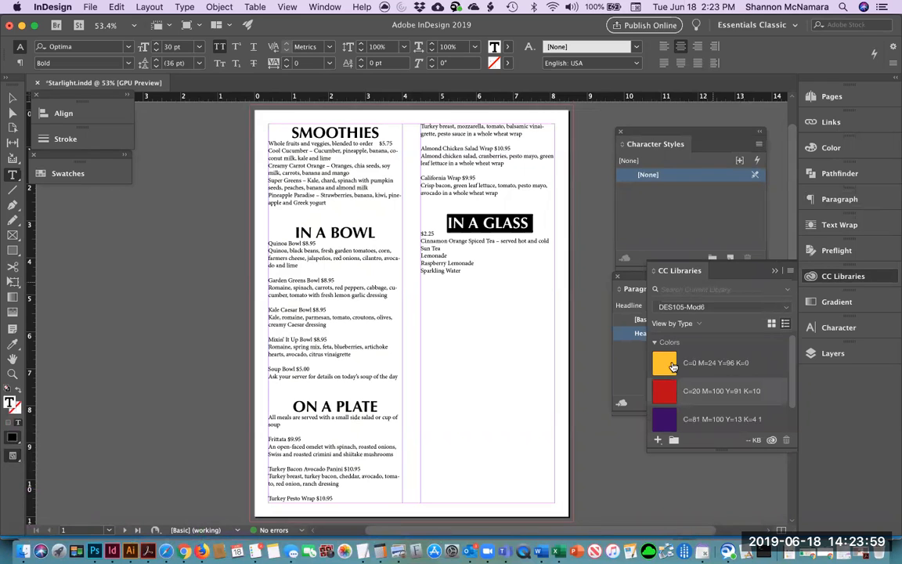
{"action": "left_click", "coordinate": [708, 365]}
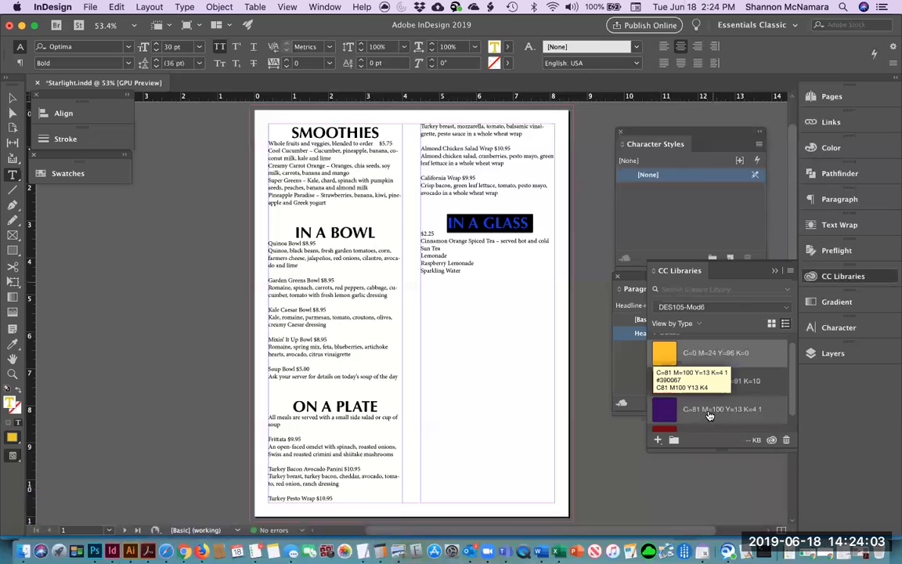
{"action": "scroll", "coordinate": [708, 417], "scroll_direction": "down", "scroll_amount": 1}
{"action": "scroll", "coordinate": [708, 416], "scroll_direction": "down", "scroll_amount": 1}
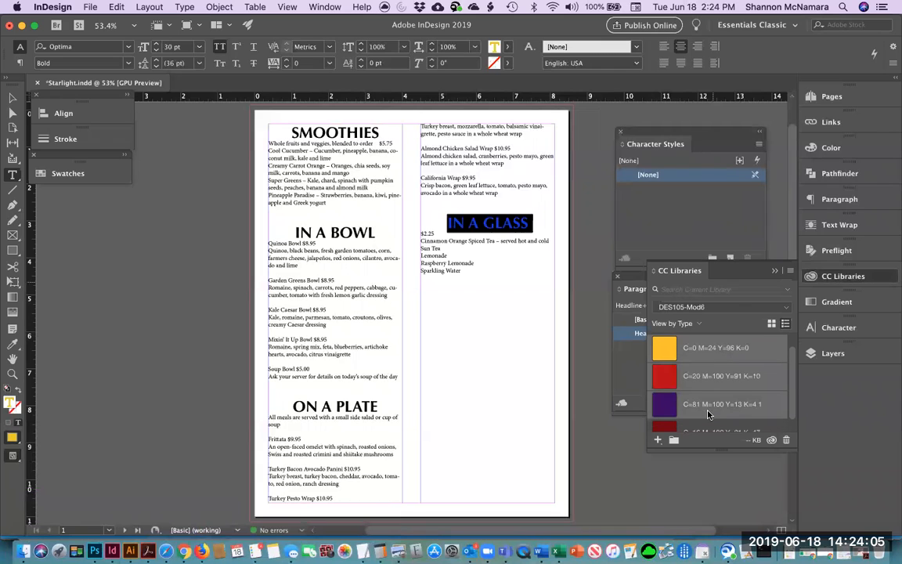
{"action": "right_click", "coordinate": [708, 403]}
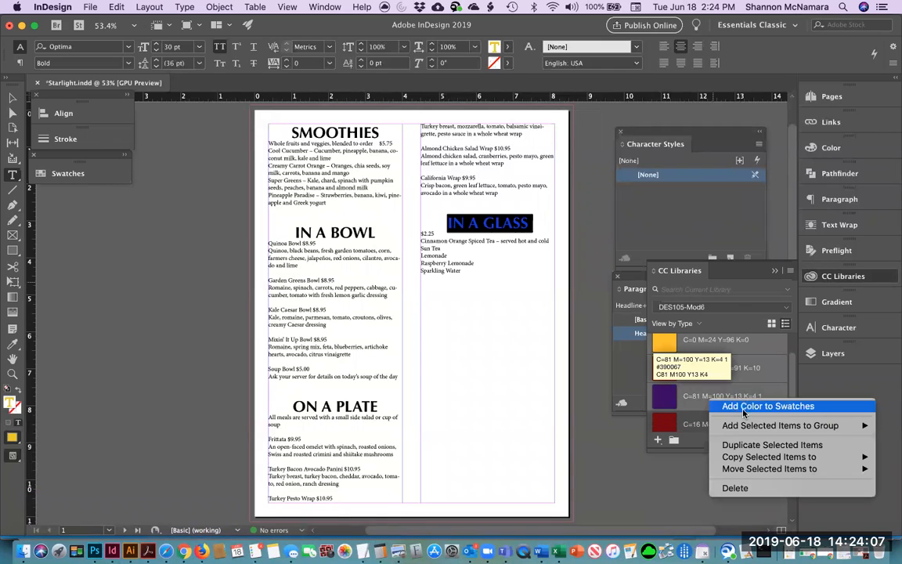
{"action": "left_click", "coordinate": [746, 407]}
{"action": "left_click", "coordinate": [110, 174]}
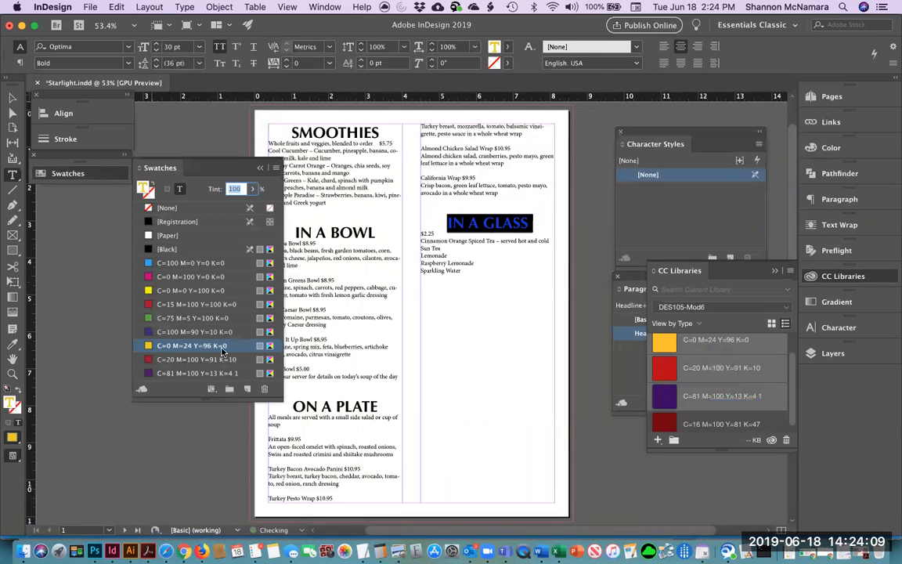
Color the IN A GLASS title with the purple logo swatch and redefine the Headline style to match, then deselect the text
{"action": "left_click", "coordinate": [160, 359]}
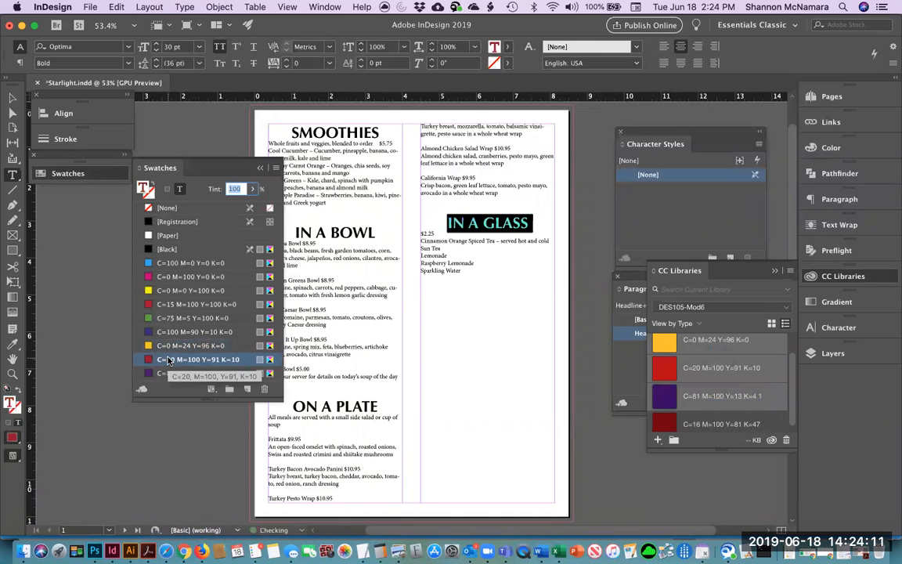
{"action": "left_click", "coordinate": [164, 374]}
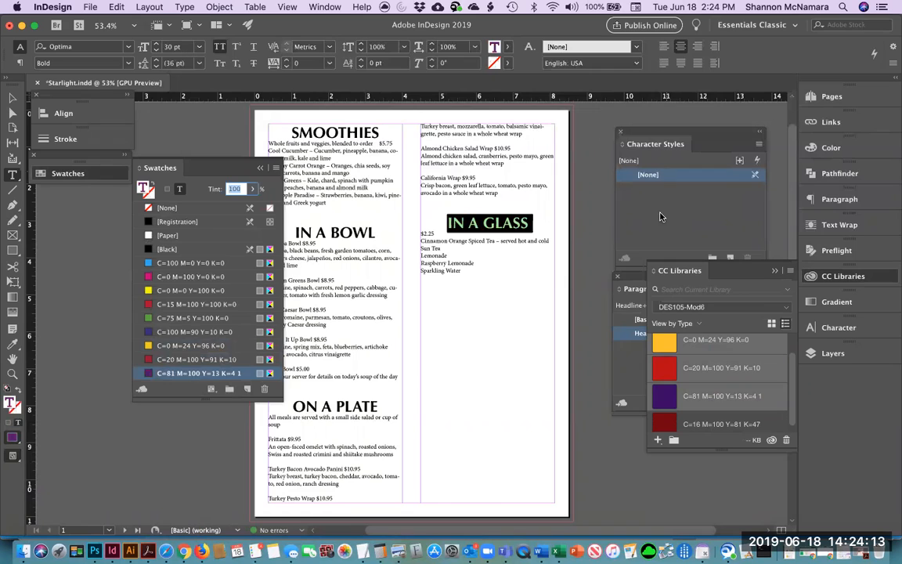
{"action": "left_click", "coordinate": [622, 361]}
{"action": "left_click", "coordinate": [629, 335]}
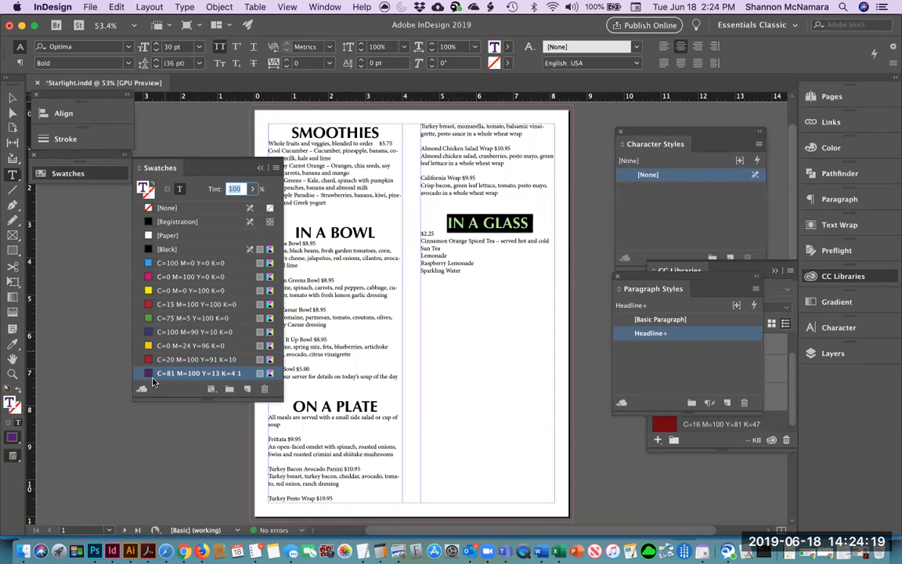
{"action": "right_click", "coordinate": [624, 336]}
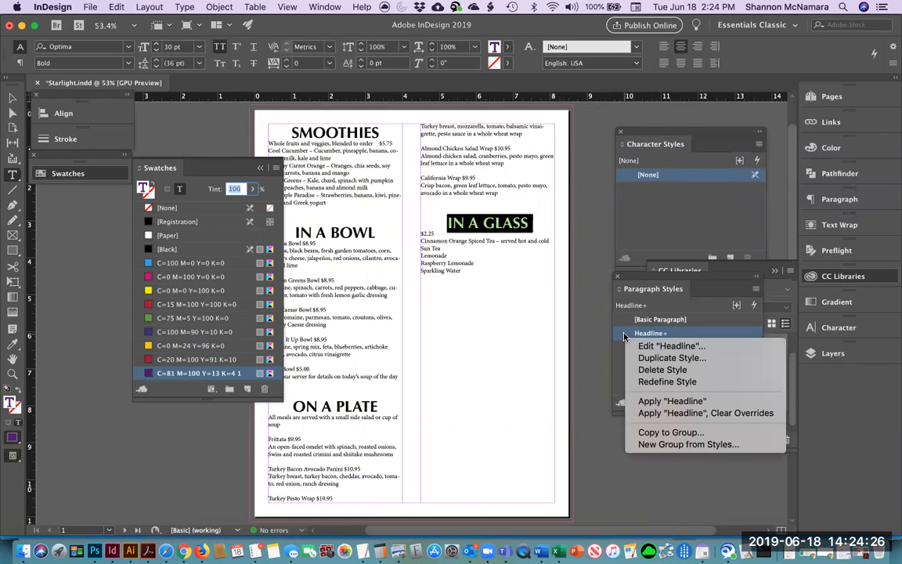
{"action": "left_click", "coordinate": [662, 382]}
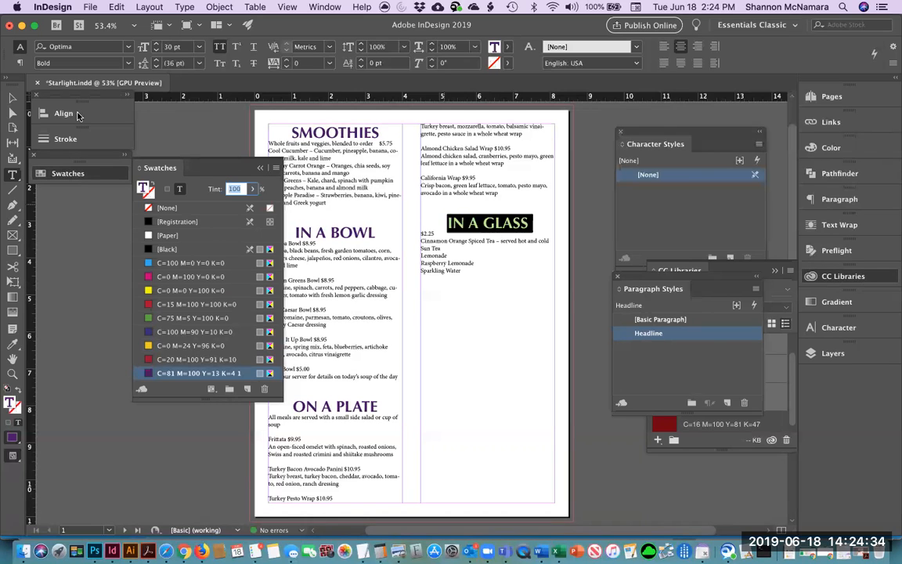
{"action": "left_click", "coordinate": [13, 97]}
{"action": "left_click", "coordinate": [590, 214]}
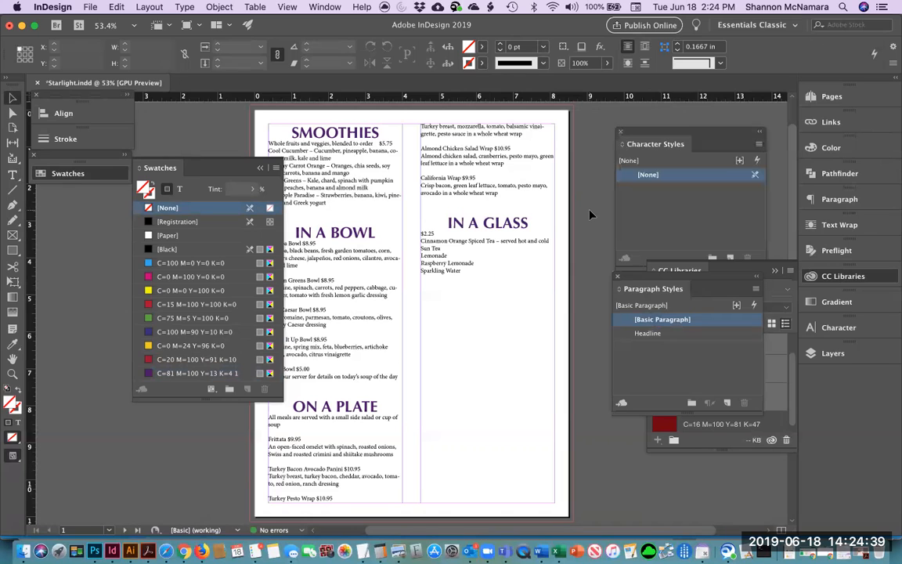
Switch to the StarlightMenuText document in Word and examine the formatting of the Smoothies and In a bowl text
{"action": "key", "text": "super+Tab"}
{"action": "key", "text": "super+Tab"}
{"action": "key", "text": "super+Tab"}
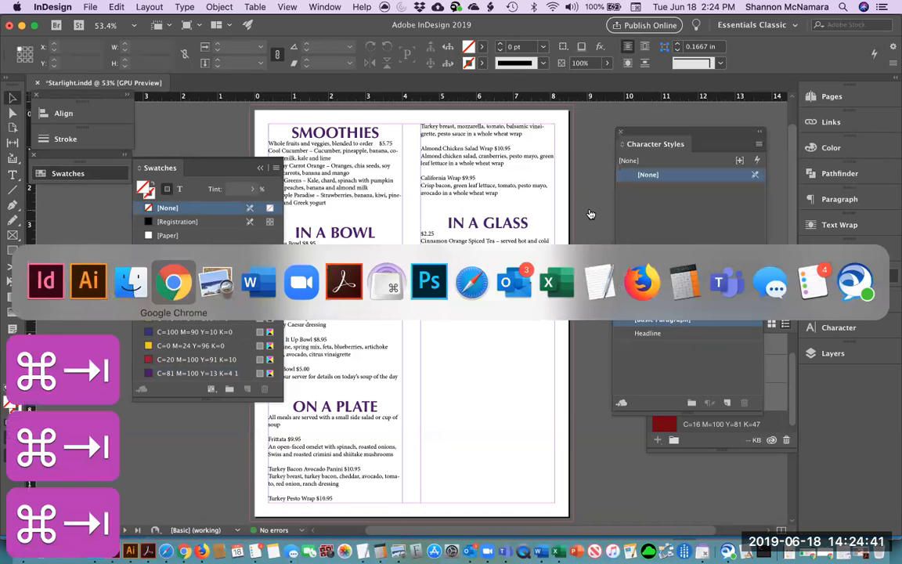
{"action": "key", "text": "super+Tab"}
{"action": "key", "text": "super+Tab"}
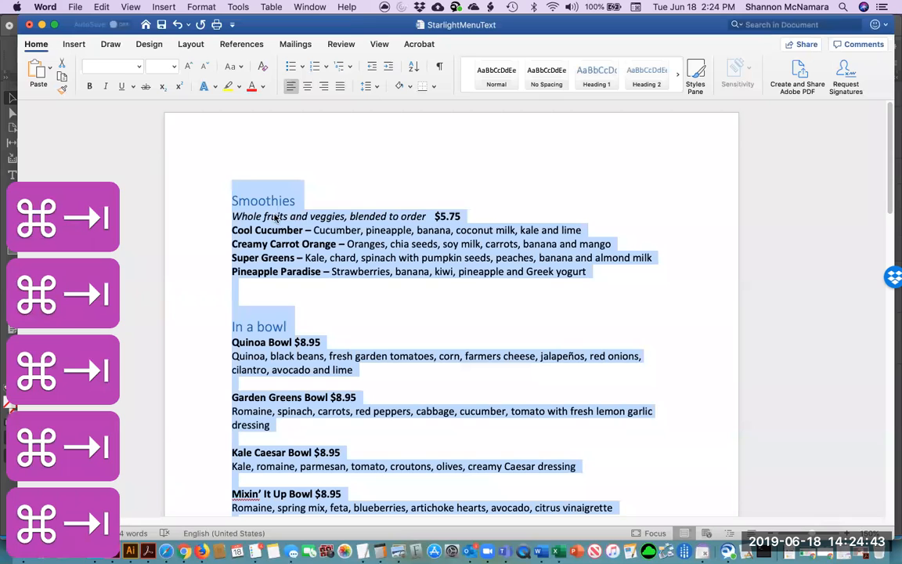
{"action": "left_click", "coordinate": [273, 216]}
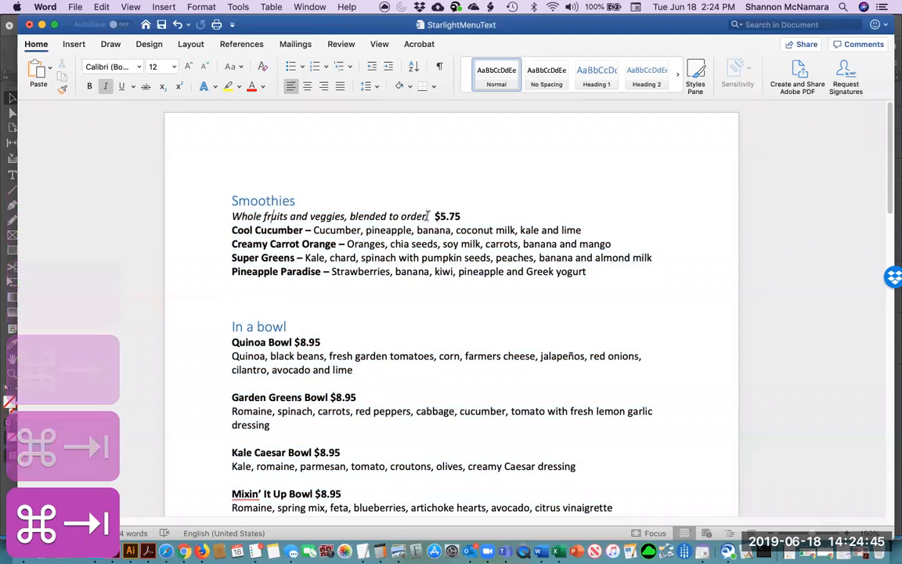
{"action": "left_click_drag", "start_coordinate": [426, 216], "coordinate": [351, 216]}
{"action": "left_click_drag", "start_coordinate": [271, 213], "coordinate": [248, 214]}
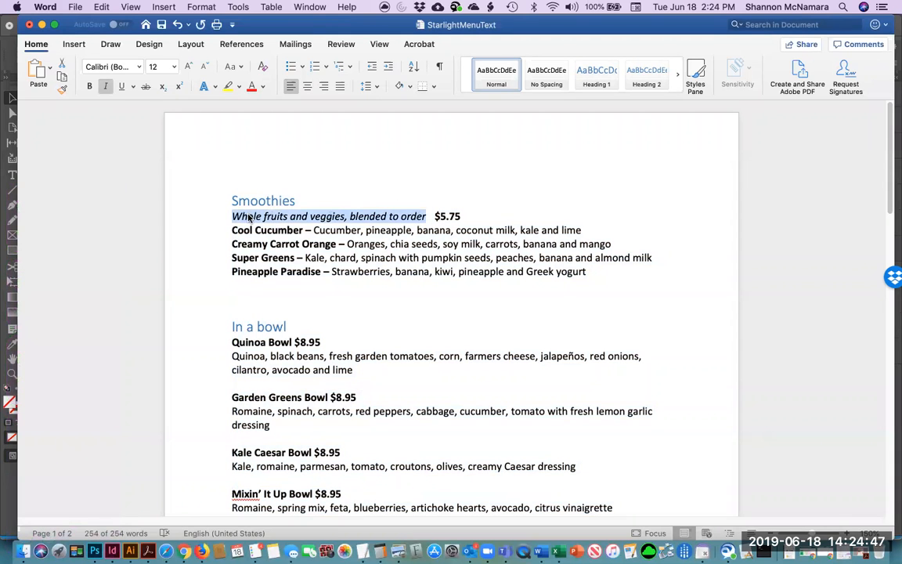
{"action": "left_click_drag", "start_coordinate": [318, 230], "coordinate": [358, 233]}
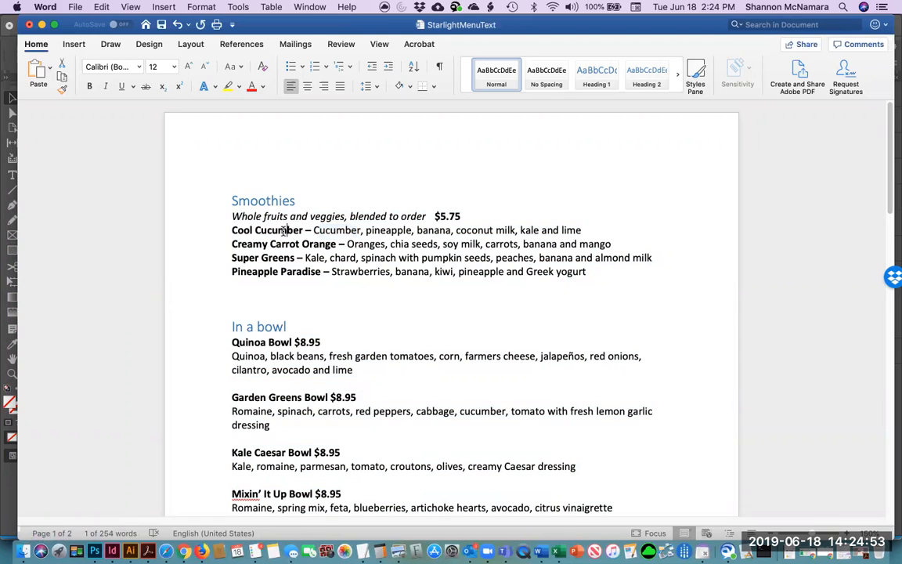
{"action": "left_click", "coordinate": [287, 231]}
{"action": "left_click", "coordinate": [391, 356]}
{"action": "left_click_drag", "start_coordinate": [232, 355], "coordinate": [332, 370]}
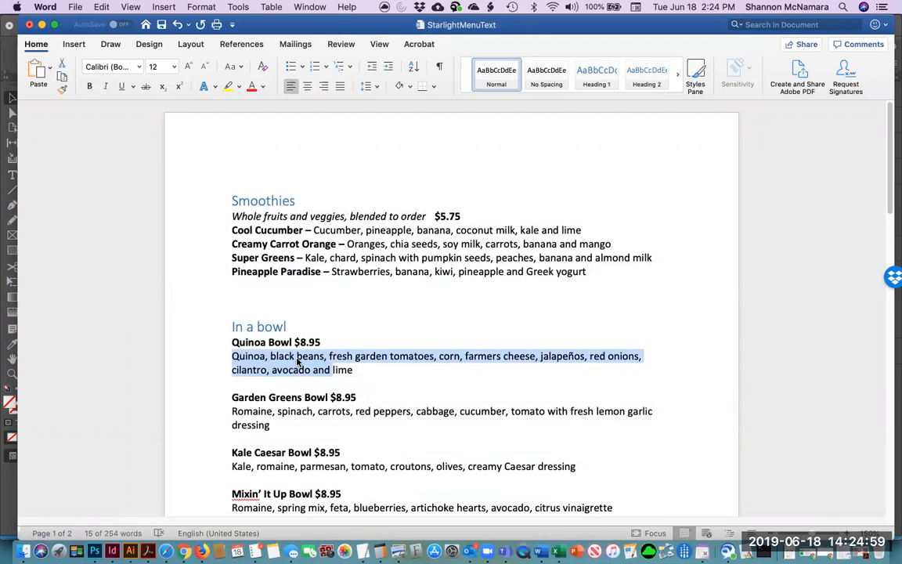
{"action": "left_click", "coordinate": [279, 342]}
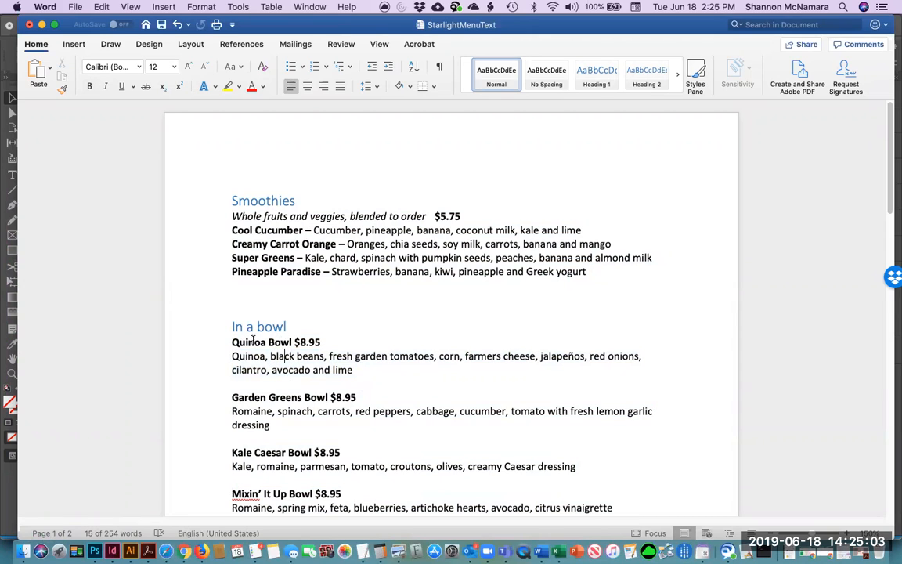
{"action": "left_click", "coordinate": [280, 355]}
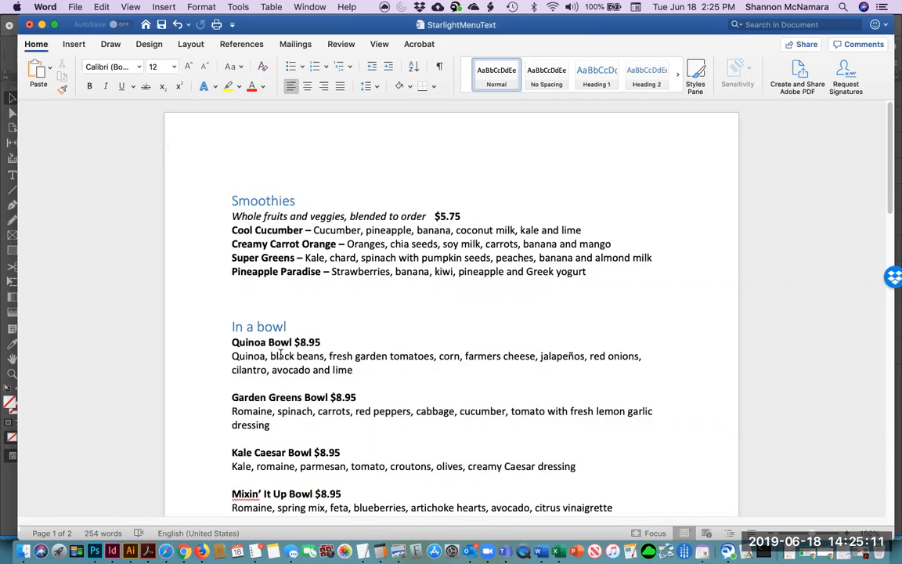
Switch to InDesign, create a new paragraph style and check which styles it can be based on, keeping [No Paragraph Style]
{"action": "key", "text": "super+Tab"}
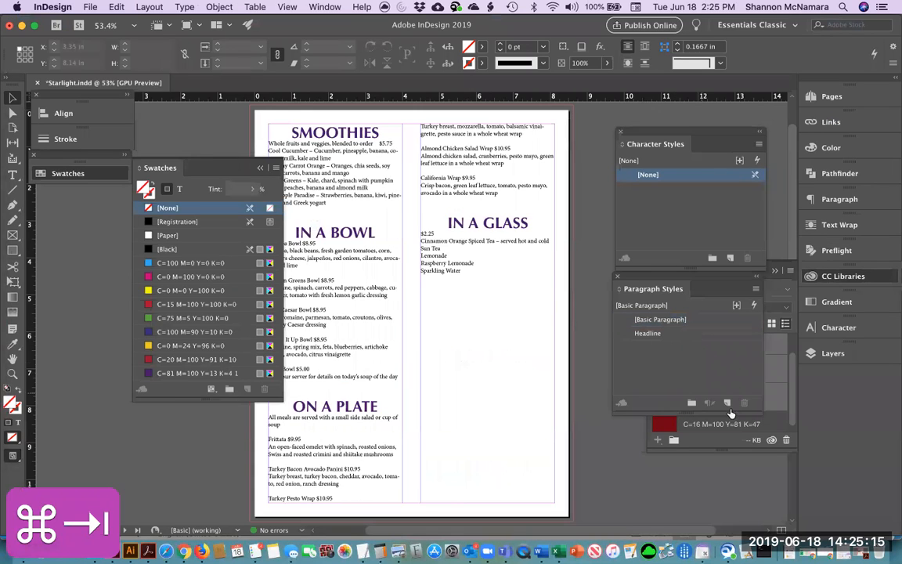
{"action": "left_click", "coordinate": [727, 403]}
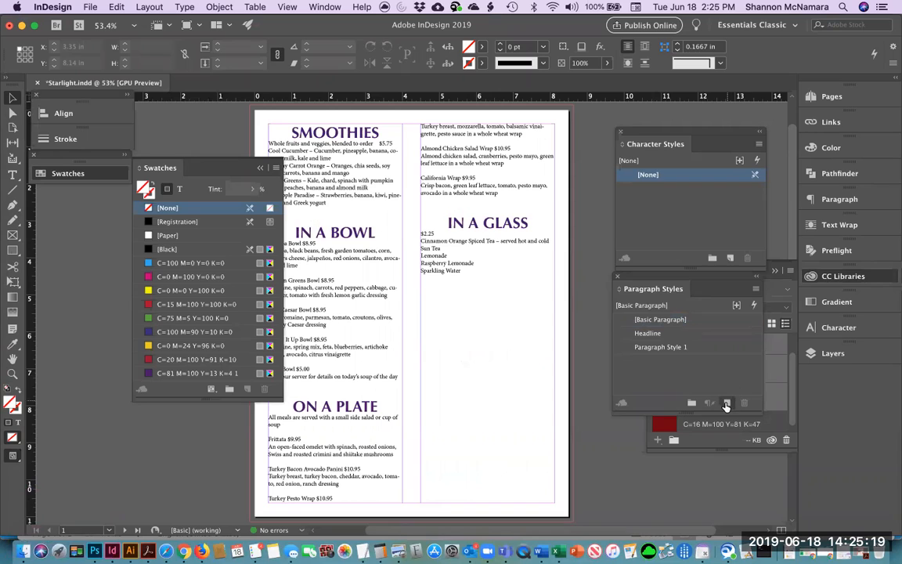
{"action": "double_click", "coordinate": [626, 349]}
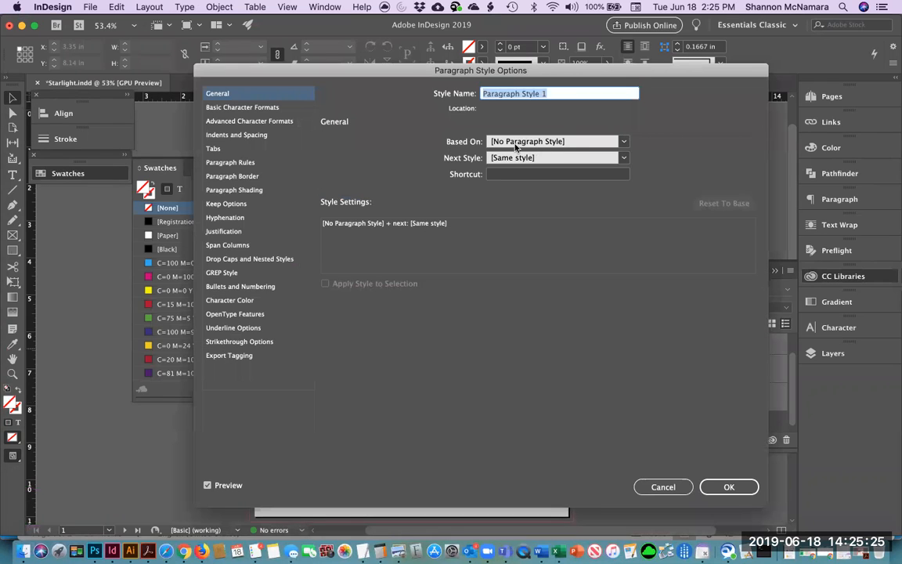
{"action": "left_click", "coordinate": [562, 141]}
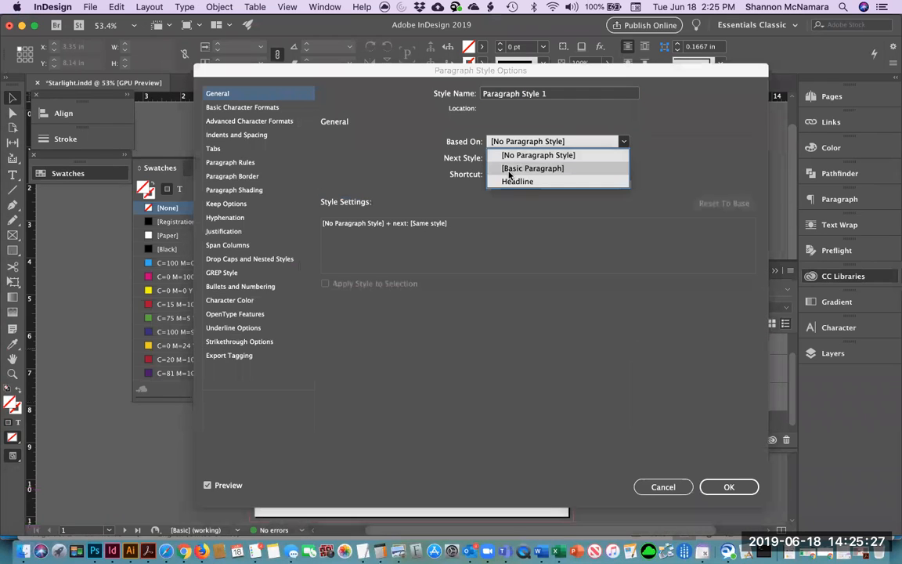
{"action": "left_click", "coordinate": [461, 141]}
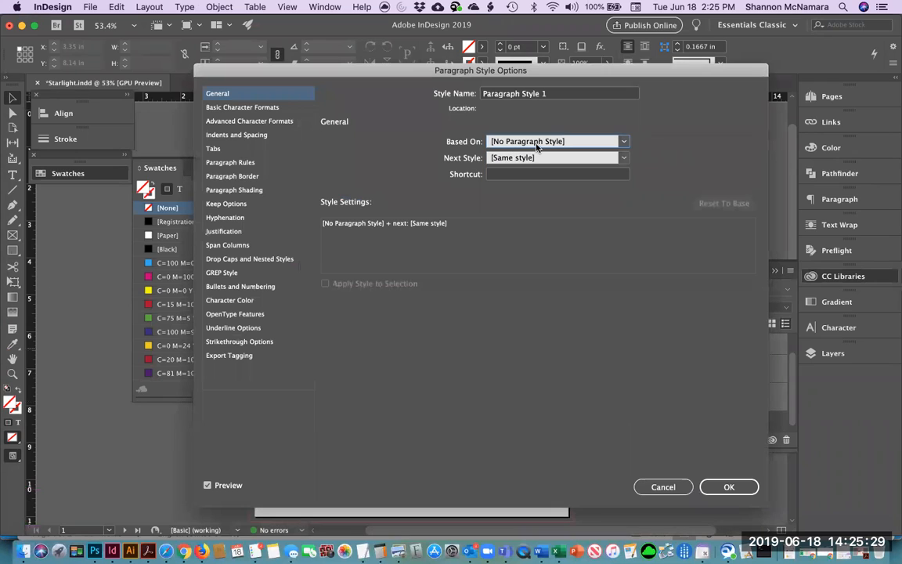
Set the new paragraph style's font family to Optima and its leading to 14 pt, and save the style options
{"action": "left_click", "coordinate": [225, 107]}
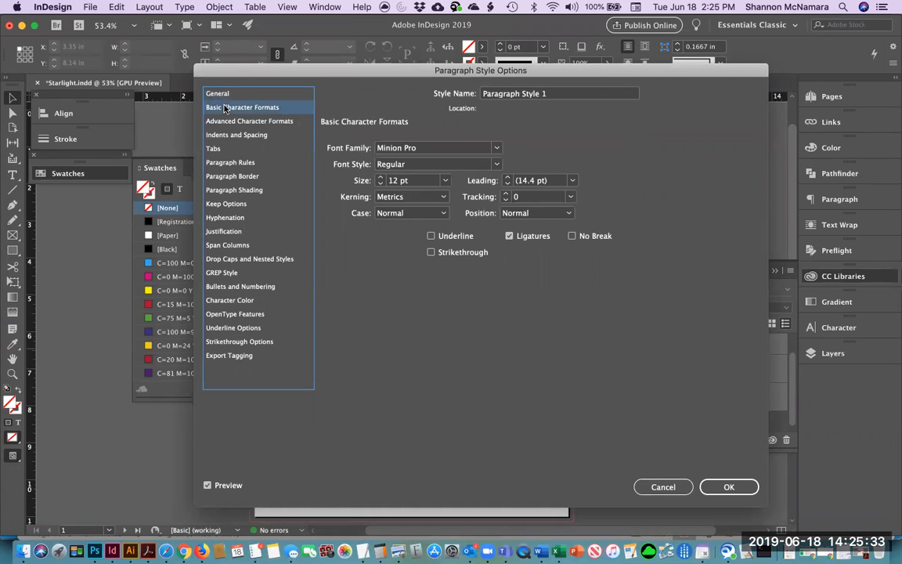
{"action": "left_click_drag", "start_coordinate": [434, 147], "coordinate": [322, 148]}
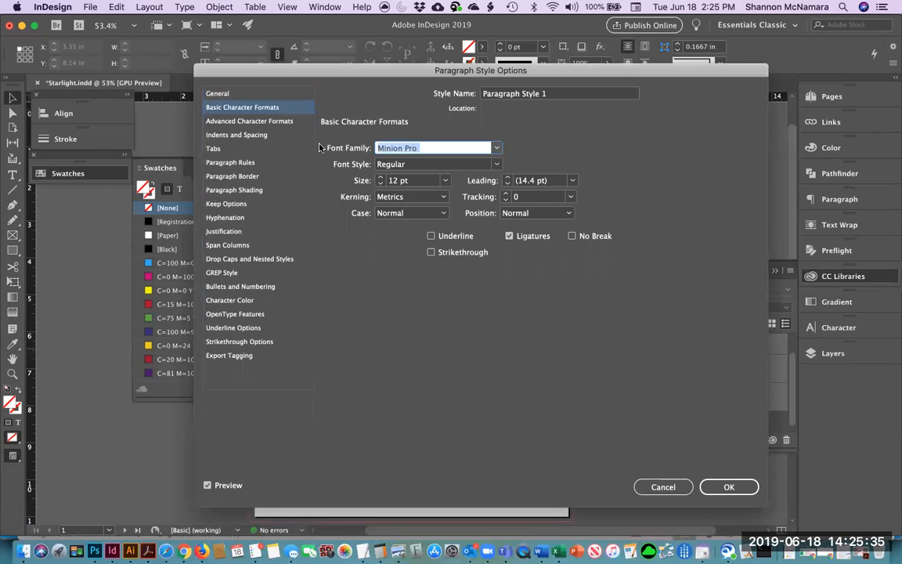
{"action": "type", "text": "Optima"}
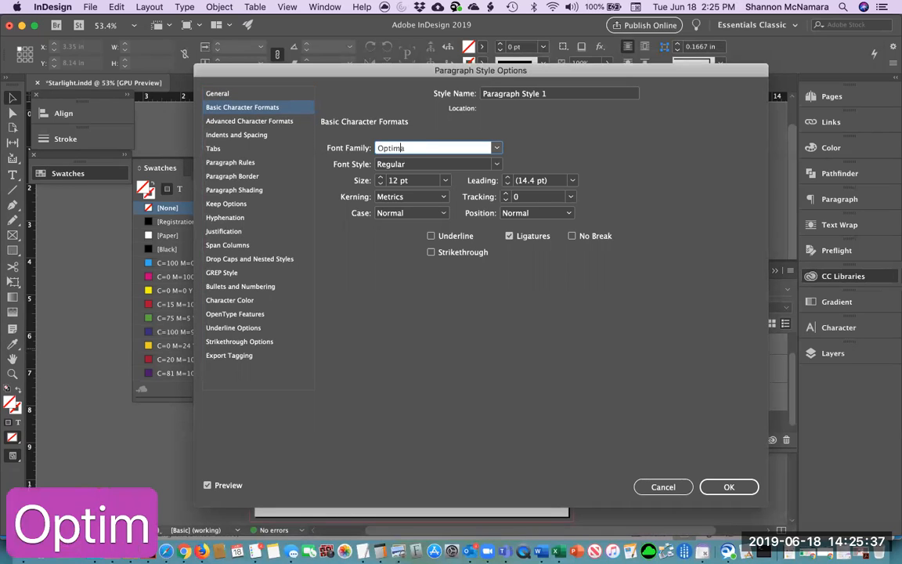
{"action": "key", "text": "Tab"}
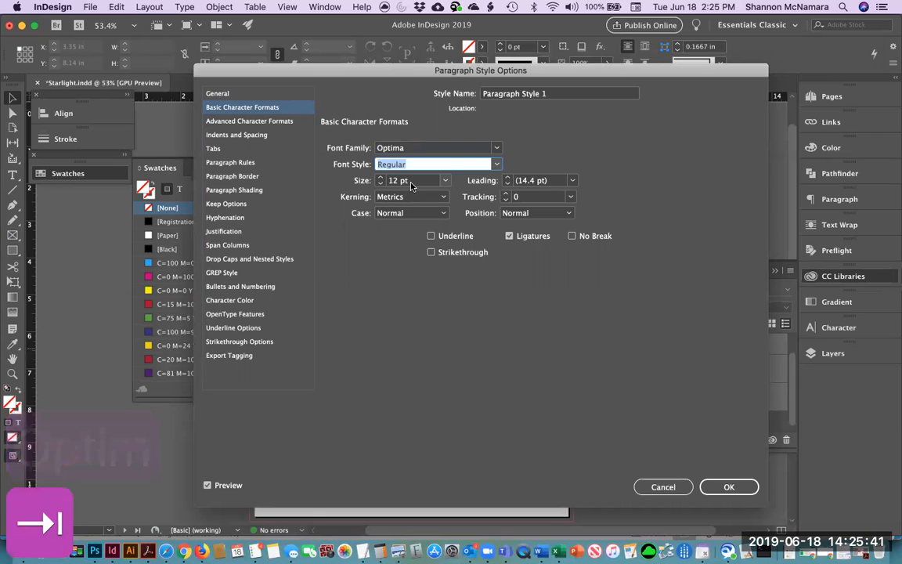
{"action": "key", "text": "Tab"}
{"action": "key", "text": "Tab"}
{"action": "type", "text": "14"}
{"action": "key", "text": "Tab"}
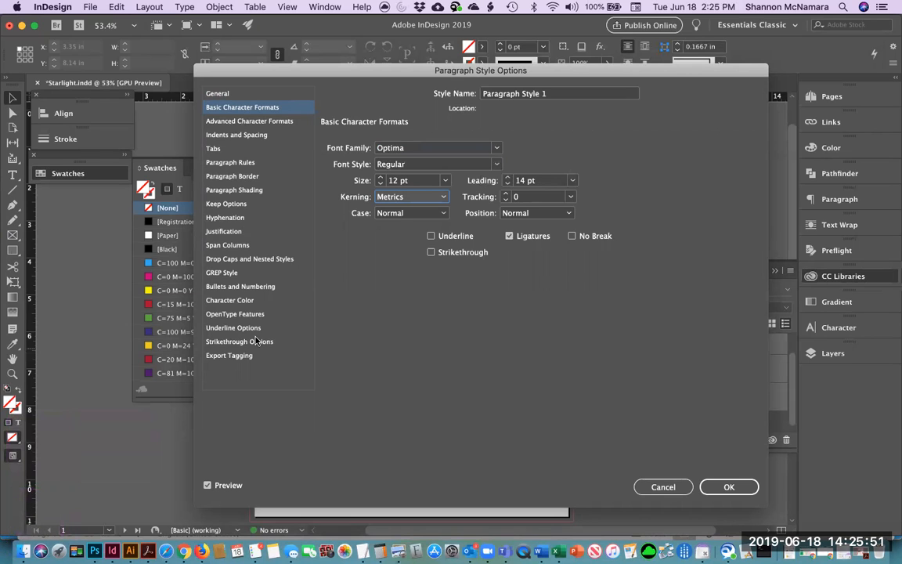
{"action": "left_click", "coordinate": [727, 487]}
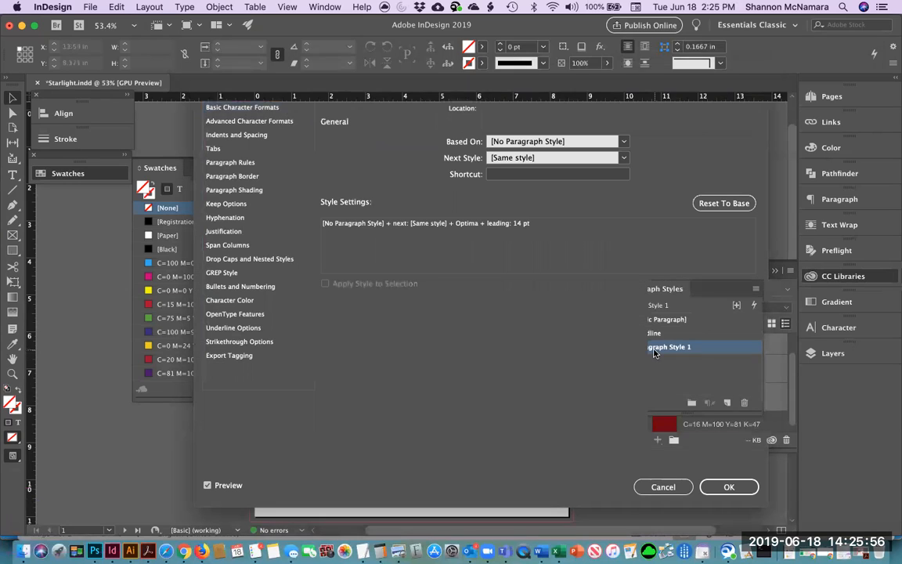
Rename the new paragraph style as Body Copy and collapse the Swatches panel
{"action": "double_click", "coordinate": [658, 350]}
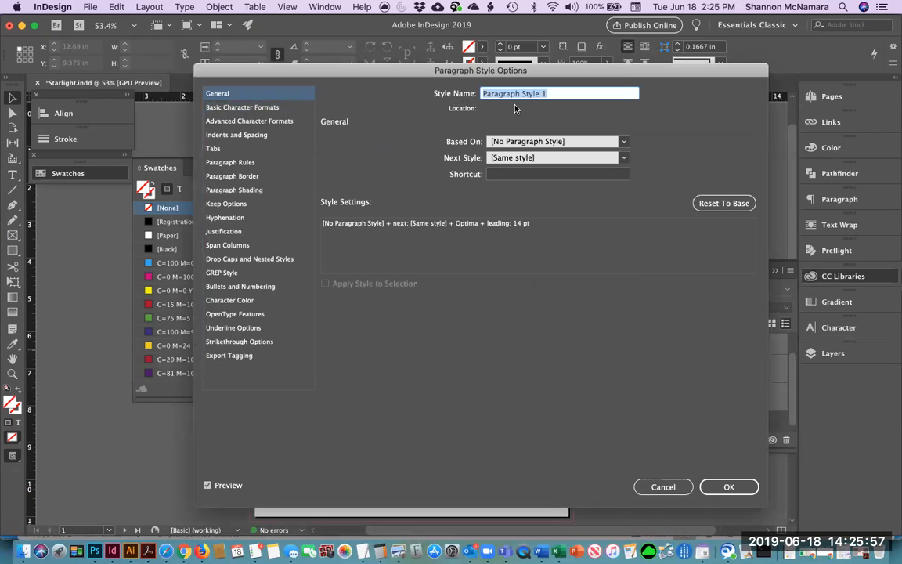
{"action": "type", "text": "Body Copy"}
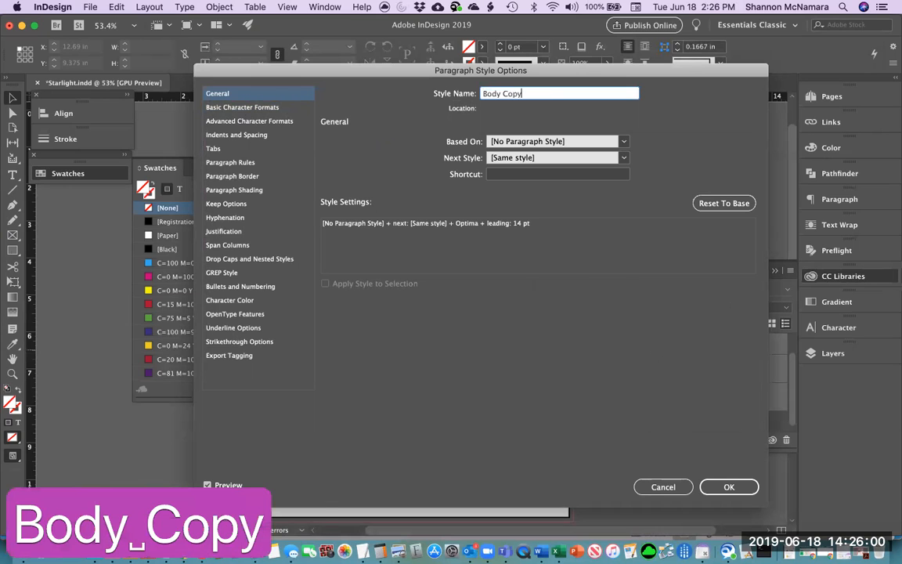
{"action": "key", "text": "Return"}
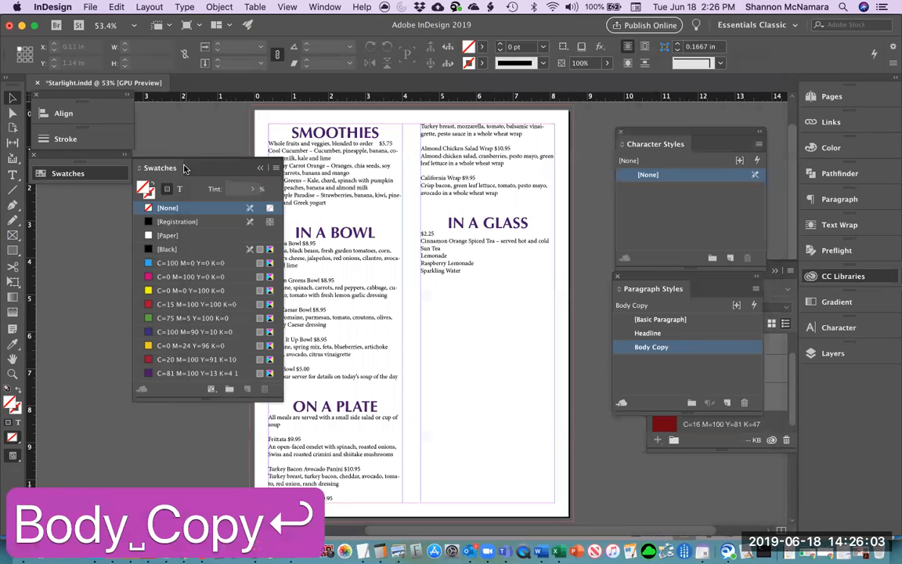
{"action": "left_click", "coordinate": [260, 169]}
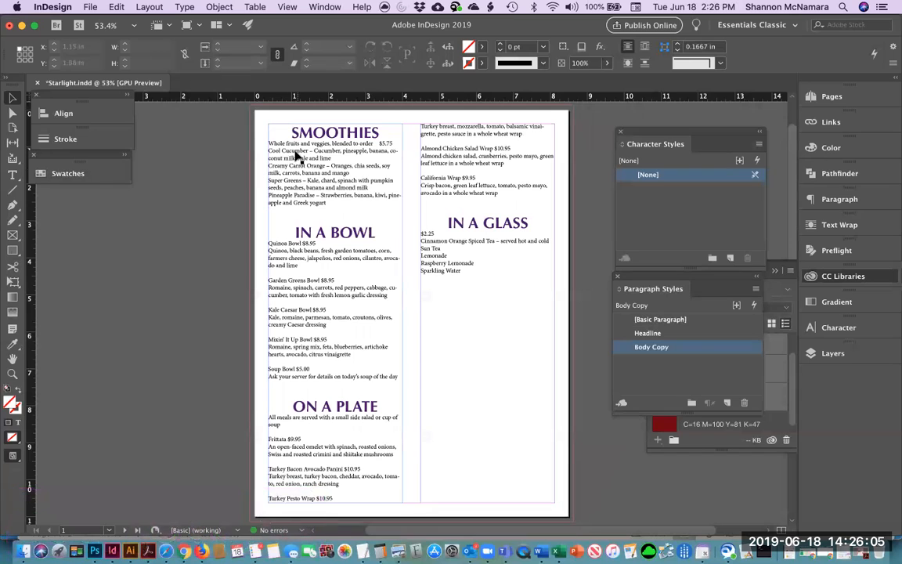
Apply the Body Copy style to all the text beneath the SMOOTHIES title
{"action": "double_click", "coordinate": [267, 144]}
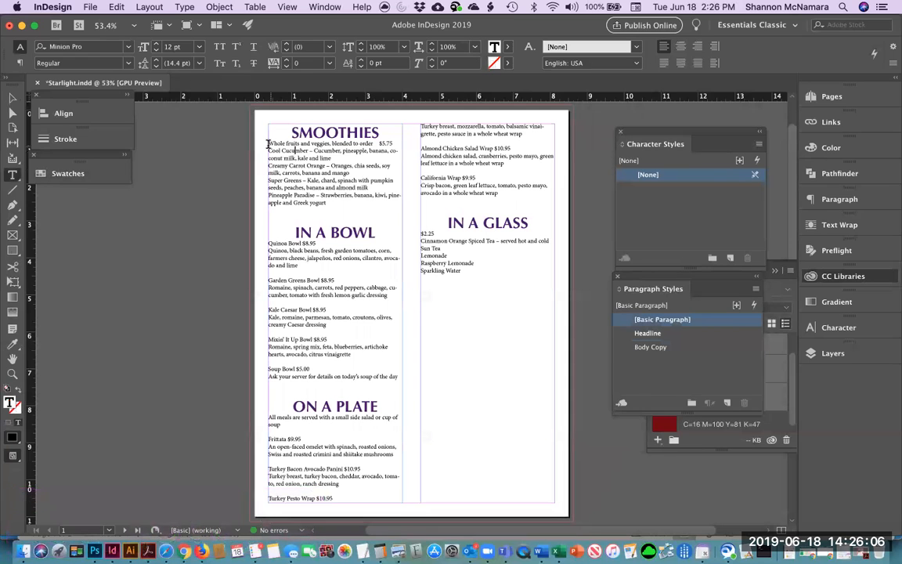
{"action": "left_click", "coordinate": [339, 206], "text": "shift"}
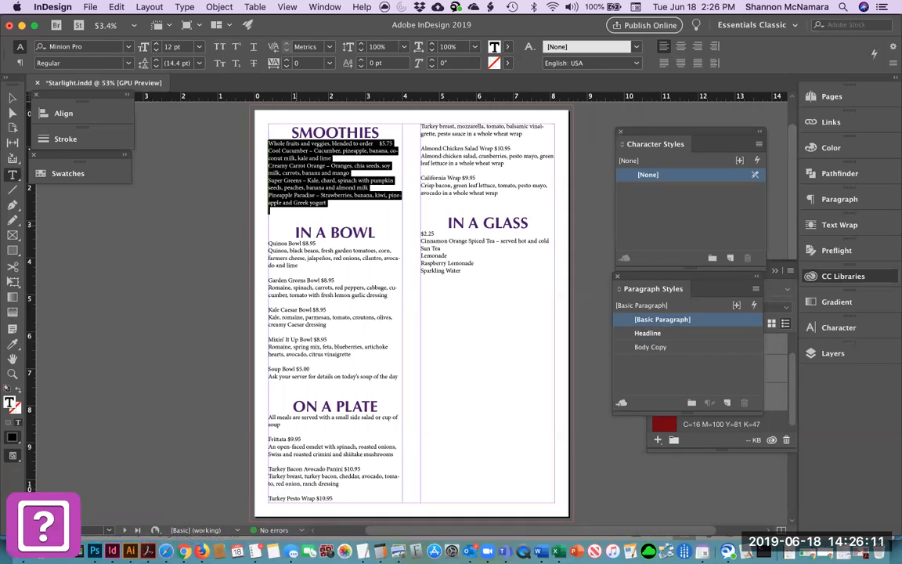
{"action": "key", "text": "shift+Down"}
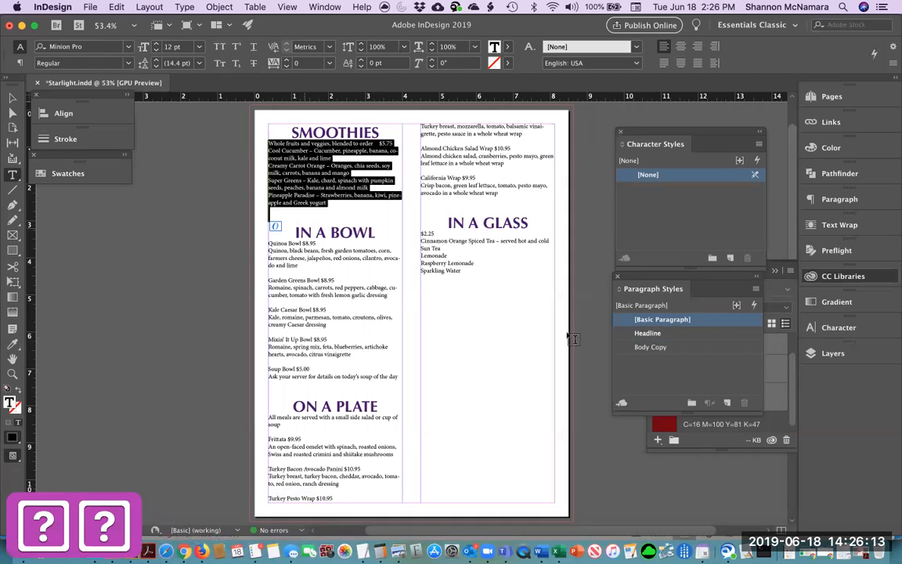
{"action": "left_click", "coordinate": [650, 348]}
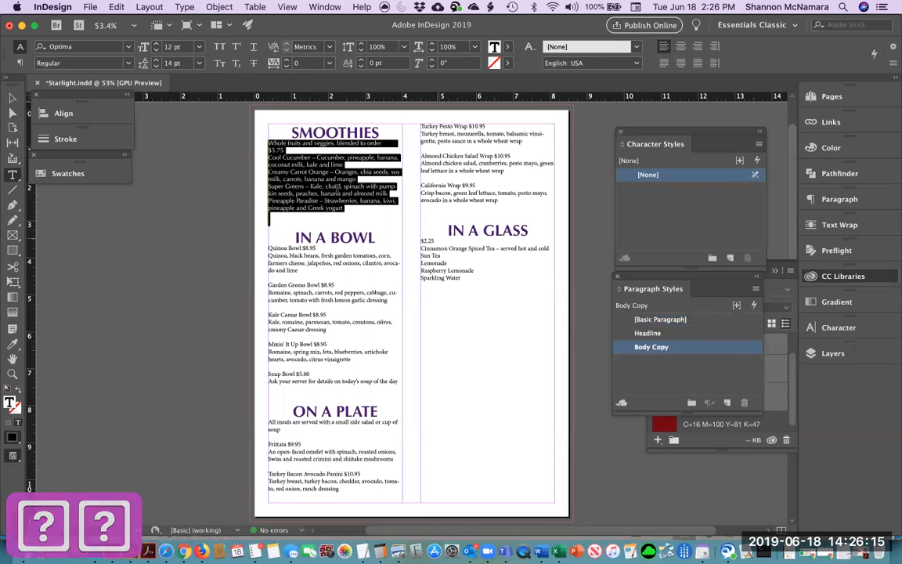
Apply the Body Copy style to the entire menu text across both columns
{"action": "left_click", "coordinate": [335, 185]}
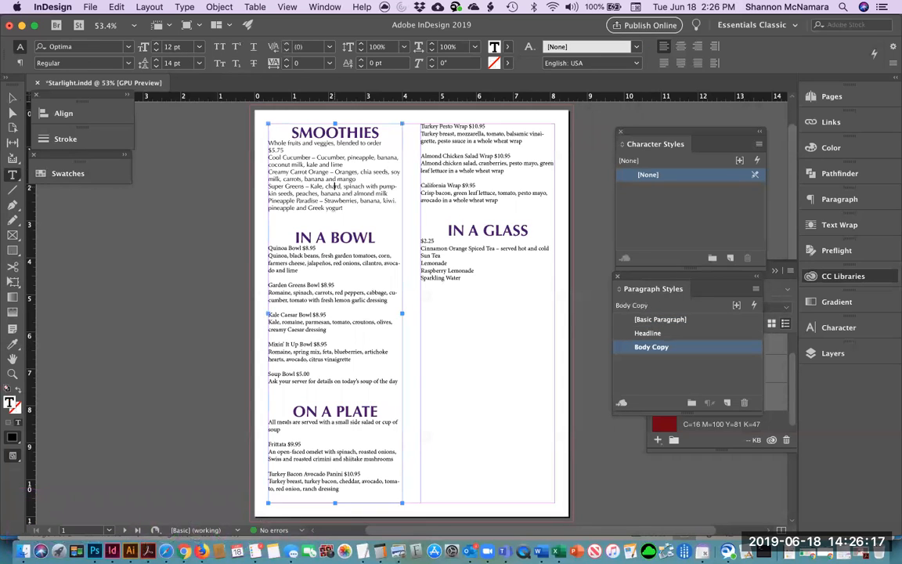
{"action": "key", "text": "super+a"}
{"action": "left_click", "coordinate": [651, 347]}
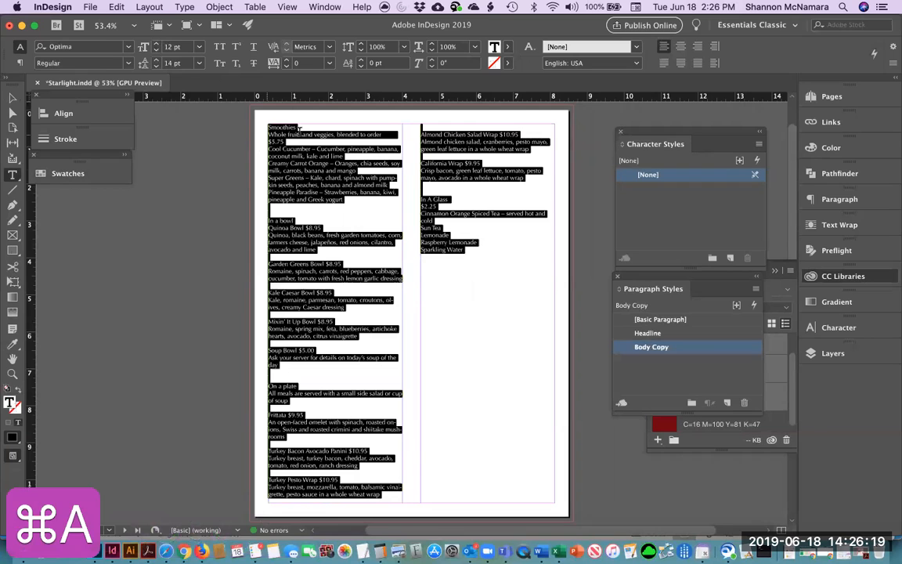
Apply the Headline paragraph style to the Smoothies and In a bowl section titles
{"action": "left_click", "coordinate": [323, 173]}
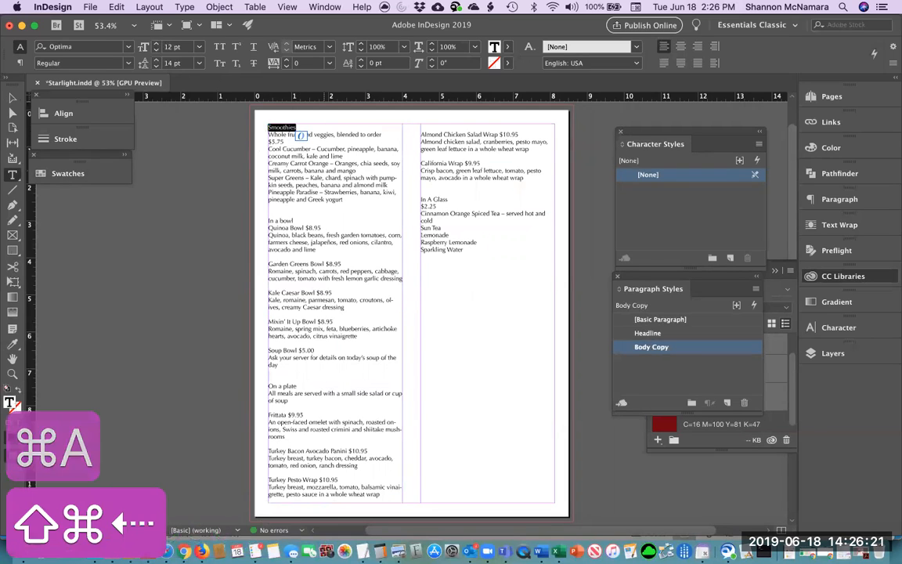
{"action": "left_click", "coordinate": [653, 333]}
{"action": "left_click", "coordinate": [305, 226]}
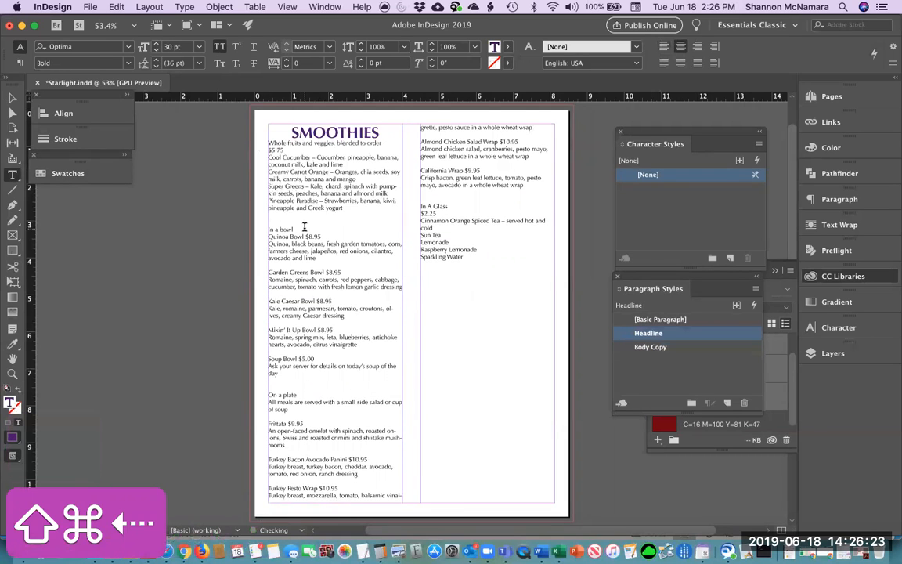
{"action": "key", "text": "shift+super+Left"}
{"action": "key", "text": "shift+super+Left"}
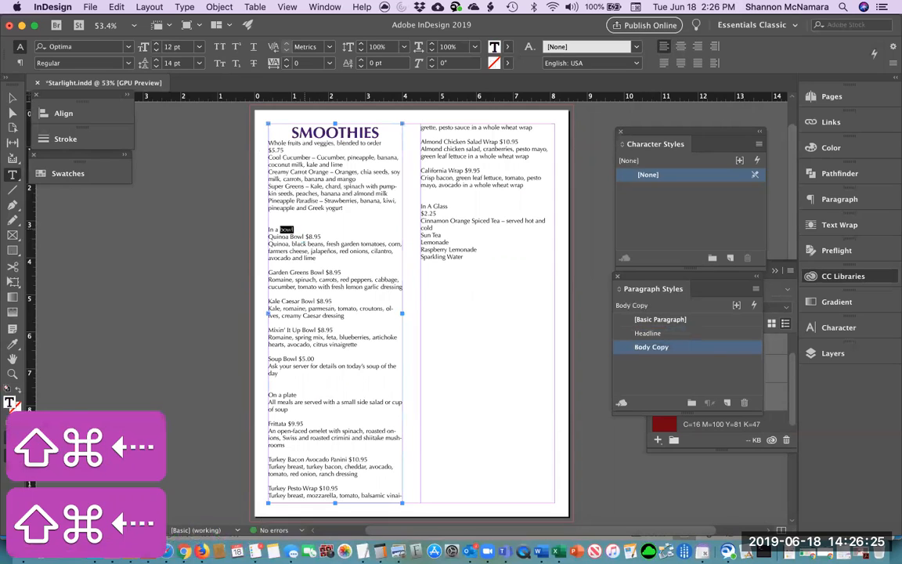
{"action": "left_click", "coordinate": [648, 333]}
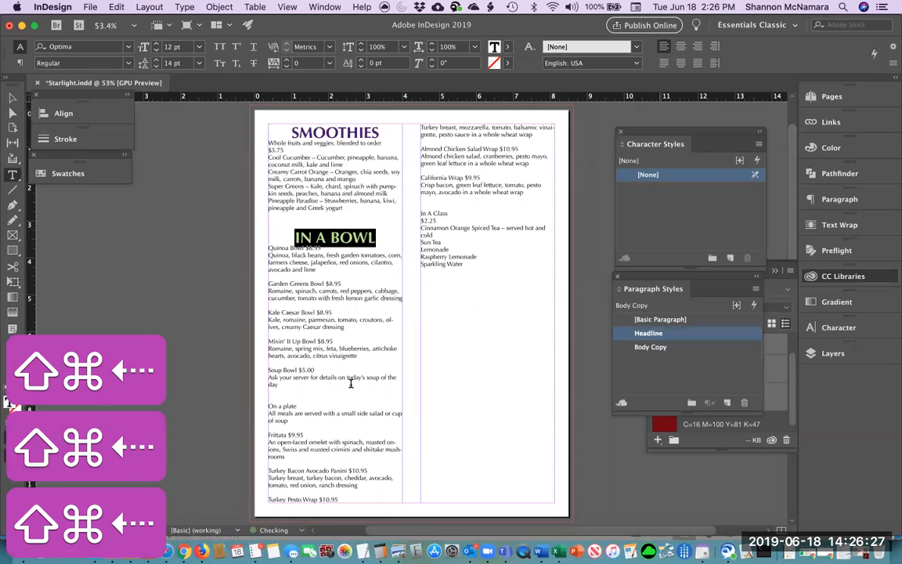
Apply the Headline paragraph style to the On a plate and In A Glass section titles
{"action": "left_click_drag", "start_coordinate": [298, 407], "coordinate": [271, 408]}
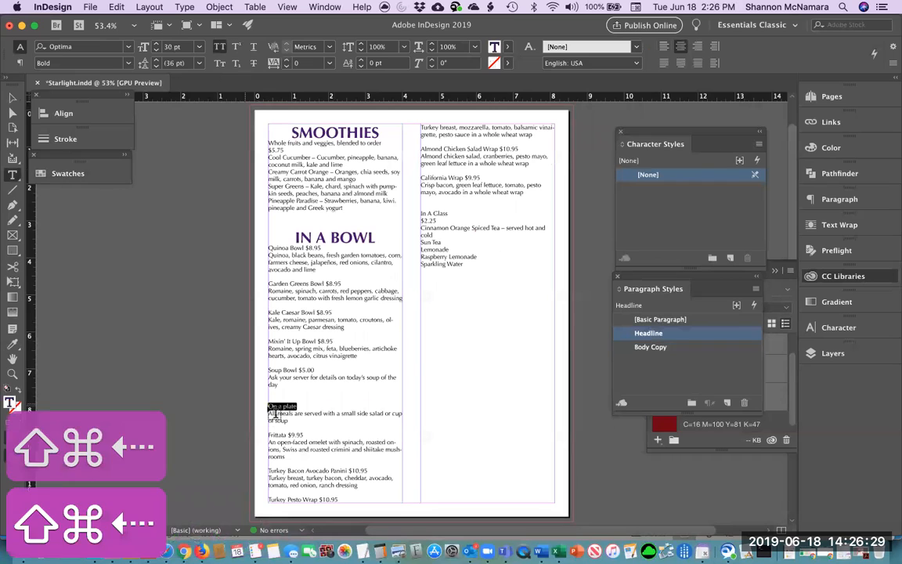
{"action": "left_click", "coordinate": [649, 333]}
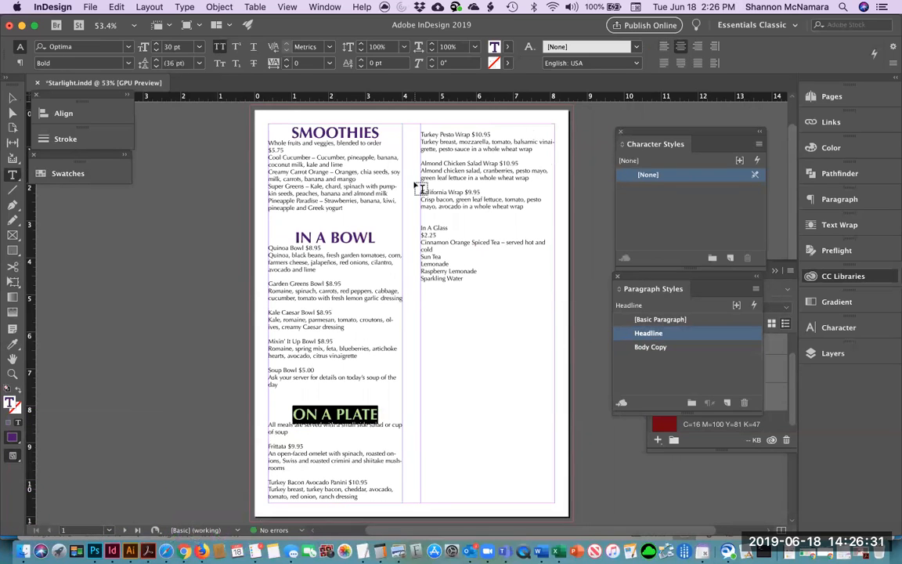
{"action": "left_click_drag", "start_coordinate": [421, 227], "coordinate": [450, 228]}
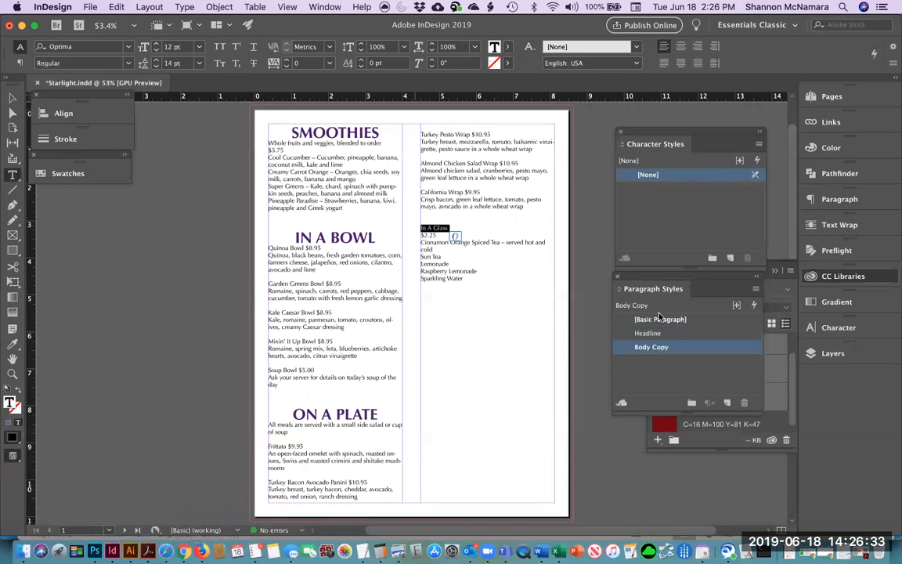
{"action": "left_click", "coordinate": [656, 334]}
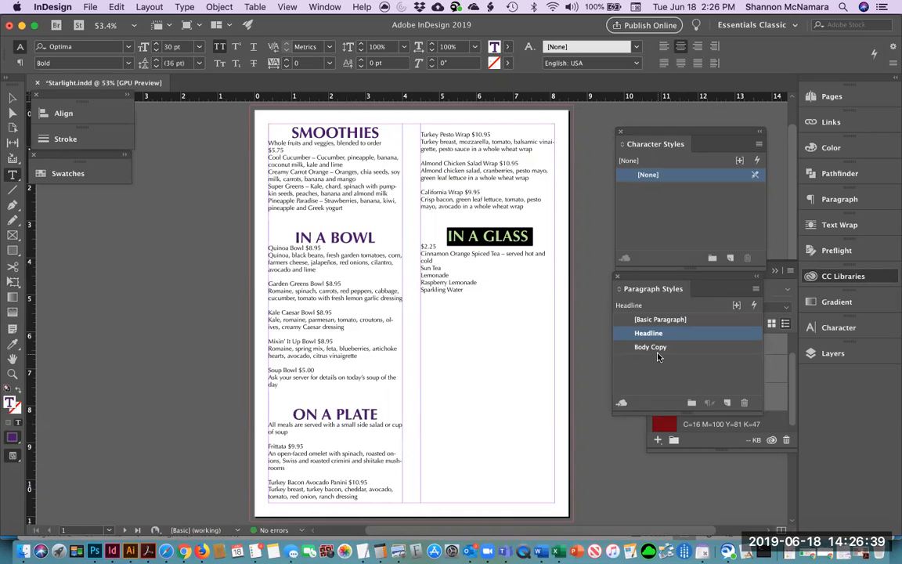
Create a character style named bold with the font style Bold, starting from the $5.75 price line under SMOOTHIES
{"action": "left_click", "coordinate": [285, 149]}
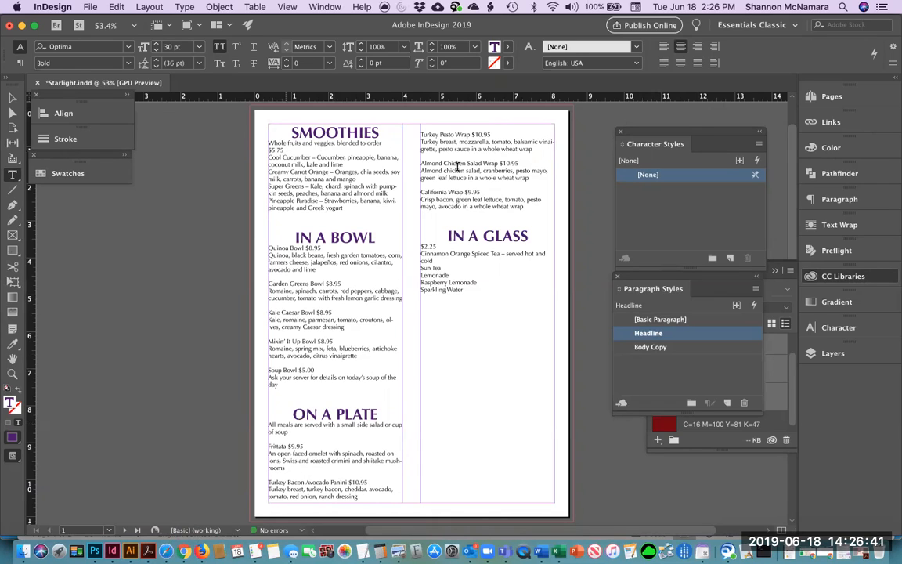
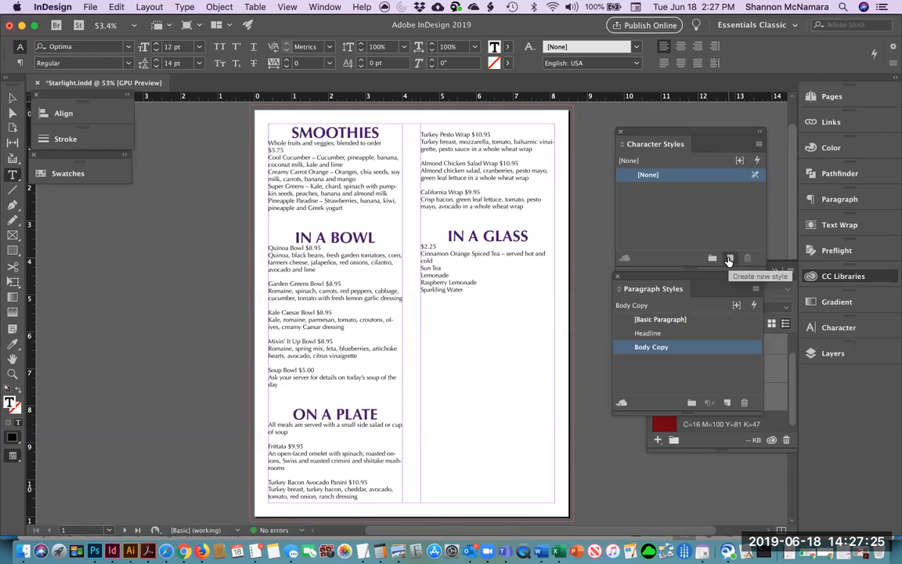
{"action": "left_click", "coordinate": [729, 258]}
{"action": "left_click", "coordinate": [628, 190]}
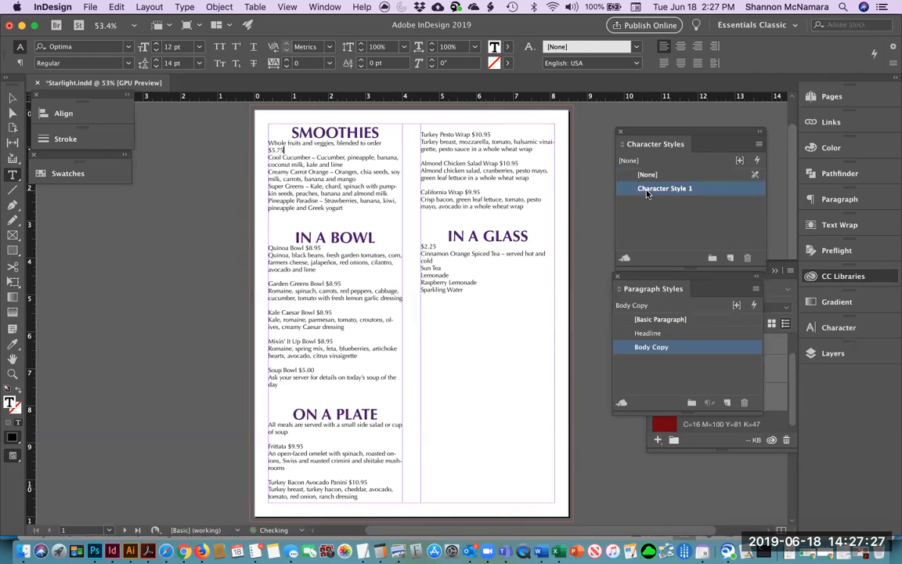
{"action": "double_click", "coordinate": [628, 191]}
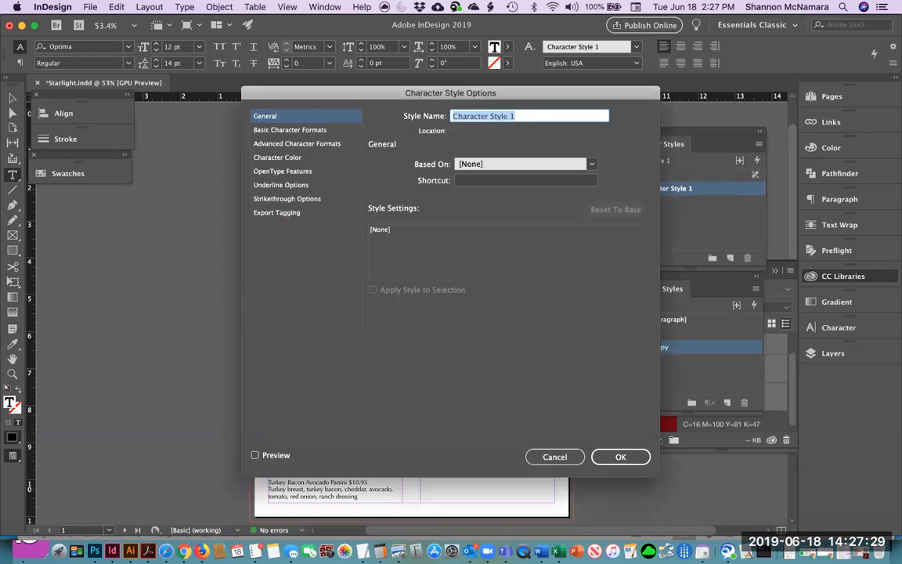
{"action": "type", "text": "bold"}
{"action": "left_click", "coordinate": [283, 130]}
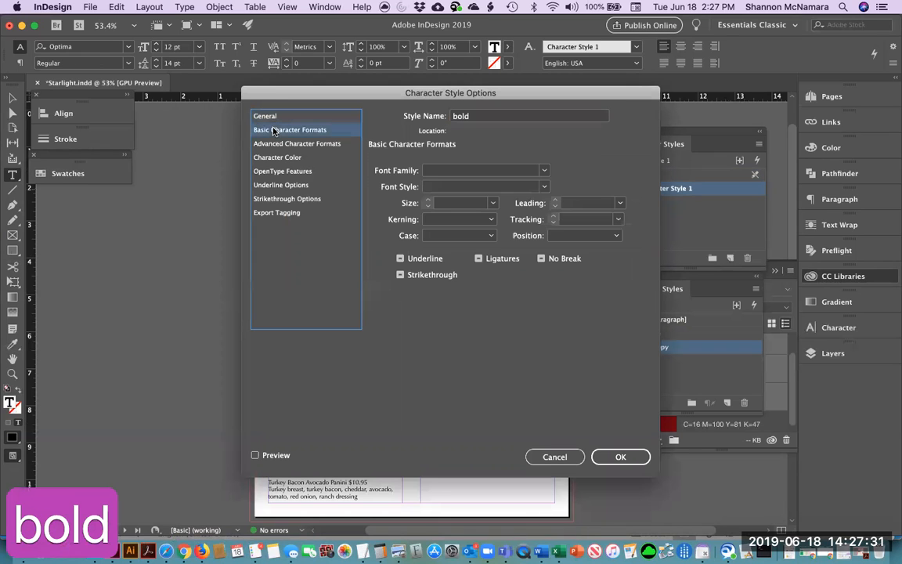
{"action": "left_click", "coordinate": [545, 186]}
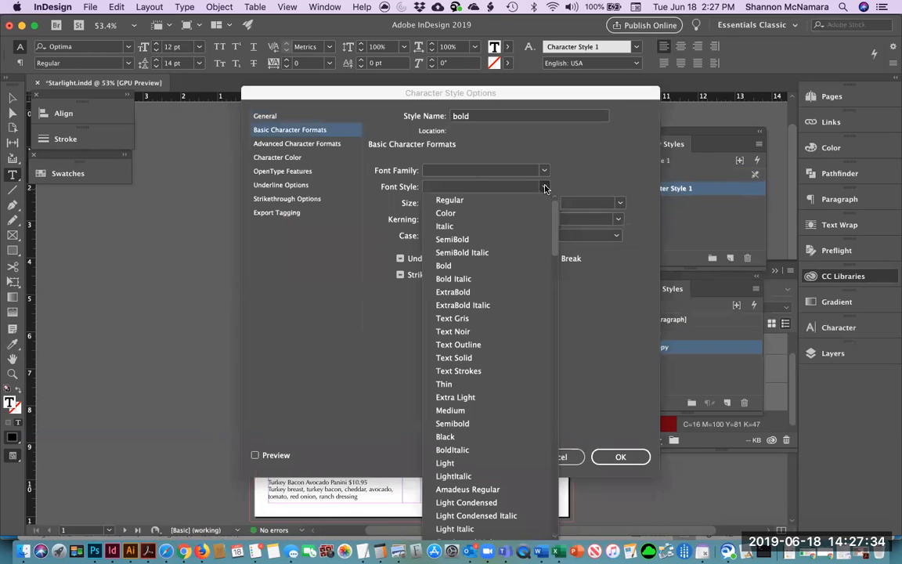
{"action": "left_click", "coordinate": [448, 267]}
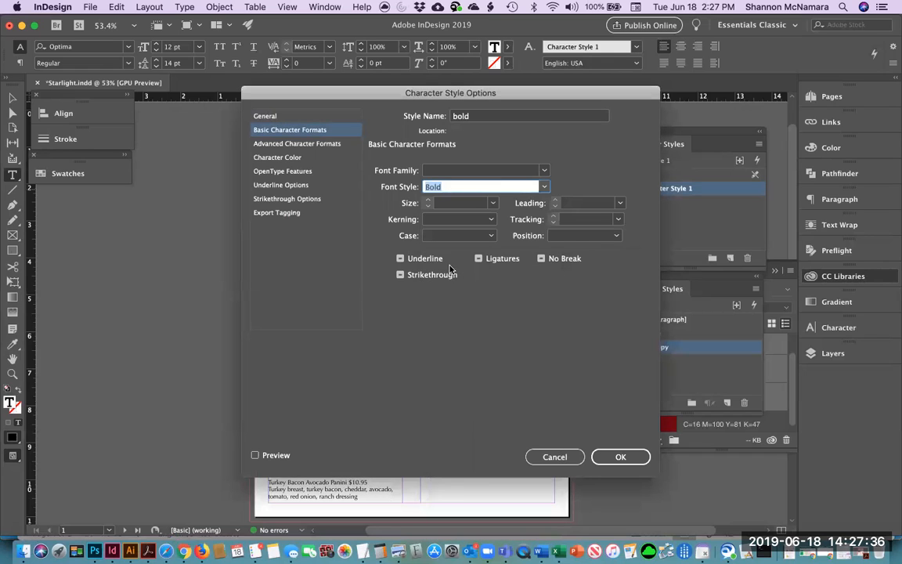
{"action": "left_click", "coordinate": [621, 458]}
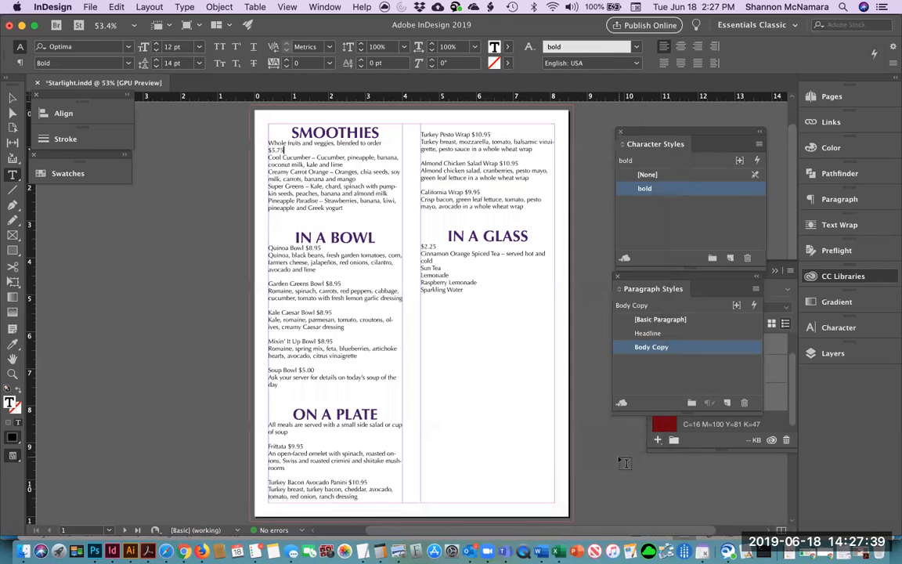
Create another character style and name it bold red prices
{"action": "left_click", "coordinate": [731, 259]}
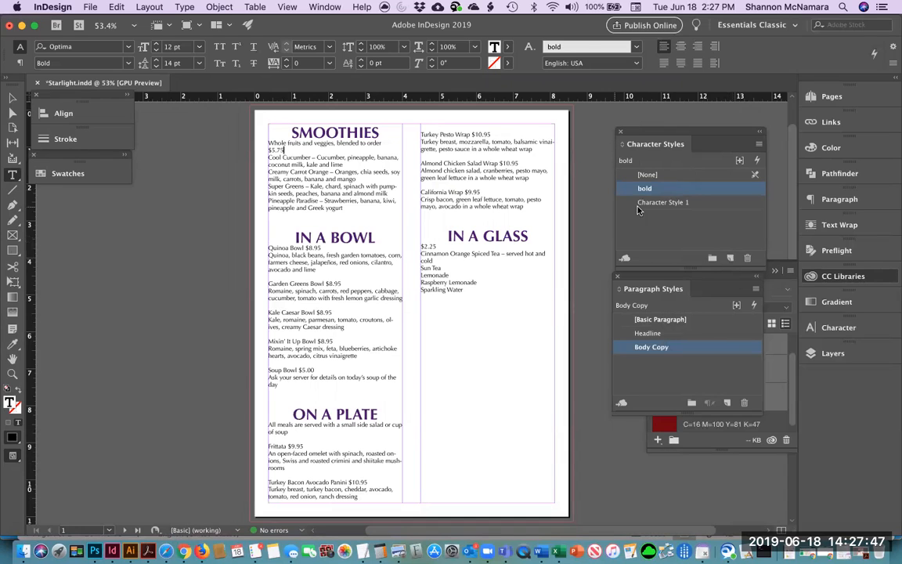
{"action": "left_click", "coordinate": [635, 205]}
{"action": "double_click", "coordinate": [634, 206]}
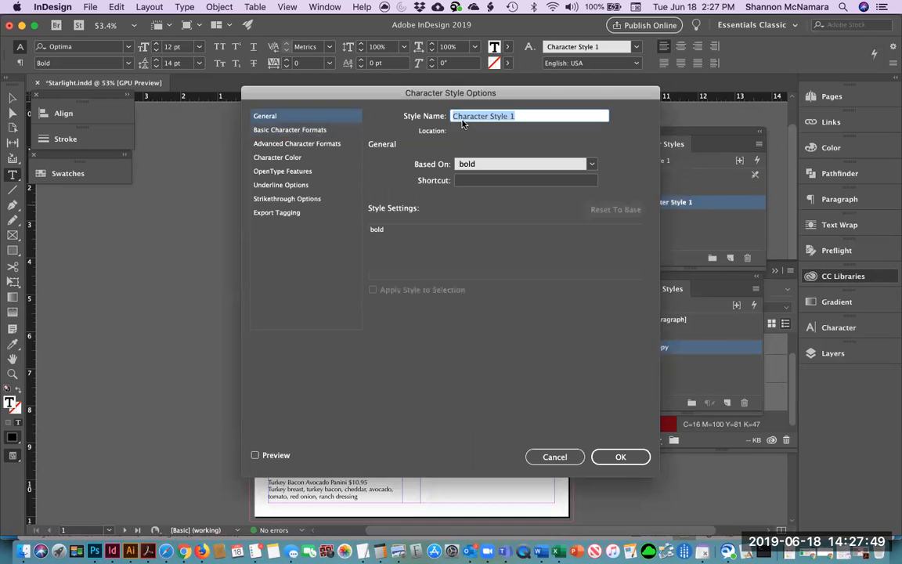
{"action": "type", "text": "bold red"}
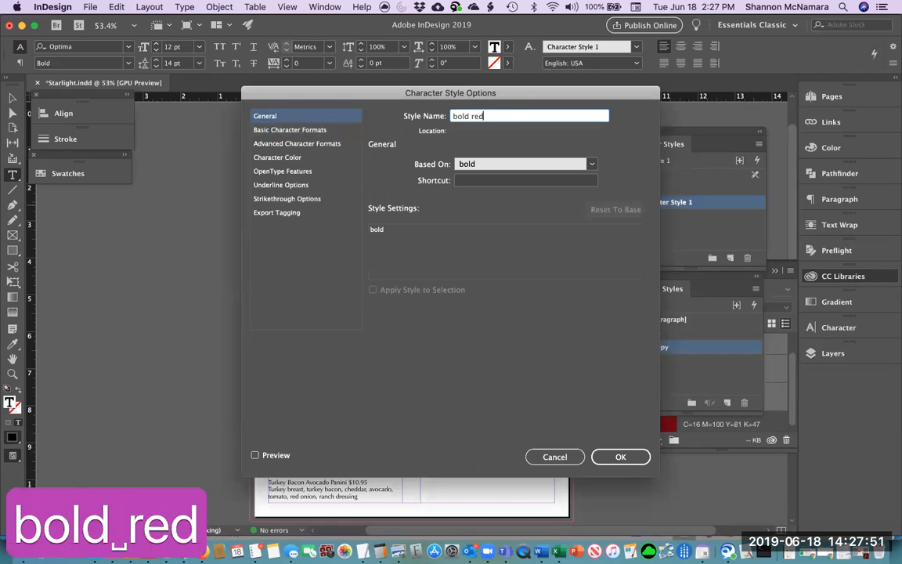
{"action": "type", "text": " prices"}
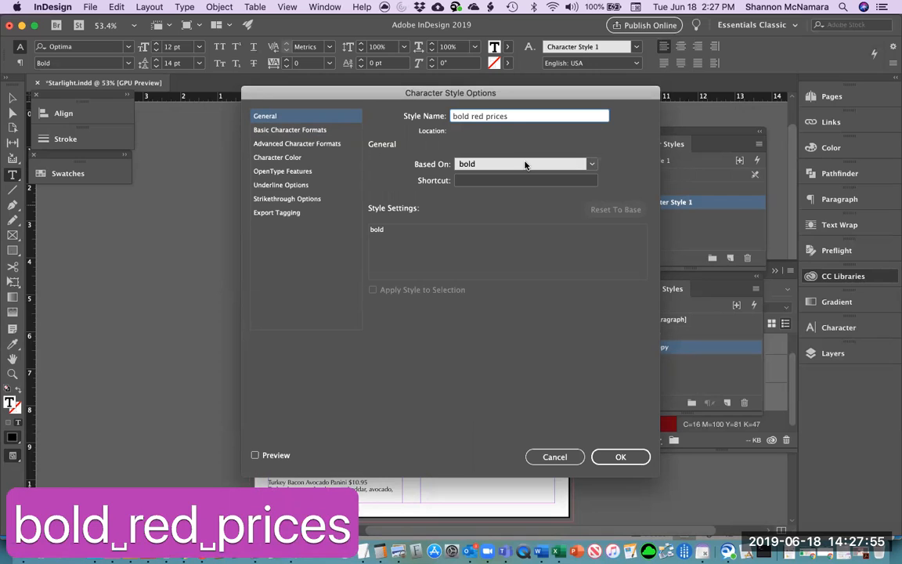
Set the bold red prices character fill to the red C=20 M=100 Y=91 K=10 swatch with no stroke, and save the style
{"action": "left_click", "coordinate": [279, 160]}
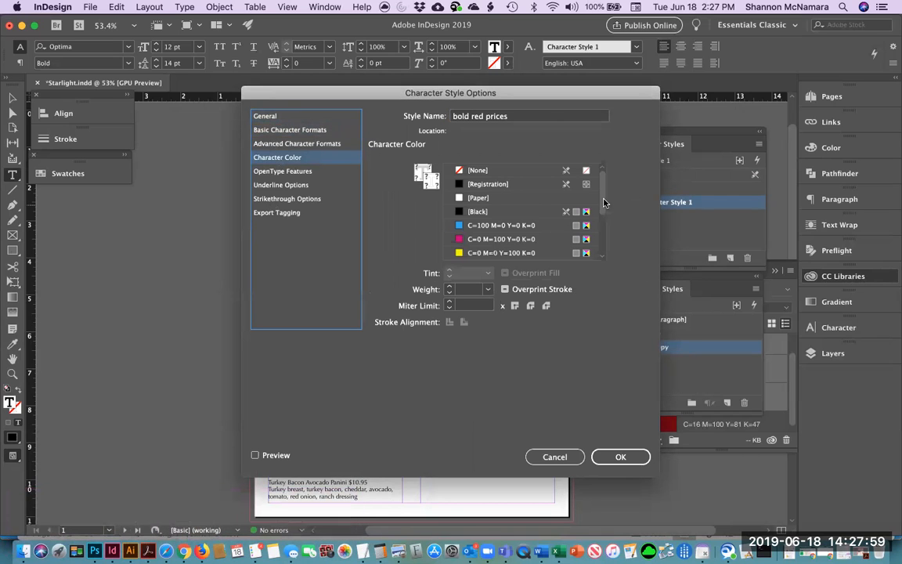
{"action": "left_click_drag", "start_coordinate": [604, 201], "coordinate": [605, 249]}
{"action": "scroll", "coordinate": [604, 249], "scroll_direction": "down", "scroll_amount": 1}
{"action": "left_click", "coordinate": [439, 239]}
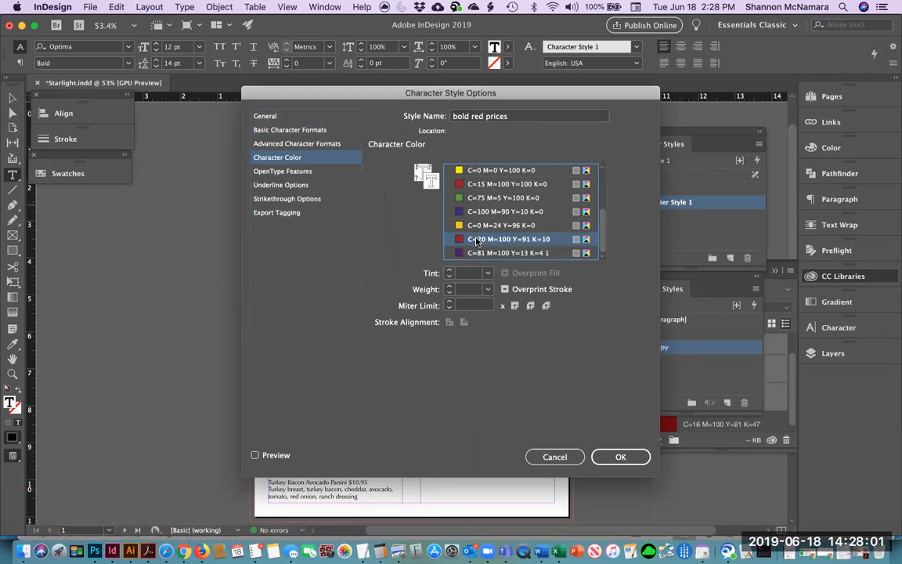
{"action": "left_click", "coordinate": [430, 183]}
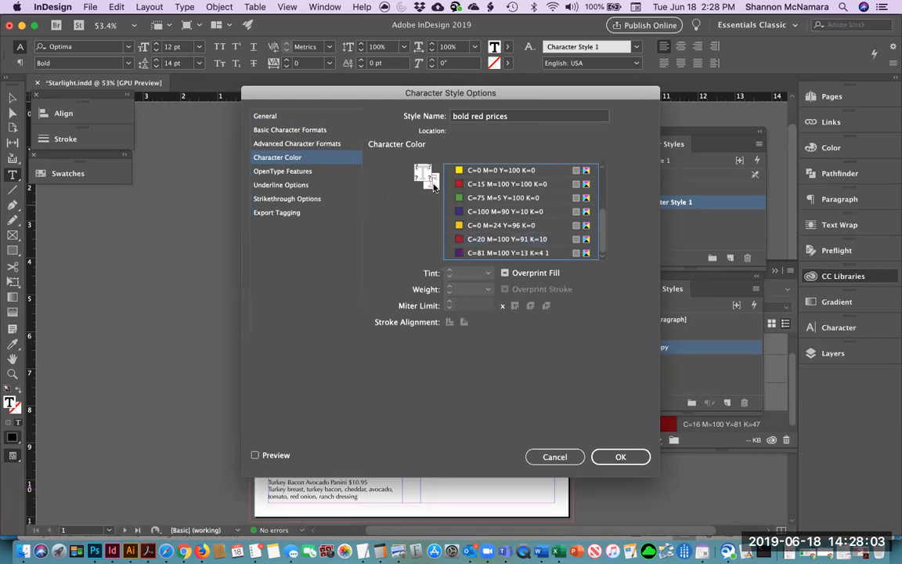
{"action": "left_click", "coordinate": [433, 186]}
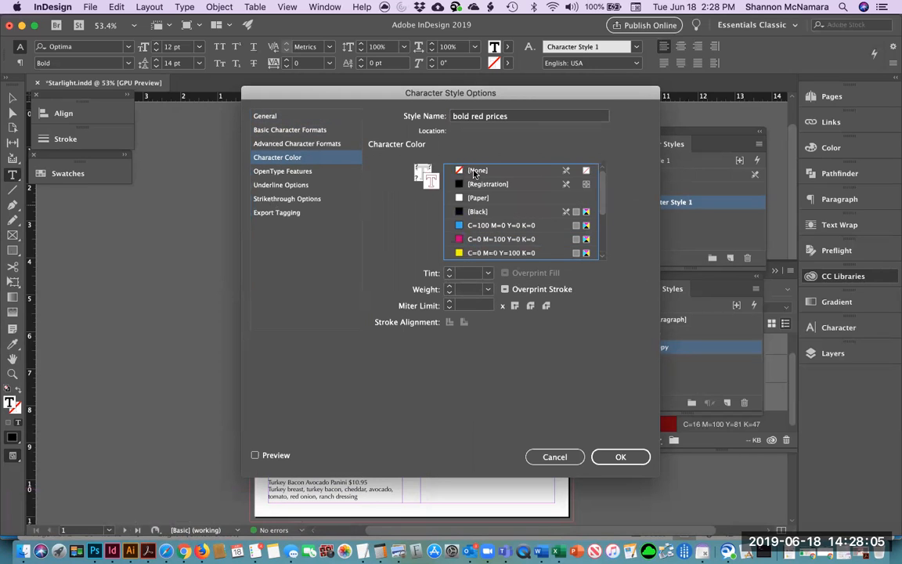
{"action": "left_click", "coordinate": [424, 177]}
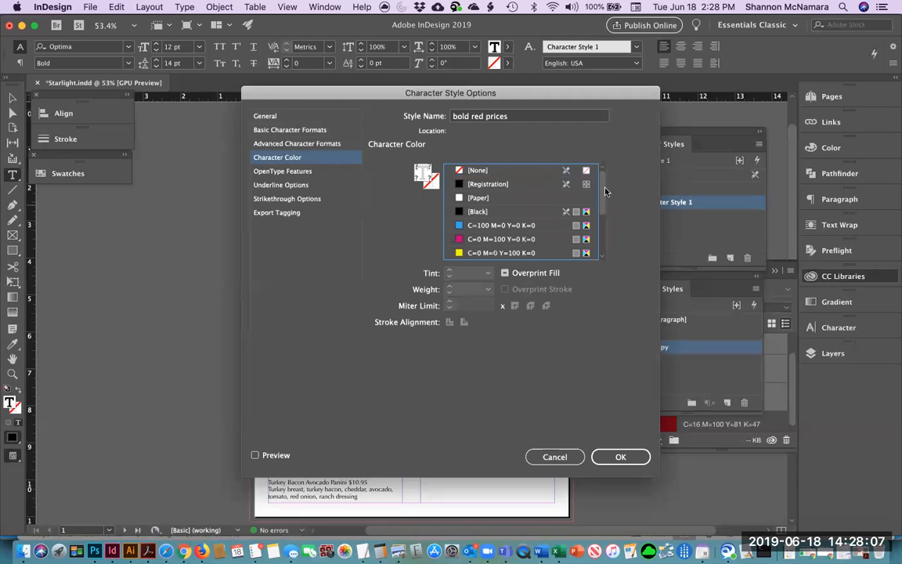
{"action": "scroll", "coordinate": [487, 240], "scroll_direction": "down", "scroll_amount": 2}
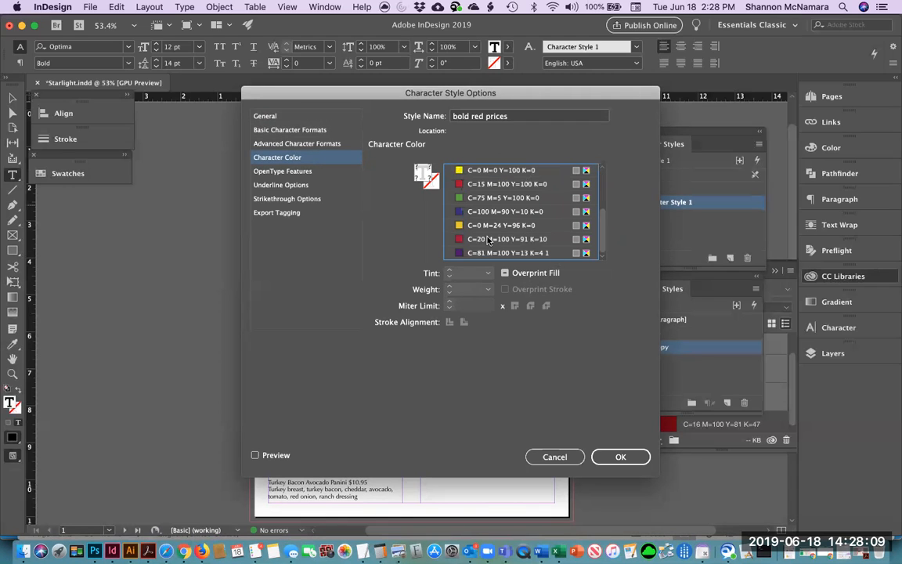
{"action": "left_click", "coordinate": [488, 239]}
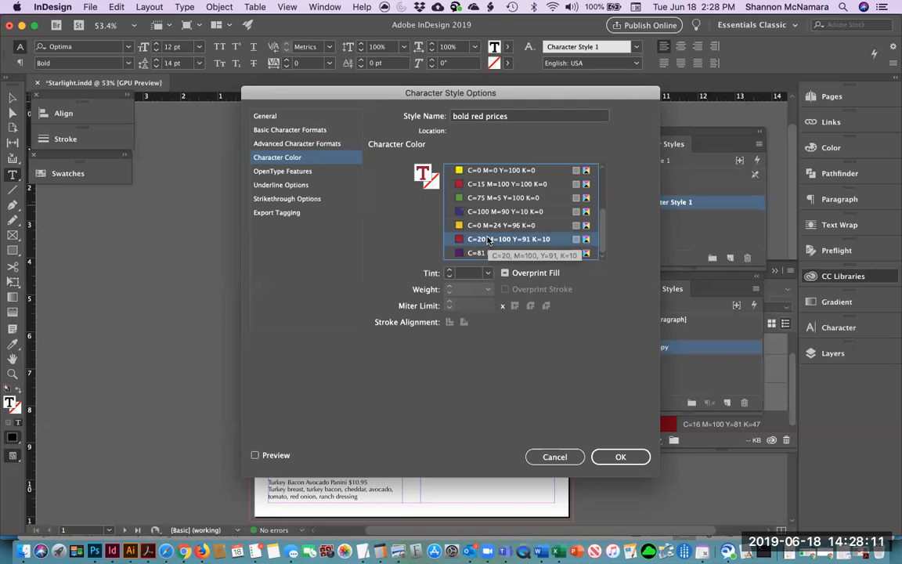
{"action": "left_click", "coordinate": [620, 457]}
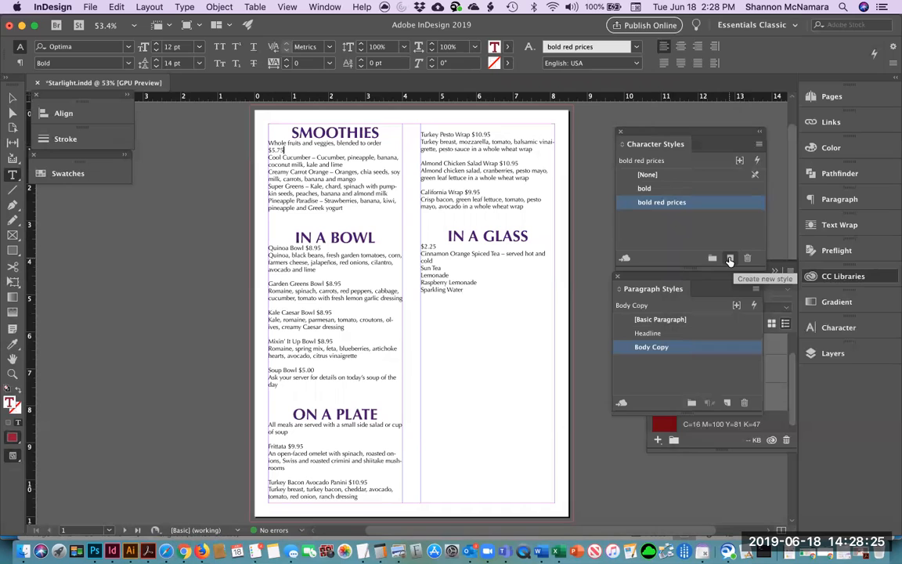
Create a third character style and set it to be based on [None]
{"action": "left_click", "coordinate": [729, 259]}
{"action": "left_click", "coordinate": [628, 220]}
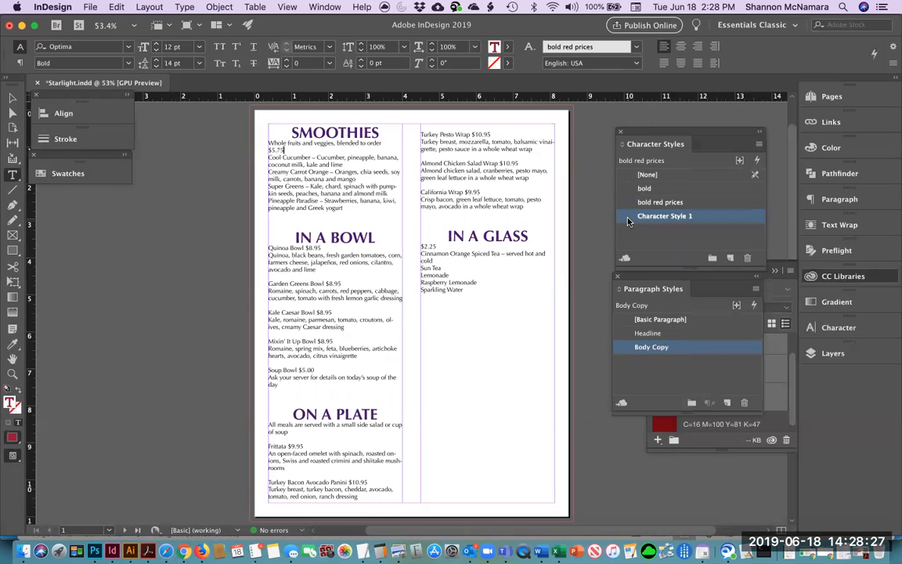
{"action": "double_click", "coordinate": [627, 217]}
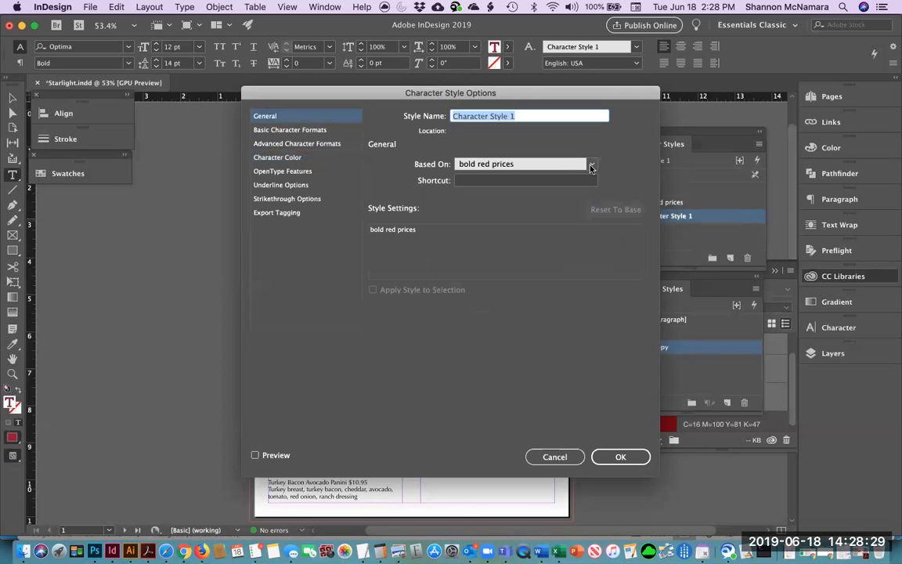
{"action": "left_click", "coordinate": [591, 166]}
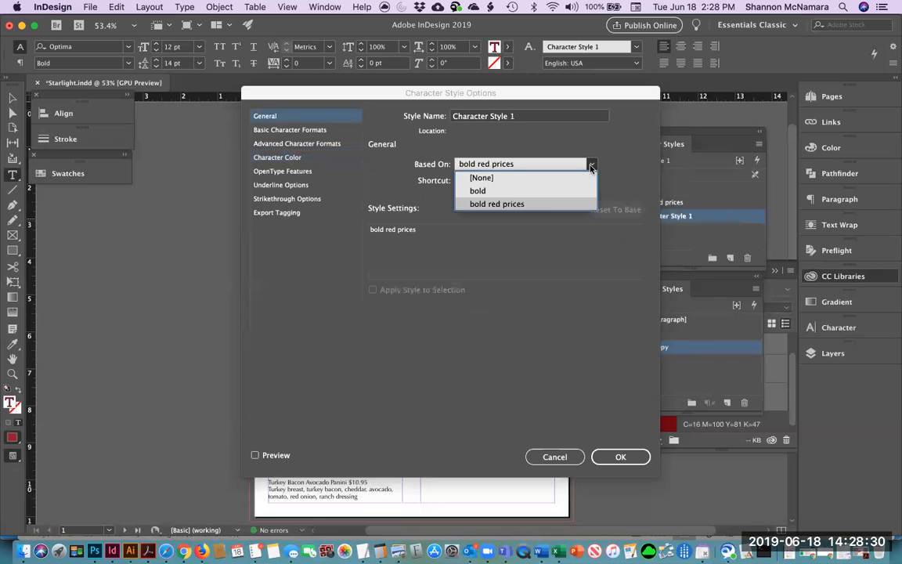
{"action": "left_click", "coordinate": [509, 181]}
Set the new character style's font style to Italic in its basic character formats
{"action": "left_click", "coordinate": [288, 132]}
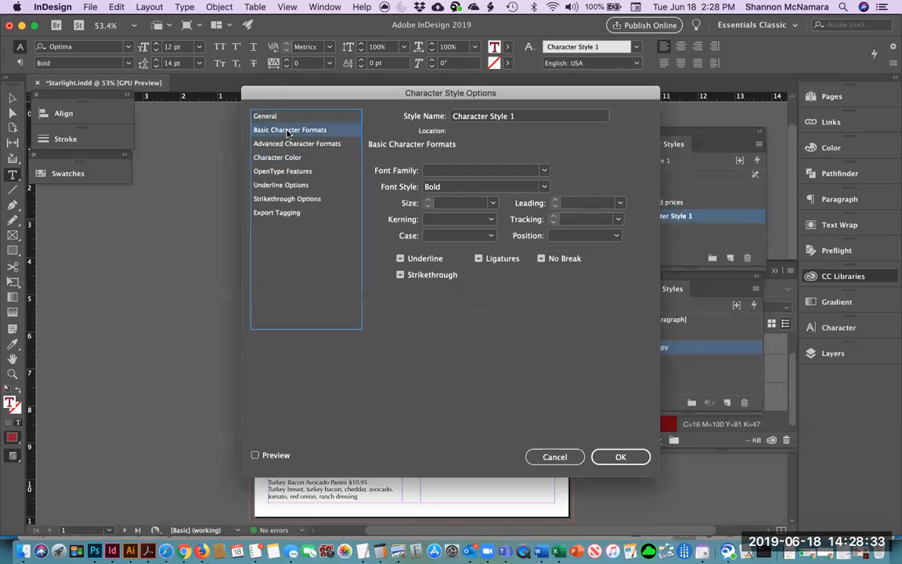
{"action": "left_click", "coordinate": [540, 187]}
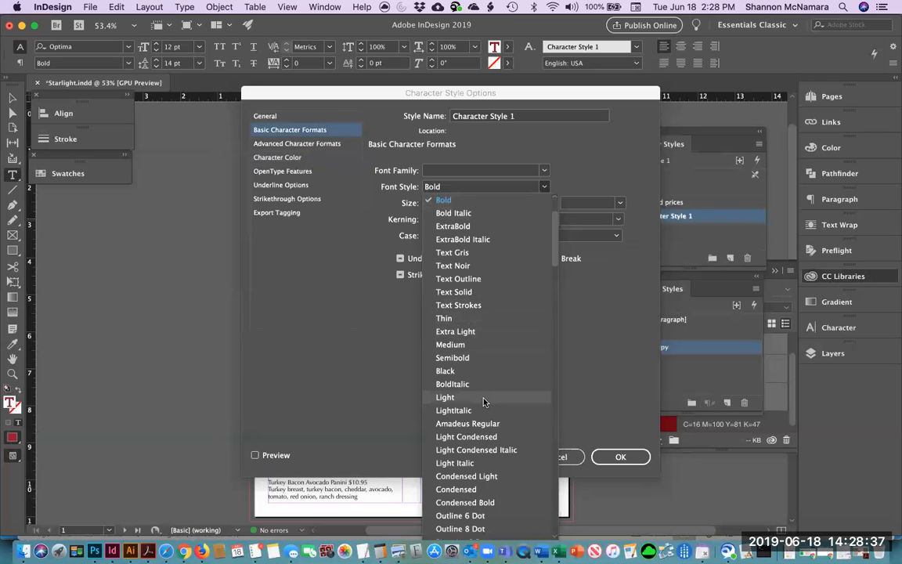
{"action": "scroll", "coordinate": [485, 400], "scroll_direction": "down", "scroll_amount": 2}
{"action": "scroll", "coordinate": [485, 402], "scroll_direction": "down", "scroll_amount": 12}
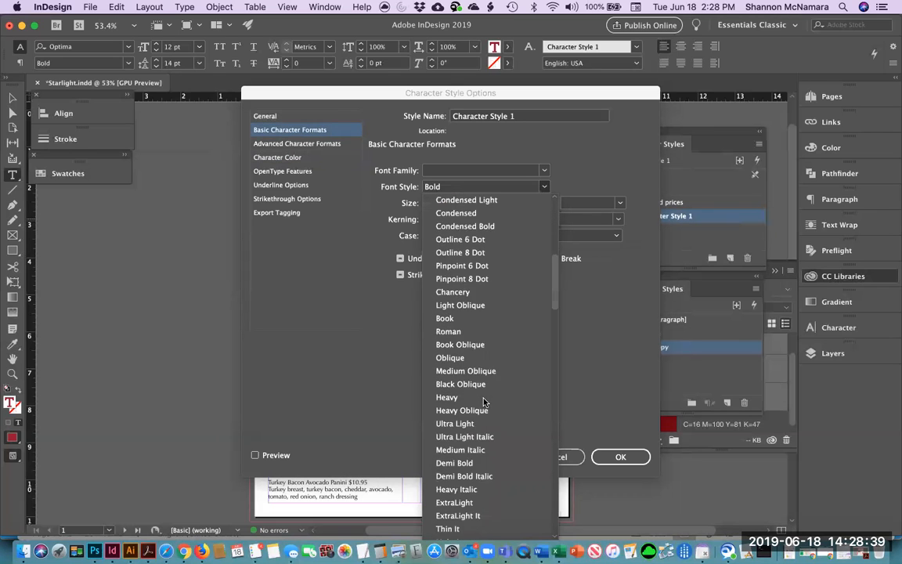
{"action": "scroll", "coordinate": [485, 402], "scroll_direction": "down", "scroll_amount": 12}
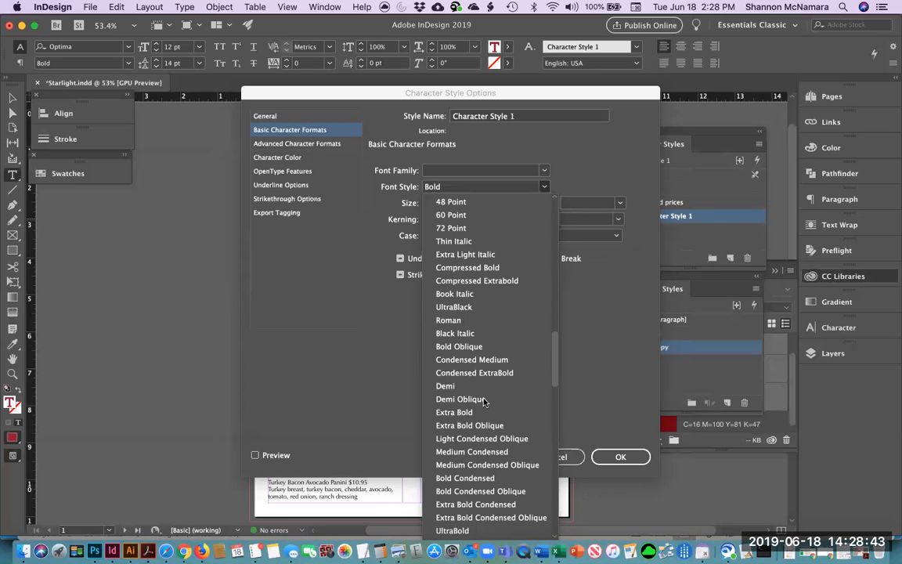
{"action": "scroll", "coordinate": [484, 401], "scroll_direction": "up", "scroll_amount": 20}
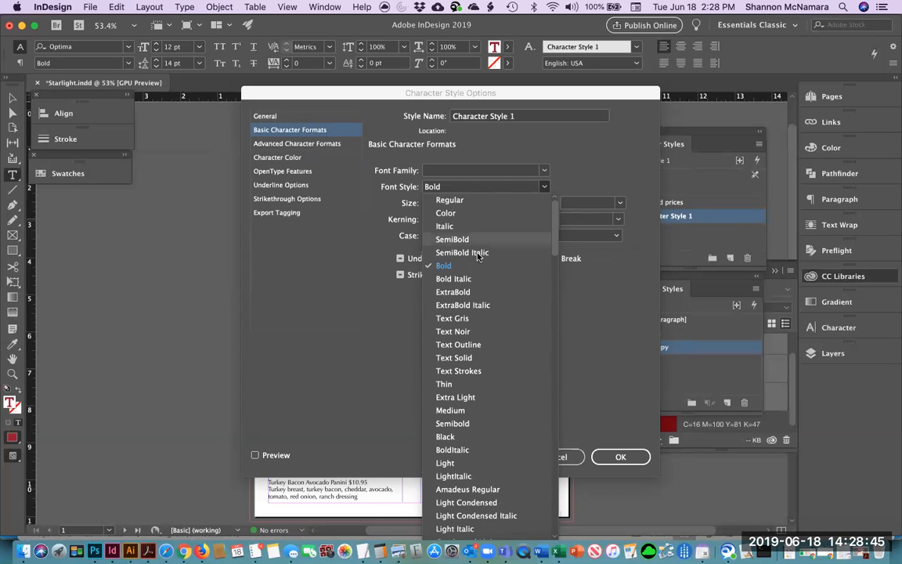
{"action": "left_click", "coordinate": [445, 227]}
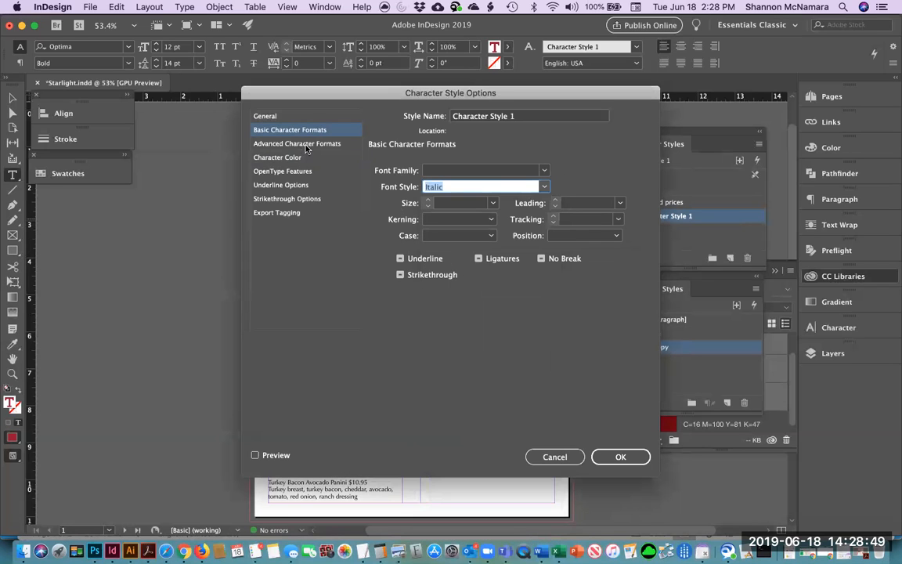
Set the new character style's fill to the purple C=81 M=100 Y=13 K=4 1 swatch and name the style italic
{"action": "left_click", "coordinate": [277, 158]}
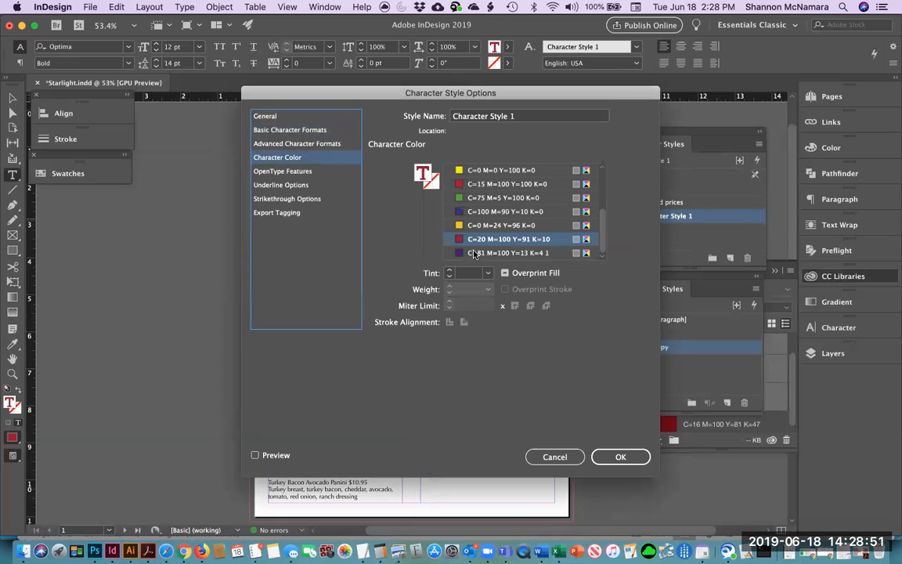
{"action": "left_click", "coordinate": [474, 253]}
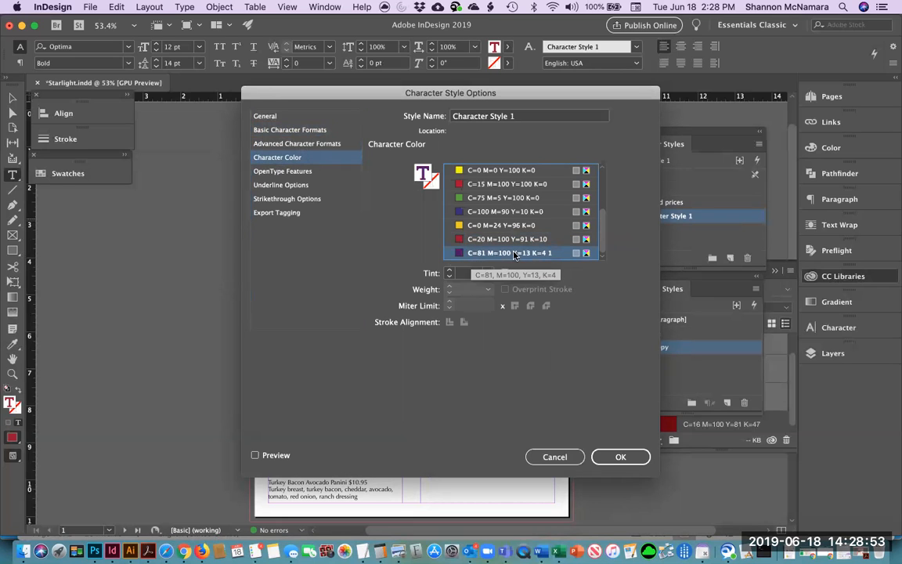
{"action": "left_click", "coordinate": [620, 457]}
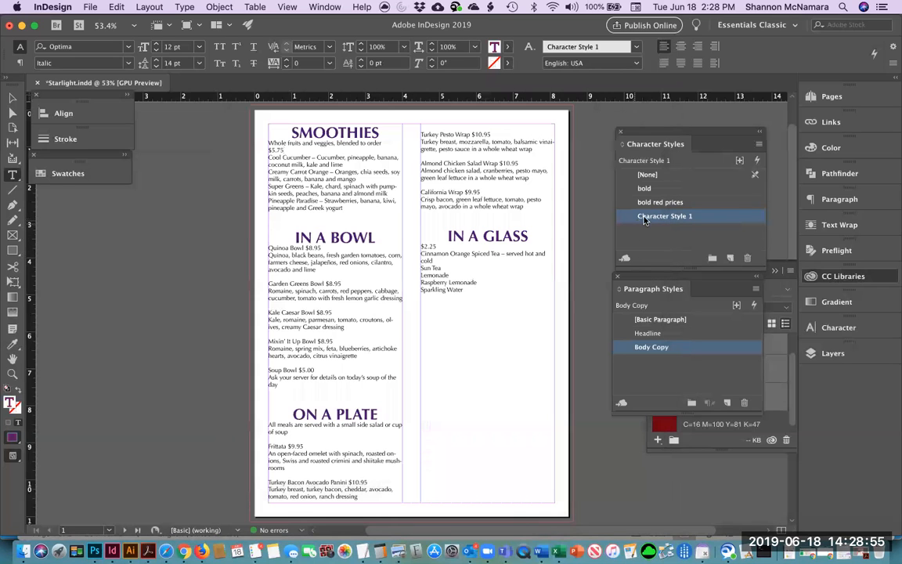
{"action": "double_click", "coordinate": [644, 220]}
{"action": "type", "text": "italic"}
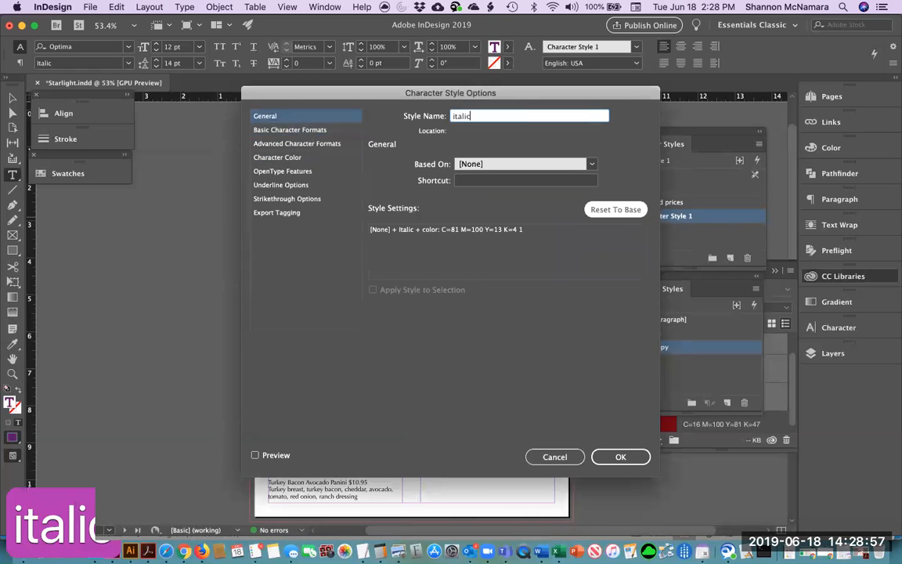
{"action": "key", "text": "Return"}
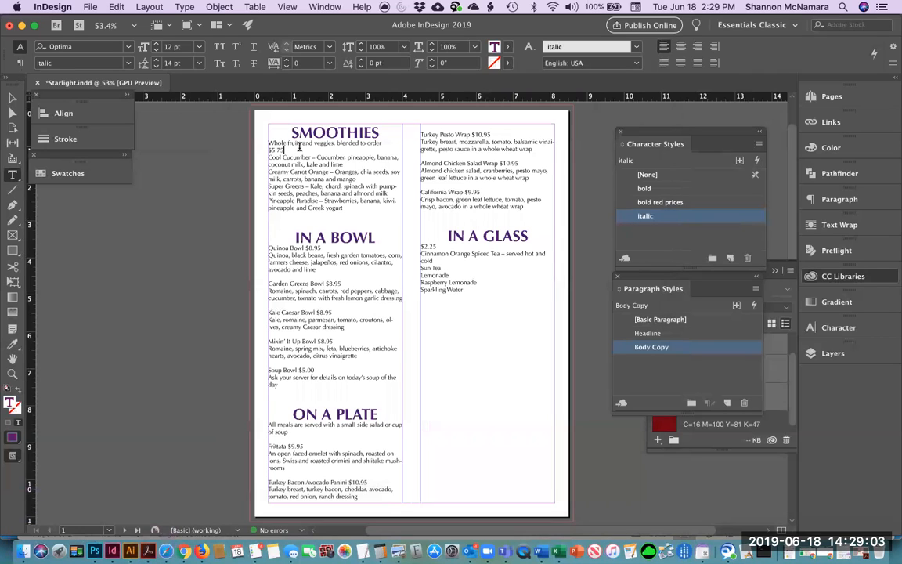
Apply the italic character style to the line "Whole fruits and veggies, blended to order" under SMOOTHIES
{"action": "left_click", "coordinate": [403, 147]}
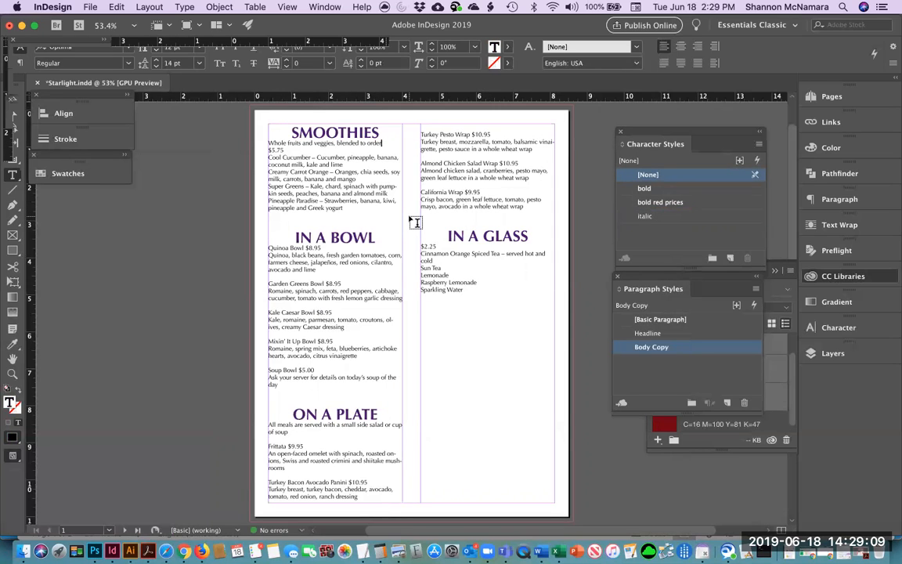
{"action": "key", "text": "super+shift+Left"}
{"action": "key", "text": "super+shift+Left"}
{"action": "key", "text": "super+shift+Left"}
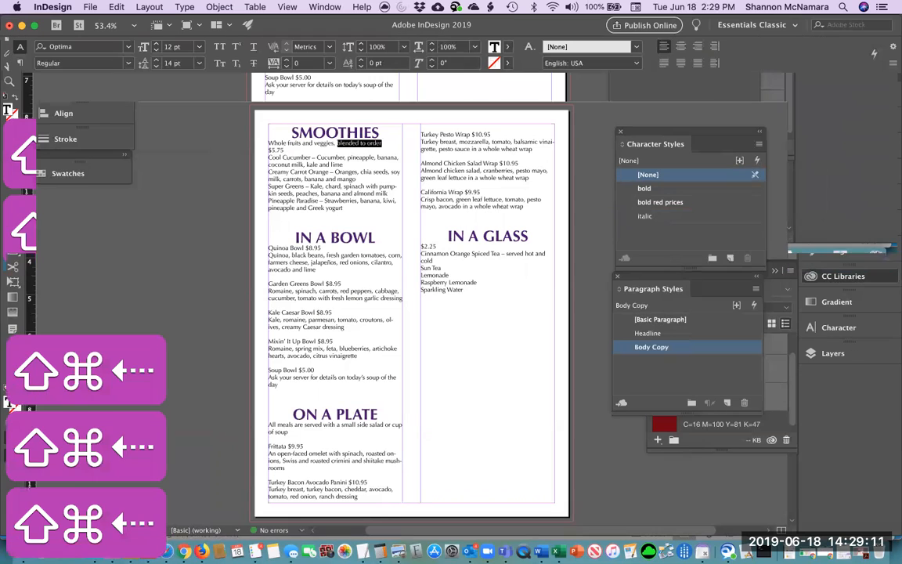
{"action": "key", "text": "super+shift+Left"}
{"action": "key", "text": "super+shift+Left"}
{"action": "key", "text": "super+shift+Left"}
{"action": "key", "text": "super+shift+Left"}
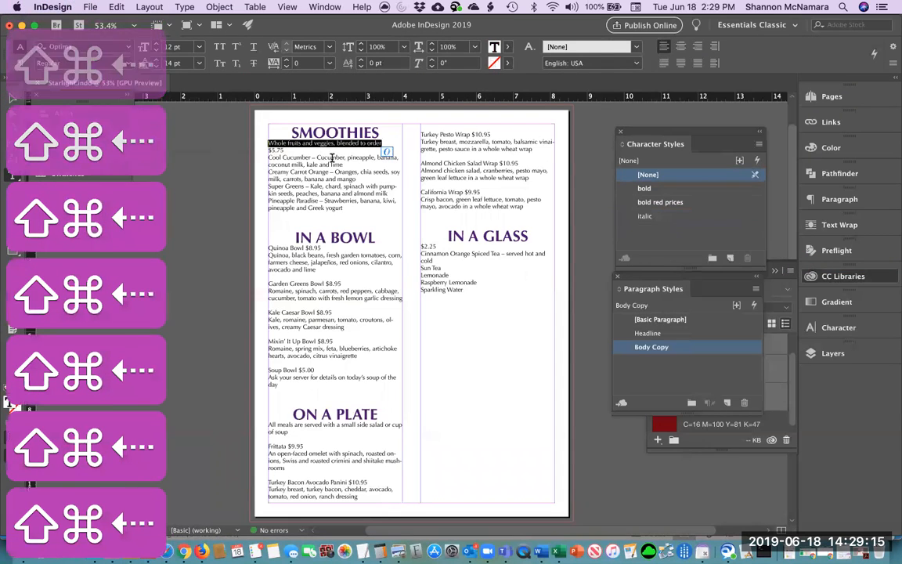
{"action": "left_click", "coordinate": [631, 217]}
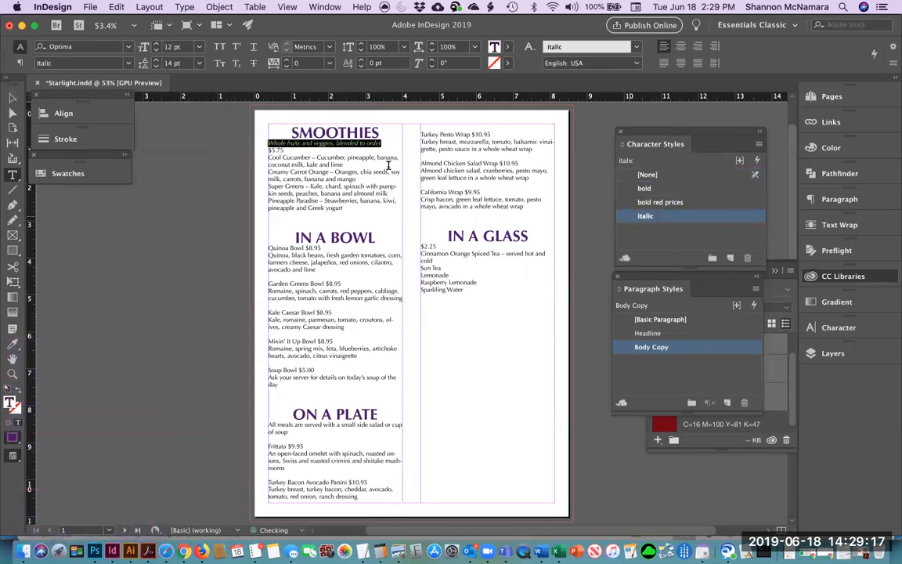
{"action": "left_click", "coordinate": [366, 143]}
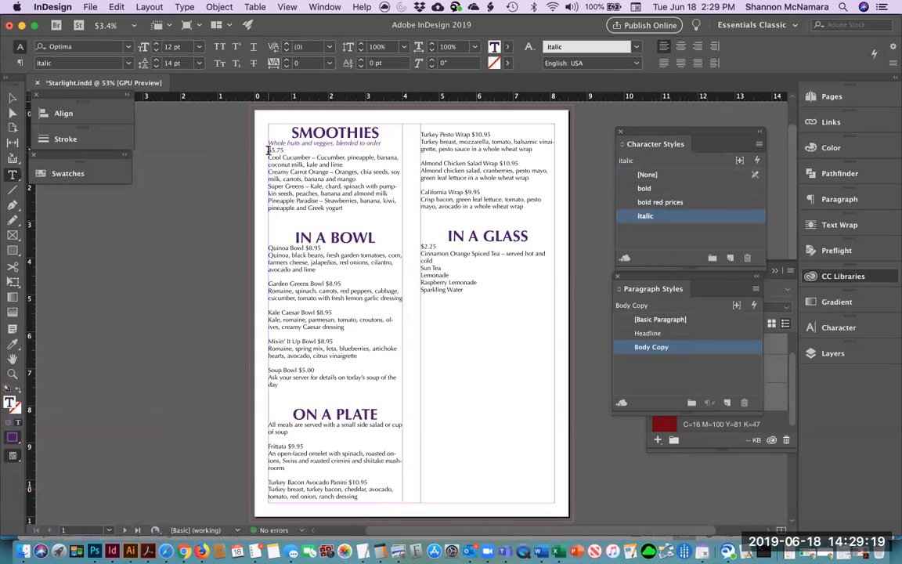
{"action": "left_click", "coordinate": [394, 186]}
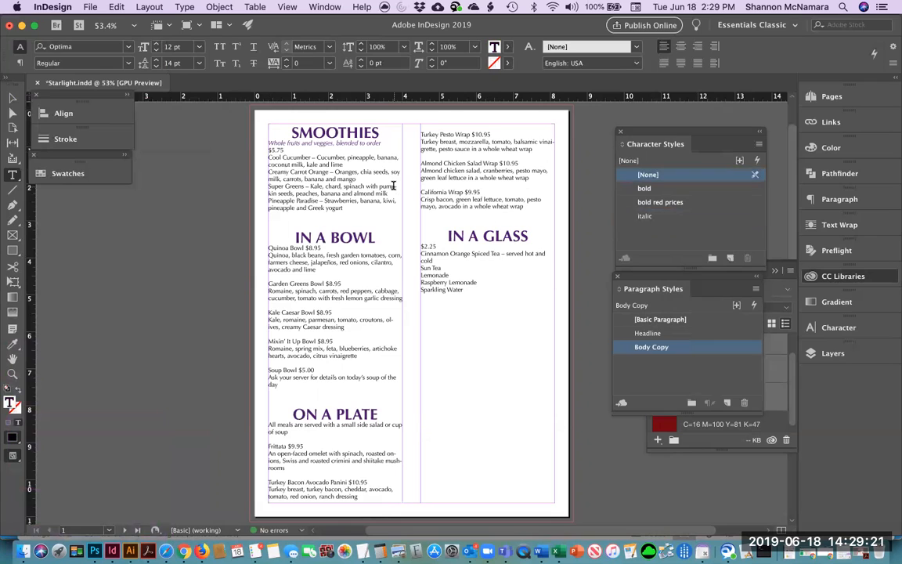
{"action": "key", "text": "BackSpace"}
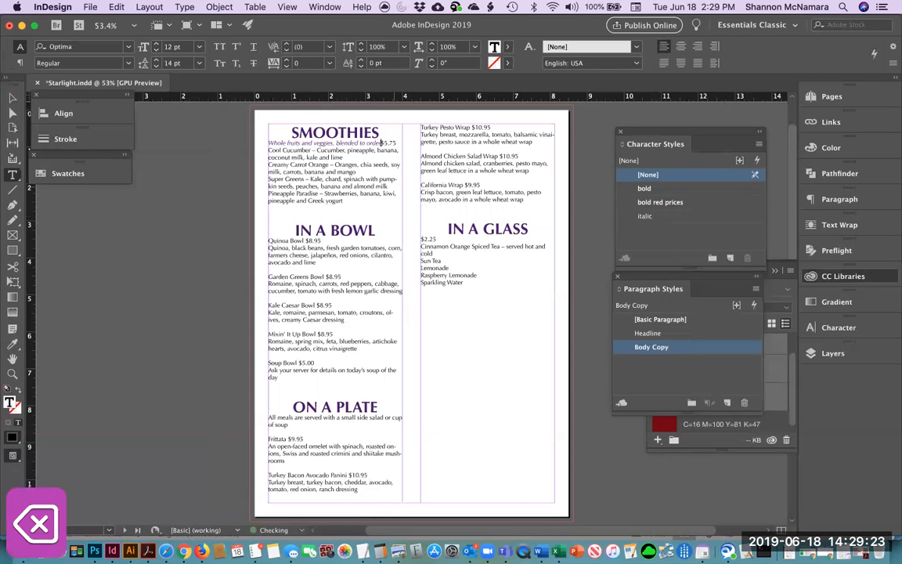
{"action": "key", "text": "Return"}
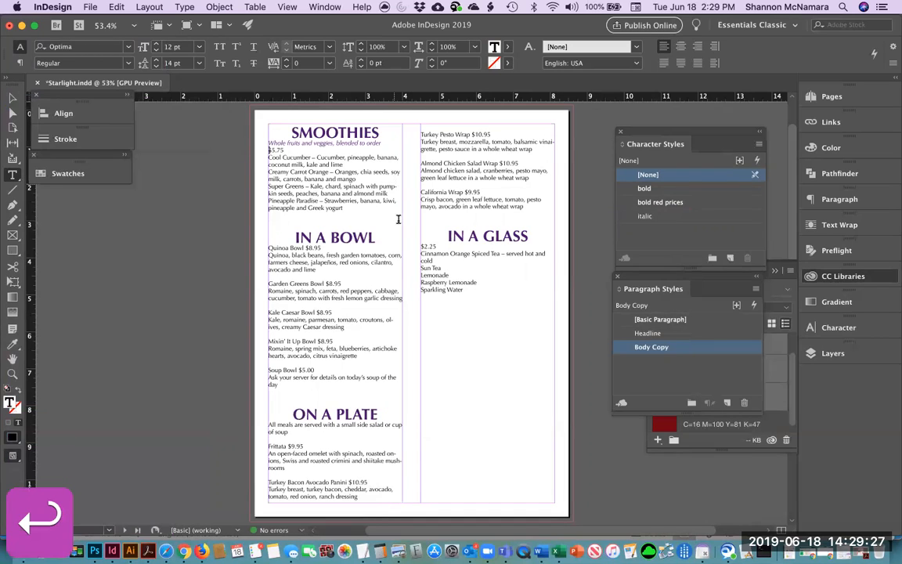
Apply the bold red prices character style to the $5.75 price under SMOOTHIES
{"action": "left_click", "coordinate": [284, 150]}
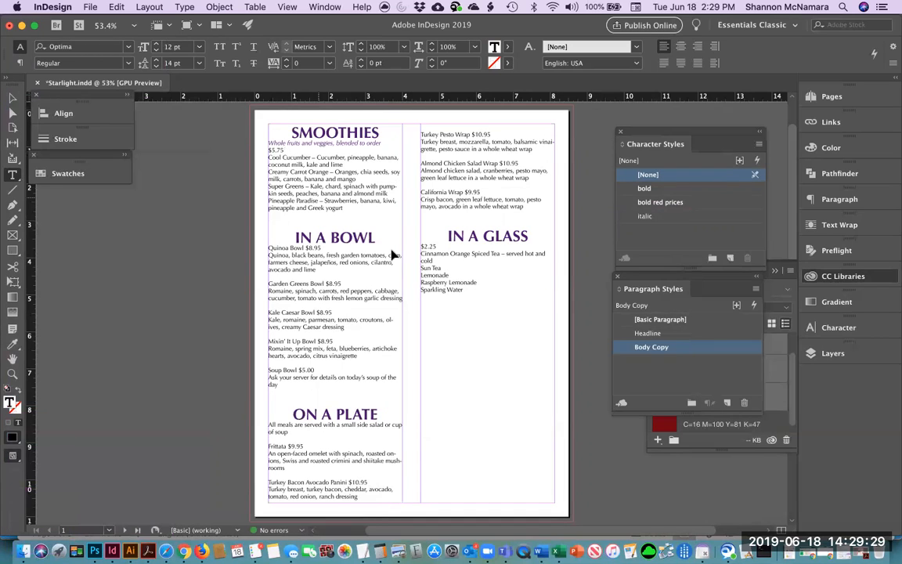
{"action": "key", "text": "shift+super+Left"}
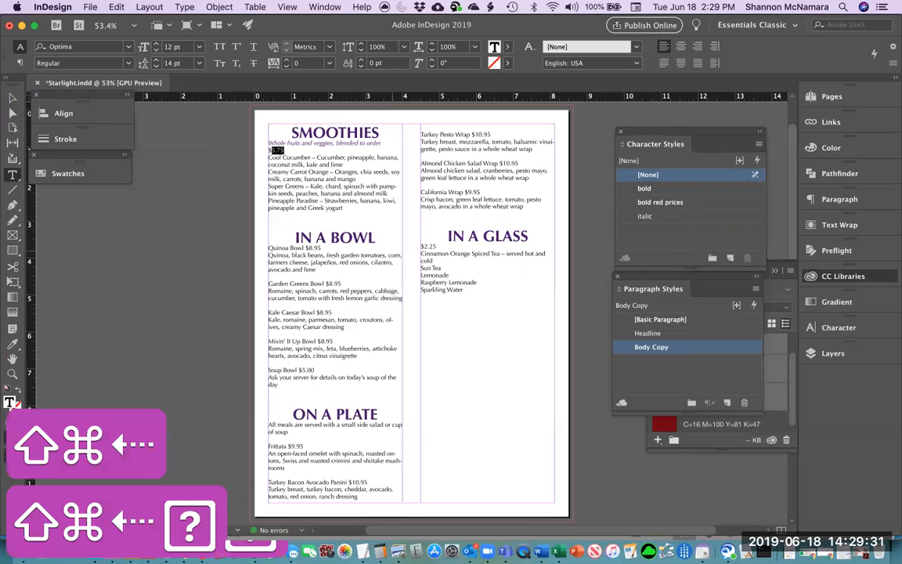
{"action": "left_click", "coordinate": [644, 204]}
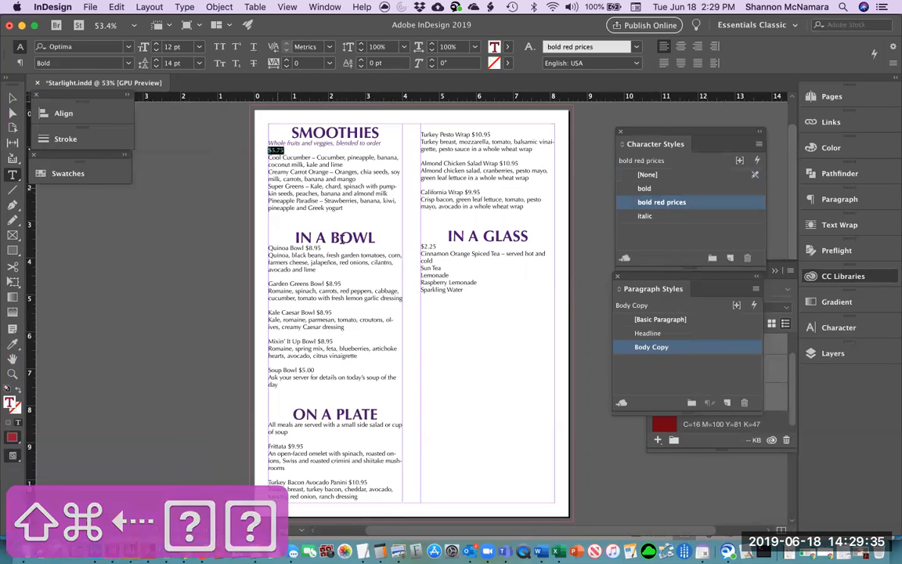
Apply the bold character style to the smoothie names Cool Cucumber, Creamy Carrot Orange, Super Greens and Pineapple Paradise, including their dashes
{"action": "left_click", "coordinate": [313, 156]}
{"action": "key", "text": "shift+super+Left"}
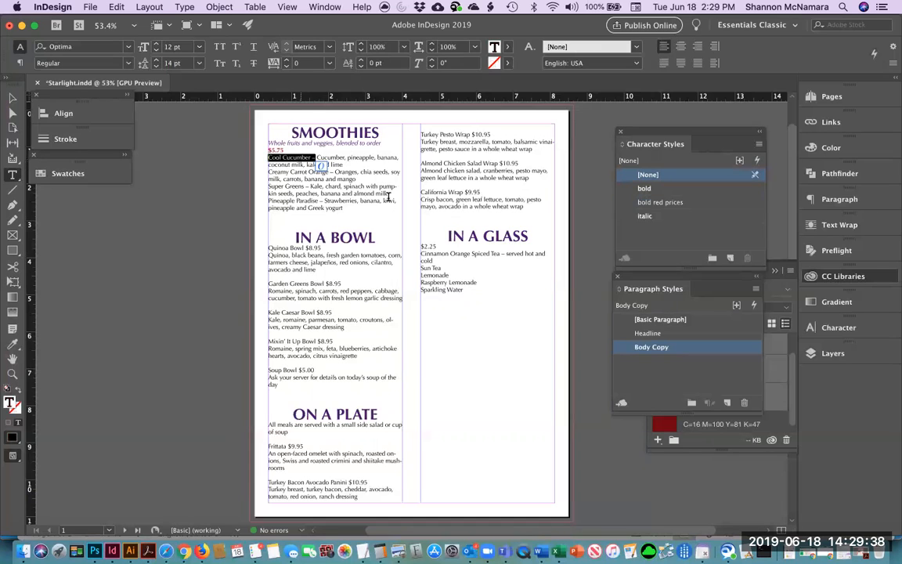
{"action": "left_click", "coordinate": [643, 189]}
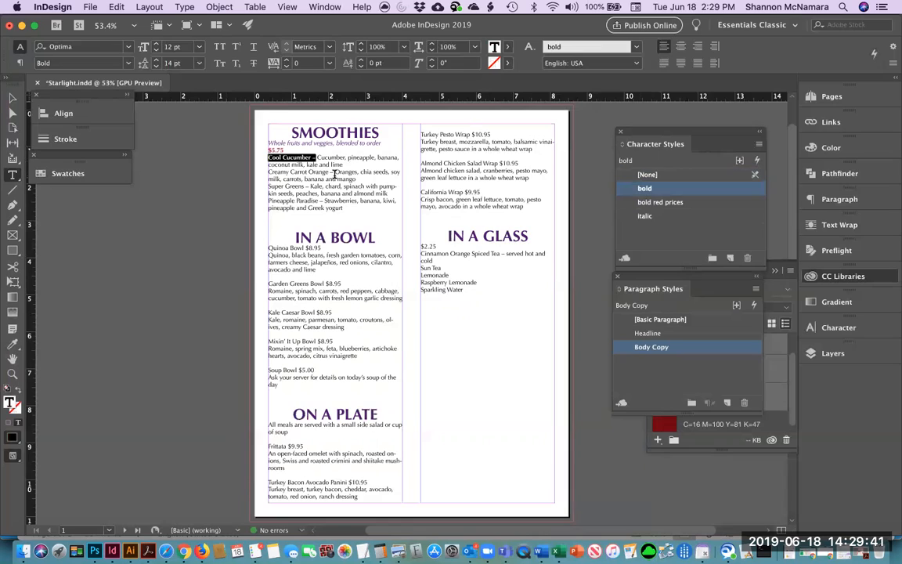
{"action": "left_click_drag", "start_coordinate": [333, 171], "coordinate": [268, 172]}
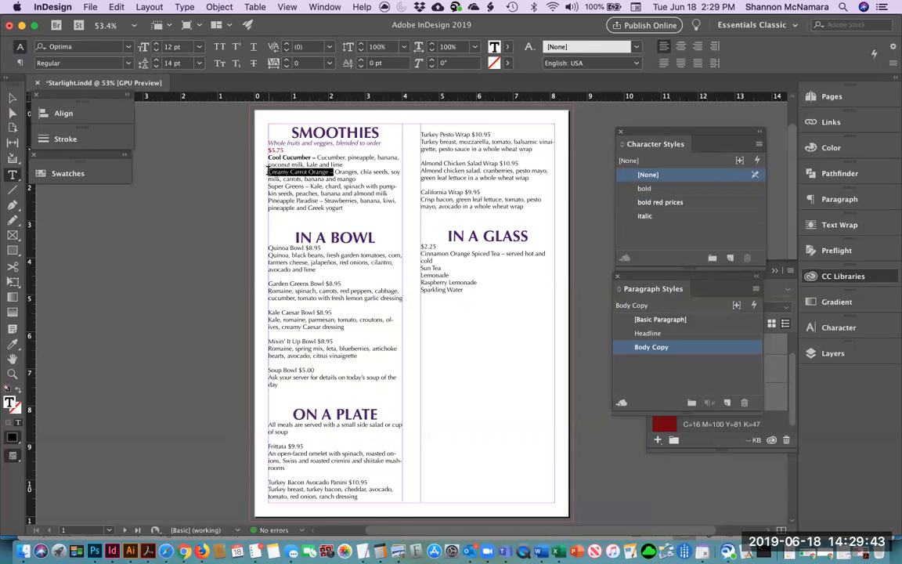
{"action": "left_click", "coordinate": [644, 188]}
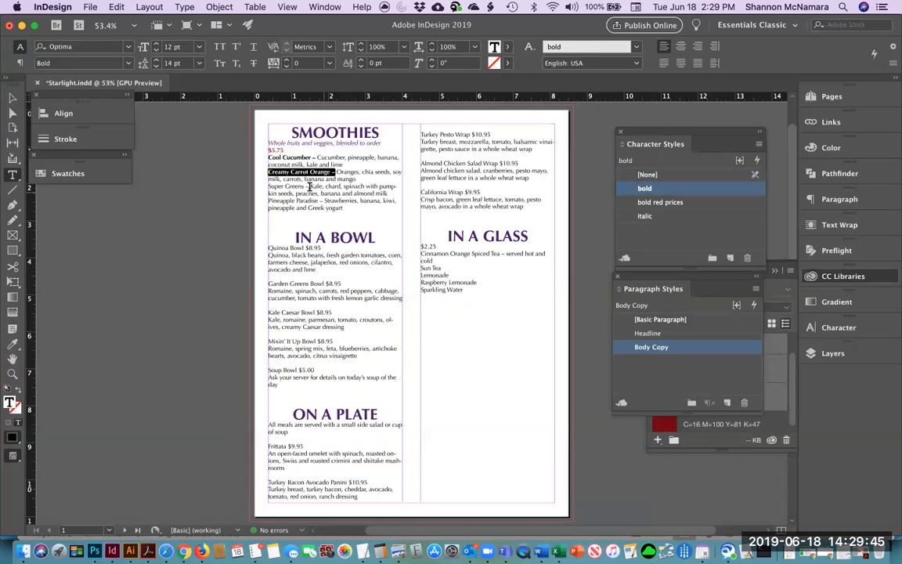
{"action": "left_click_drag", "start_coordinate": [309, 186], "coordinate": [267, 187]}
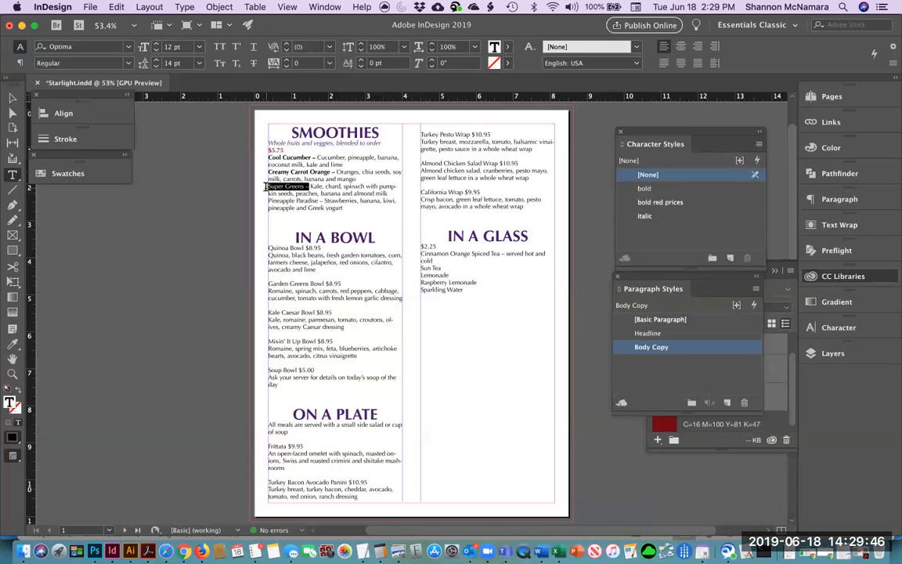
{"action": "left_click", "coordinate": [643, 188]}
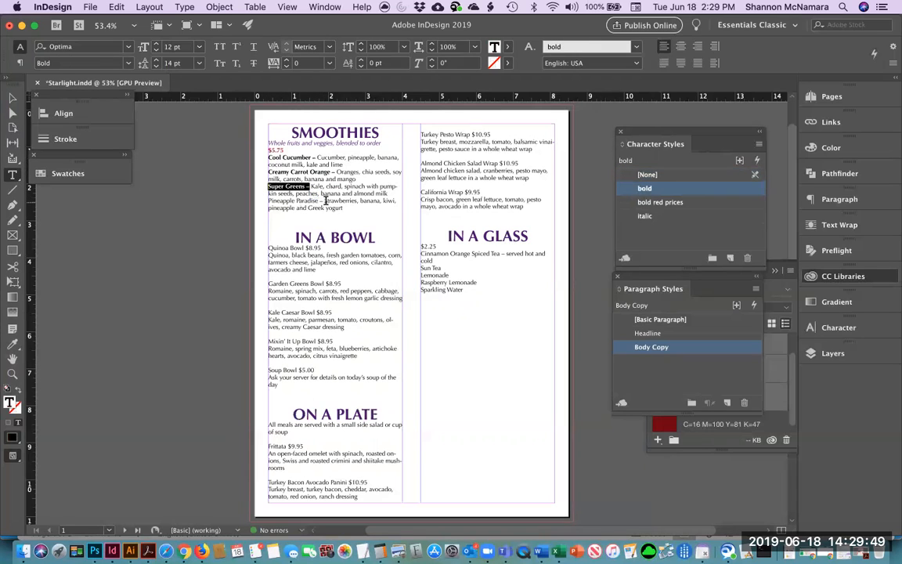
{"action": "left_click_drag", "start_coordinate": [323, 201], "coordinate": [268, 202]}
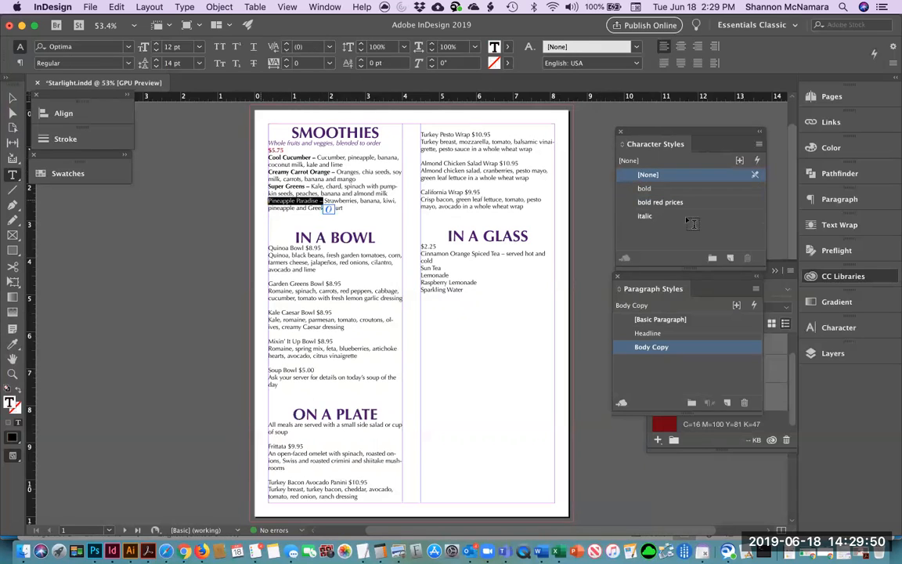
{"action": "left_click", "coordinate": [645, 189]}
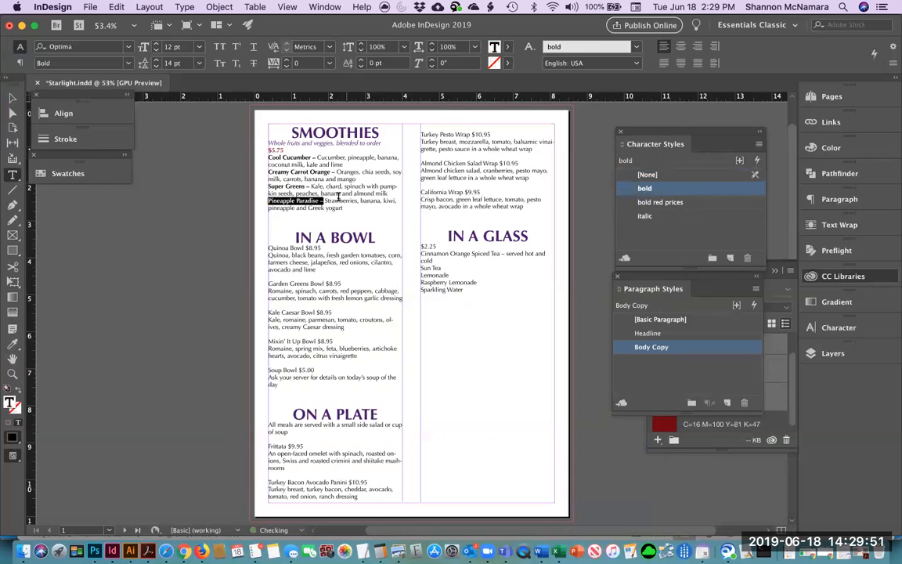
Edit the bold character style to use the purple C=81 M=100 Y=13 K=4 1 swatch as fill and no stroke
{"action": "left_click", "coordinate": [648, 242]}
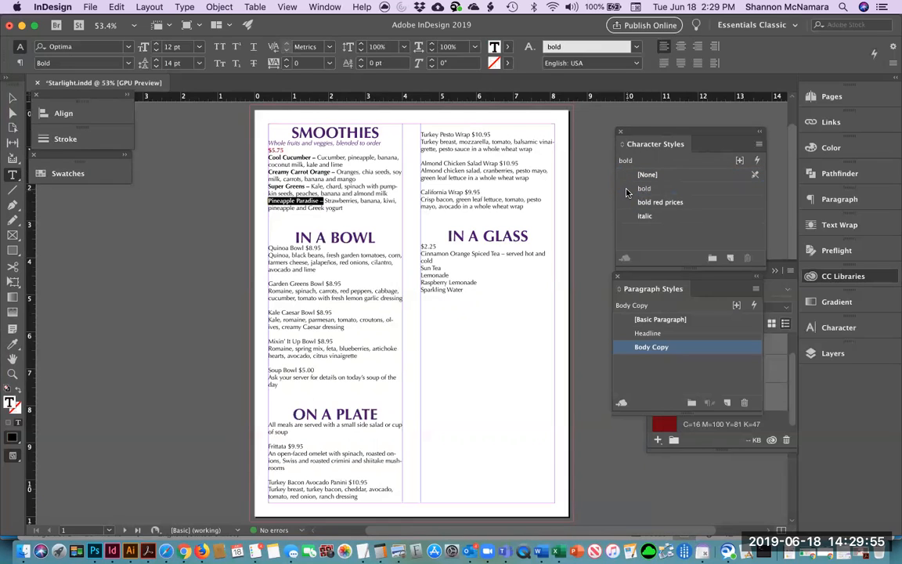
{"action": "double_click", "coordinate": [636, 189]}
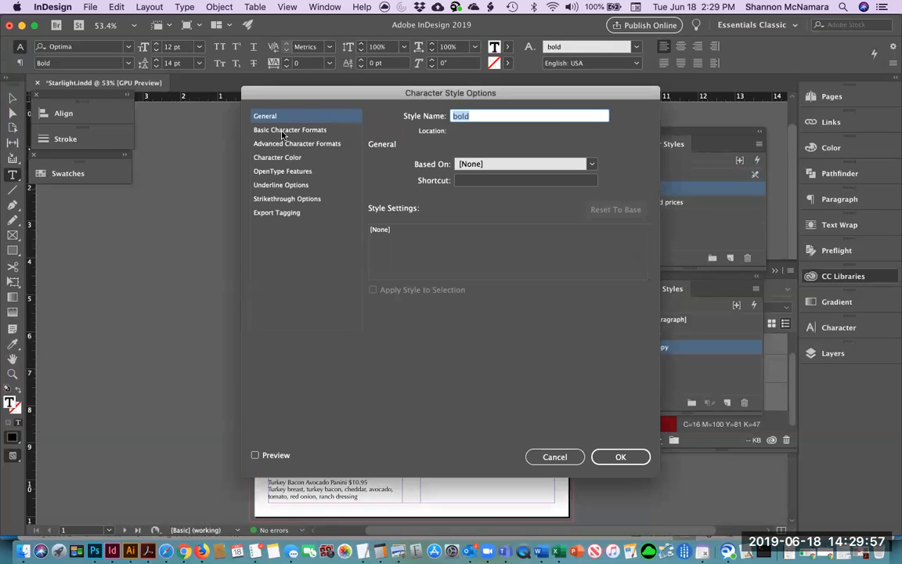
{"action": "left_click", "coordinate": [278, 157]}
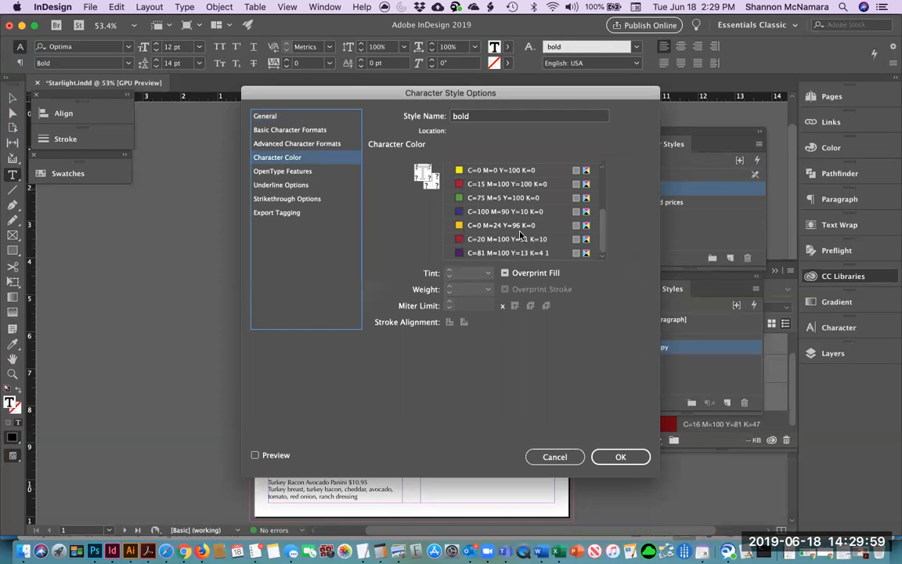
{"action": "left_click", "coordinate": [468, 253]}
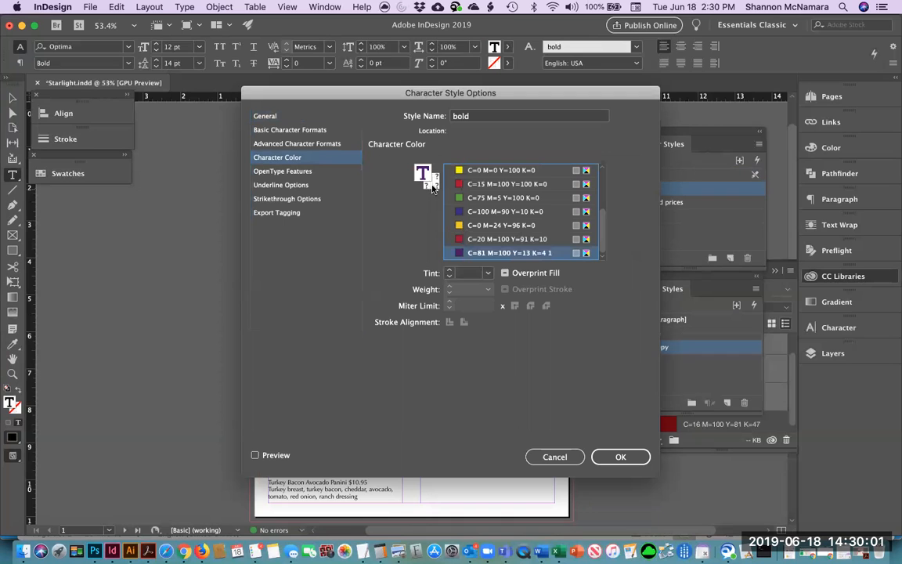
{"action": "left_click", "coordinate": [431, 183]}
{"action": "scroll", "coordinate": [491, 188], "scroll_direction": "up", "scroll_amount": 5}
{"action": "left_click", "coordinate": [485, 170]}
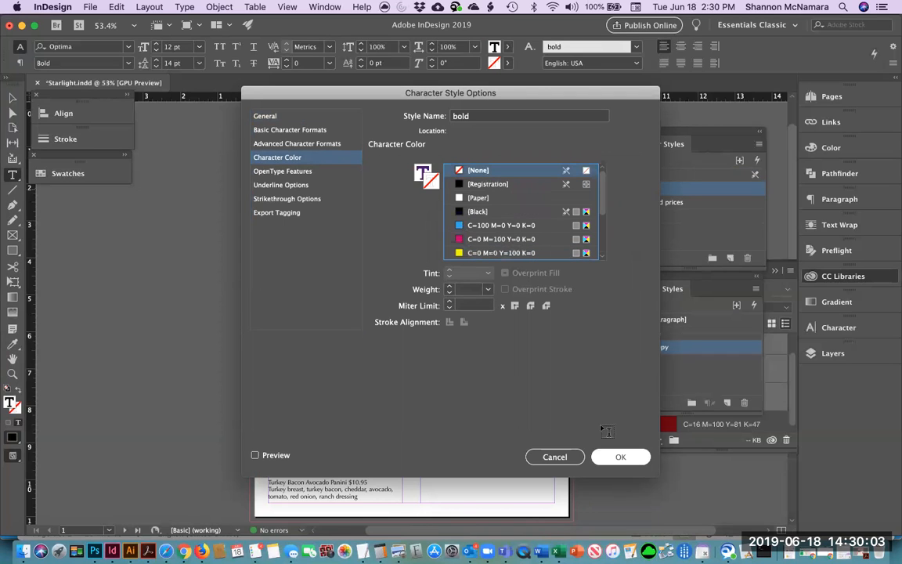
{"action": "left_click", "coordinate": [620, 456]}
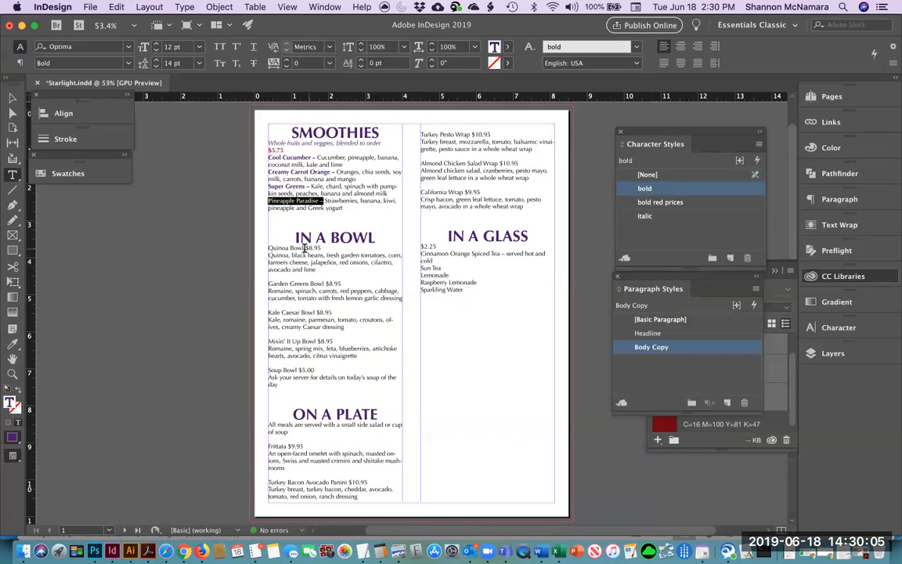
Apply the bold character style to the name Quinoa Bowl and bold red prices to its $8.95 price
{"action": "left_click_drag", "start_coordinate": [304, 248], "coordinate": [268, 248]}
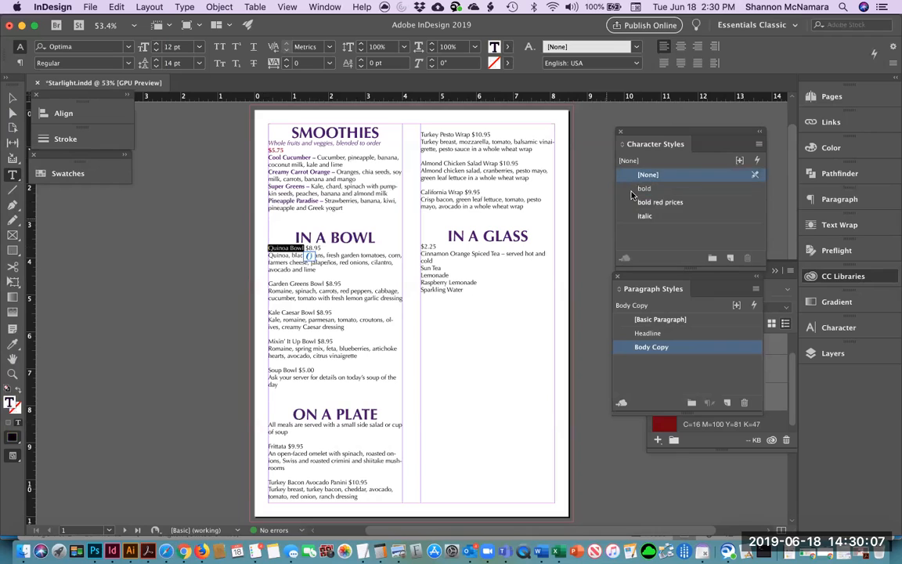
{"action": "left_click", "coordinate": [644, 188]}
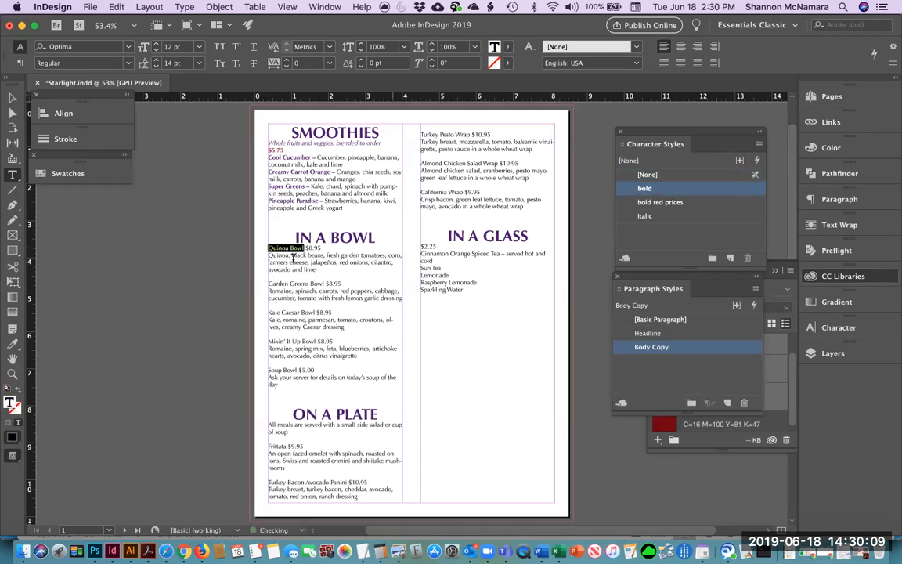
{"action": "double_click", "coordinate": [316, 248]}
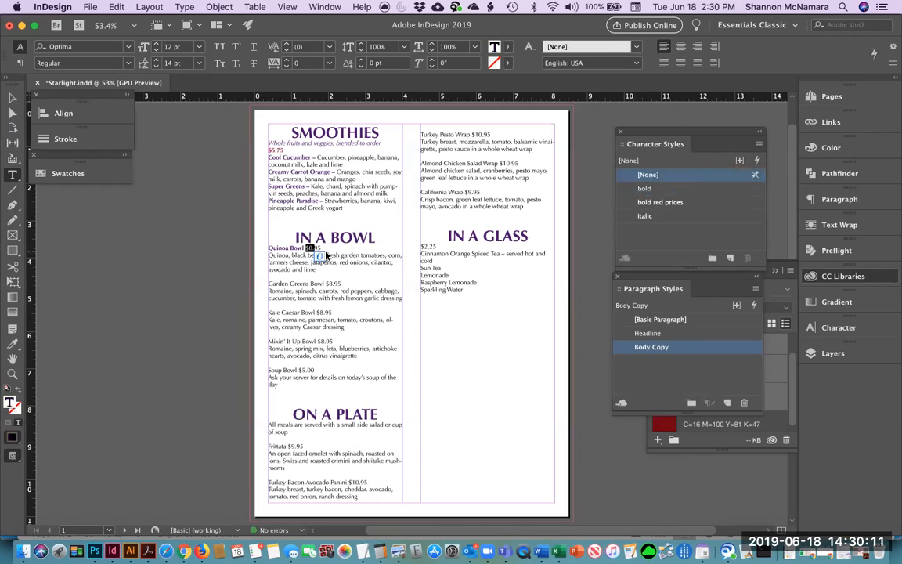
{"action": "key", "text": "shift+Right"}
{"action": "key", "text": "shift+Right"}
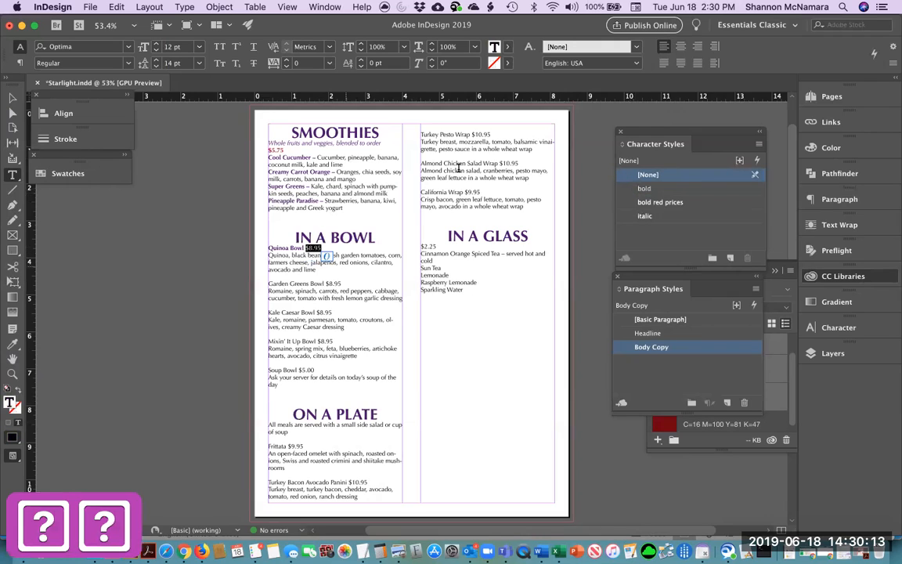
{"action": "left_click", "coordinate": [638, 203]}
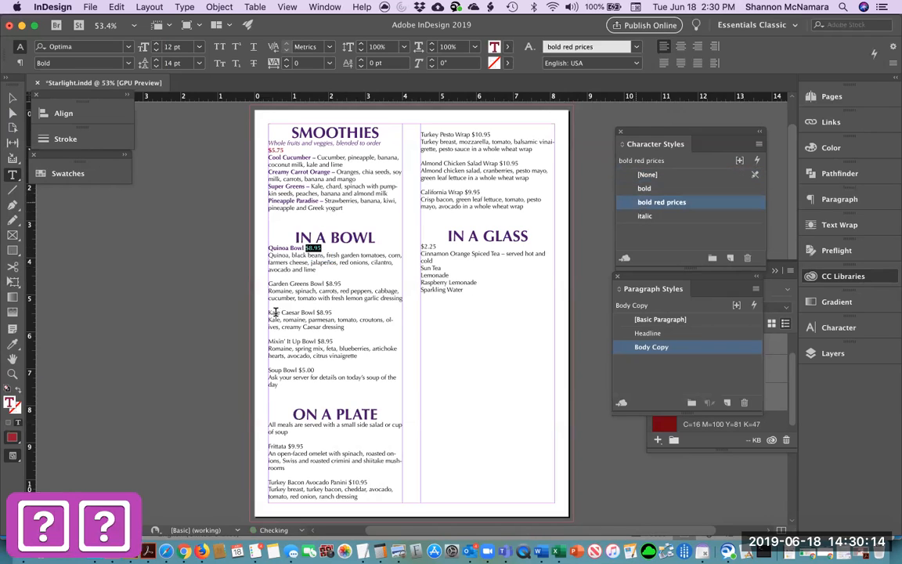
Style the Garden Greens Bowl entry with bold on the name and bold red prices on its $8.95 price
{"action": "left_click", "coordinate": [323, 283]}
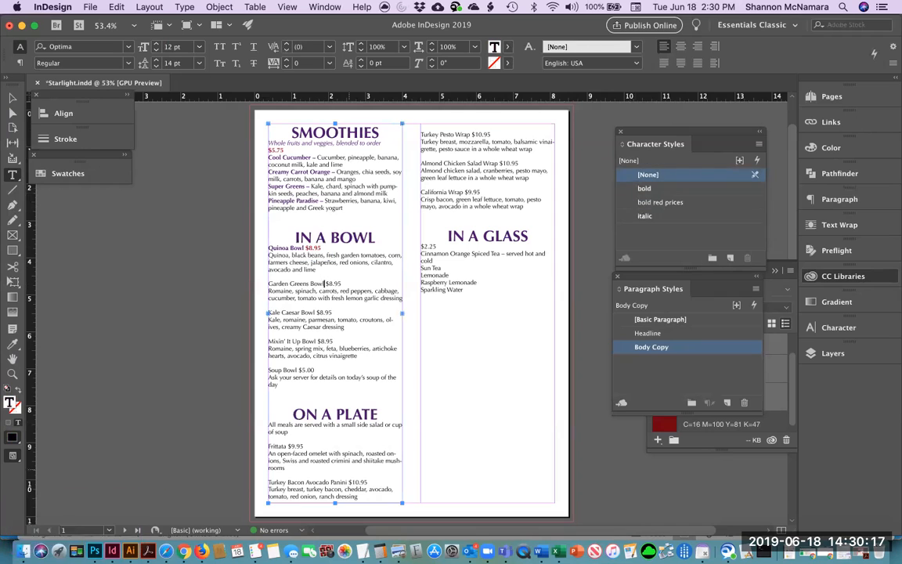
{"action": "key", "text": "shift+super+Left"}
{"action": "key", "text": "shift+super+Left"}
{"action": "key", "text": "shift+super+Left"}
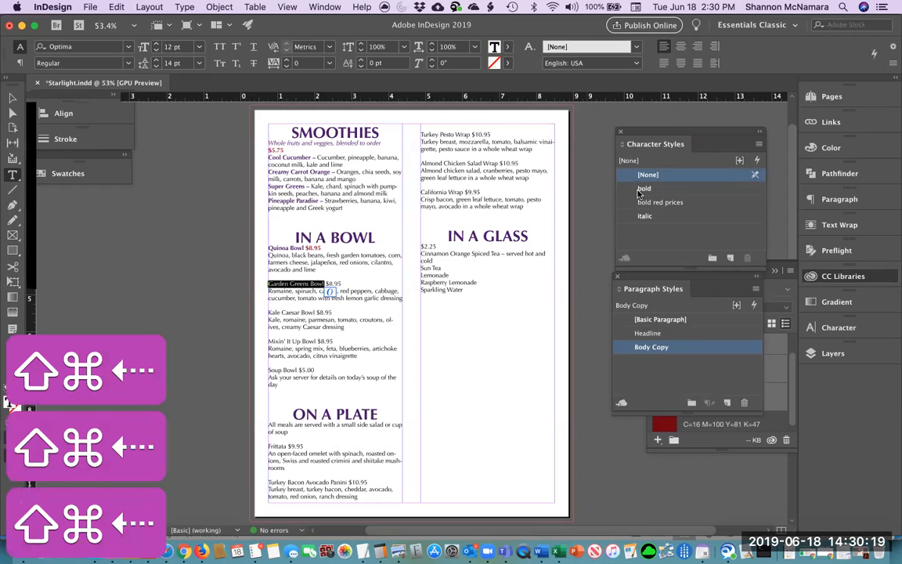
{"action": "left_click", "coordinate": [642, 189]}
{"action": "left_click", "coordinate": [343, 284]}
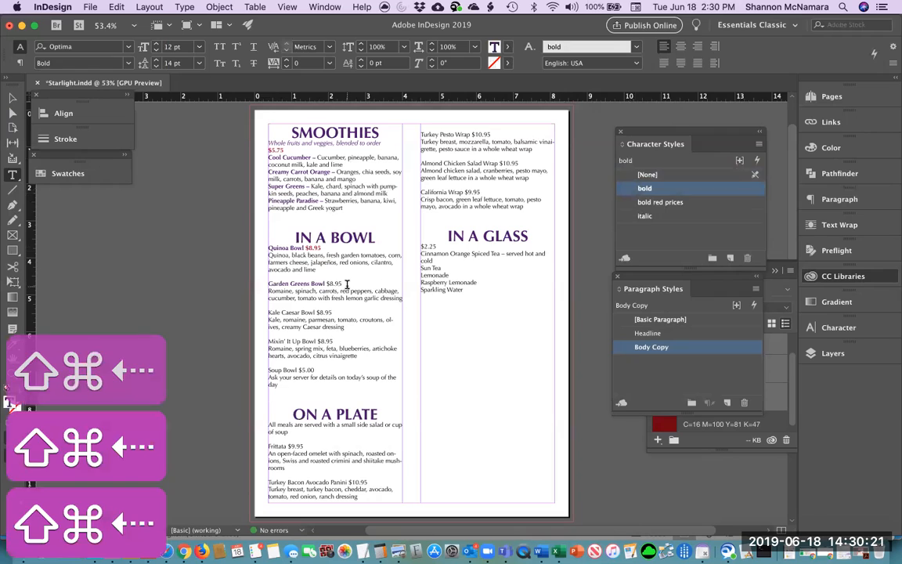
{"action": "left_click_drag", "start_coordinate": [344, 284], "coordinate": [327, 283]}
{"action": "left_click", "coordinate": [651, 203]}
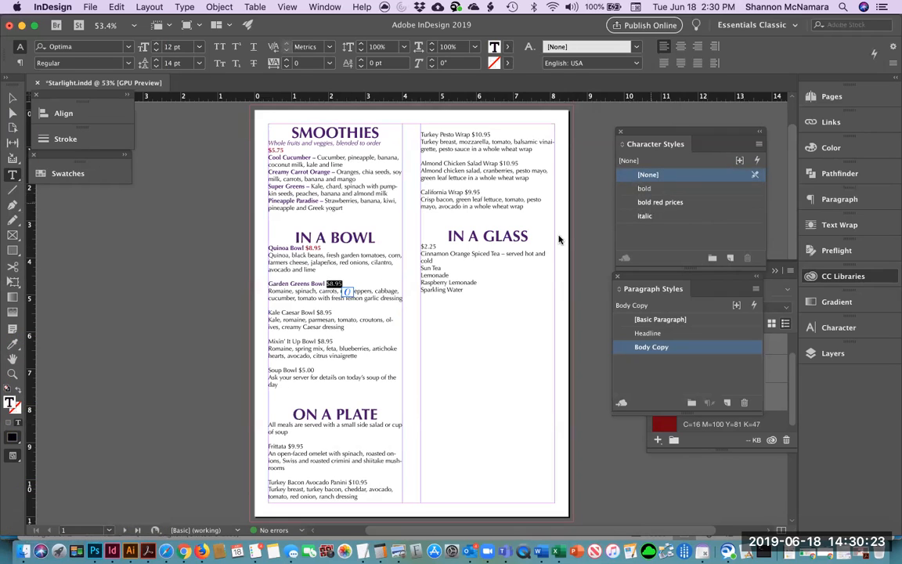
Apply the bold character style to both the name Kale Caesar Bowl and its $8.95 price
{"action": "left_click", "coordinate": [296, 312]}
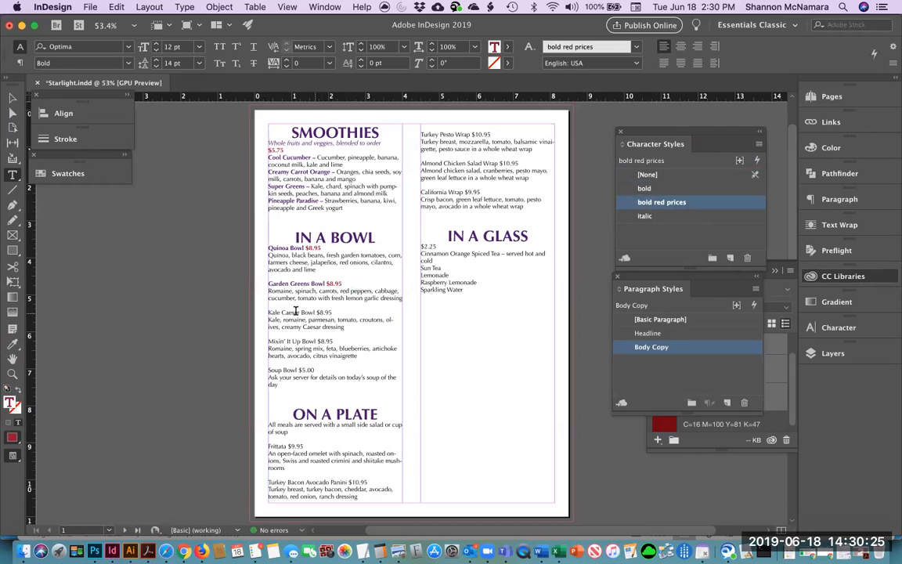
{"action": "left_click_drag", "start_coordinate": [268, 312], "coordinate": [315, 311]}
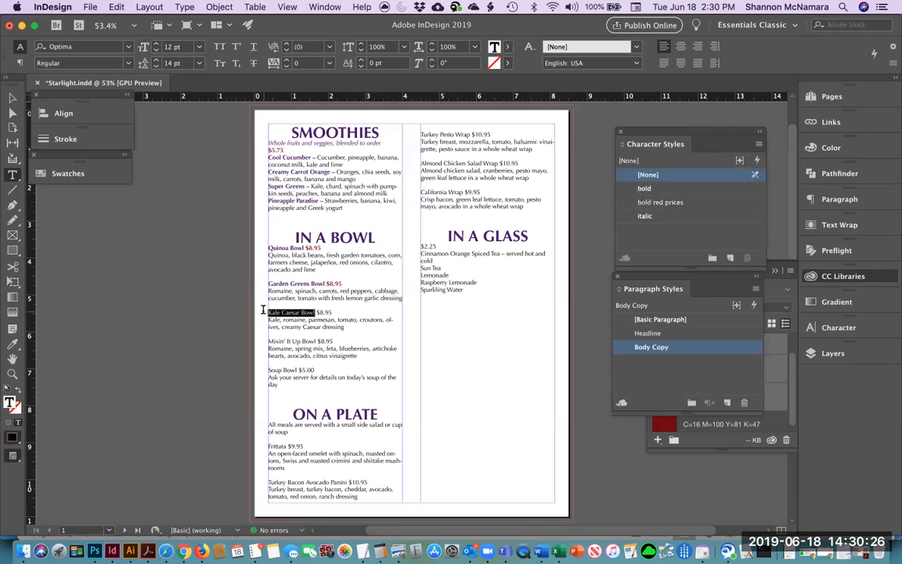
{"action": "left_click", "coordinate": [645, 188]}
{"action": "left_click_drag", "start_coordinate": [317, 312], "coordinate": [330, 311]}
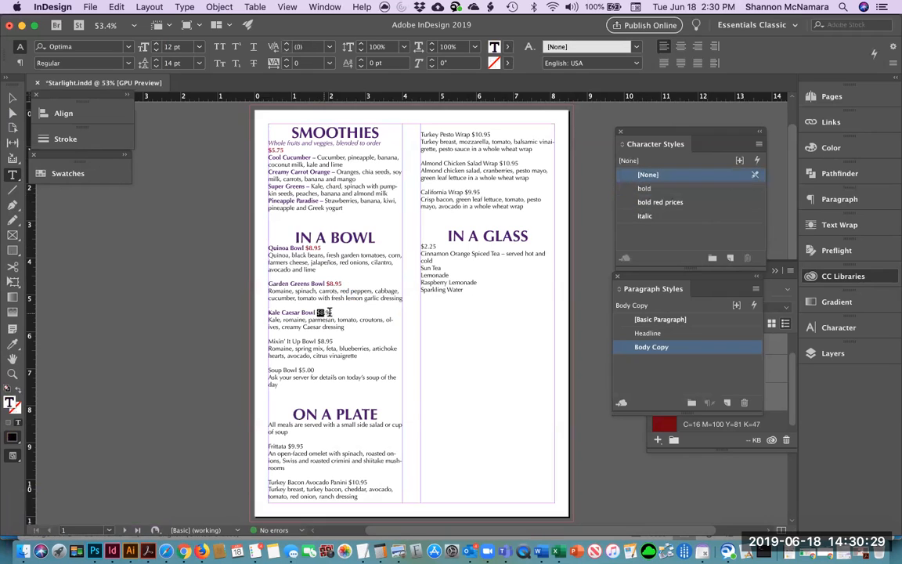
{"action": "left_click", "coordinate": [645, 188]}
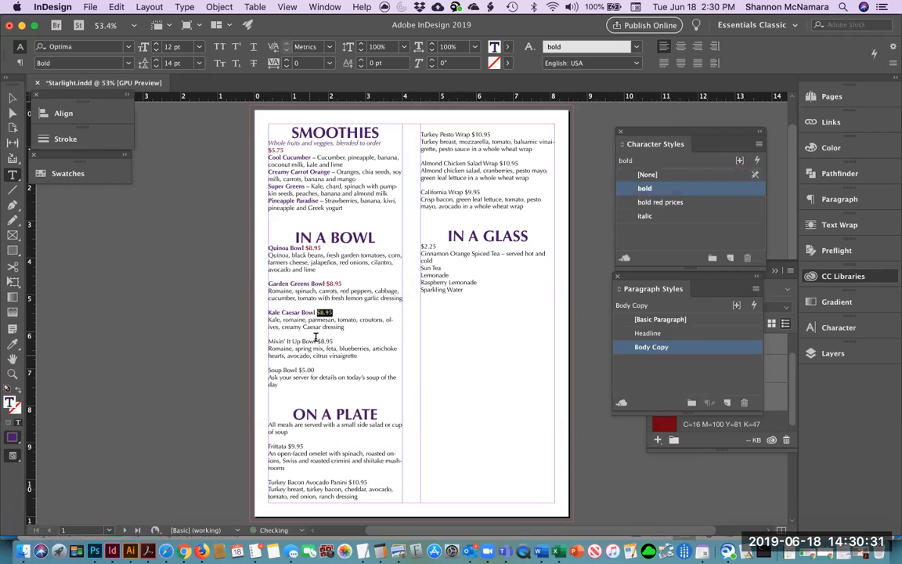
Apply bold to the name Mixin' It Up Bowl and bold red prices to its $8.95 price
{"action": "left_click_drag", "start_coordinate": [269, 341], "coordinate": [315, 341]}
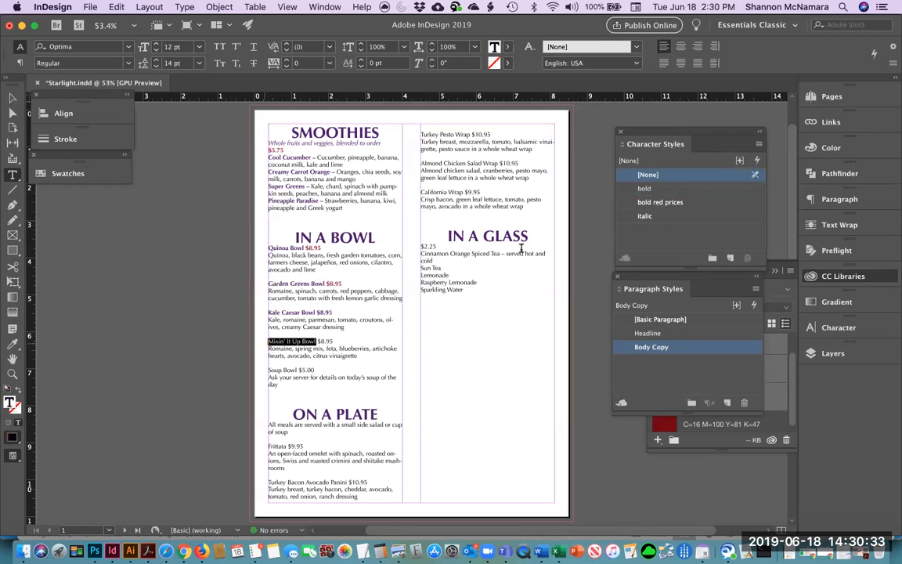
{"action": "left_click", "coordinate": [663, 188]}
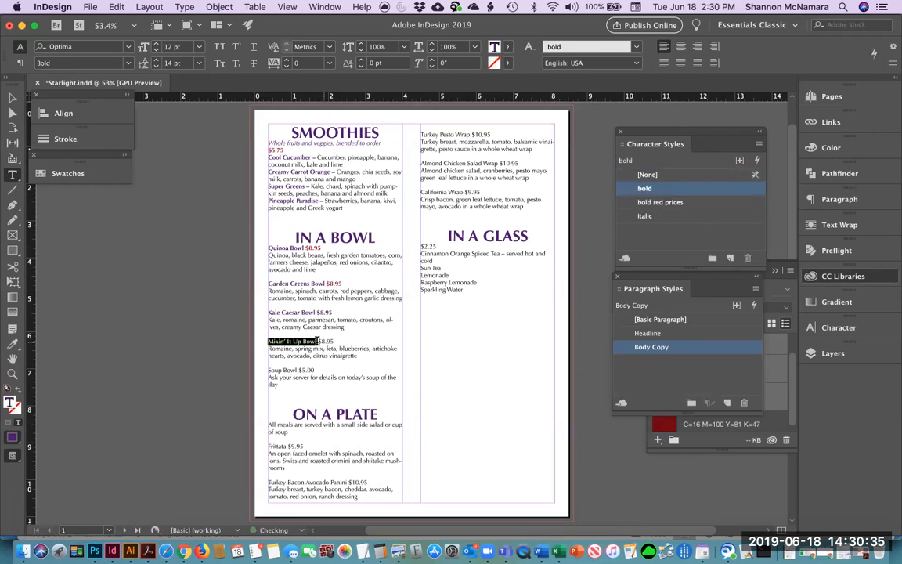
{"action": "left_click_drag", "start_coordinate": [319, 341], "coordinate": [335, 341]}
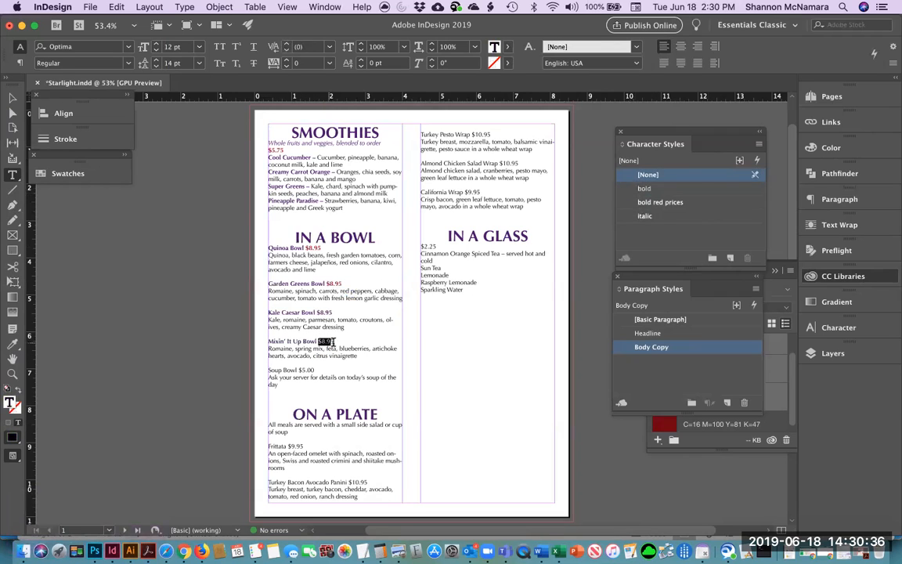
Format the Soup Bowl name with the bold character style and its $5.00 price with bold red prices
{"action": "left_click_drag", "start_coordinate": [299, 369], "coordinate": [268, 370]}
{"action": "left_click", "coordinate": [645, 188]}
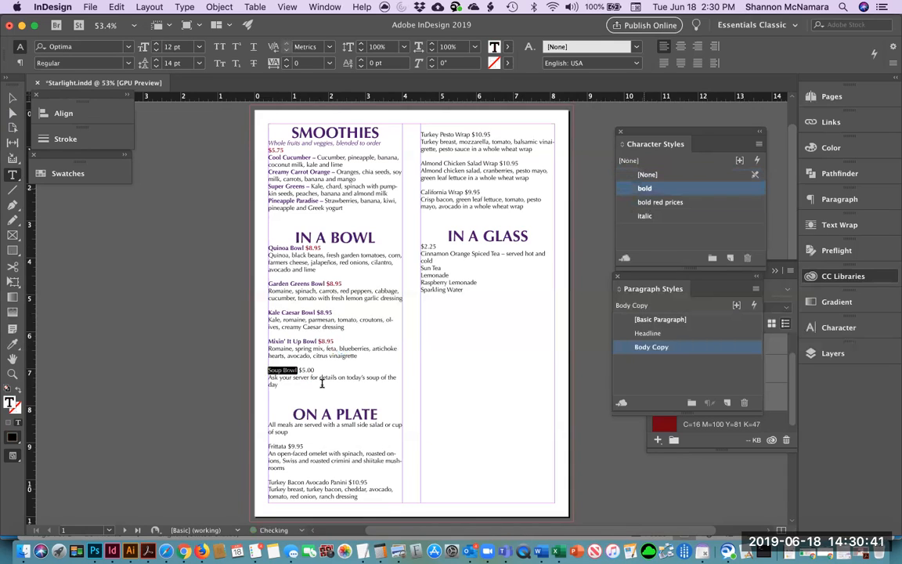
{"action": "left_click_drag", "start_coordinate": [299, 369], "coordinate": [313, 370]}
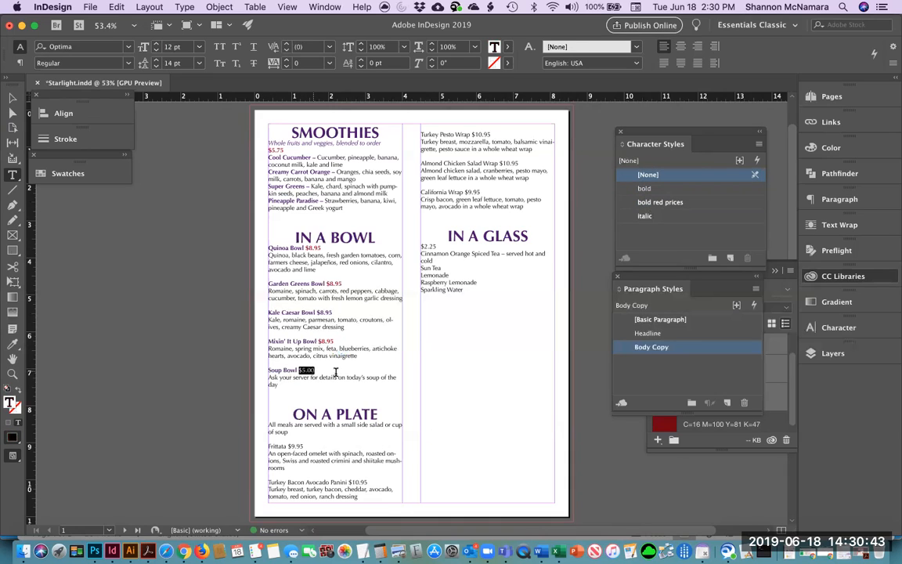
{"action": "left_click", "coordinate": [660, 202]}
Apply the italic character style to the soup-of-the-day note under Soup Bowl and the side salad or soup note under ON A PLATE
{"action": "scroll", "coordinate": [282, 389], "scroll_direction": "down", "scroll_amount": 1}
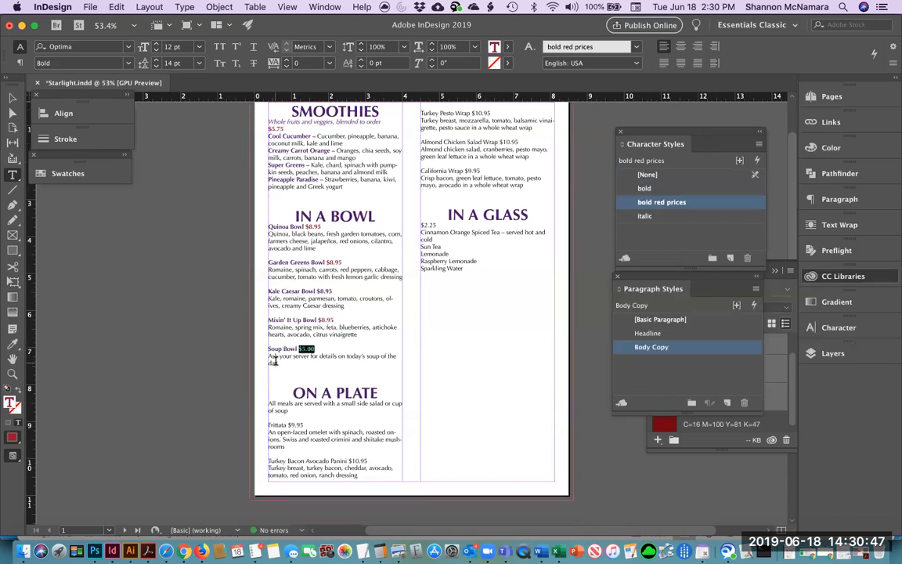
{"action": "left_click_drag", "start_coordinate": [280, 363], "coordinate": [268, 355]}
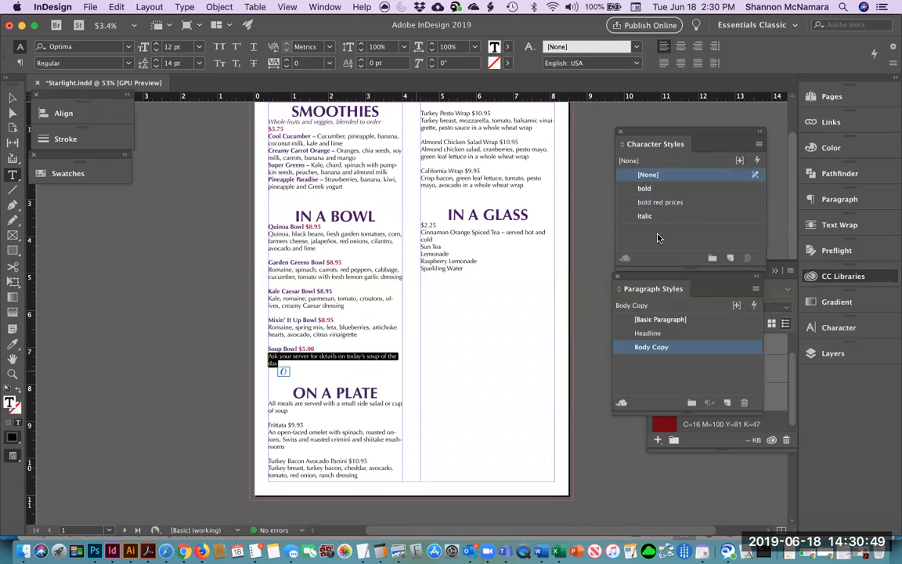
{"action": "left_click", "coordinate": [647, 216]}
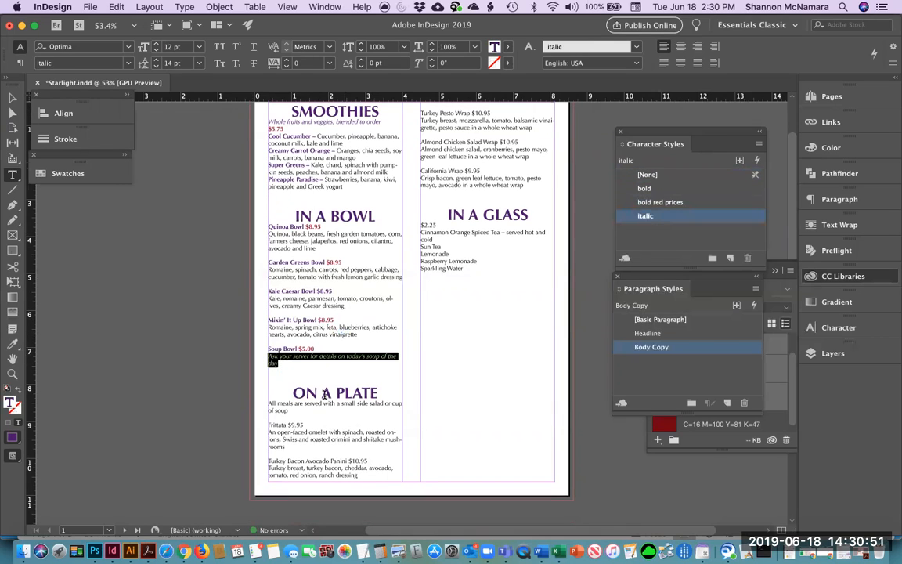
{"action": "left_click_drag", "start_coordinate": [268, 405], "coordinate": [288, 411]}
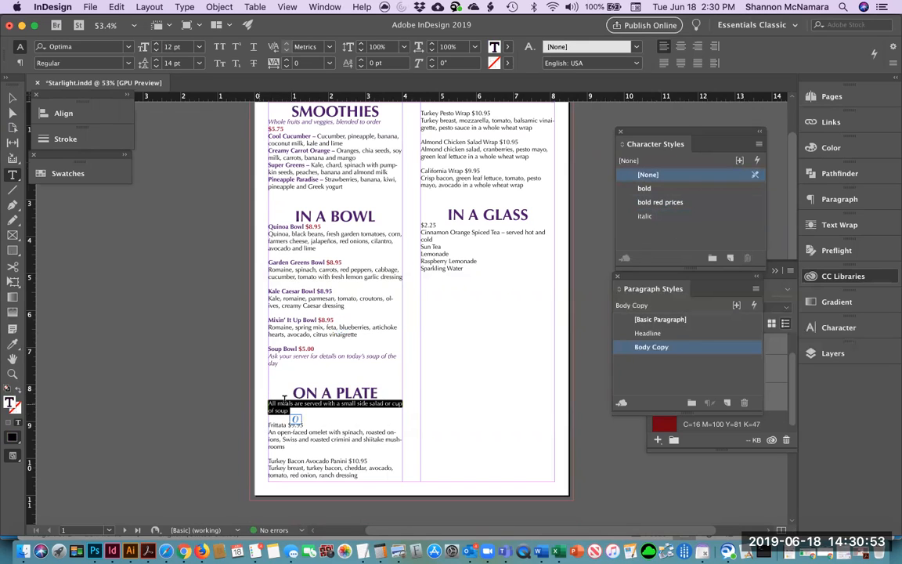
{"action": "left_click", "coordinate": [645, 216]}
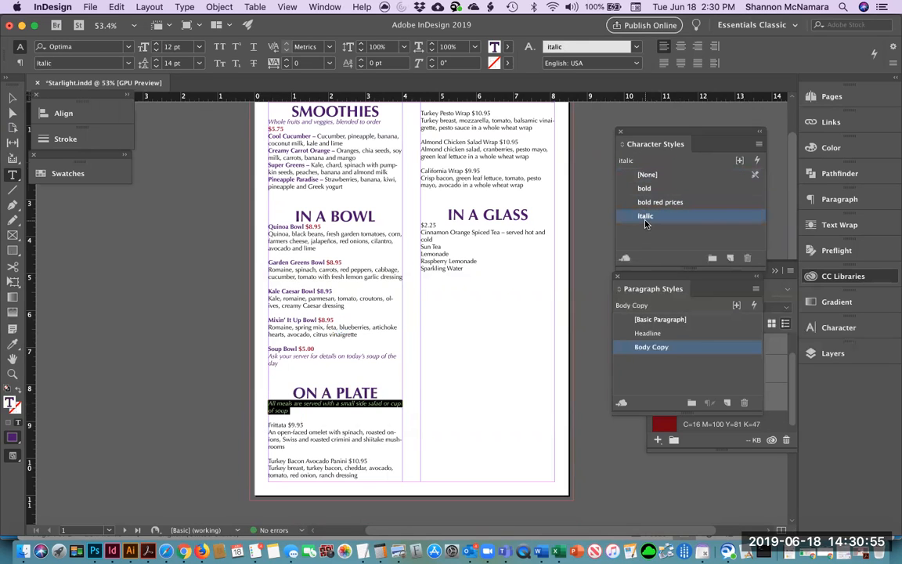
Open the italic character style's options and review its basic and advanced character formats
{"action": "double_click", "coordinate": [645, 219]}
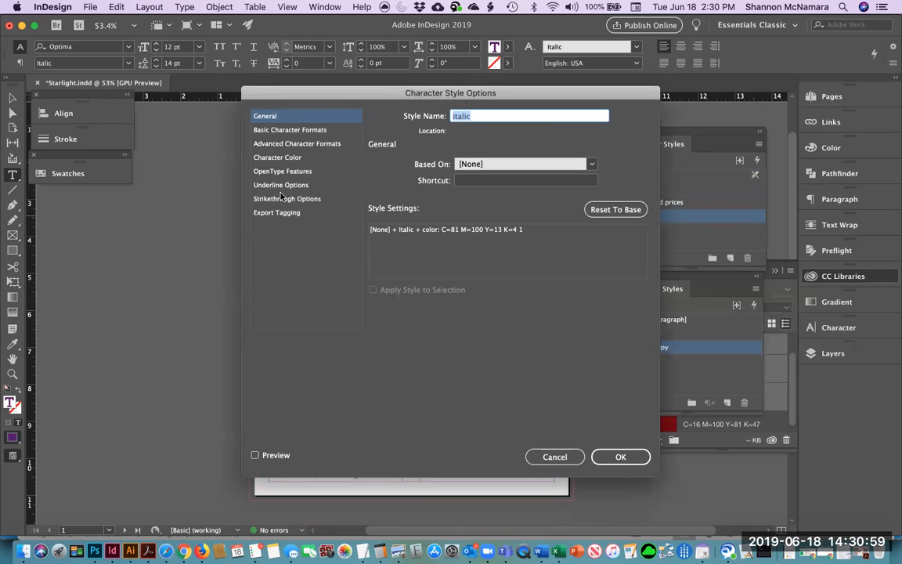
{"action": "left_click", "coordinate": [295, 131]}
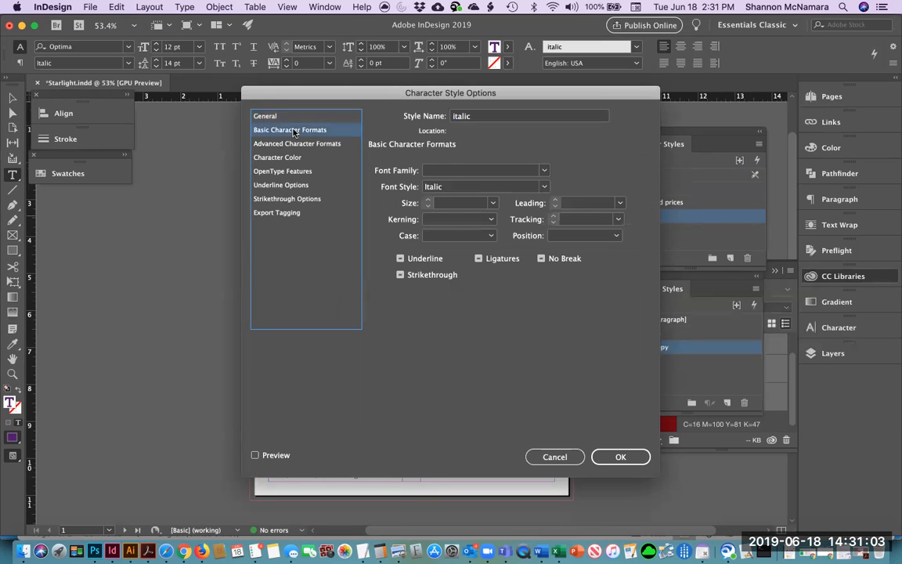
{"action": "left_click", "coordinate": [293, 145]}
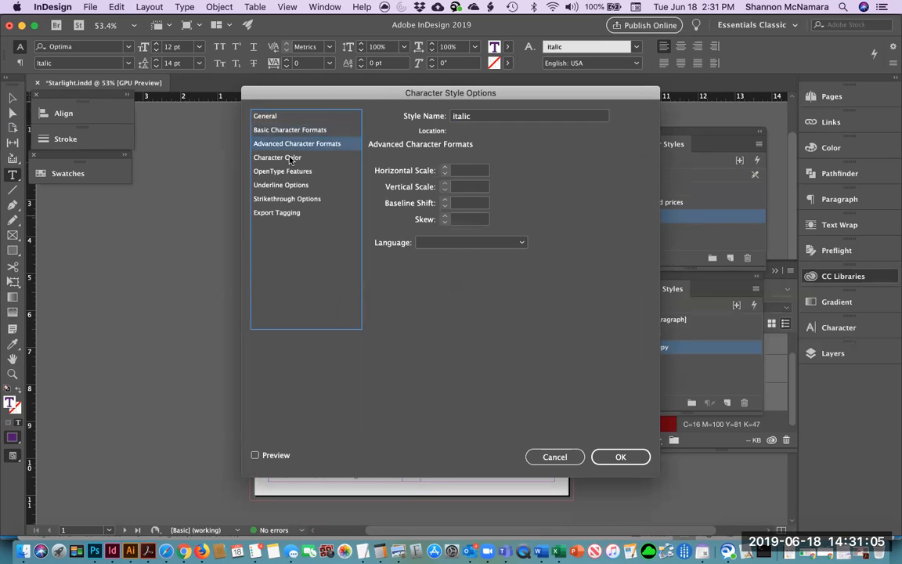
Review the italic character style's character color, OpenType and underline options
{"action": "left_click", "coordinate": [290, 159]}
{"action": "left_click", "coordinate": [284, 172]}
{"action": "left_click", "coordinate": [280, 184]}
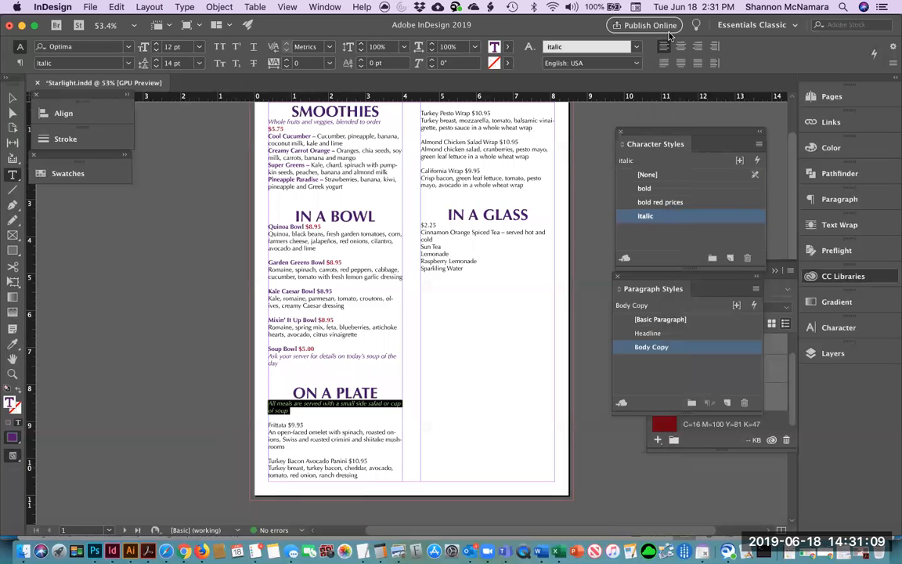
Center the italic notes under ON A PLATE and SMOOTHIES, along with the $5.75 smoothie price
{"action": "left_click", "coordinate": [682, 47]}
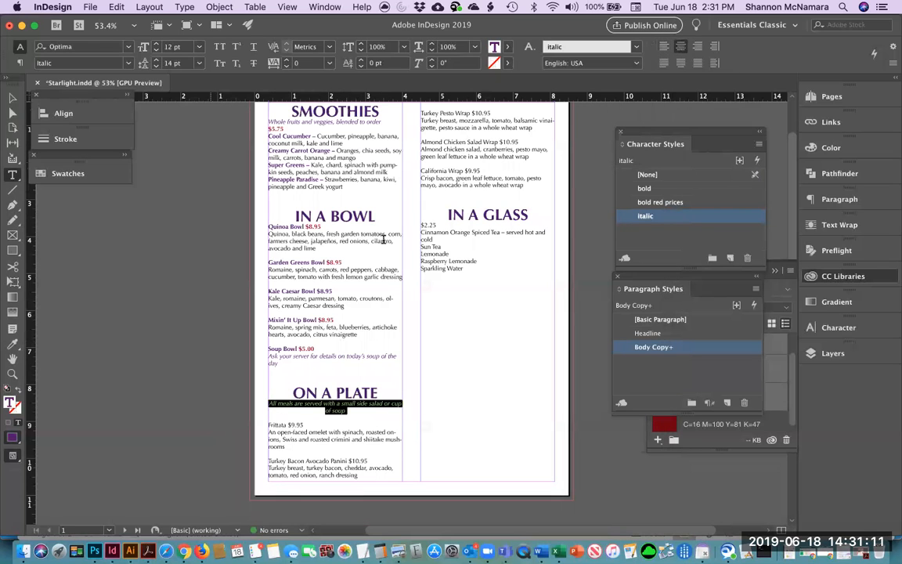
{"action": "left_click", "coordinate": [389, 121]}
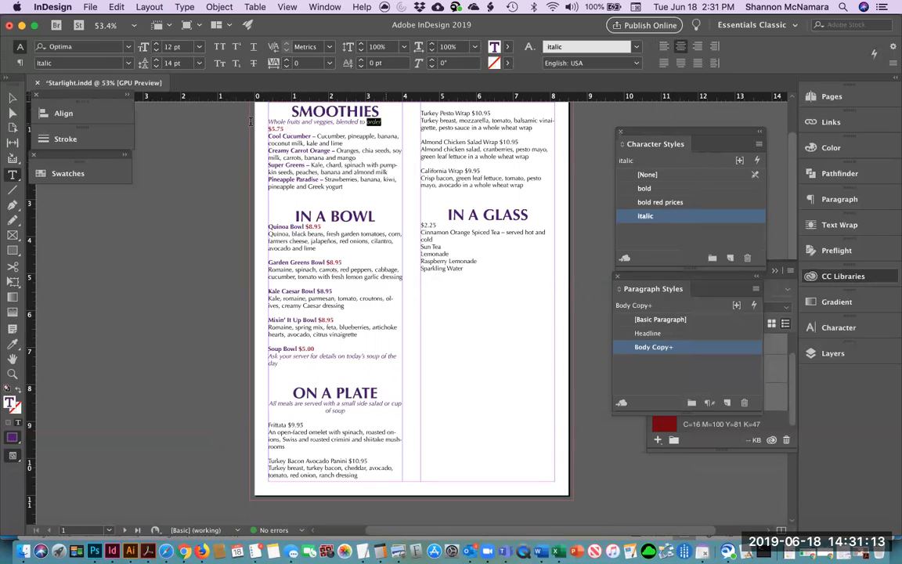
{"action": "left_click_drag", "start_coordinate": [268, 129], "coordinate": [300, 131]}
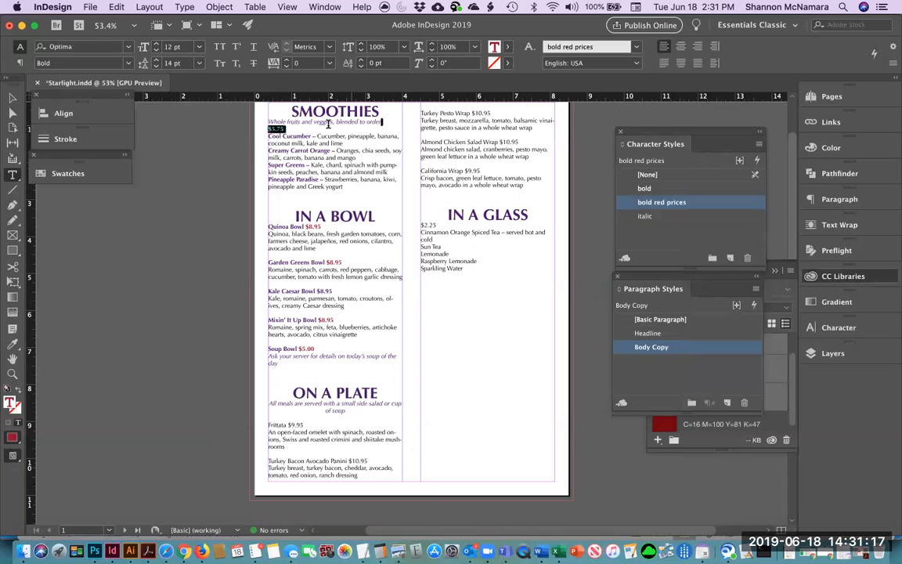
{"action": "triple_click", "coordinate": [274, 121]}
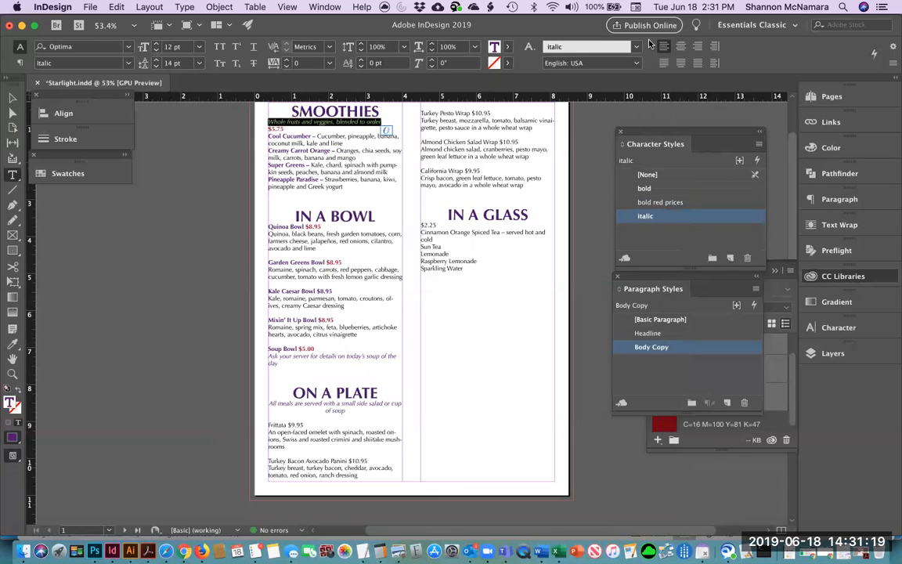
{"action": "key", "text": "super+shift+c"}
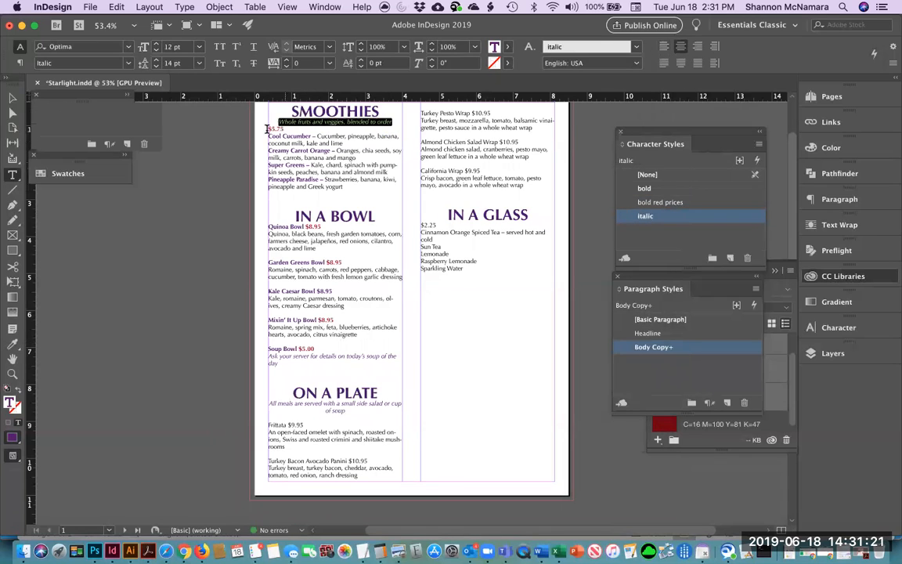
{"action": "left_click_drag", "start_coordinate": [266, 127], "coordinate": [288, 130]}
{"action": "key", "text": "super+shift+c"}
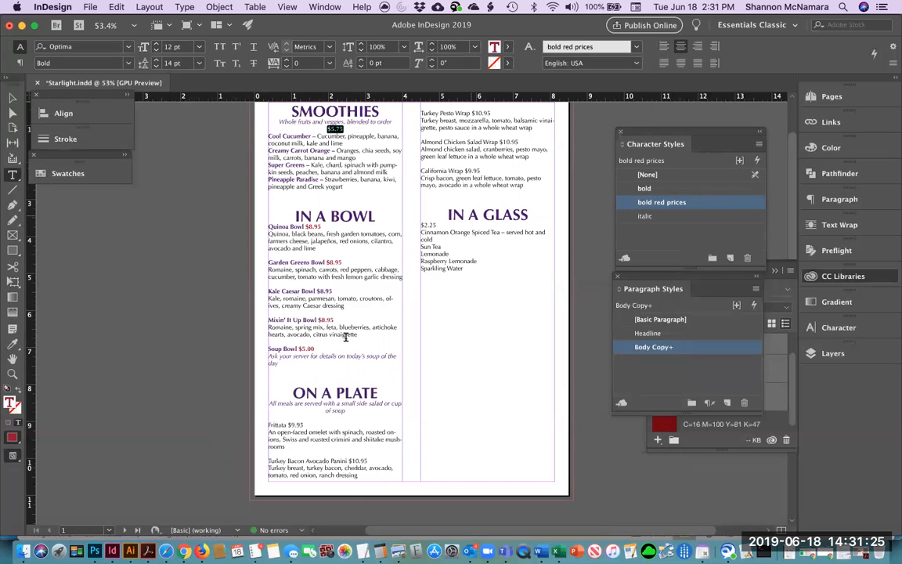
Insert a forced line break before "small side salad" in the ON A PLATE note
{"action": "left_click", "coordinate": [342, 404]}
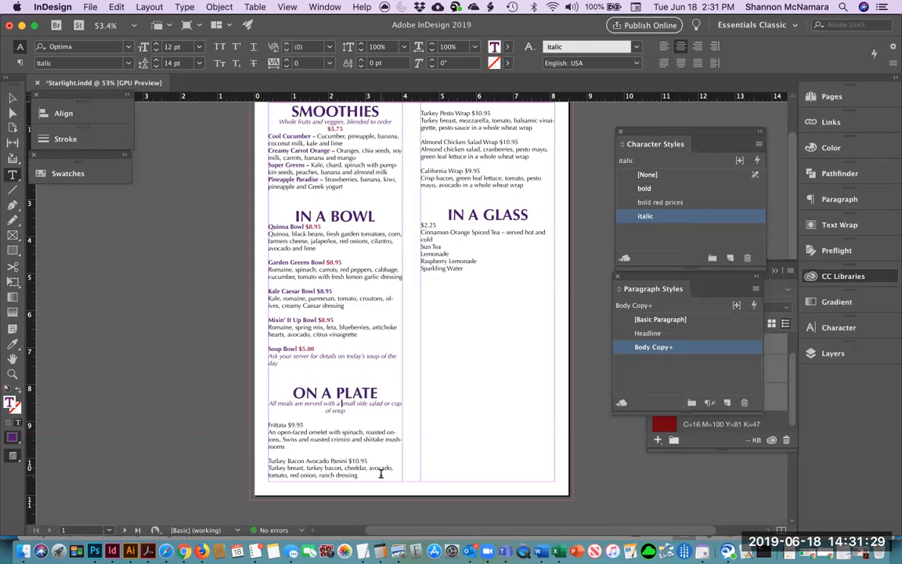
{"action": "key", "text": "shift+Return"}
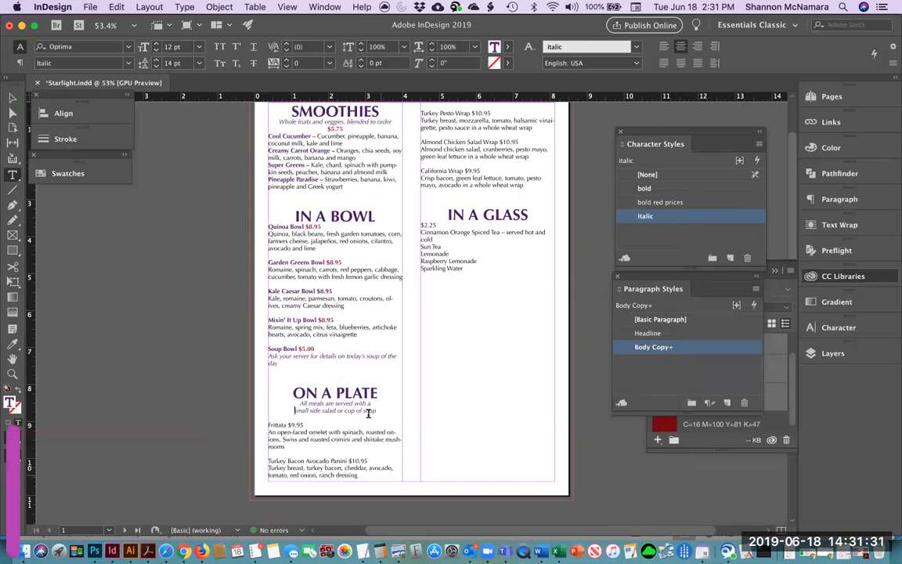
Apply the bold character style to "Frittata" and the bold red prices style to its $9.95 price
{"action": "double_click", "coordinate": [281, 424]}
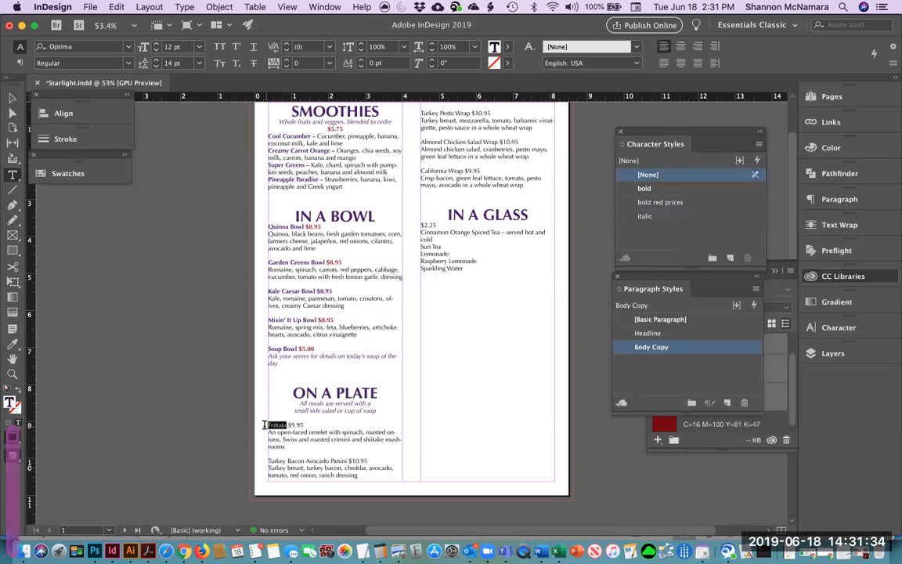
{"action": "left_click", "coordinate": [634, 189]}
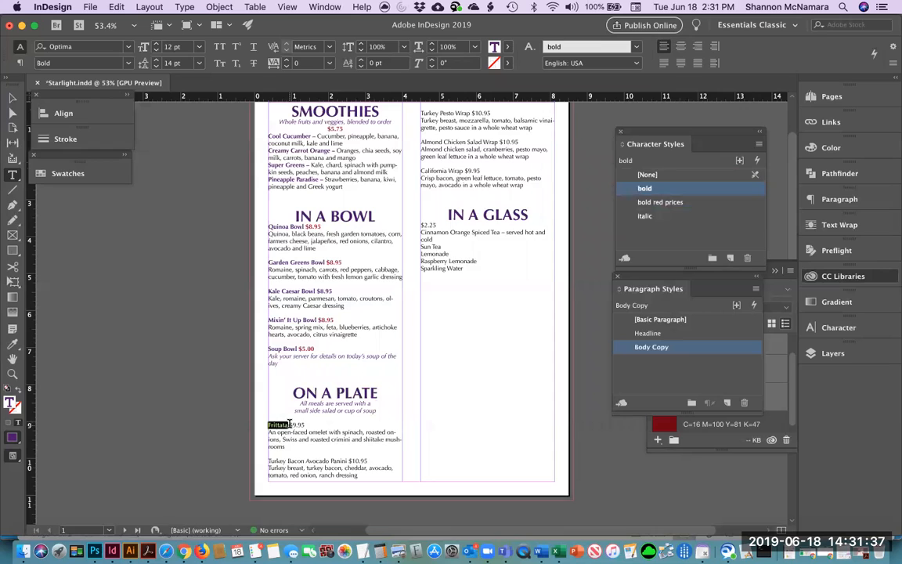
{"action": "left_click_drag", "start_coordinate": [290, 425], "coordinate": [305, 426]}
{"action": "left_click", "coordinate": [658, 202]}
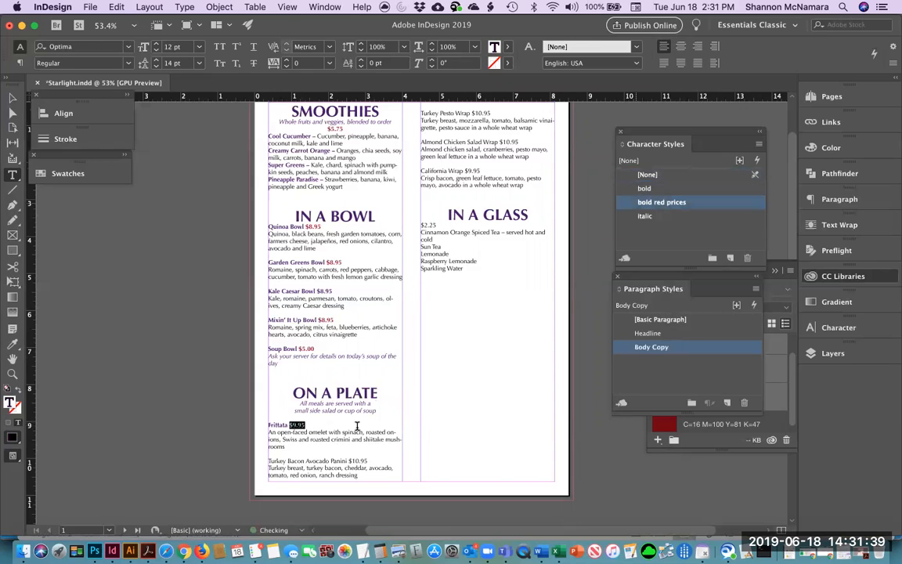
Apply the bold character style to "Turkey Bacon Avocado Panini" and the bold red prices style to its $10.95 price
{"action": "left_click_drag", "start_coordinate": [347, 461], "coordinate": [268, 462]}
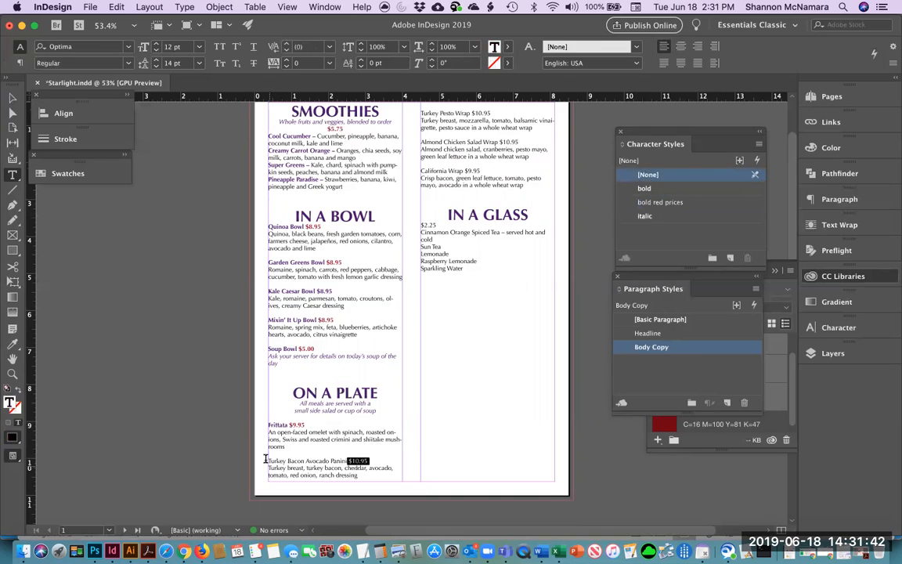
{"action": "left_click", "coordinate": [639, 188]}
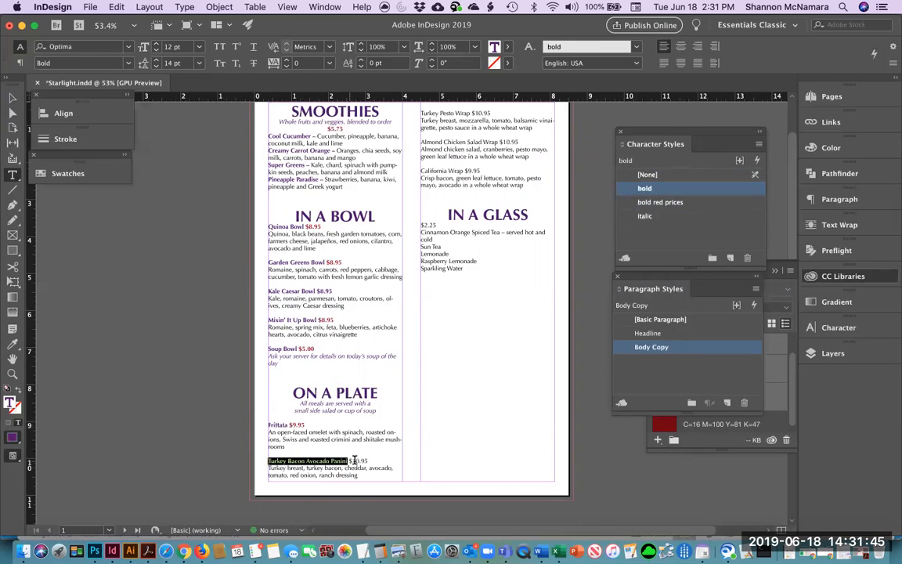
{"action": "left_click_drag", "start_coordinate": [348, 461], "coordinate": [367, 461]}
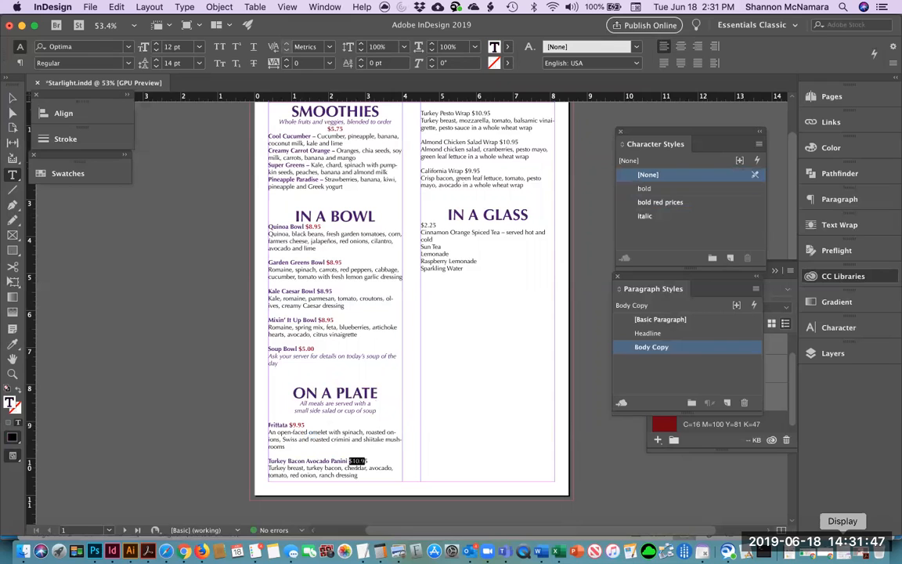
{"action": "key", "text": "shift+Right"}
{"action": "key", "text": "shift+Right"}
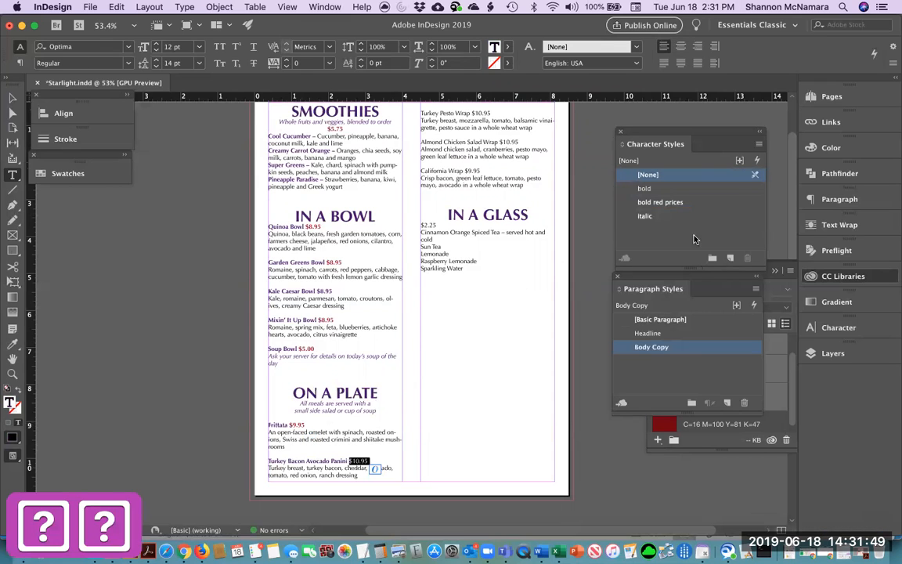
{"action": "left_click", "coordinate": [662, 203]}
Apply the bold character style to "Turkey Pesto Wrap" and the bold red prices style to its $10.95 price
{"action": "scroll", "coordinate": [513, 313], "scroll_direction": "up", "scroll_amount": 2}
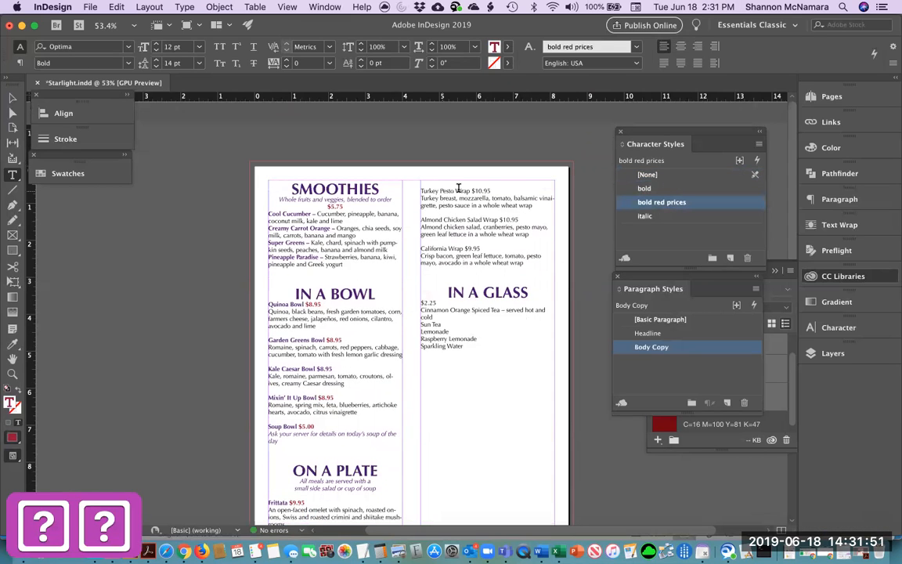
{"action": "left_click_drag", "start_coordinate": [421, 190], "coordinate": [470, 190]}
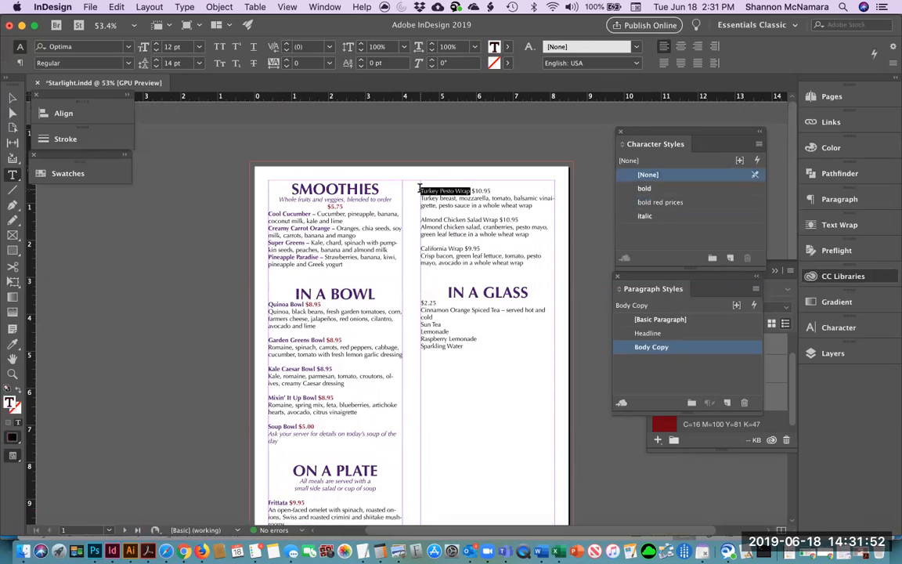
{"action": "left_click", "coordinate": [490, 190]}
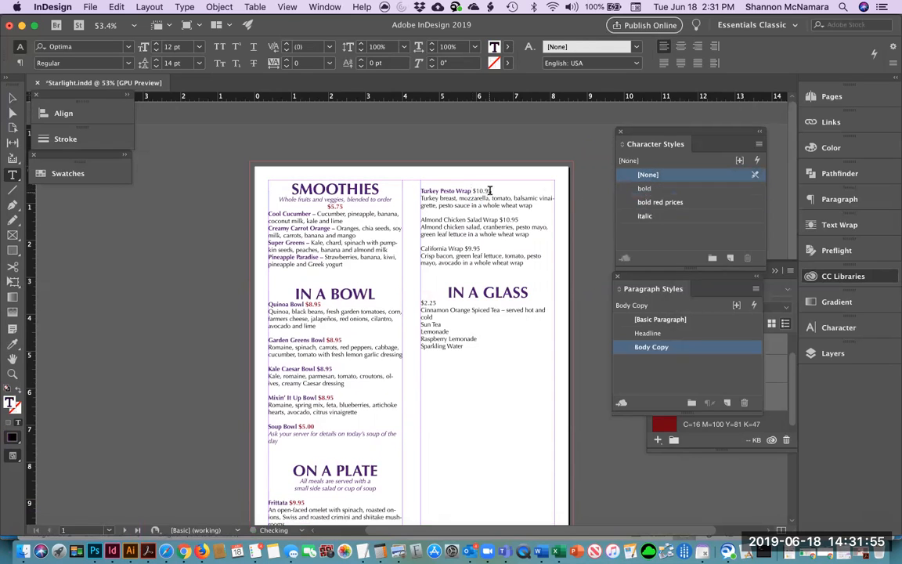
{"action": "left_click_drag", "start_coordinate": [491, 191], "coordinate": [473, 191]}
{"action": "left_click", "coordinate": [697, 202]}
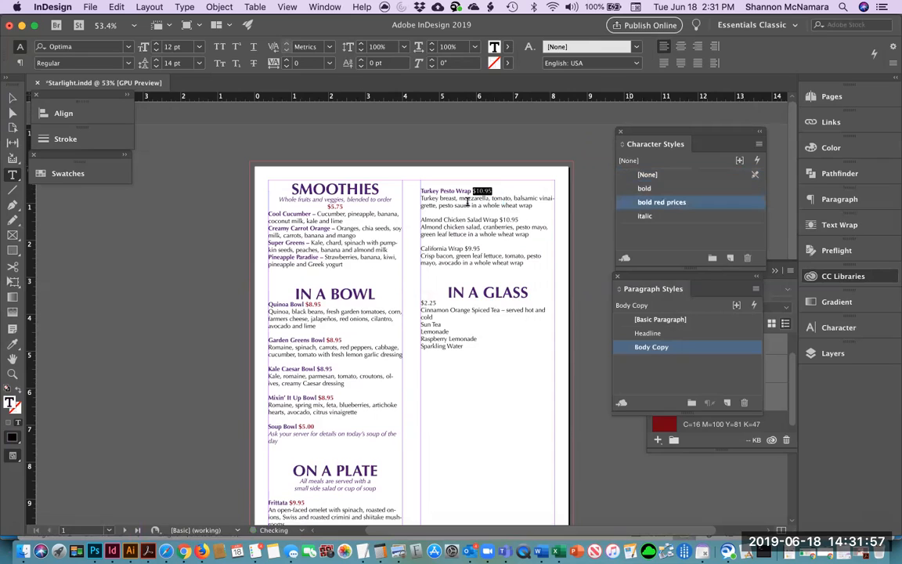
Apply the bold character style to "Almond Chicken Salad Wrap" and the bold red prices style to its $10.95 price
{"action": "left_click_drag", "start_coordinate": [497, 220], "coordinate": [421, 220]}
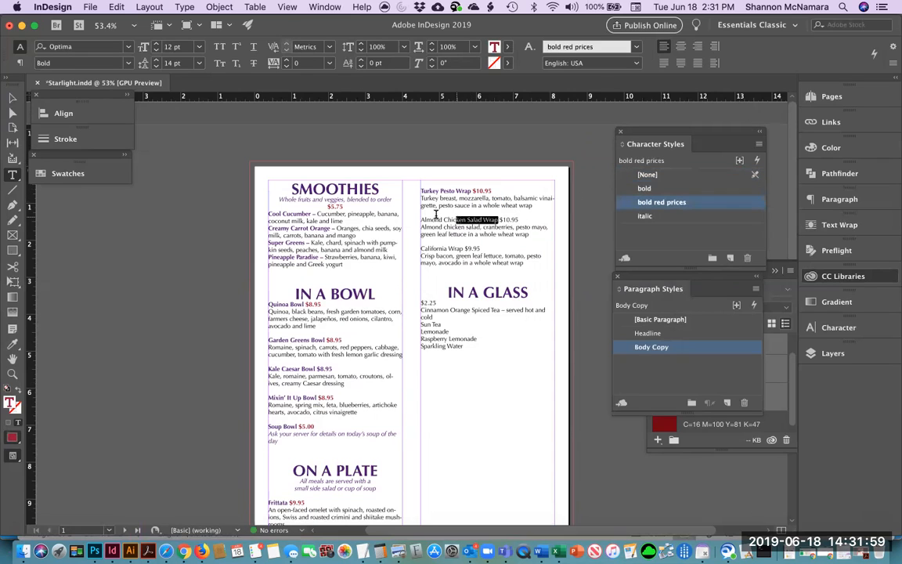
{"action": "left_click", "coordinate": [643, 190]}
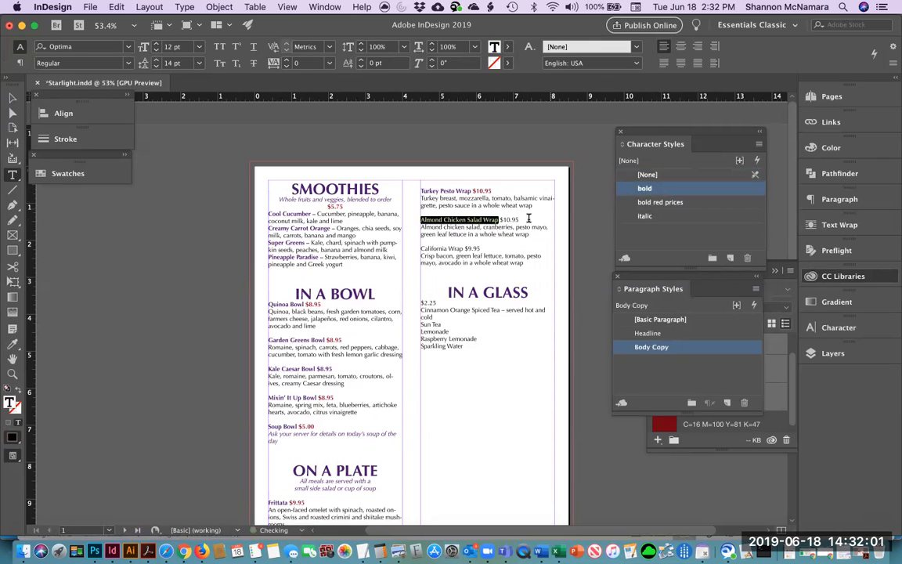
{"action": "left_click", "coordinate": [517, 220]}
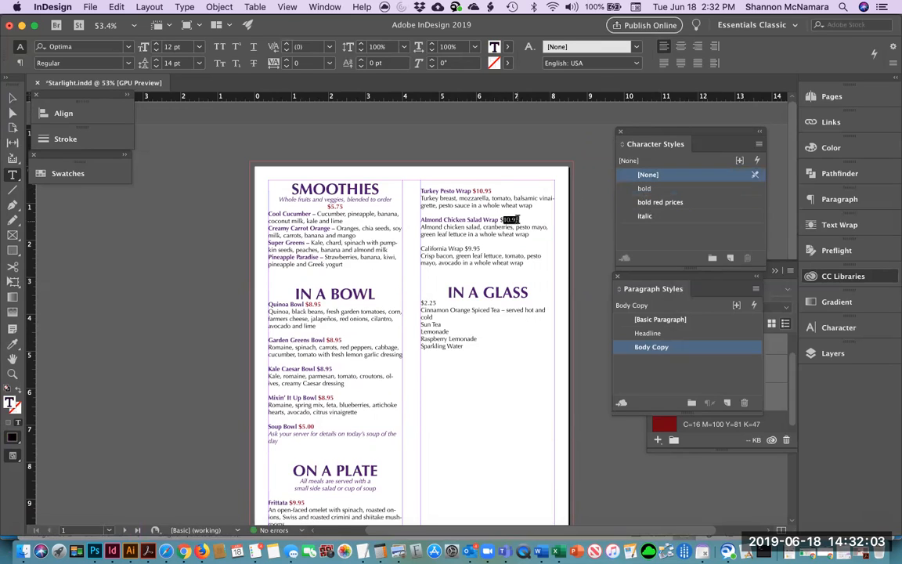
{"action": "left_click_drag", "start_coordinate": [521, 220], "coordinate": [499, 220]}
{"action": "left_click", "coordinate": [632, 202]}
Apply the bold character style to "California Wrap" and the bold red prices style to its $9.95 price
{"action": "left_click_drag", "start_coordinate": [464, 249], "coordinate": [417, 246]}
{"action": "left_click", "coordinate": [621, 190]}
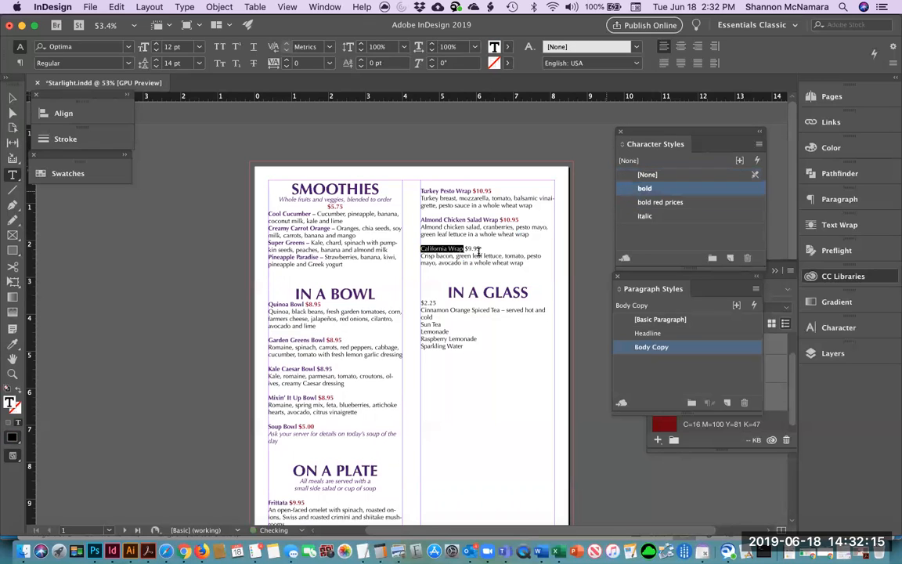
{"action": "left_click_drag", "start_coordinate": [484, 249], "coordinate": [466, 248]}
{"action": "left_click", "coordinate": [646, 202]}
Apply the bold red prices style to the $2.25 price under IN A GLASS and center it
{"action": "left_click_drag", "start_coordinate": [436, 303], "coordinate": [420, 302]}
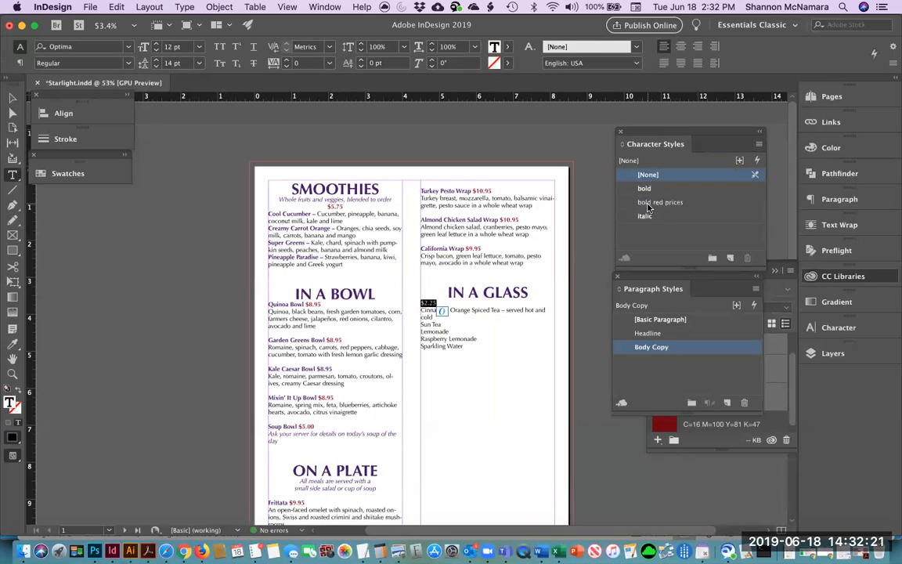
{"action": "left_click", "coordinate": [629, 202]}
{"action": "left_click", "coordinate": [683, 48]}
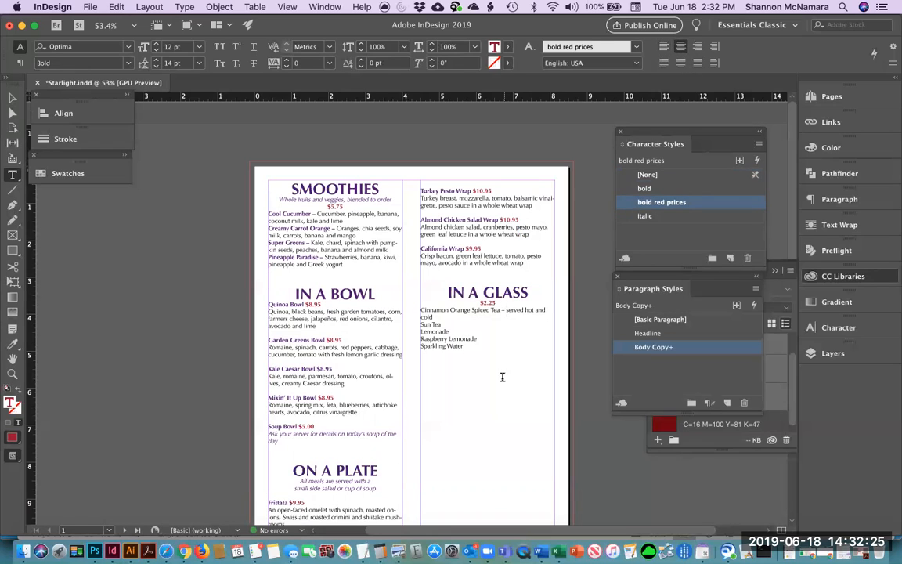
Apply the bold character style to "Cinnamon Orange Spiced Tea –" and to the four drinks from Sun Tea to Sparkling Water
{"action": "left_click", "coordinate": [503, 310]}
{"action": "key", "text": "shift+super+Left"}
{"action": "key", "text": "shift+super+Left"}
{"action": "key", "text": "shift+super+Left"}
{"action": "key", "text": "shift+super+Left"}
{"action": "key", "text": "shift+super+Left"}
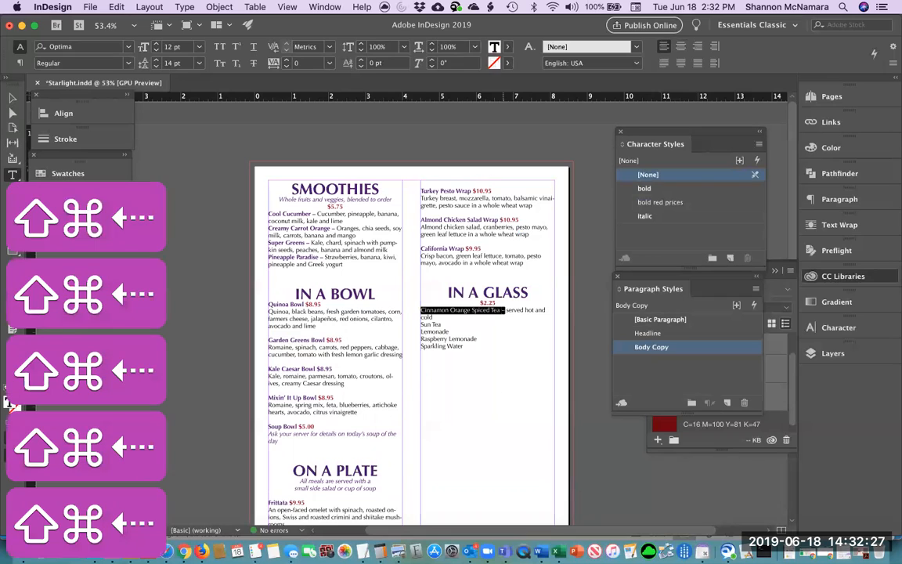
{"action": "left_click", "coordinate": [641, 191]}
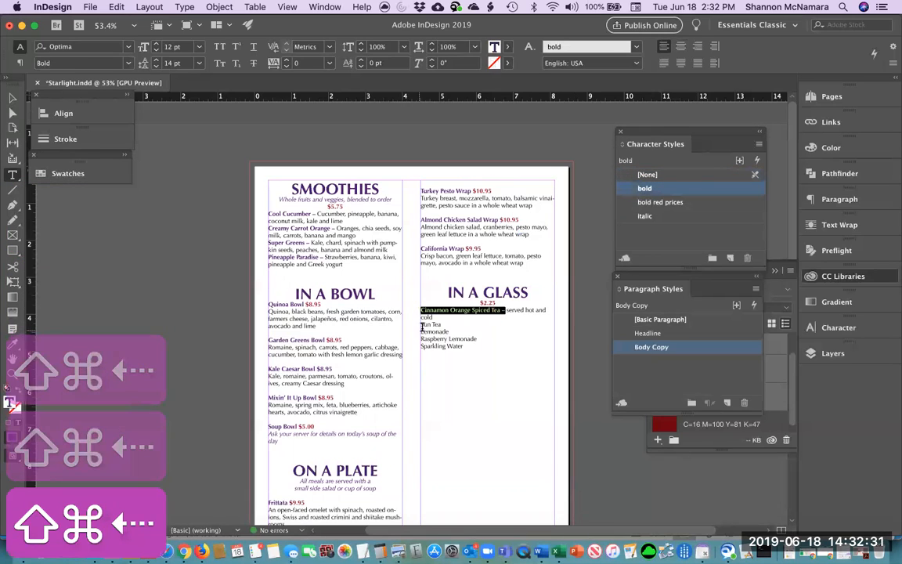
{"action": "mouse_move", "coordinate": [424, 331]}
{"action": "left_mouse_down"}
{"action": "mouse_move", "coordinate": [455, 345]}
{"action": "mouse_move", "coordinate": [419, 322]}
{"action": "left_mouse_up"}
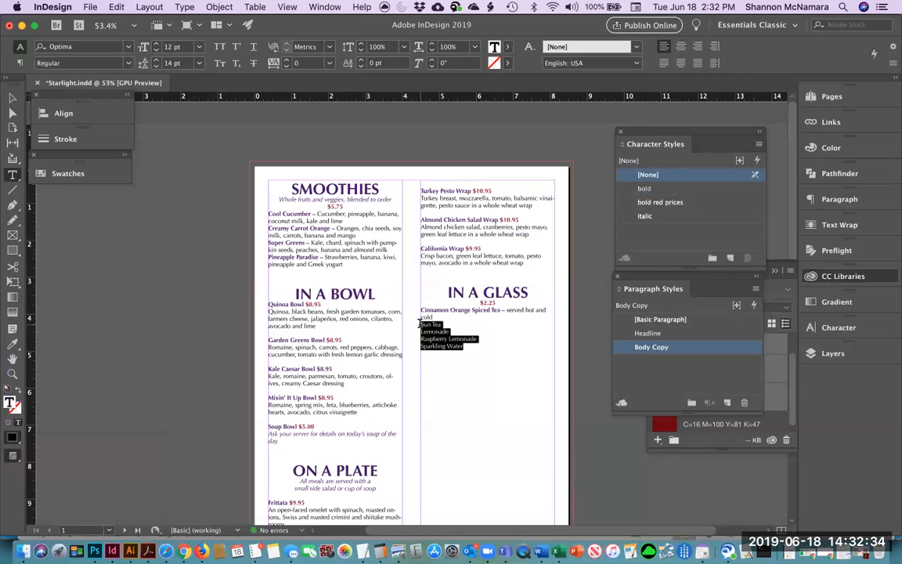
{"action": "left_click", "coordinate": [644, 188]}
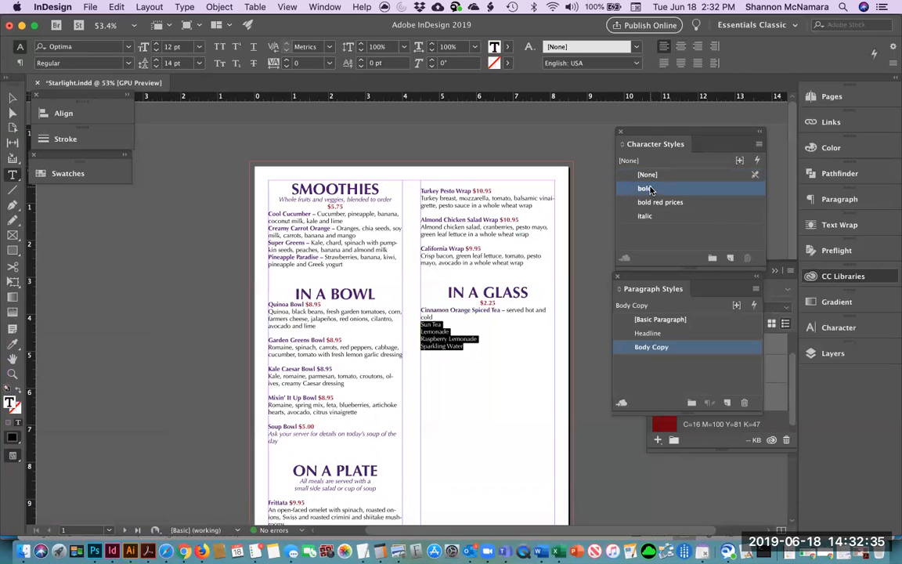
Try a line break before "and cold" in the Cinnamon Orange Spiced Tea description, and remove it
{"action": "left_click", "coordinate": [509, 311]}
{"action": "left_click", "coordinate": [535, 310]}
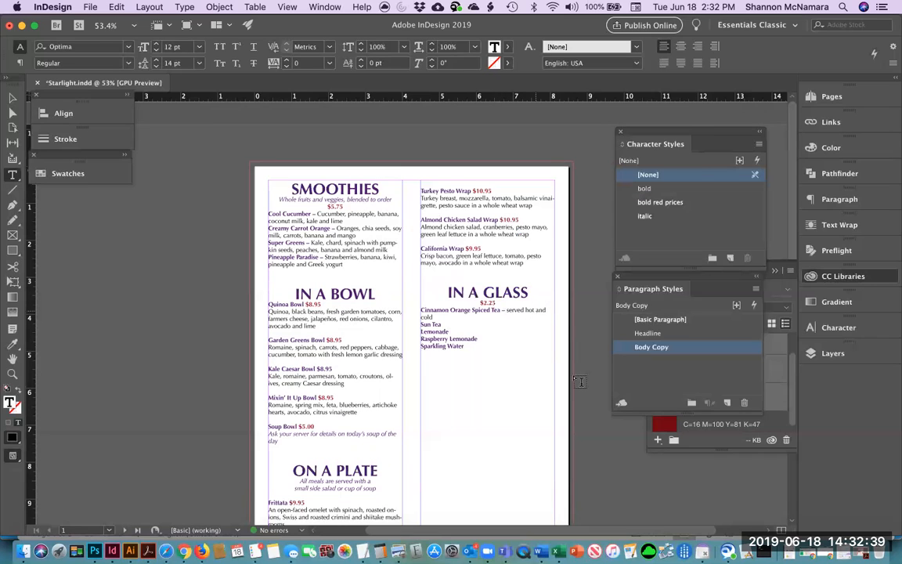
{"action": "key", "text": "Return"}
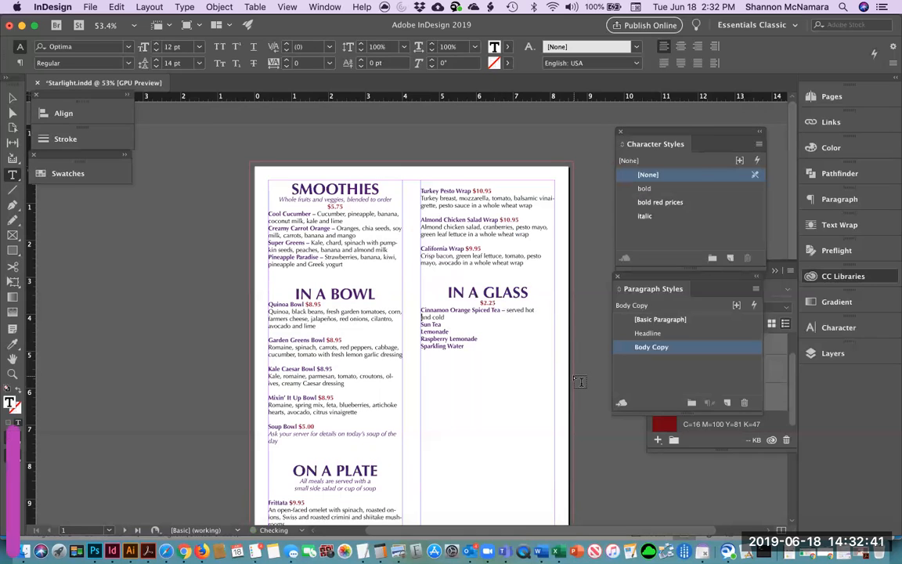
{"action": "key", "text": "BackSpace"}
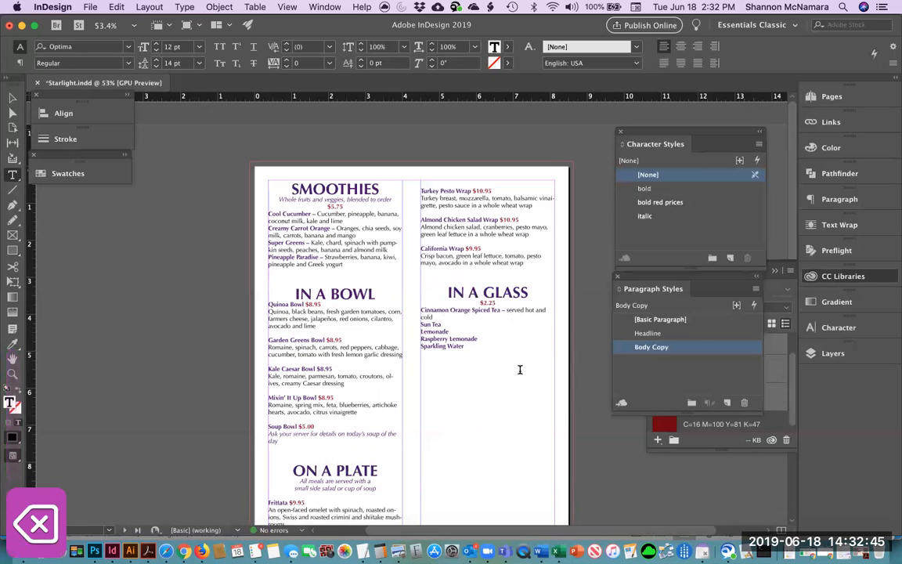
Insert a line break before "served hot and cold" in the Cinnamon Orange Spiced Tea entry
{"action": "key", "text": "Left"}
{"action": "key", "text": "Return"}
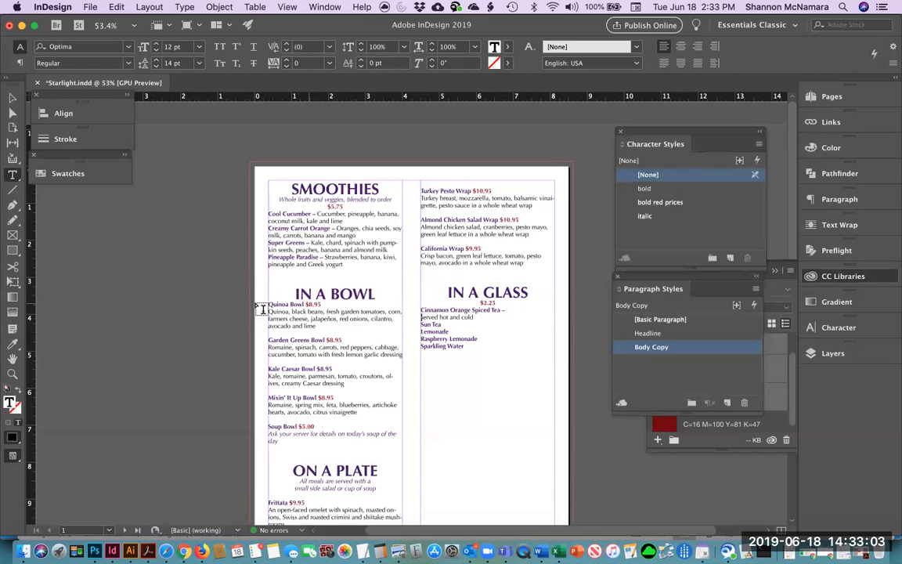
{"action": "scroll", "coordinate": [349, 410], "scroll_direction": "down", "scroll_amount": 5}
{"action": "scroll", "coordinate": [348, 411], "scroll_direction": "up", "scroll_amount": 5}
{"action": "scroll", "coordinate": [334, 402], "scroll_direction": "down", "scroll_amount": 1}
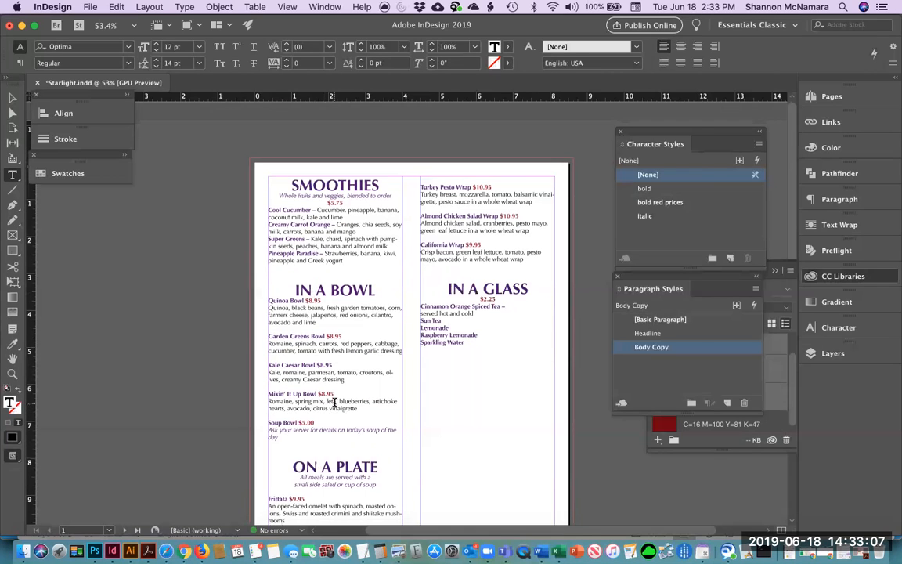
Insert a tab before the prices of Quinoa Bowl and Garden Greens Bowl in the IN A BOWL section
{"action": "left_click", "coordinate": [12, 374]}
{"action": "left_click_drag", "start_coordinate": [231, 243], "coordinate": [401, 439]}
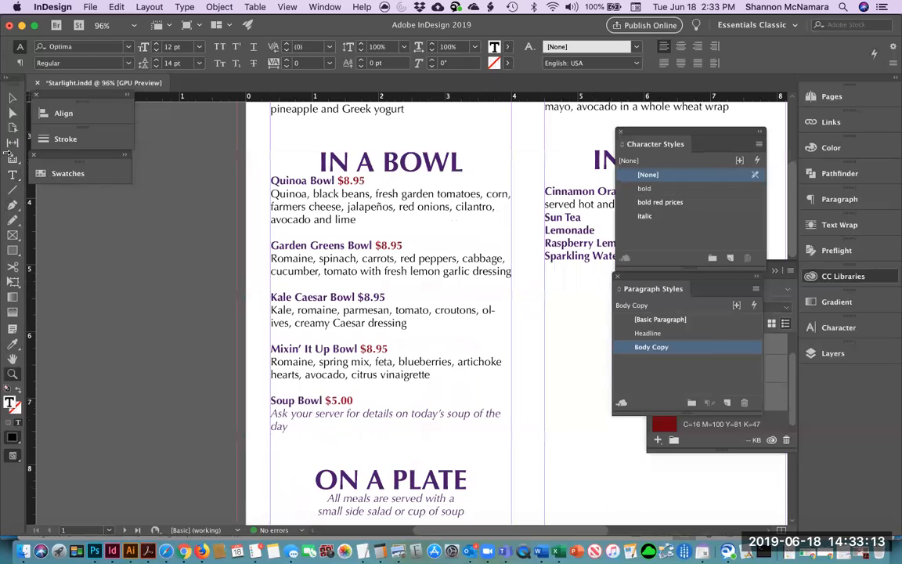
{"action": "left_click", "coordinate": [13, 175]}
{"action": "left_click", "coordinate": [337, 182]}
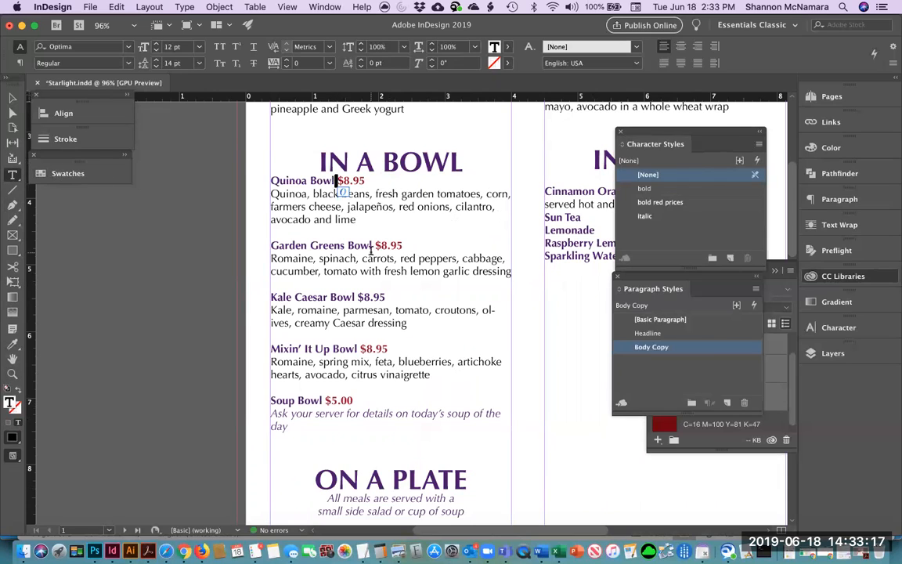
{"action": "key", "text": "Tab"}
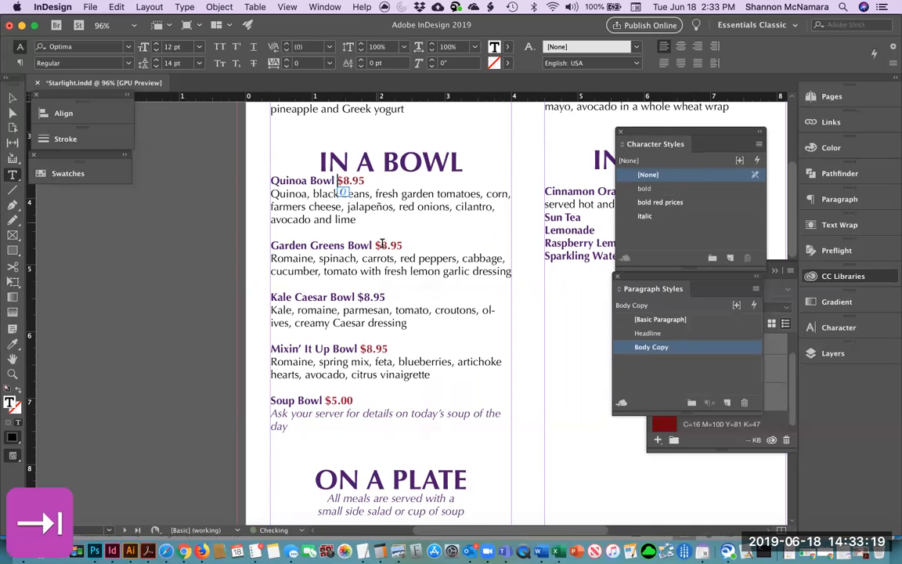
{"action": "left_click", "coordinate": [373, 245]}
{"action": "key", "text": "Tab"}
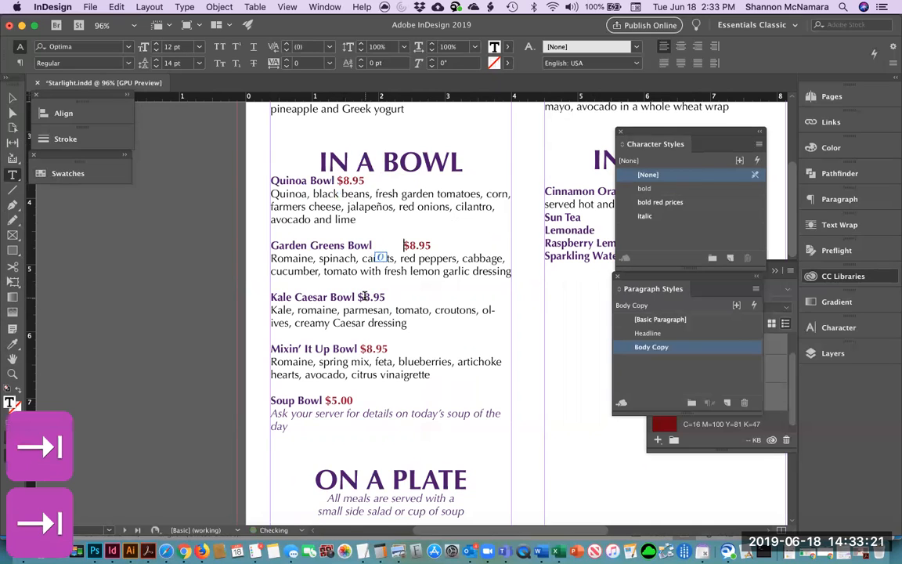
Apply the bold red prices style to the Kale Caesar Bowl price and insert a tab before it
{"action": "left_click_drag", "start_coordinate": [358, 298], "coordinate": [386, 298]}
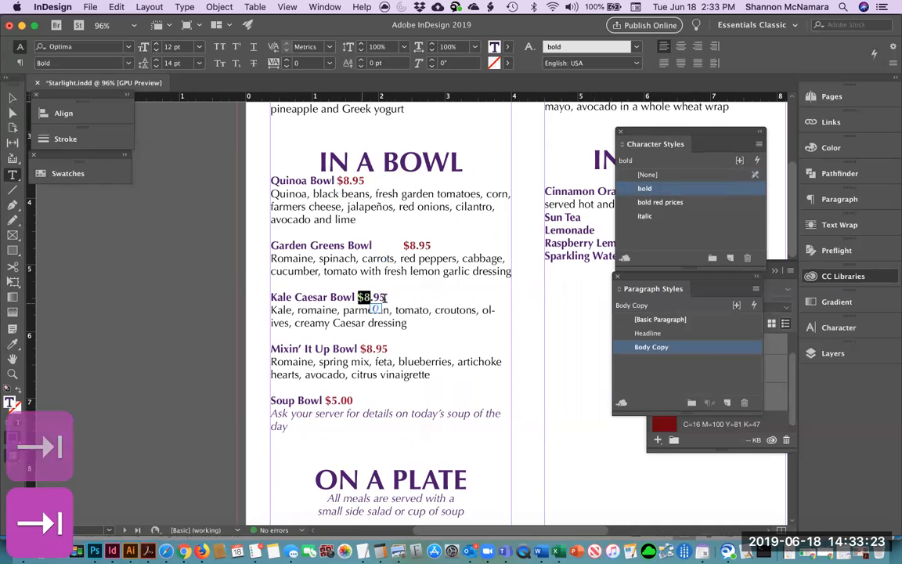
{"action": "left_click", "coordinate": [643, 203]}
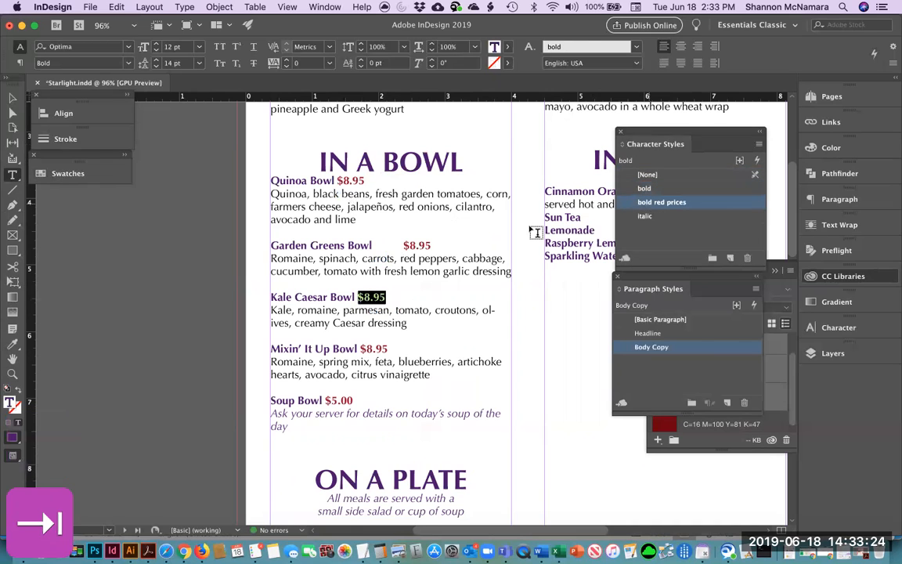
{"action": "left_click", "coordinate": [352, 297]}
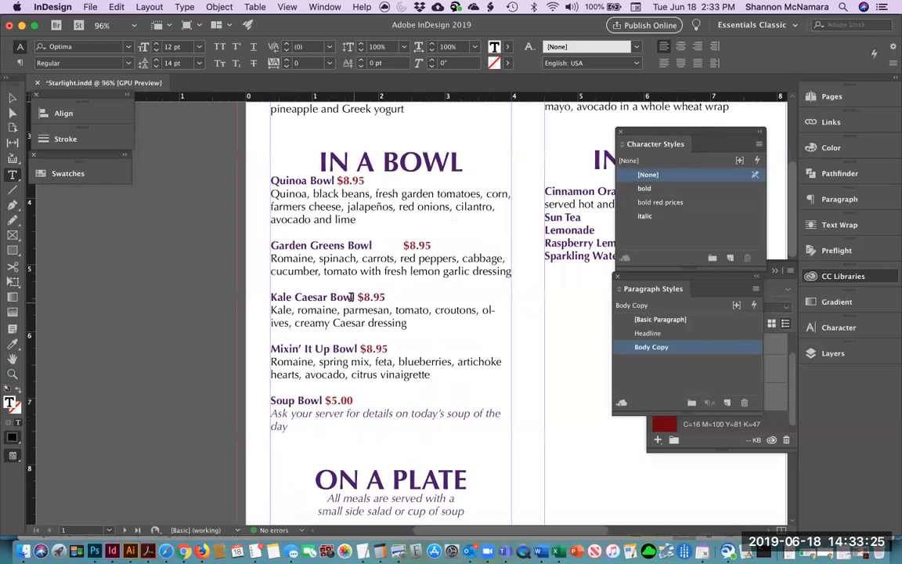
{"action": "key", "text": "Tab"}
Insert a tab before the prices of Mixin' It Up Bowl and Soup Bowl
{"action": "left_click", "coordinate": [360, 349]}
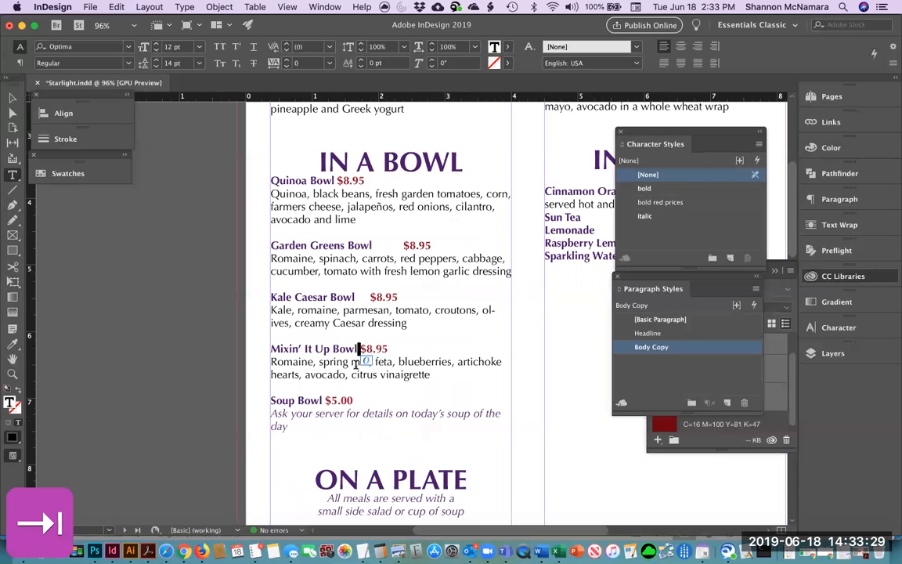
{"action": "key", "text": "Tab"}
{"action": "left_click", "coordinate": [325, 400]}
{"action": "key", "text": "Tab"}
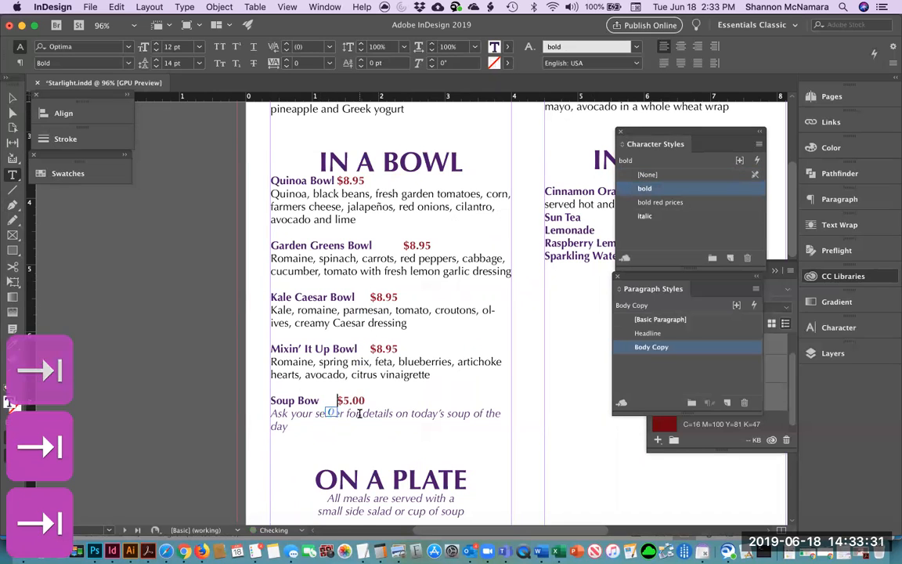
{"action": "key", "text": "Left"}
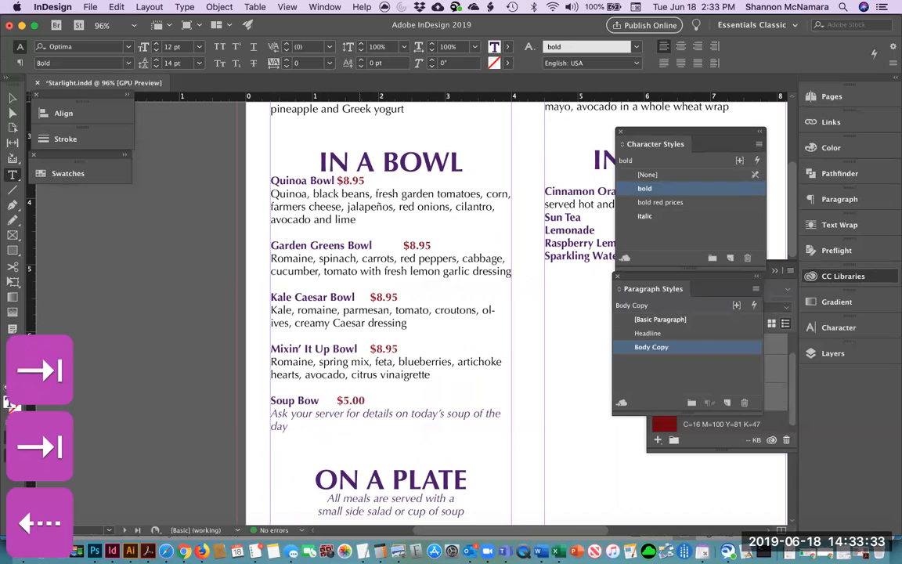
Insert a tab before the Frittata and Turkey Bacon Avocado Panini prices under ON A PLATE
{"action": "scroll", "coordinate": [294, 174], "scroll_direction": "down", "scroll_amount": 5}
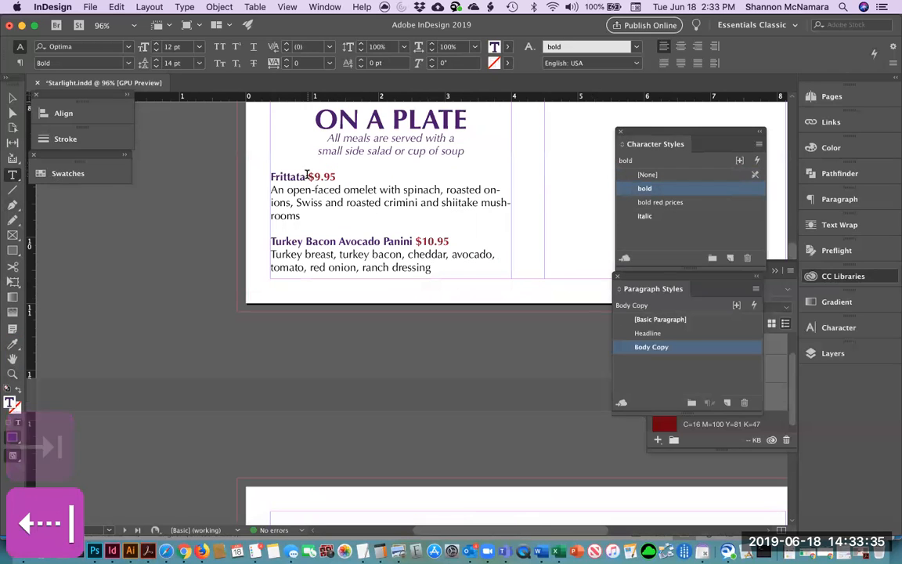
{"action": "left_click", "coordinate": [306, 175]}
{"action": "key", "text": "Tab"}
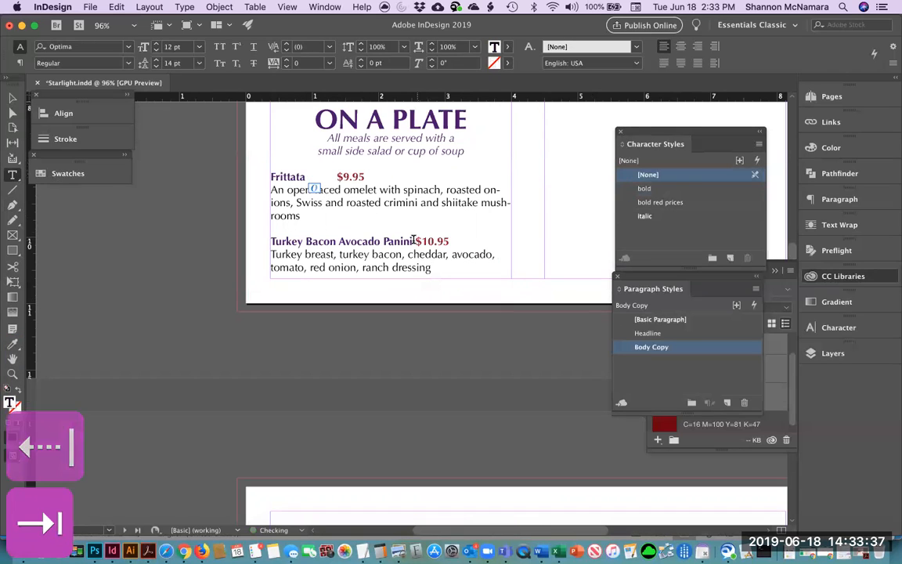
{"action": "left_click", "coordinate": [414, 242]}
{"action": "key", "text": "Tab"}
Insert a tab before the prices of Turkey Pesto Wrap, Almond Chicken Salad Wrap and California Wrap
{"action": "scroll", "coordinate": [421, 253], "scroll_direction": "down", "scroll_amount": 5}
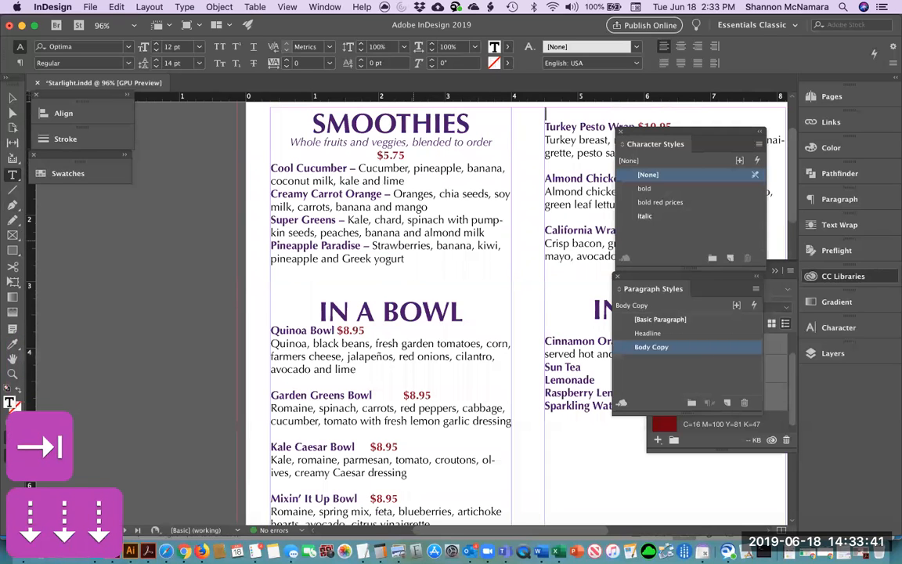
{"action": "left_click_drag", "start_coordinate": [476, 531], "coordinate": [526, 533]}
{"action": "left_click", "coordinate": [439, 126]}
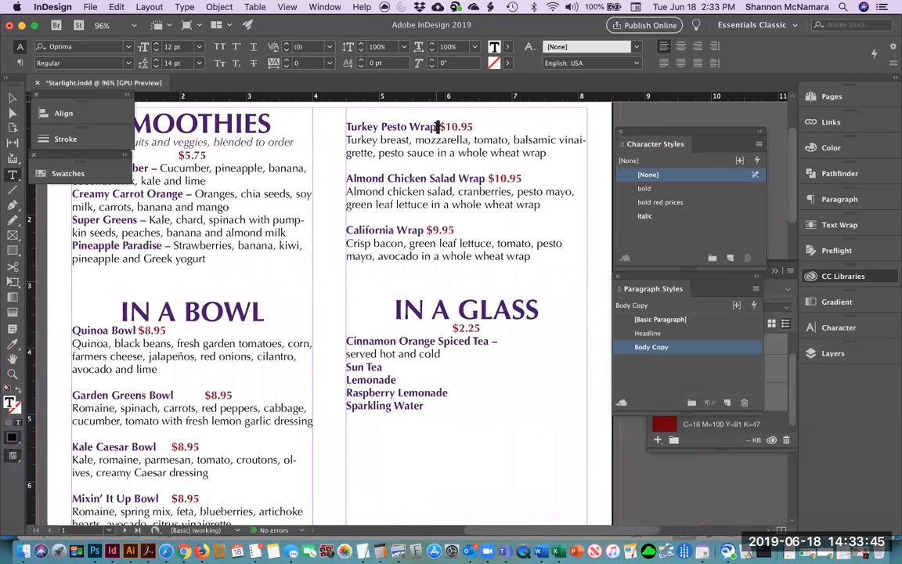
{"action": "key", "text": "Tab"}
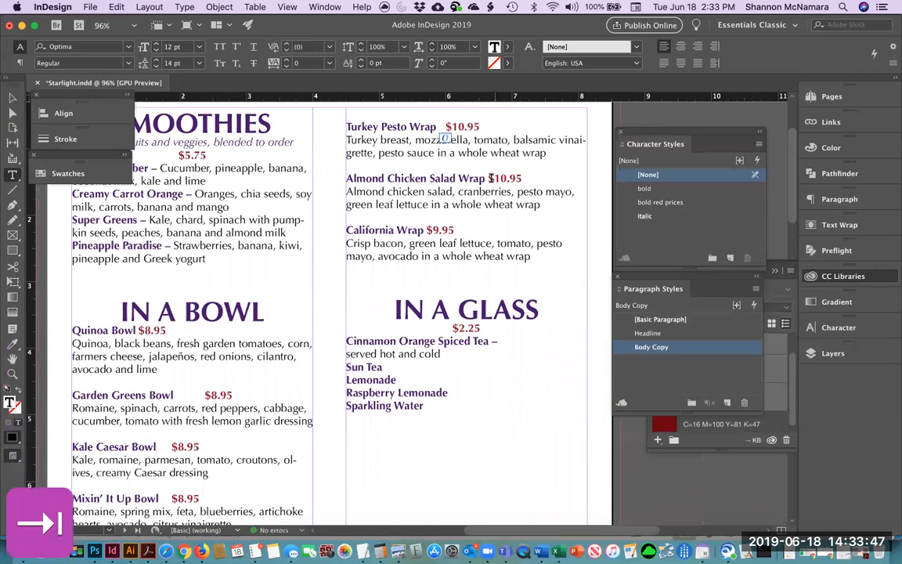
{"action": "left_click", "coordinate": [487, 178]}
{"action": "key", "text": "Tab"}
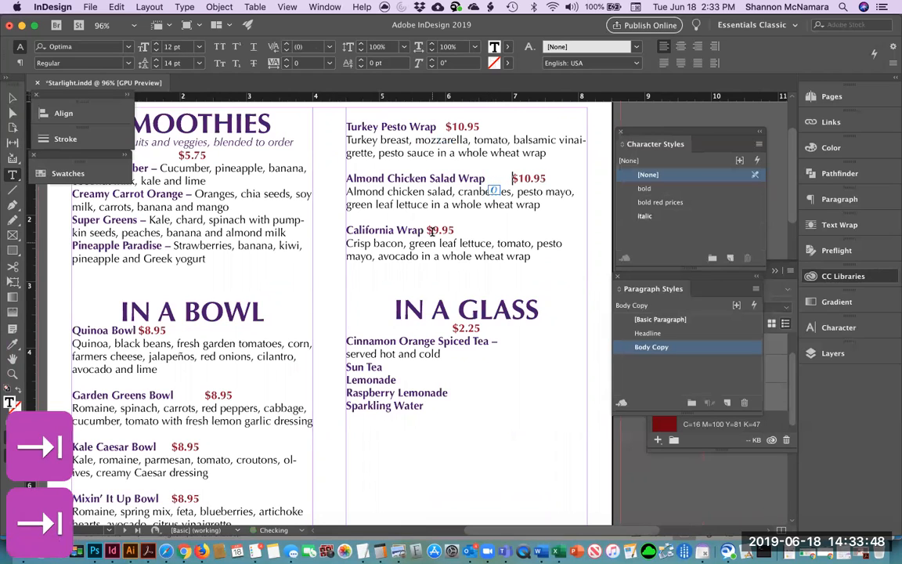
{"action": "left_click", "coordinate": [423, 230]}
{"action": "key", "text": "Tab"}
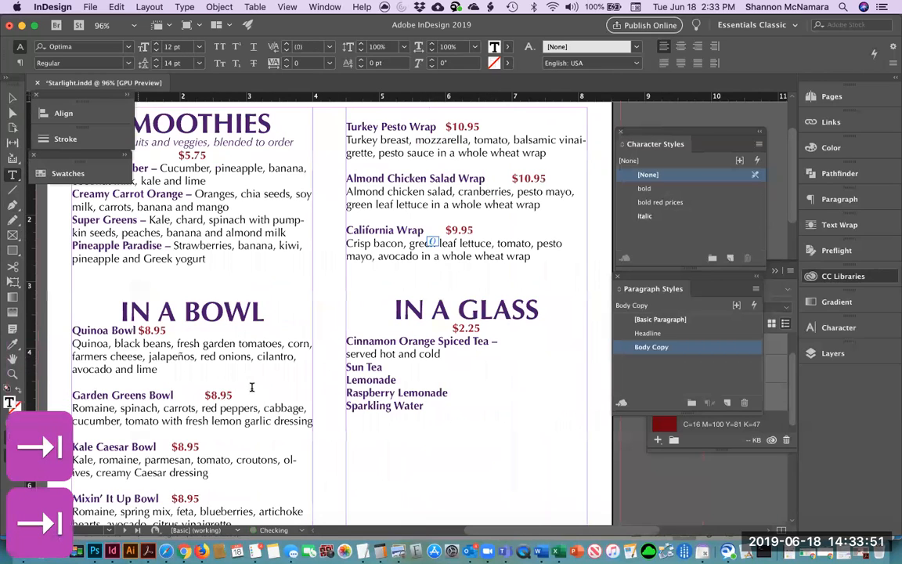
Clear the page view by docking Paragraph Styles, collapsing CC Libraries, and moving the collapsed Character Styles panel off the page
{"action": "left_click_drag", "start_coordinate": [505, 536], "coordinate": [465, 536]}
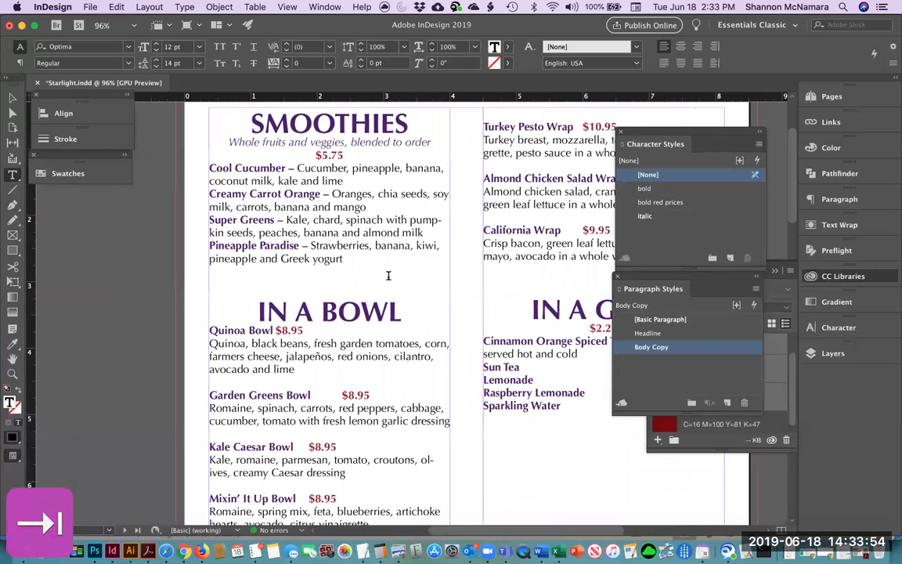
{"action": "left_click", "coordinate": [210, 330]}
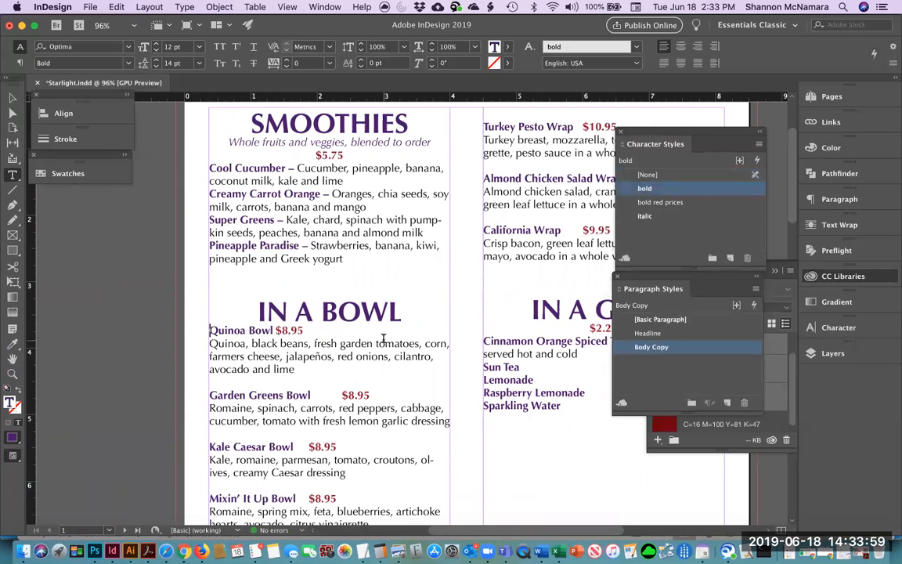
{"action": "double_click", "coordinate": [646, 137]}
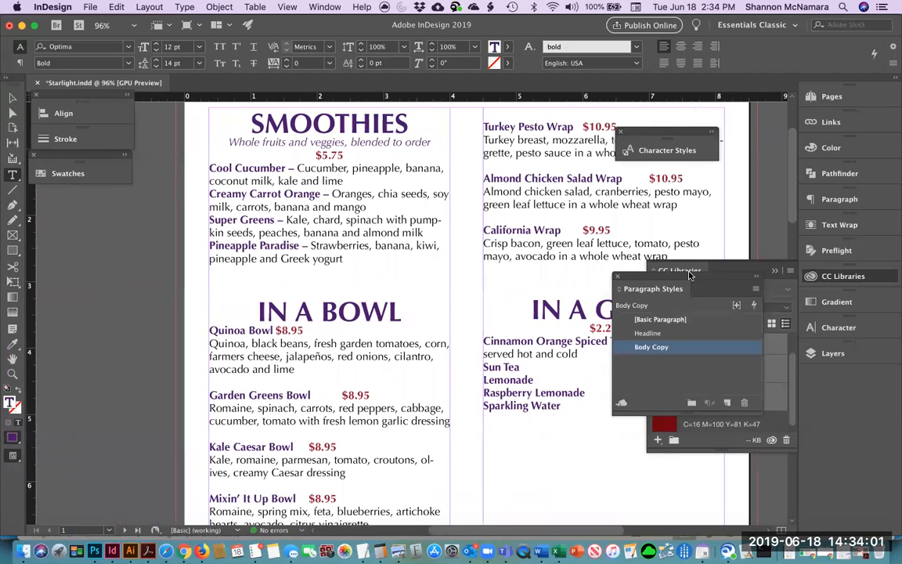
{"action": "double_click", "coordinate": [648, 278]}
{"action": "left_click_drag", "start_coordinate": [650, 279], "coordinate": [827, 379]}
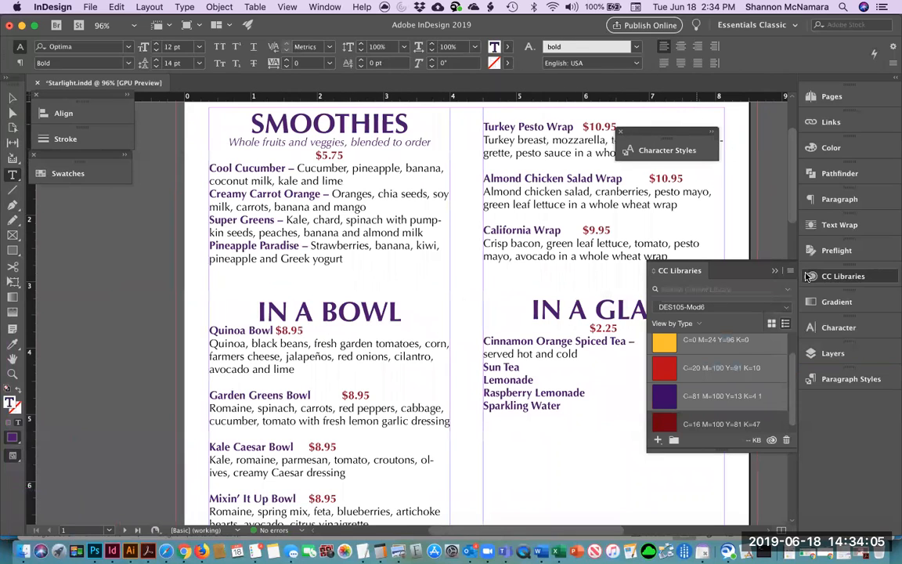
{"action": "left_click", "coordinate": [807, 277]}
{"action": "left_click_drag", "start_coordinate": [636, 135], "coordinate": [750, 377]}
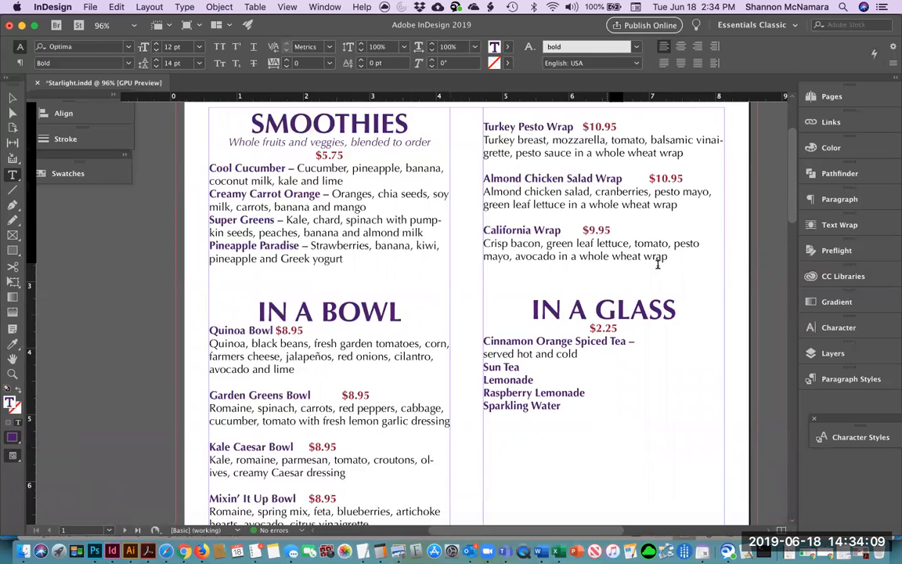
Set a right-aligned tab stop at 3.5694 in for all text from Quinoa Bowl through the California Wrap description
{"action": "left_click_drag", "start_coordinate": [209, 329], "coordinate": [671, 257]}
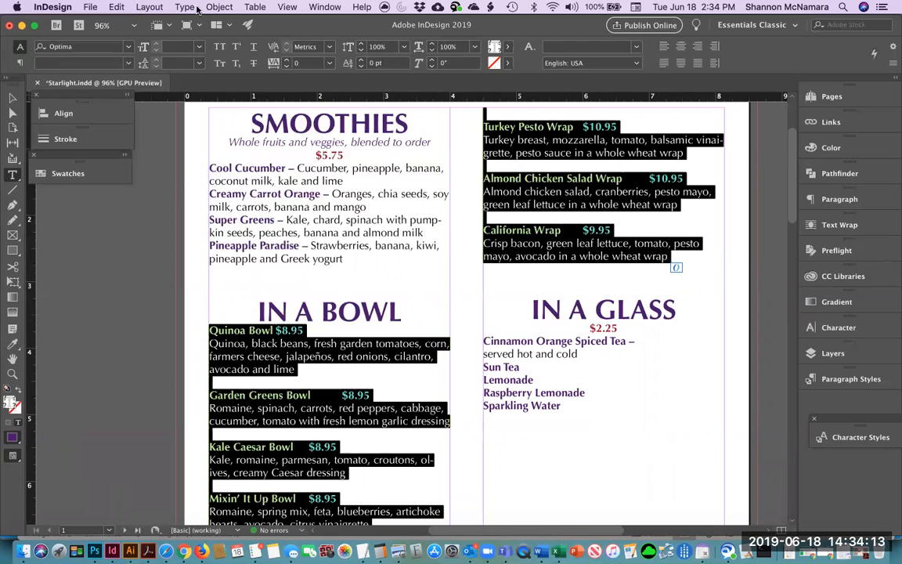
{"action": "left_click", "coordinate": [185, 7]}
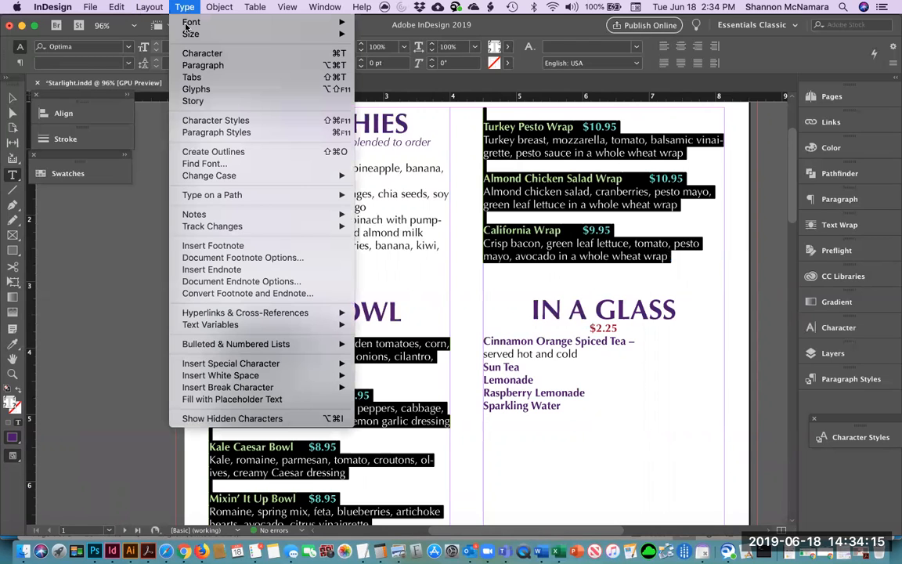
{"action": "left_click", "coordinate": [191, 77]}
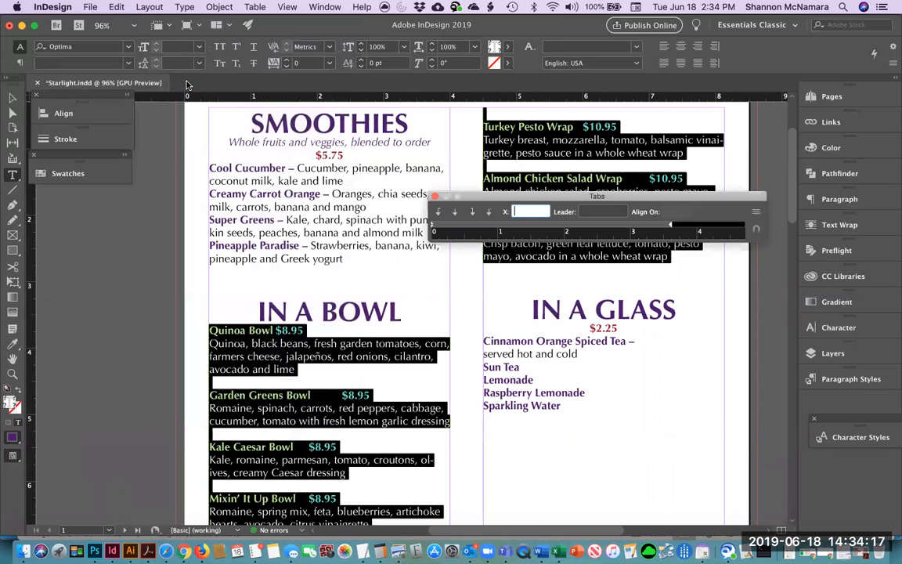
{"action": "left_click_drag", "start_coordinate": [486, 200], "coordinate": [276, 251]}
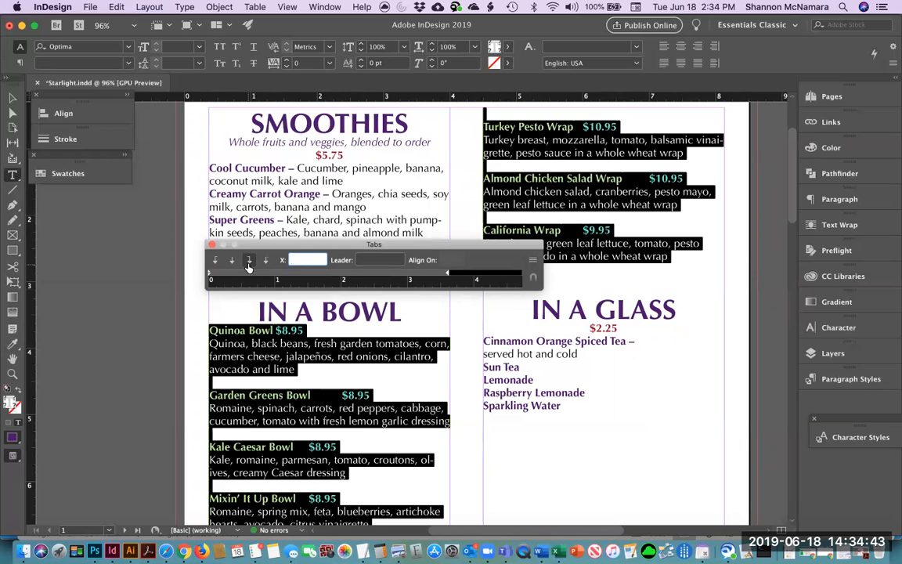
{"action": "left_click", "coordinate": [359, 276]}
{"action": "left_click_drag", "start_coordinate": [363, 276], "coordinate": [446, 276]}
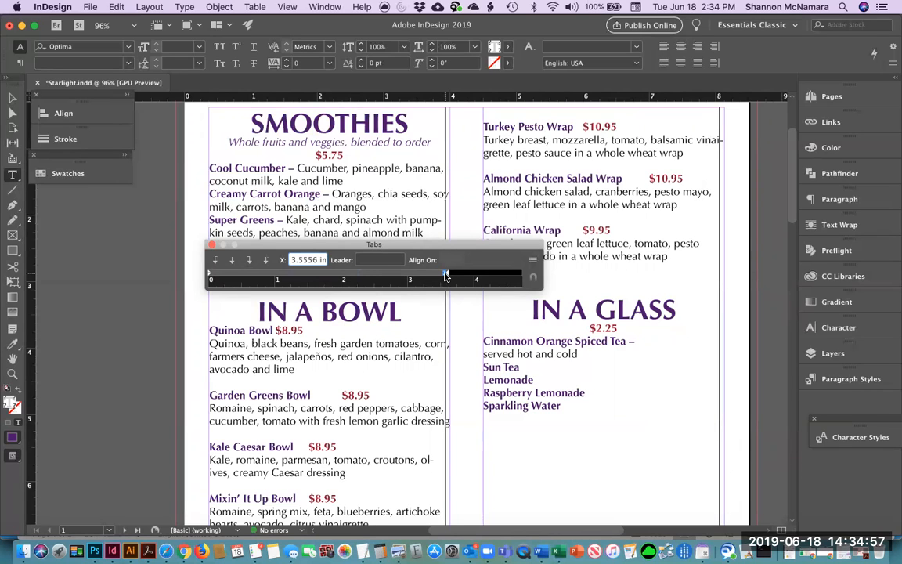
{"action": "left_click_drag", "start_coordinate": [445, 276], "coordinate": [447, 276]}
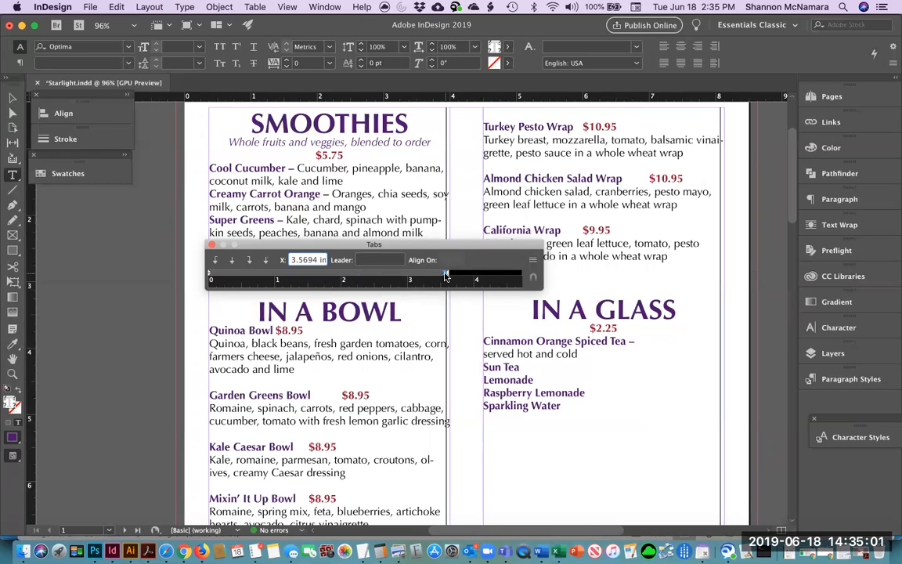
{"action": "key", "text": "super+a"}
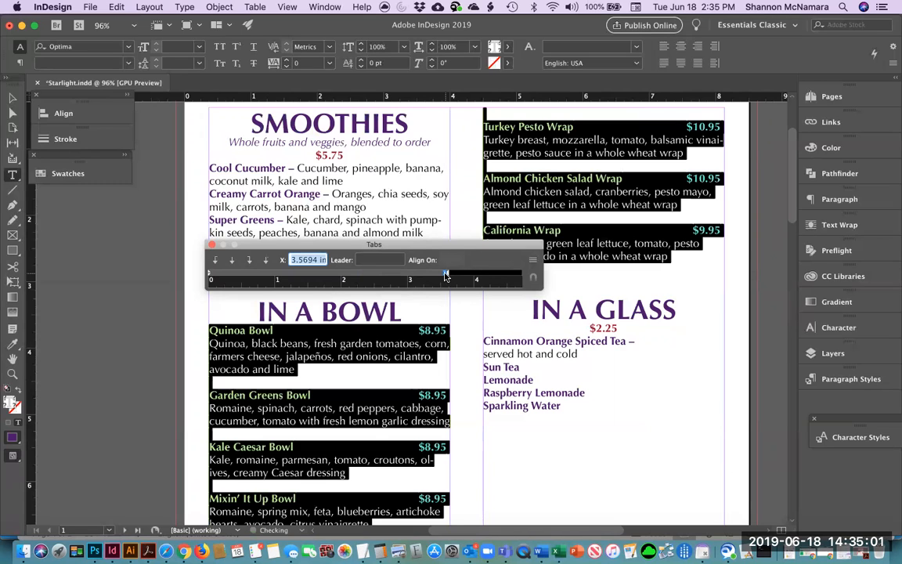
Add a dot leader (".") to the tab stop so dots run from each item name to its price
{"action": "left_click", "coordinate": [370, 261]}
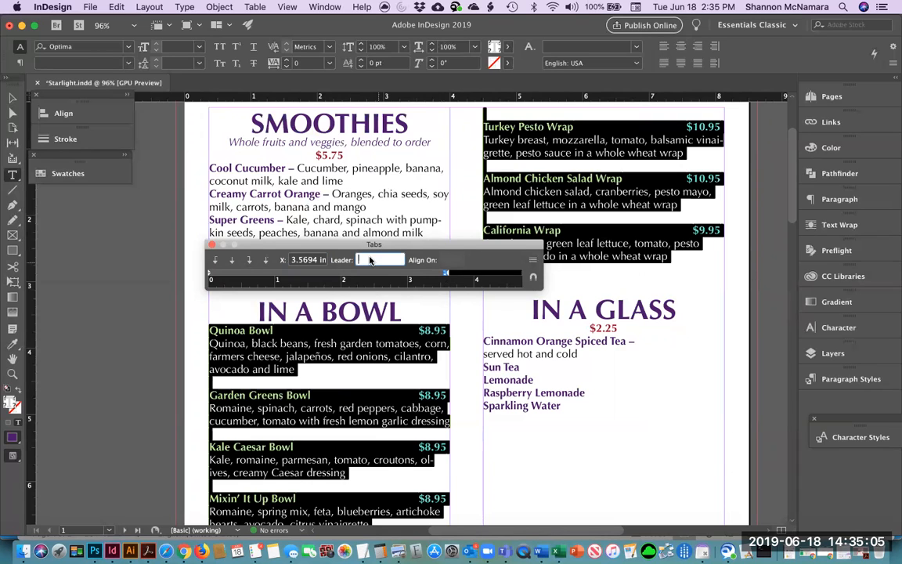
{"action": "type", "text": "."}
{"action": "key", "text": "Return"}
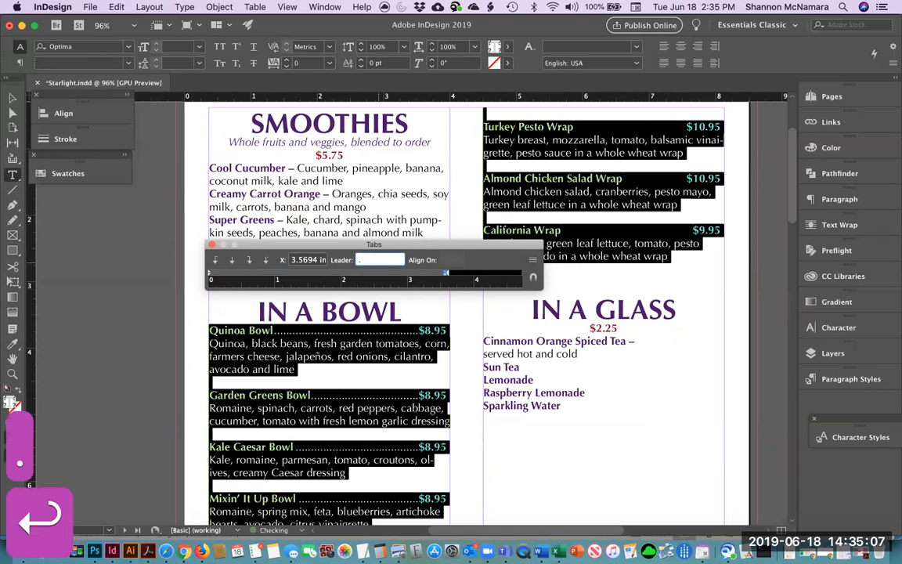
{"action": "left_click", "coordinate": [318, 330]}
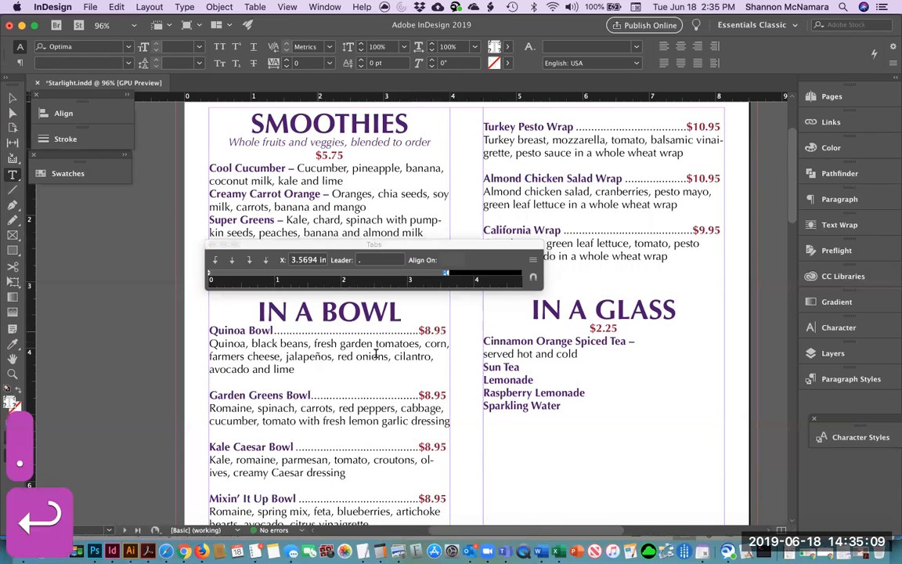
{"action": "scroll", "coordinate": [388, 402], "scroll_direction": "down", "scroll_amount": 1}
{"action": "scroll", "coordinate": [388, 402], "scroll_direction": "down", "scroll_amount": 3}
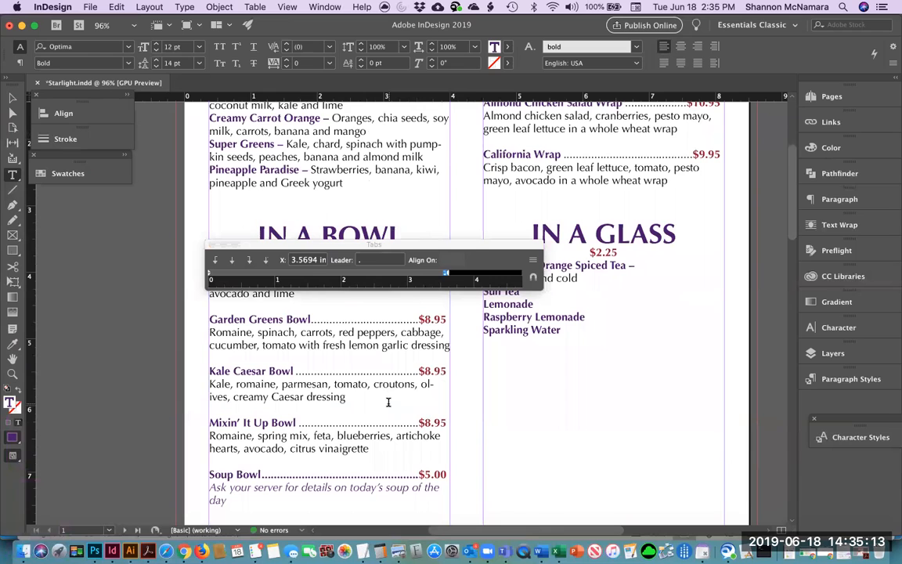
{"action": "scroll", "coordinate": [418, 441], "scroll_direction": "down", "scroll_amount": 1}
{"action": "scroll", "coordinate": [418, 352], "scroll_direction": "up", "scroll_amount": 8}
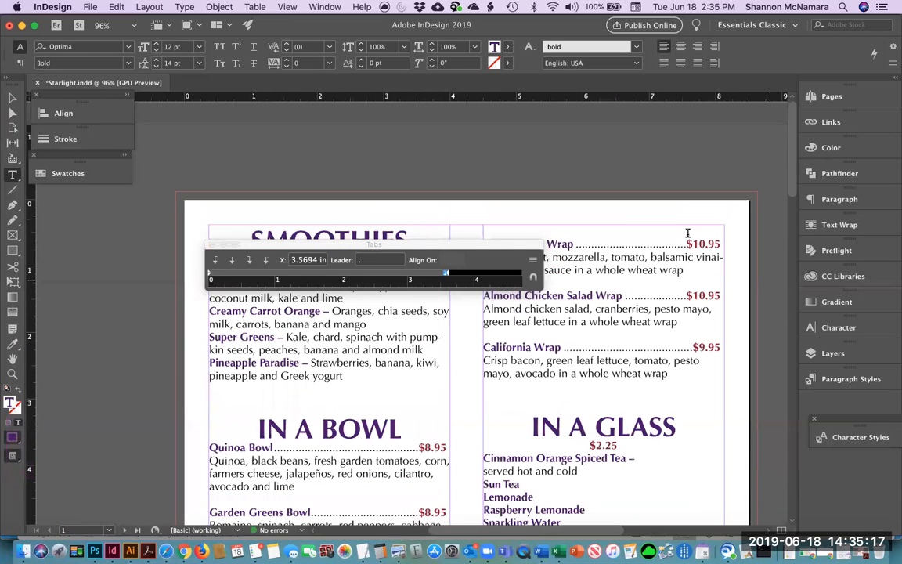
{"action": "left_click", "coordinate": [672, 360]}
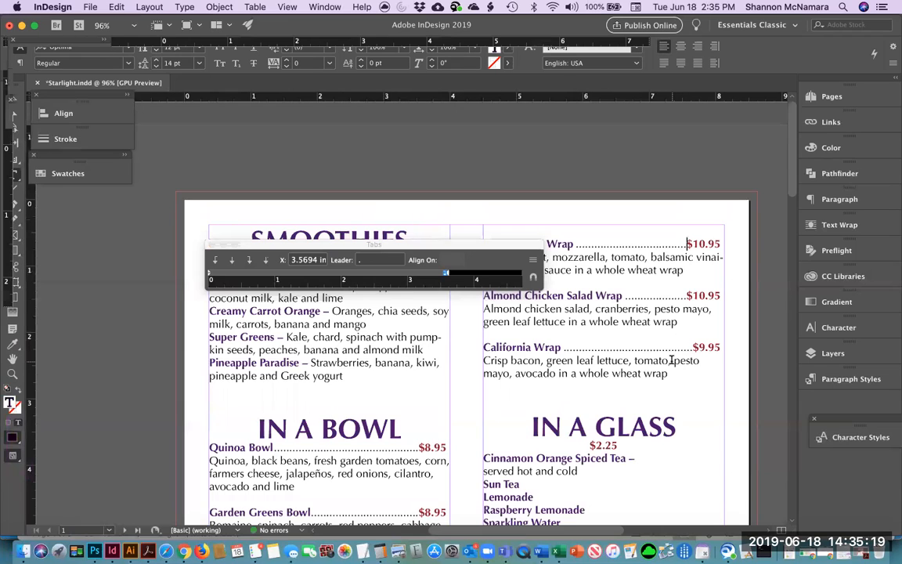
{"action": "key", "text": "shift+super+Left"}
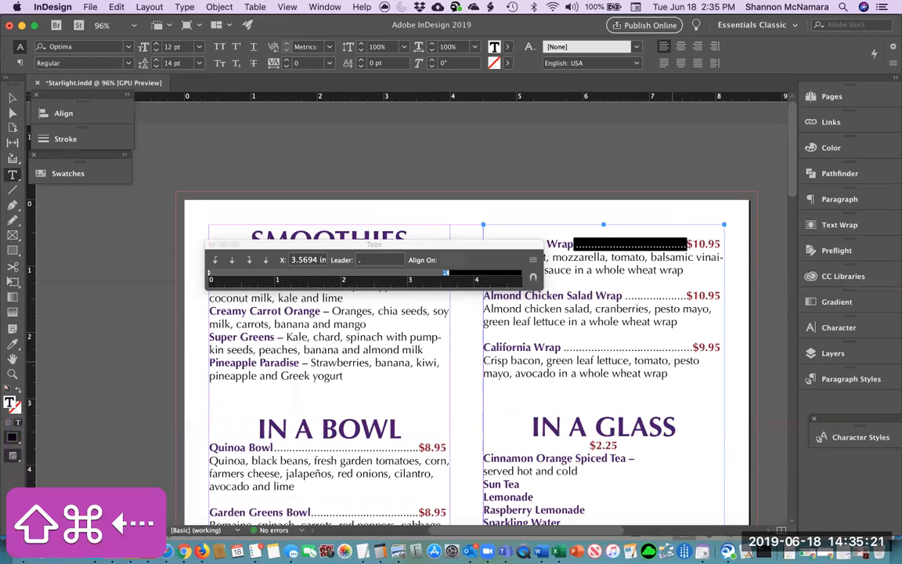
{"action": "key", "text": "shift+super+Left"}
{"action": "key", "text": "shift+super+Left"}
{"action": "key", "text": "Right"}
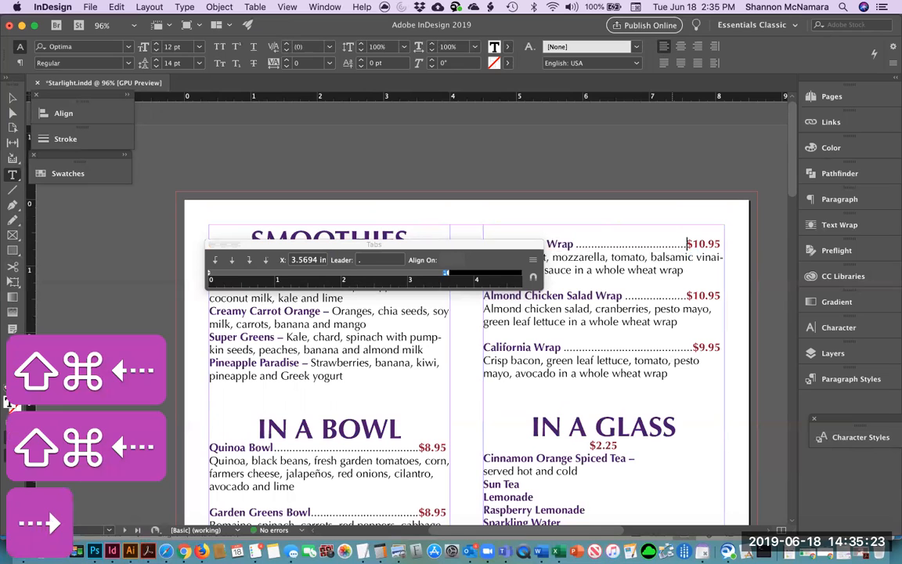
Reset the Soup Bowl price line to the Body Copy paragraph style, clearing its overrides
{"action": "scroll", "coordinate": [382, 462], "scroll_direction": "down", "scroll_amount": 2}
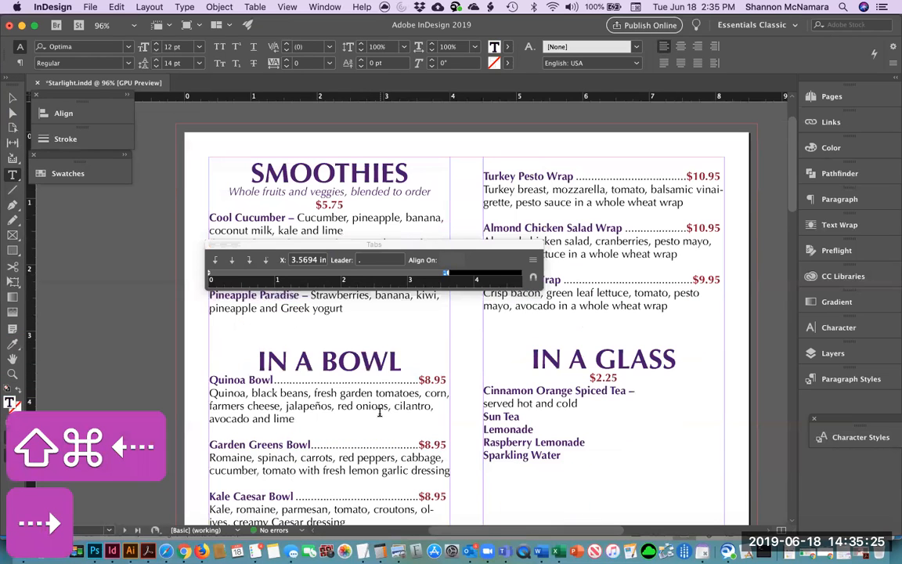
{"action": "scroll", "coordinate": [381, 467], "scroll_direction": "down", "scroll_amount": 6}
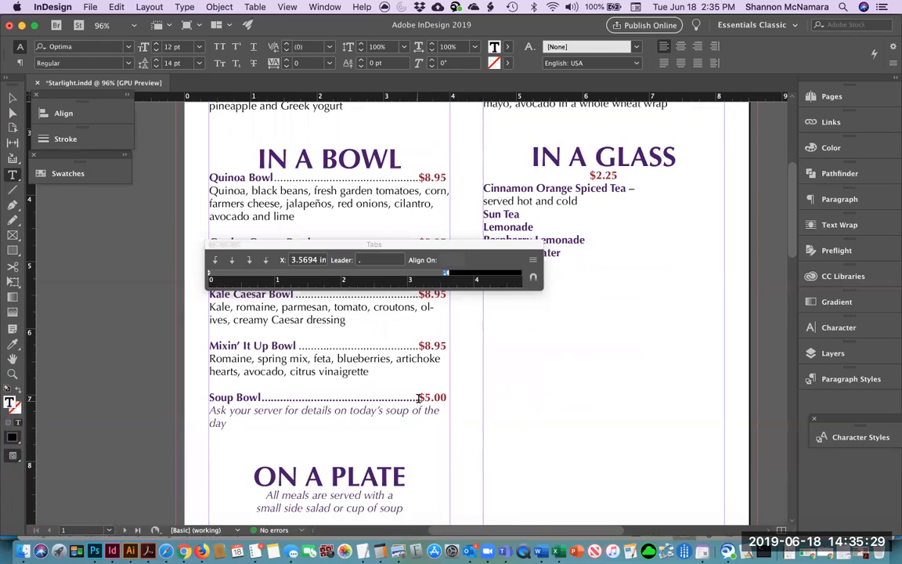
{"action": "left_click", "coordinate": [418, 398]}
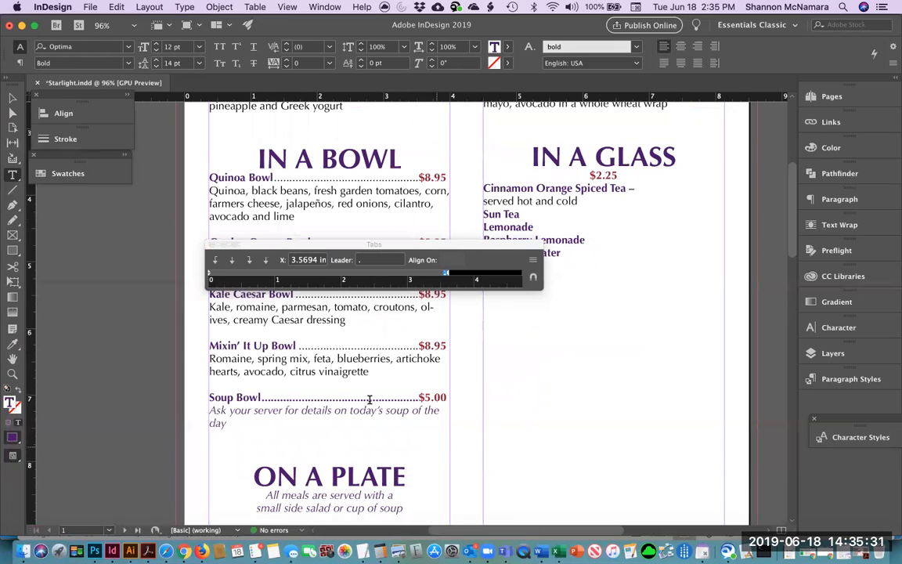
{"action": "left_click", "coordinate": [260, 398], "text": "shift"}
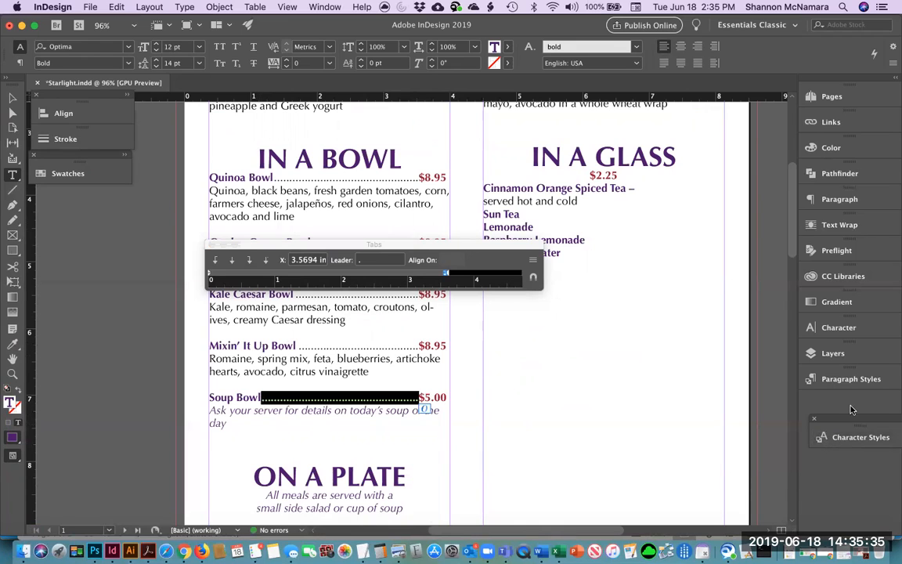
{"action": "left_click", "coordinate": [846, 379]}
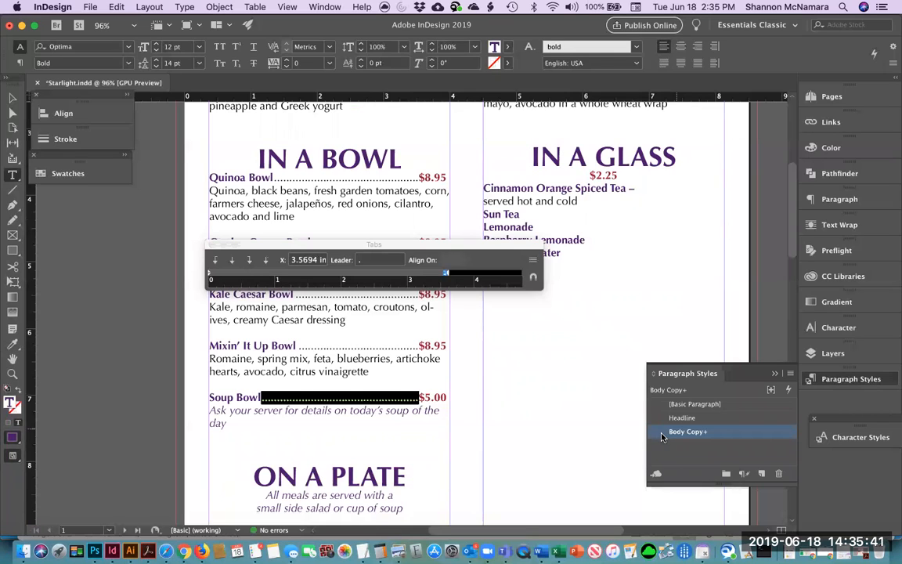
{"action": "left_click", "coordinate": [664, 433], "text": "alt"}
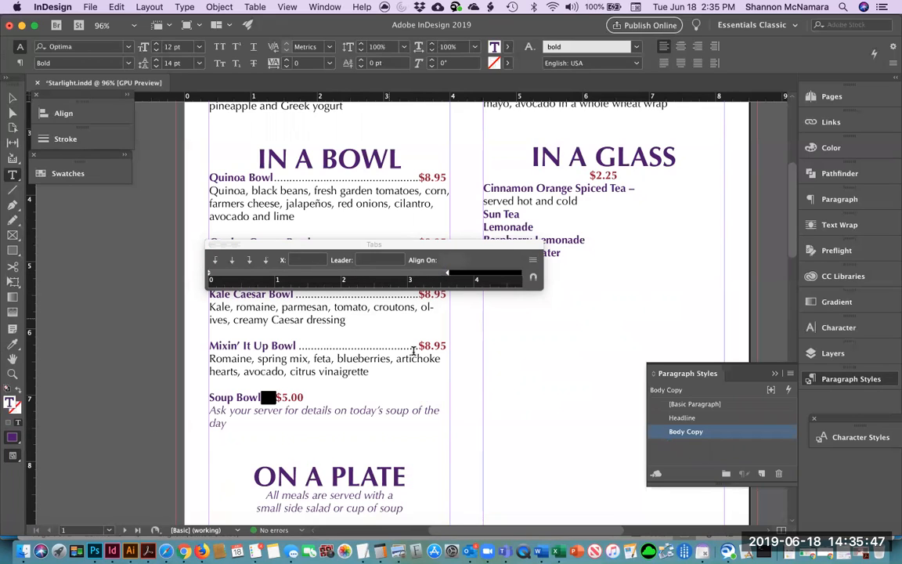
Replace the tab before the Soup Bowl price with a copy of the unstyled tab from the Mixin' It Up Bowl line
{"action": "left_click_drag", "start_coordinate": [419, 345], "coordinate": [297, 347]}
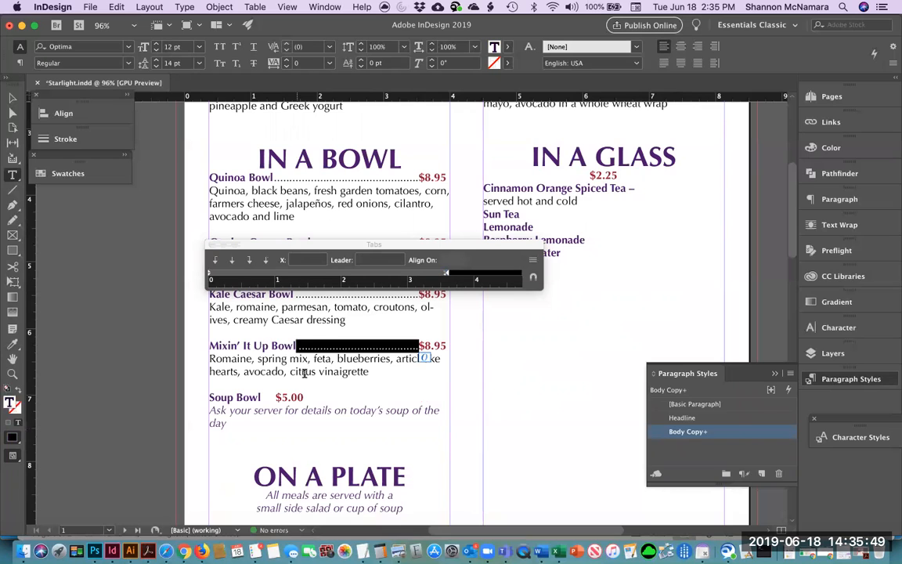
{"action": "key", "text": "super+c"}
{"action": "left_click_drag", "start_coordinate": [276, 397], "coordinate": [262, 398]}
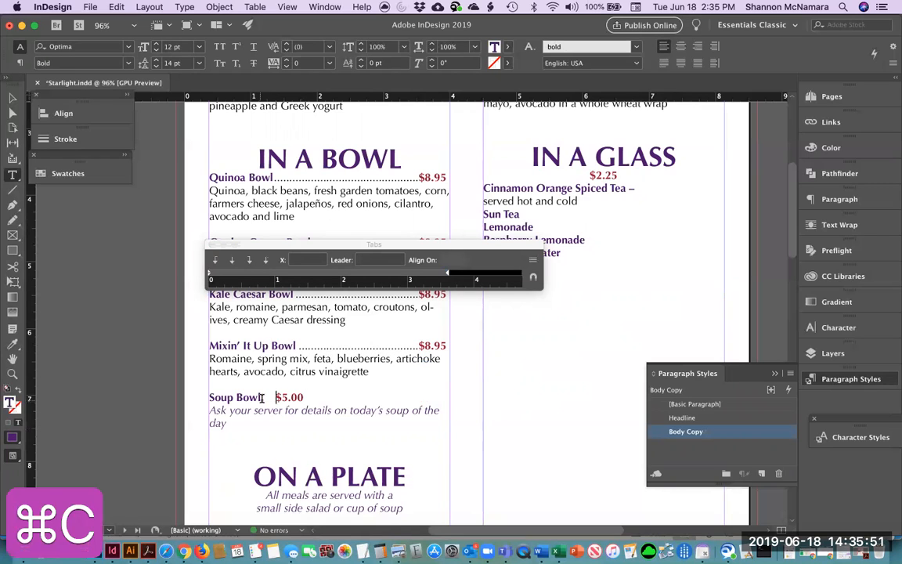
{"action": "key", "text": "super+v"}
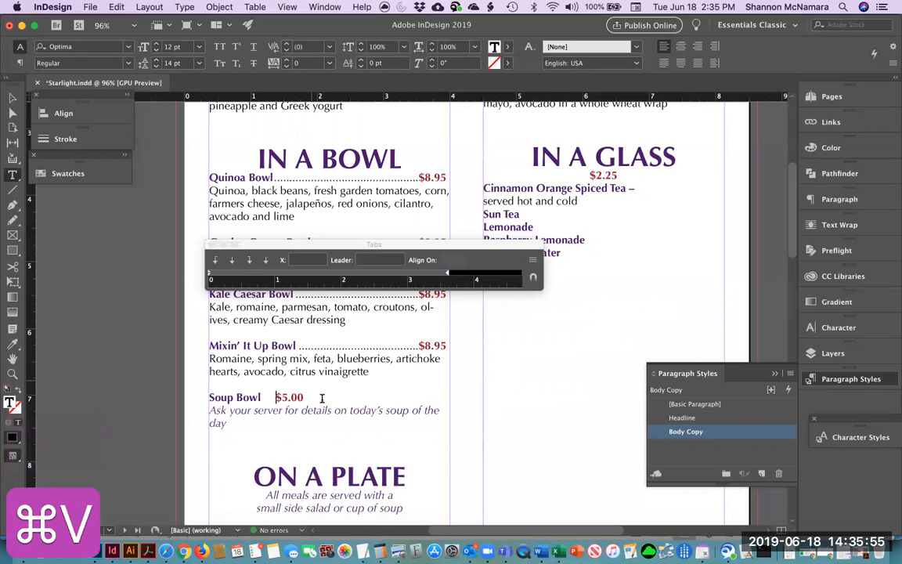
Apply the 3.5694 in tab stop with its "." leader to the text from Mixin' It Up Bowl through the Soup Bowl price line
{"action": "left_click_drag", "start_coordinate": [311, 397], "coordinate": [209, 397]}
{"action": "left_click", "coordinate": [217, 347], "text": "shift"}
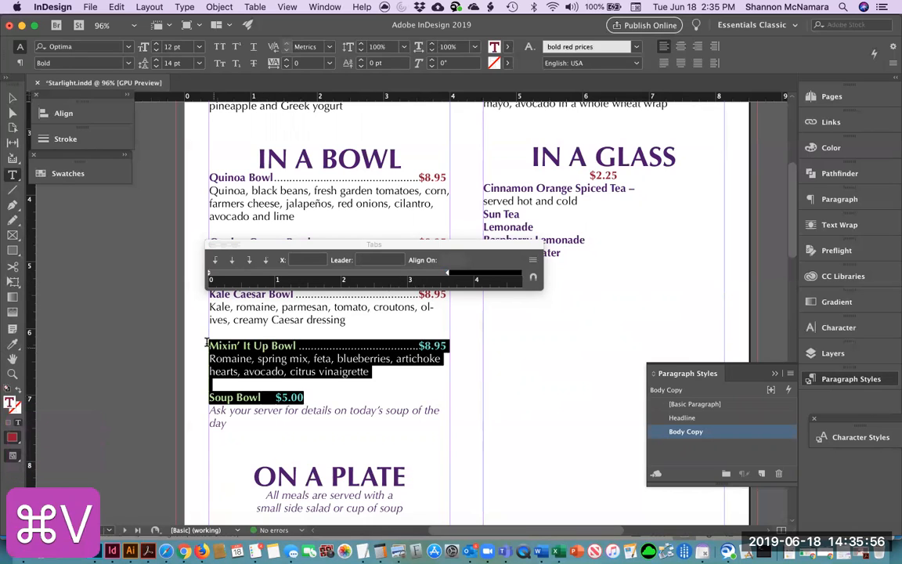
{"action": "left_click", "coordinate": [445, 274]}
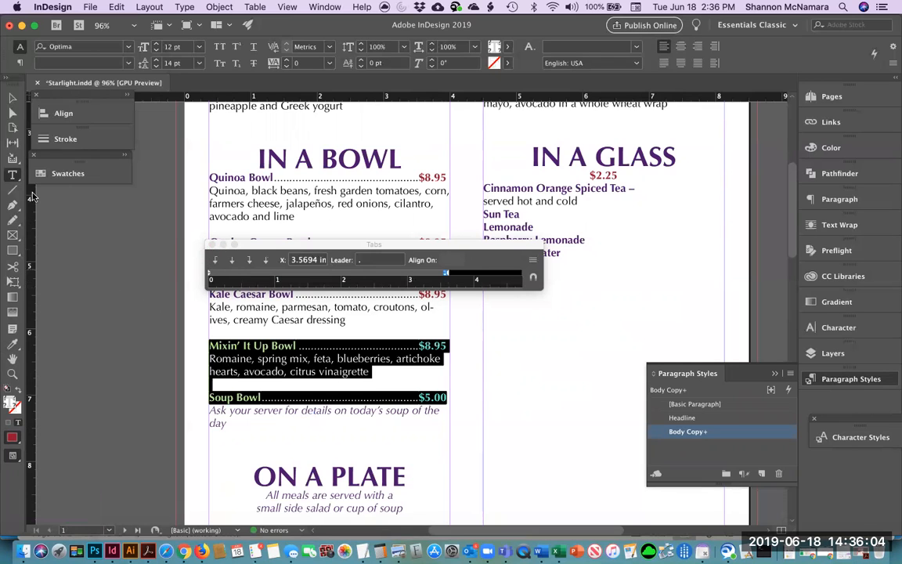
Deselect the menu text, close the tab settings and fit the whole page in the window
{"action": "left_click", "coordinate": [13, 97]}
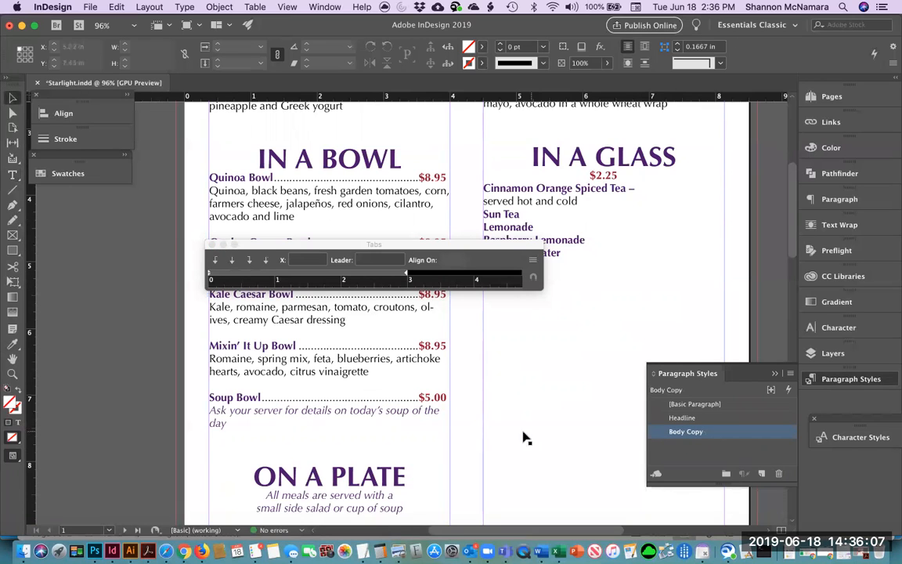
{"action": "scroll", "coordinate": [505, 435], "scroll_direction": "down", "scroll_amount": 3}
{"action": "scroll", "coordinate": [505, 435], "scroll_direction": "down", "scroll_amount": 10}
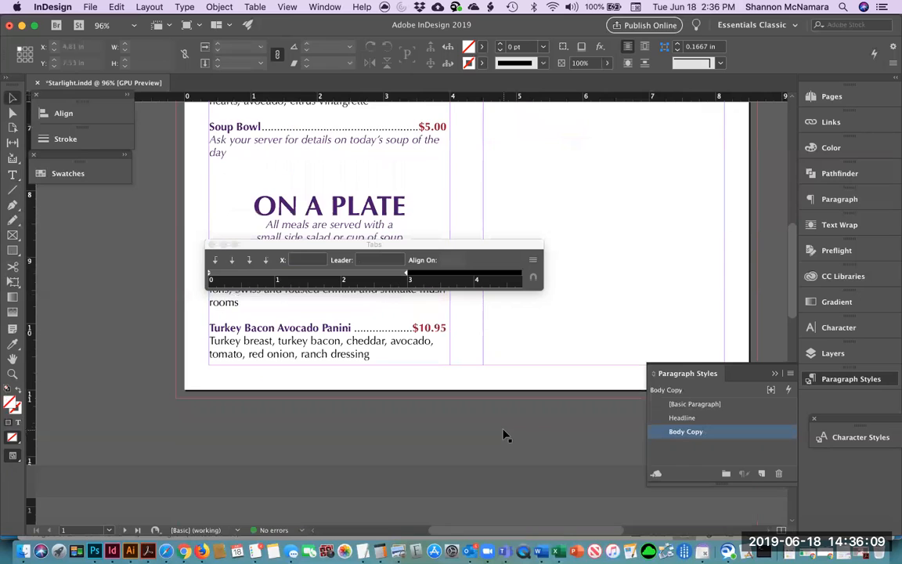
{"action": "left_click", "coordinate": [213, 245]}
{"action": "key", "text": "super+0"}
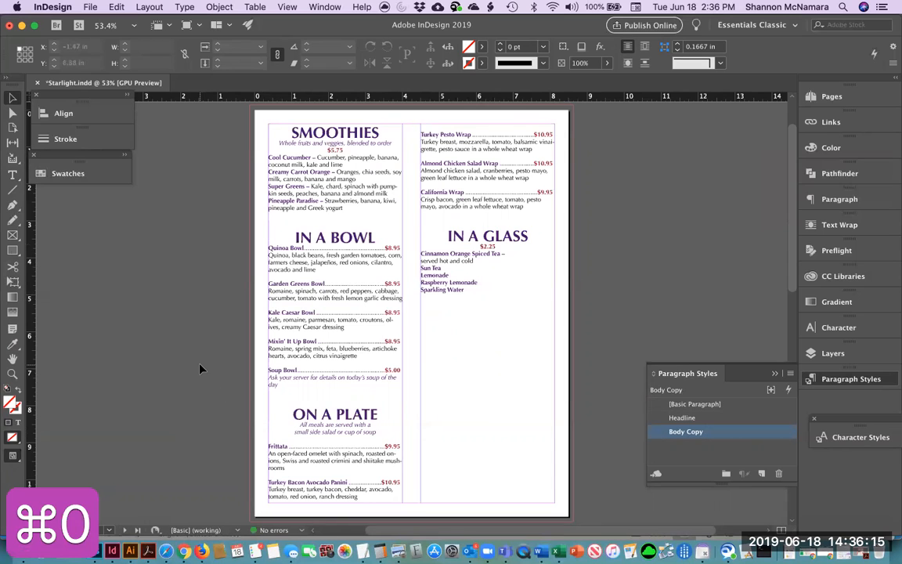
Switch to Finder and open Fritatta.jpg, Salad.jpg and Smoothies.jpg from the Starlight_Bistro folder in Adobe Photoshop CC 2019
{"action": "key", "text": "super+Tab"}
{"action": "key", "text": "super+Tab"}
{"action": "key", "text": "super+Tab"}
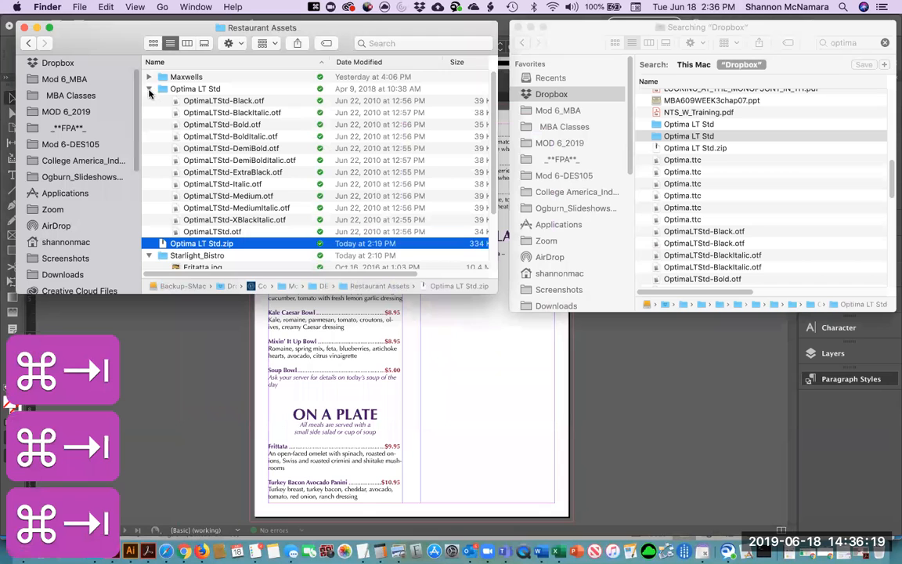
{"action": "left_click", "coordinate": [148, 89]}
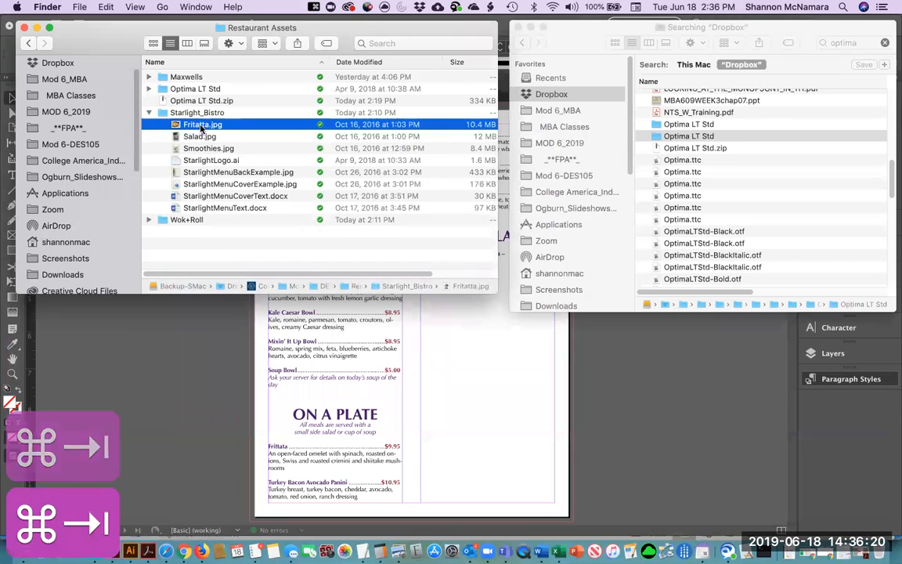
{"action": "left_click", "coordinate": [201, 148], "text": "shift"}
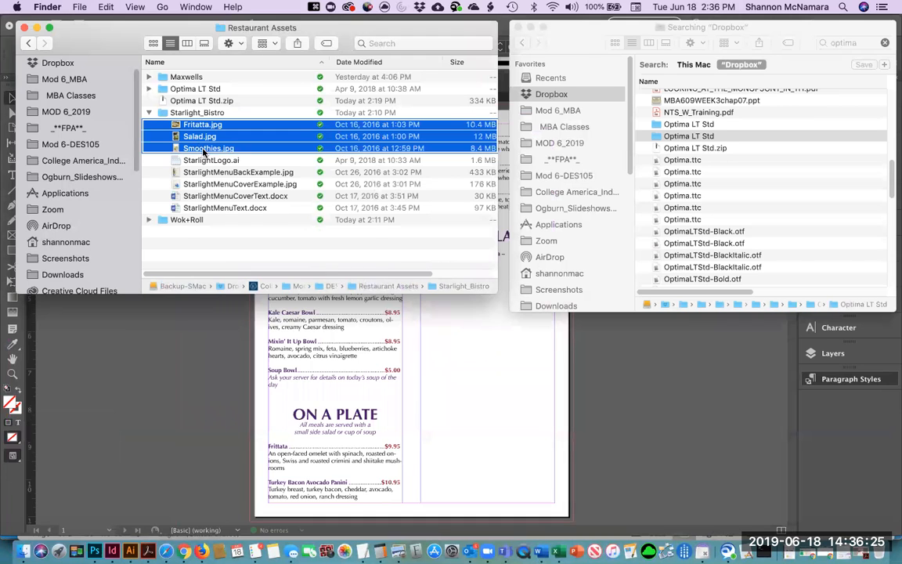
{"action": "right_click", "coordinate": [205, 149]}
{"action": "mouse_move", "coordinate": [237, 194]}
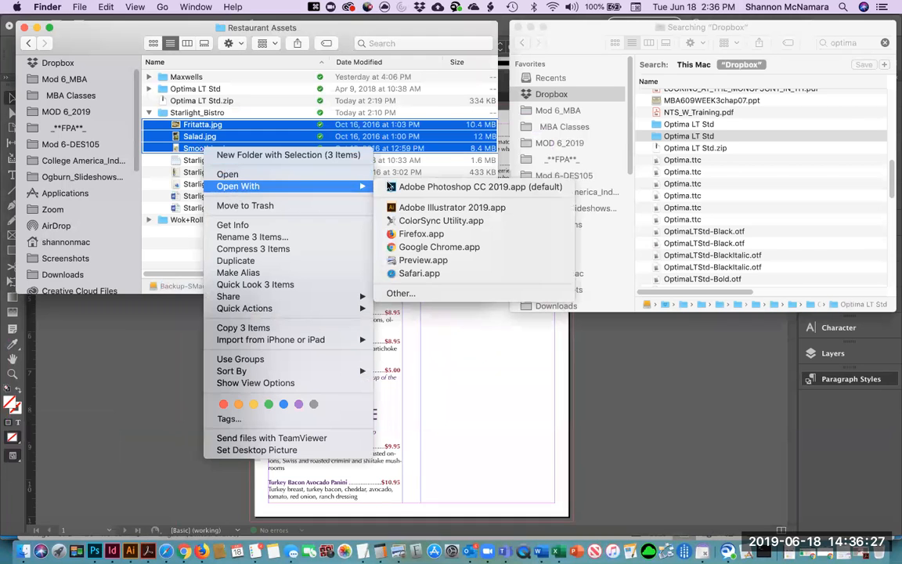
{"action": "left_click", "coordinate": [418, 182]}
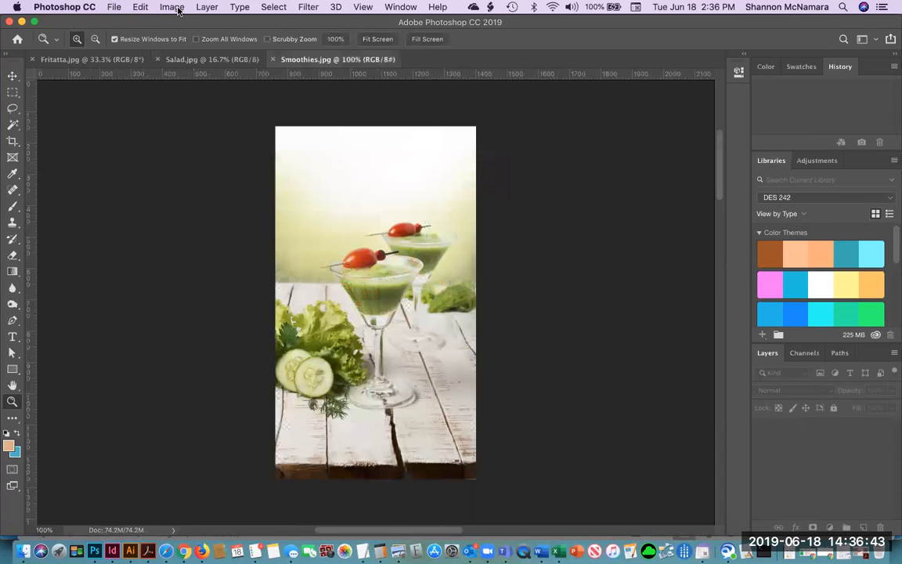
Convert Smoothies.jpg to CMYK Color mode, accepting the U.S. Web Coated (SWOP) v2 profile
{"action": "left_click", "coordinate": [173, 7]}
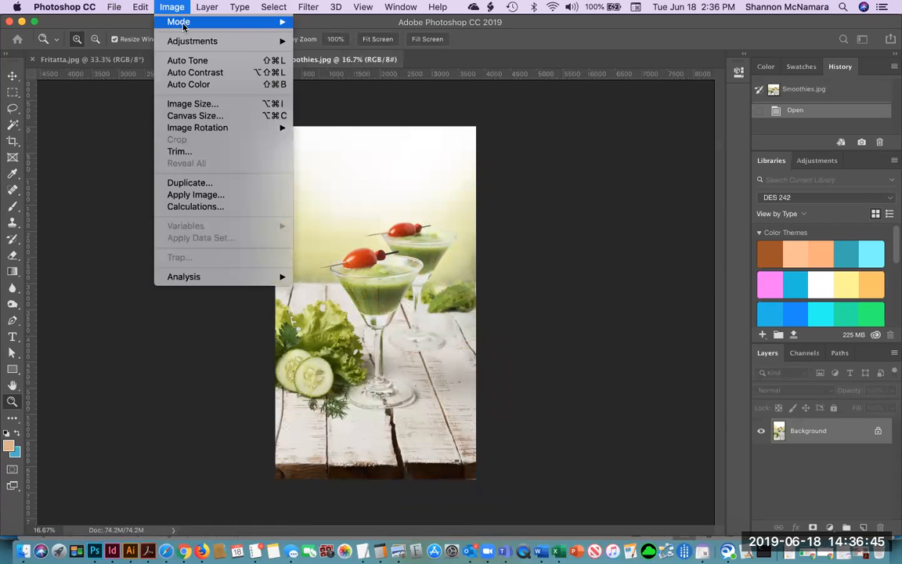
{"action": "mouse_move", "coordinate": [178, 22]}
{"action": "left_click", "coordinate": [328, 86]}
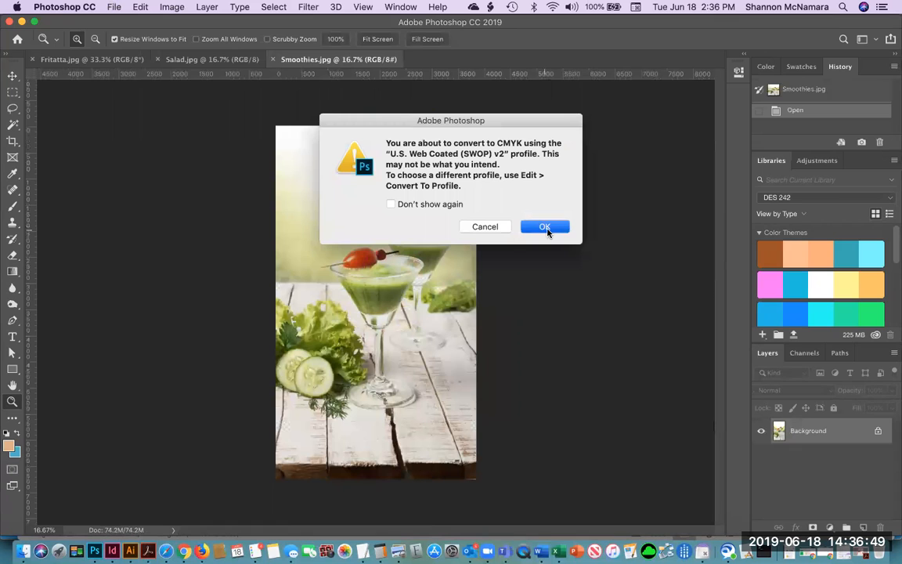
{"action": "left_click", "coordinate": [548, 227]}
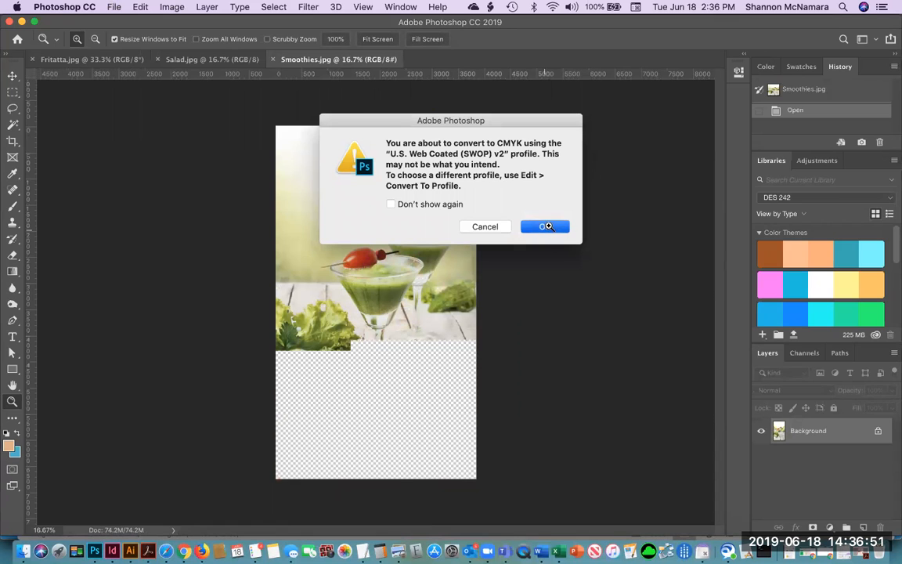
Check the print dimensions and resolution of Smoothies.jpg
{"action": "left_click", "coordinate": [169, 7]}
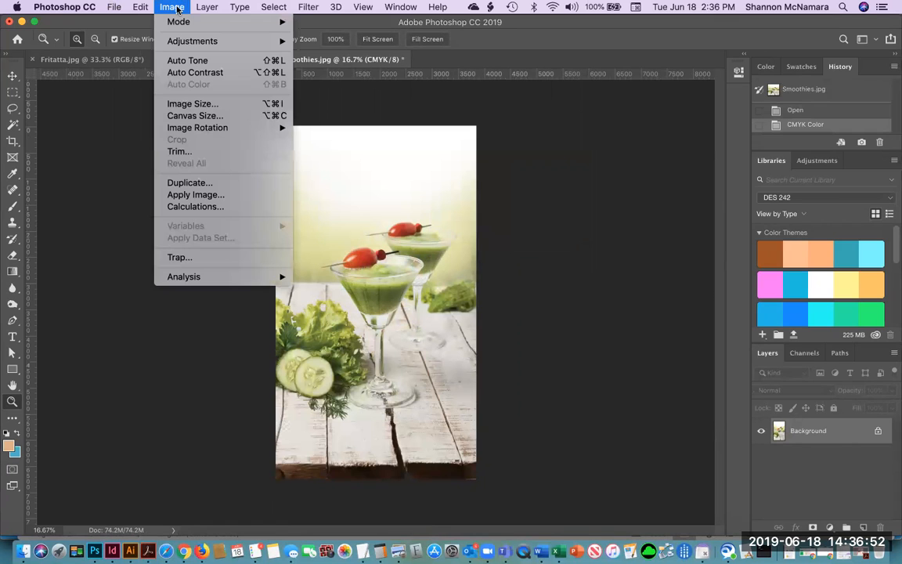
{"action": "left_click", "coordinate": [191, 103]}
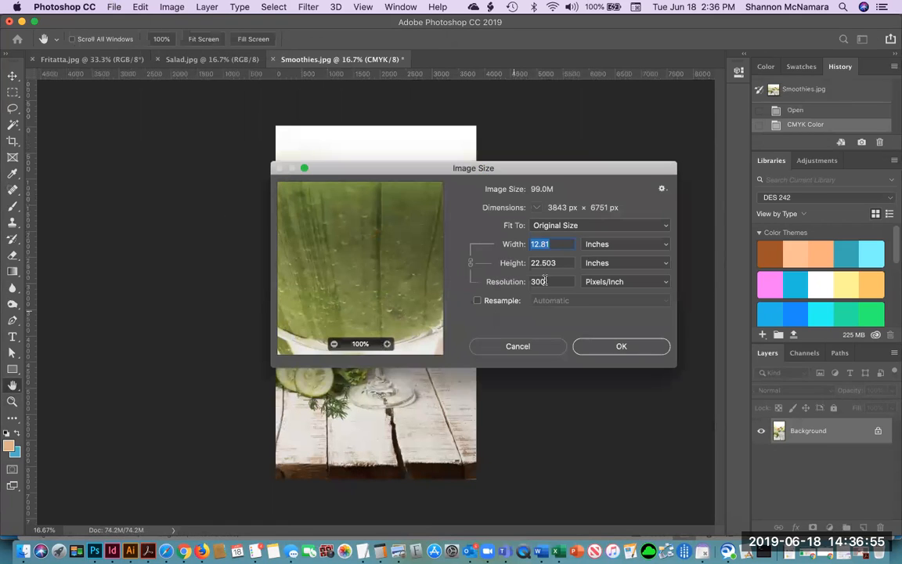
{"action": "left_click", "coordinate": [625, 345]}
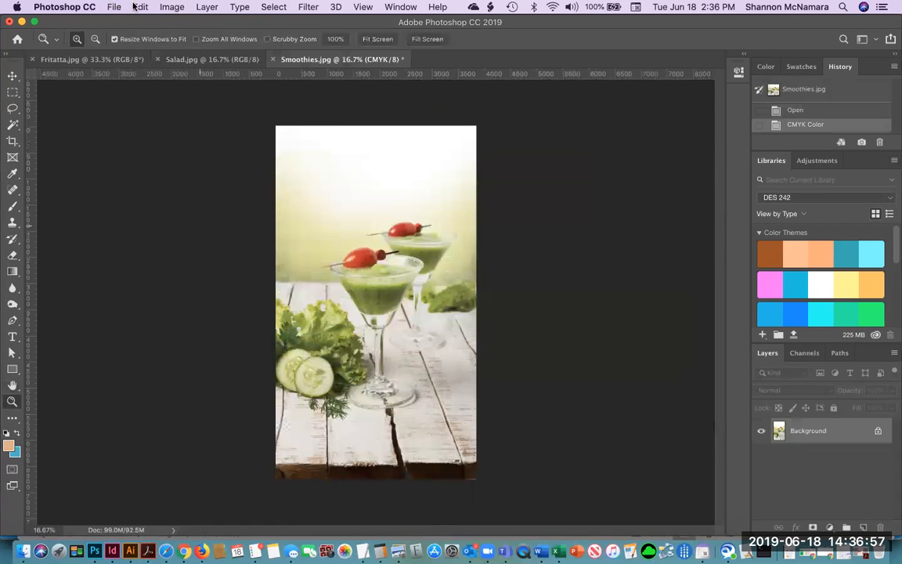
Save the converted image as Smoothies.jpg in JPEG format in the Starlight folder under DES105 > Week 2, and close it
{"action": "left_click", "coordinate": [115, 7]}
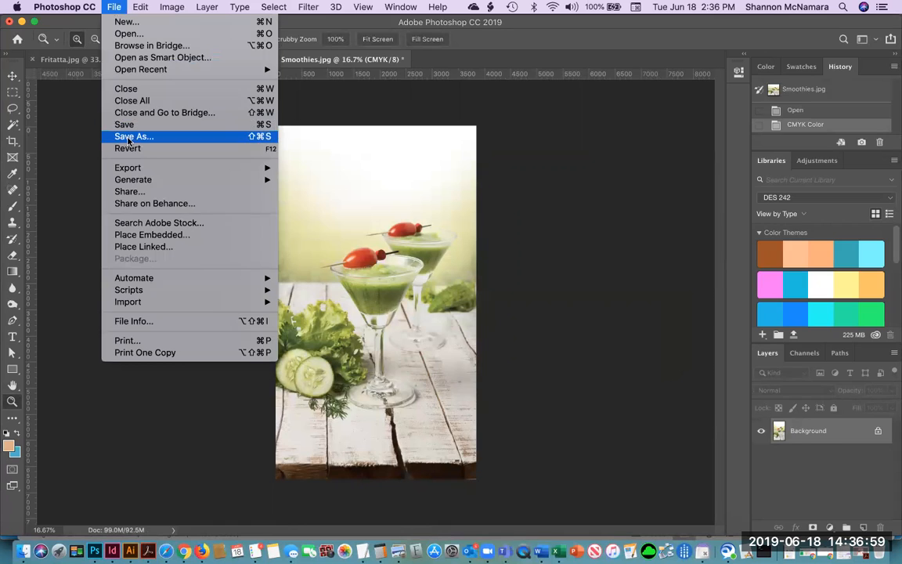
{"action": "left_click", "coordinate": [127, 138]}
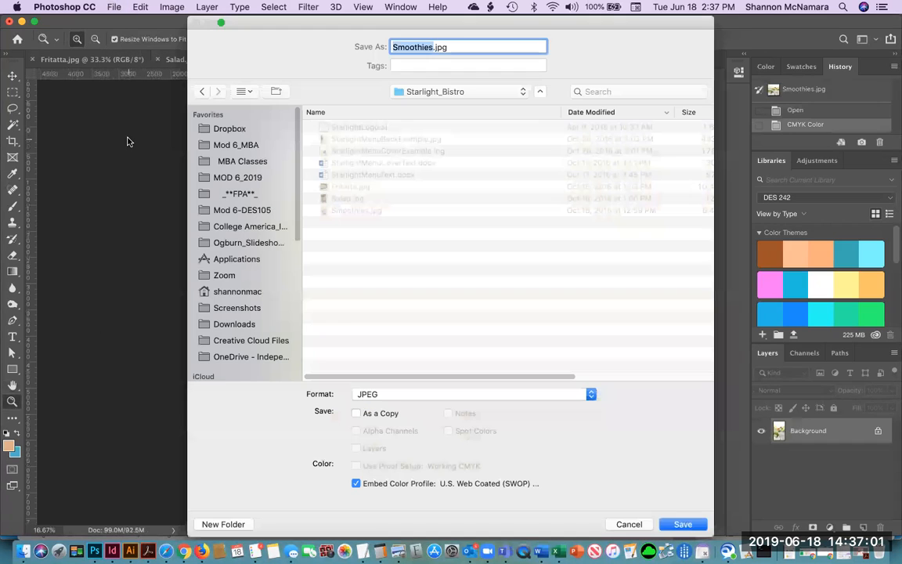
{"action": "left_click", "coordinate": [419, 91]}
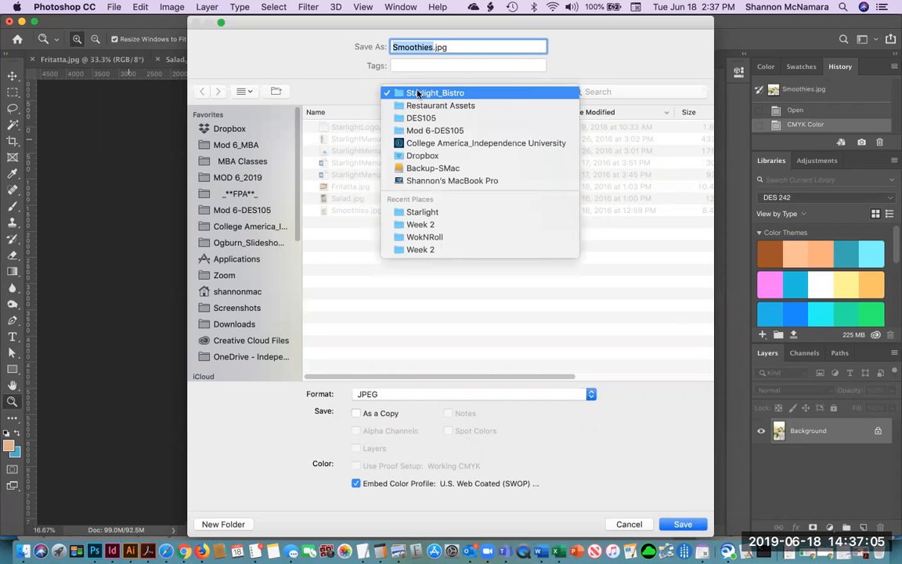
{"action": "left_click", "coordinate": [423, 131]}
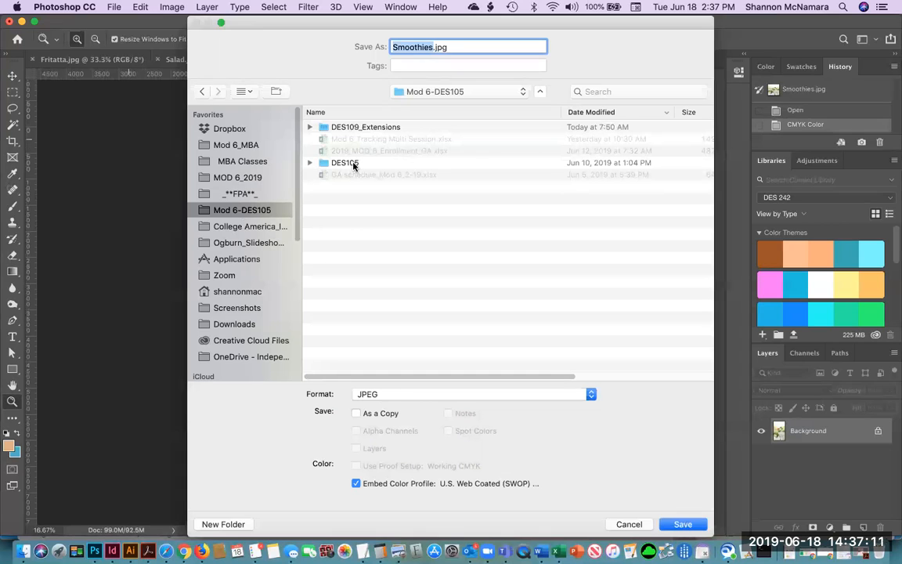
{"action": "double_click", "coordinate": [353, 164]}
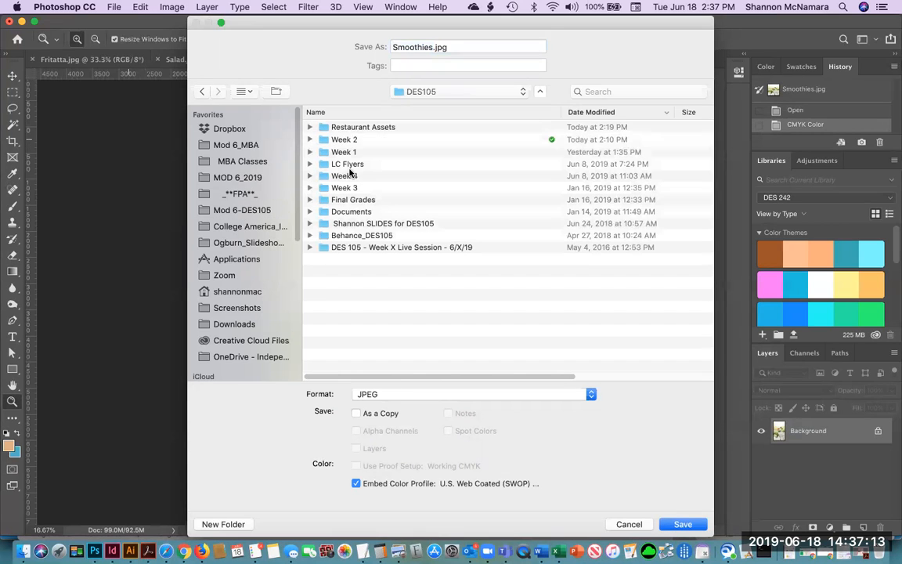
{"action": "left_click", "coordinate": [350, 141]}
{"action": "double_click", "coordinate": [349, 141]}
{"action": "double_click", "coordinate": [342, 128]}
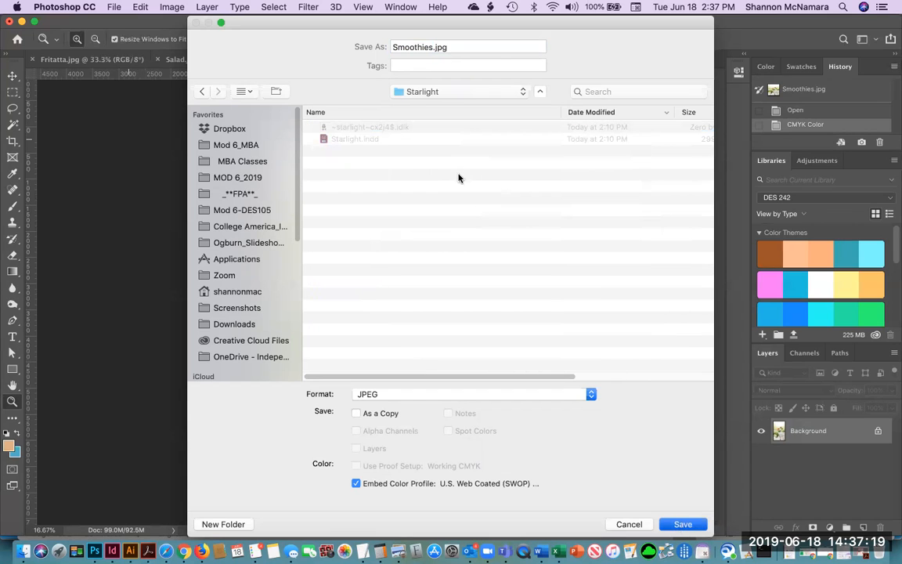
{"action": "key", "text": "Return"}
{"action": "left_click", "coordinate": [536, 138]}
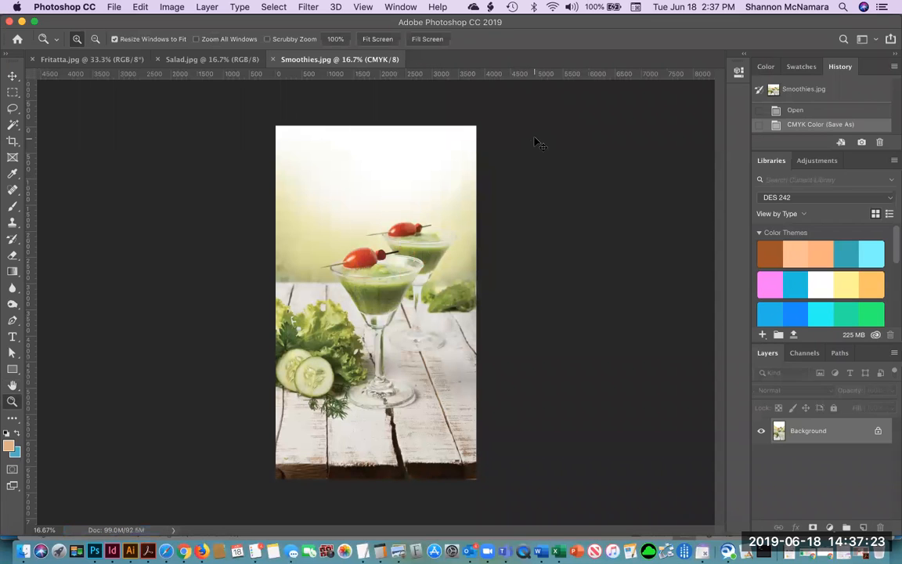
{"action": "key", "text": "super+w"}
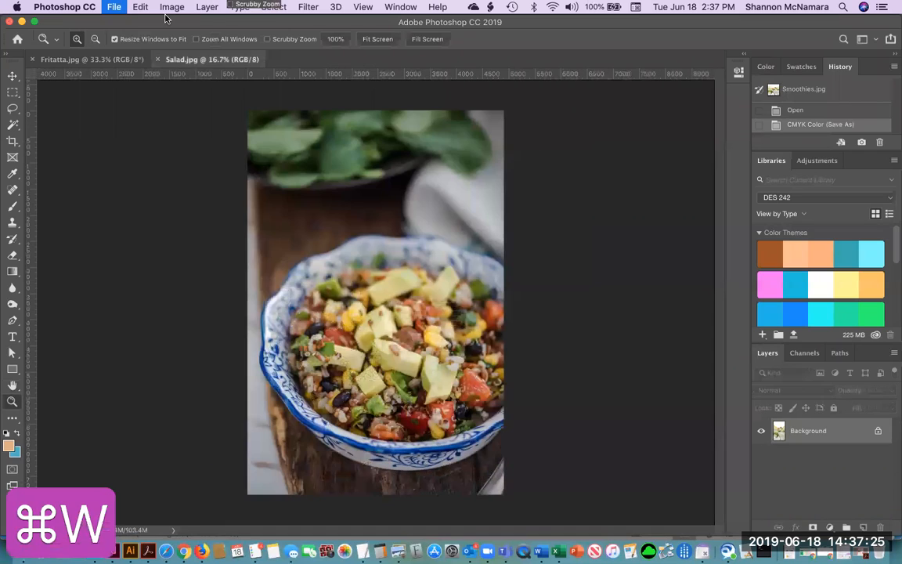
Convert Salad.jpg to CMYK Color mode, accepting the U.S. Web Coated (SWOP) v2 profile
{"action": "left_click", "coordinate": [170, 8]}
{"action": "mouse_move", "coordinate": [174, 21]}
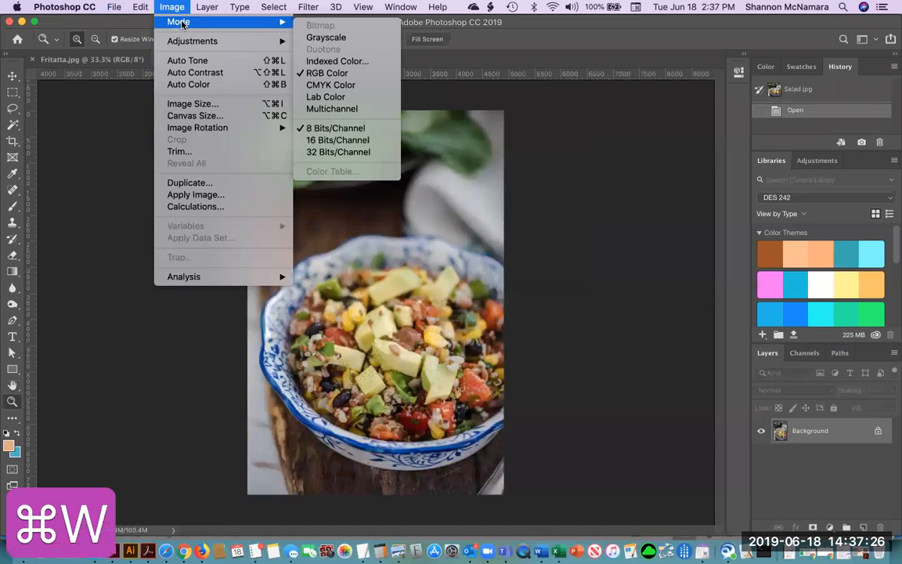
{"action": "left_click", "coordinate": [364, 88]}
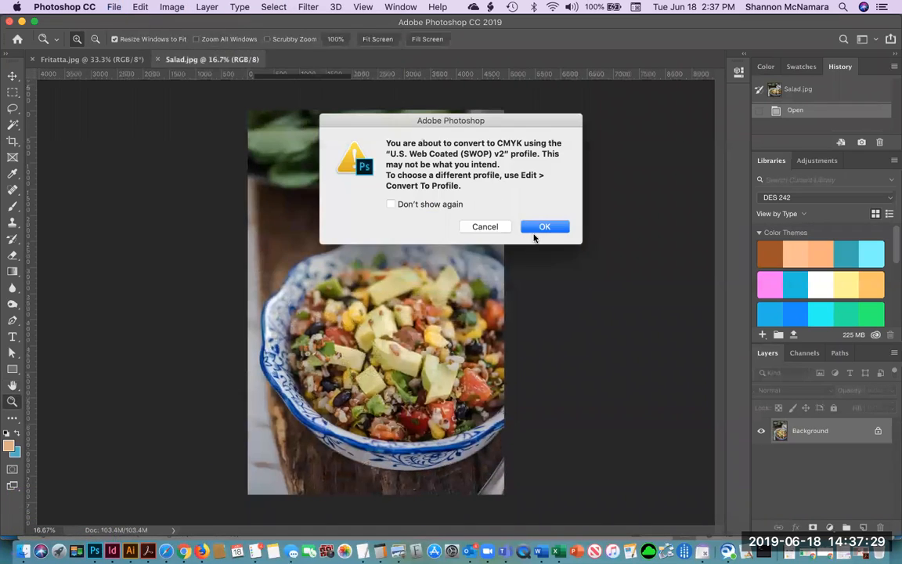
{"action": "left_click", "coordinate": [544, 227]}
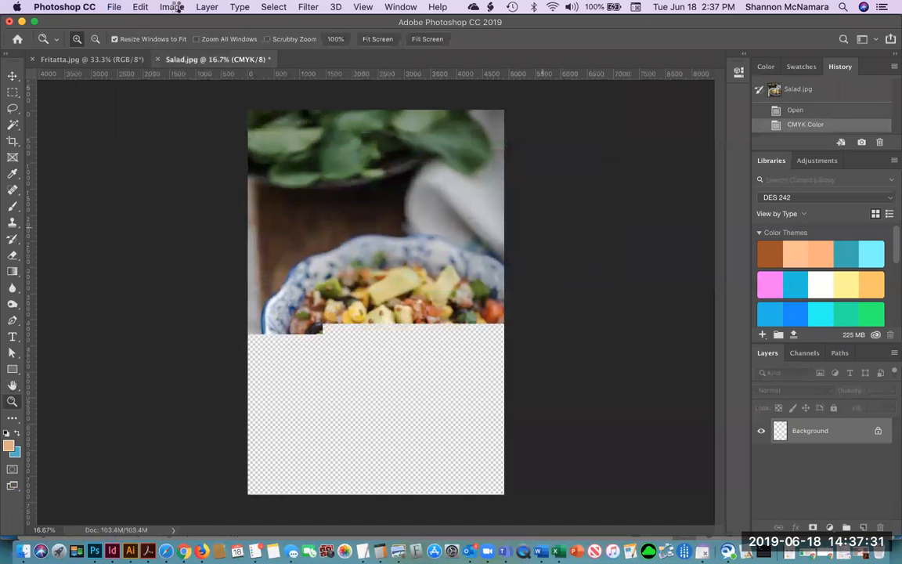
Check the print dimensions and resolution of Salad.jpg
{"action": "left_click", "coordinate": [171, 7]}
{"action": "left_click", "coordinate": [195, 104]}
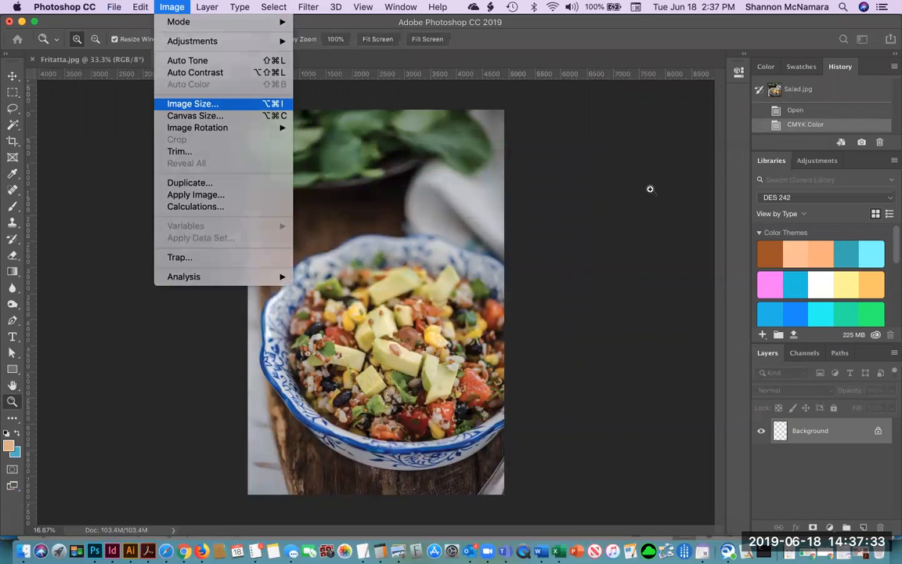
{"action": "left_click", "coordinate": [636, 346]}
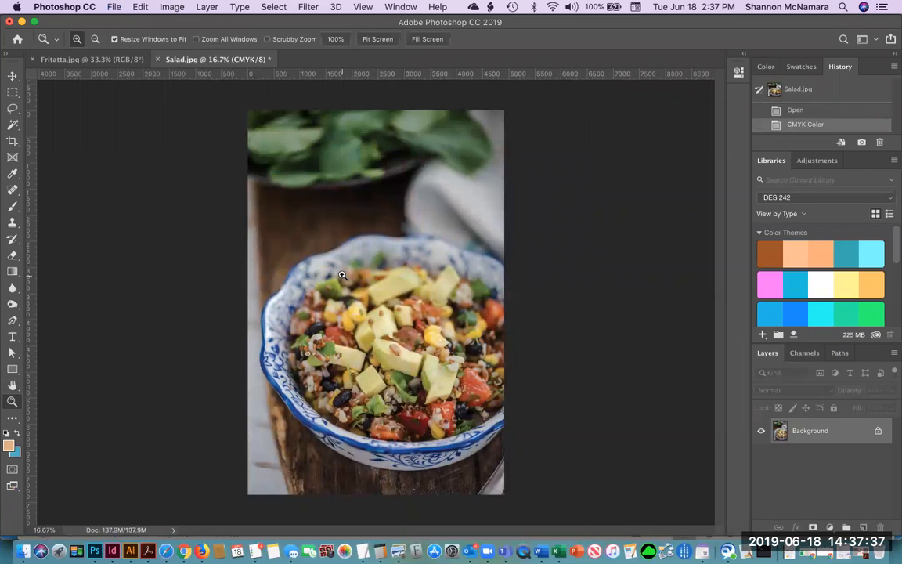
Save the converted image as Salad.jpg in the Starlight folder, in JPEG format at Maximum quality 12, and close it
{"action": "key", "text": "shift+super+s"}
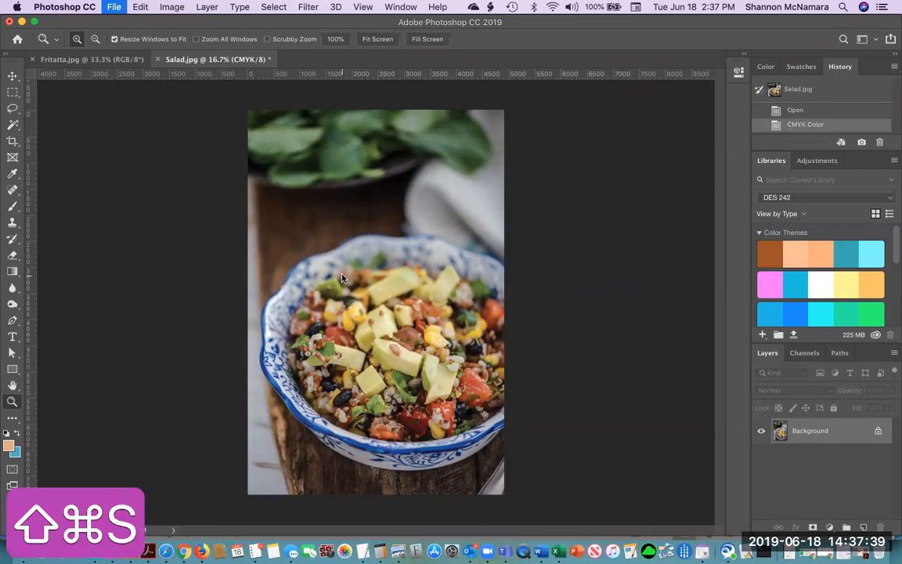
{"action": "left_click", "coordinate": [430, 95]}
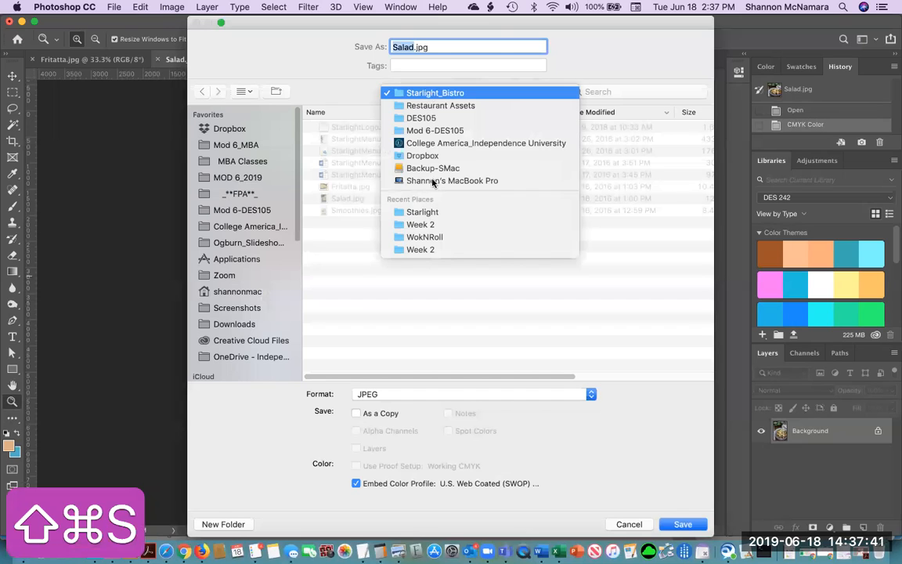
{"action": "left_click", "coordinate": [693, 411]}
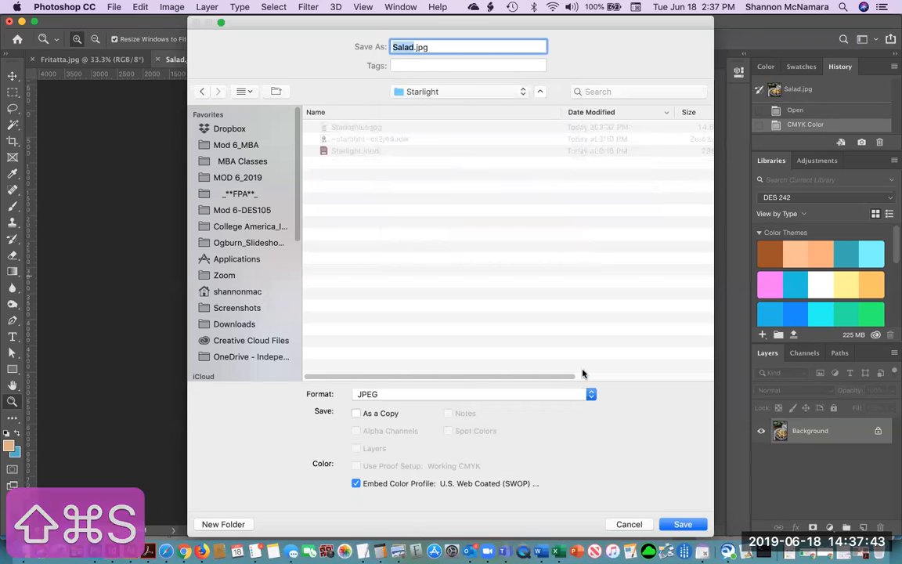
{"action": "key", "text": "Return"}
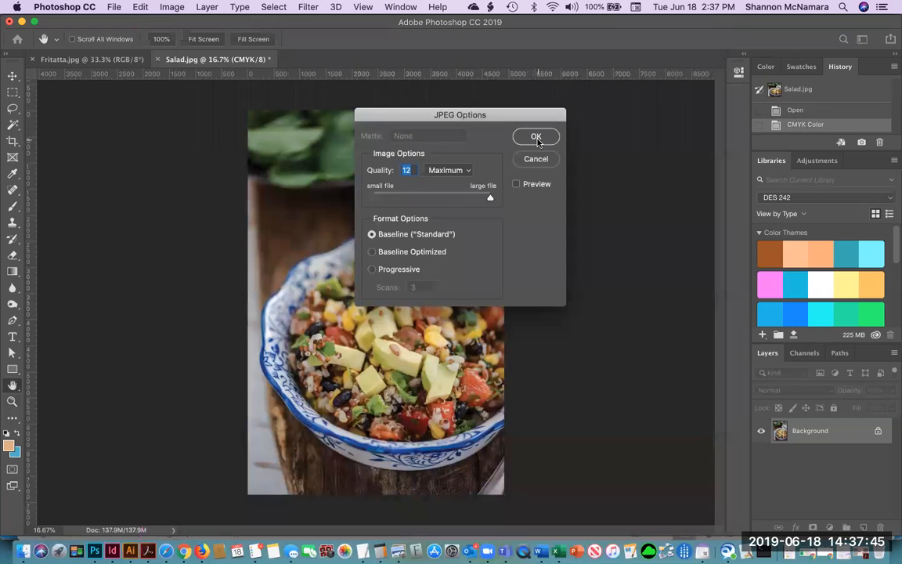
{"action": "left_click", "coordinate": [536, 137]}
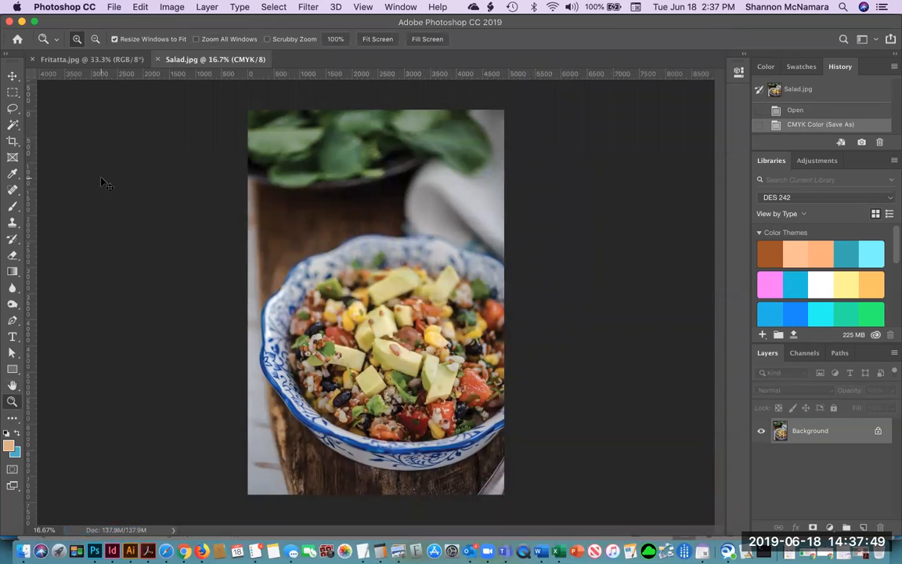
{"action": "key", "text": "super+w"}
Convert Fritatta.jpg to CMYK Color mode, accepting the U.S. Web Coated (SWOP) v2 profile
{"action": "left_click", "coordinate": [171, 7]}
{"action": "mouse_move", "coordinate": [179, 23]}
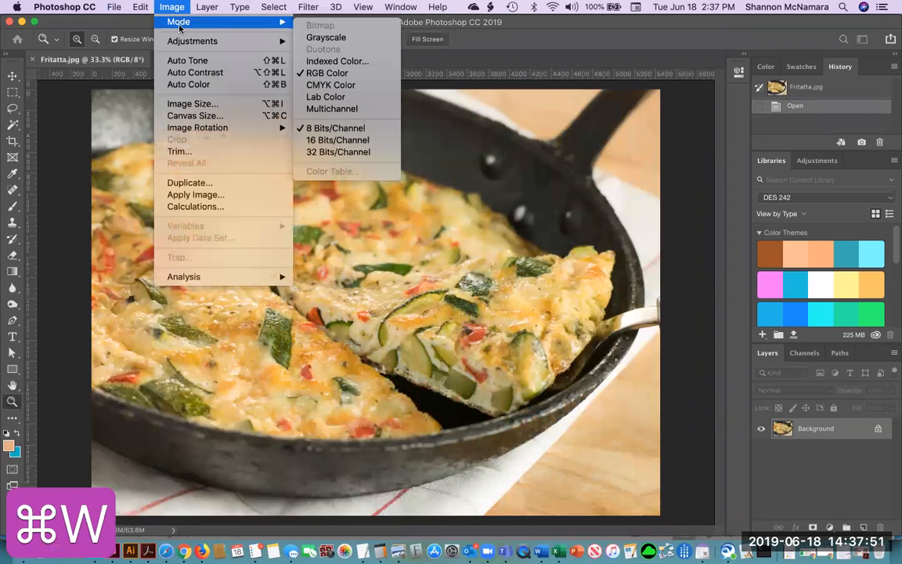
{"action": "left_click", "coordinate": [326, 85]}
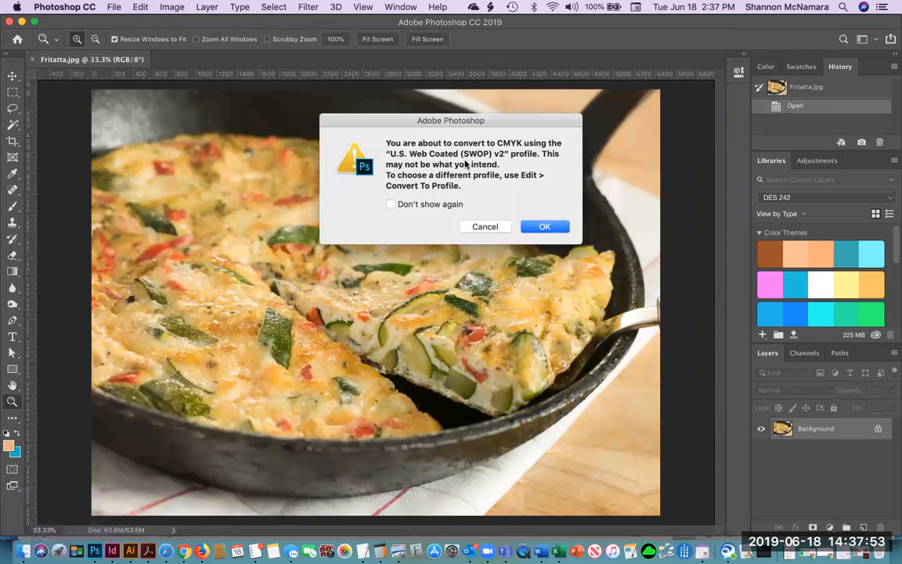
{"action": "left_click", "coordinate": [540, 226]}
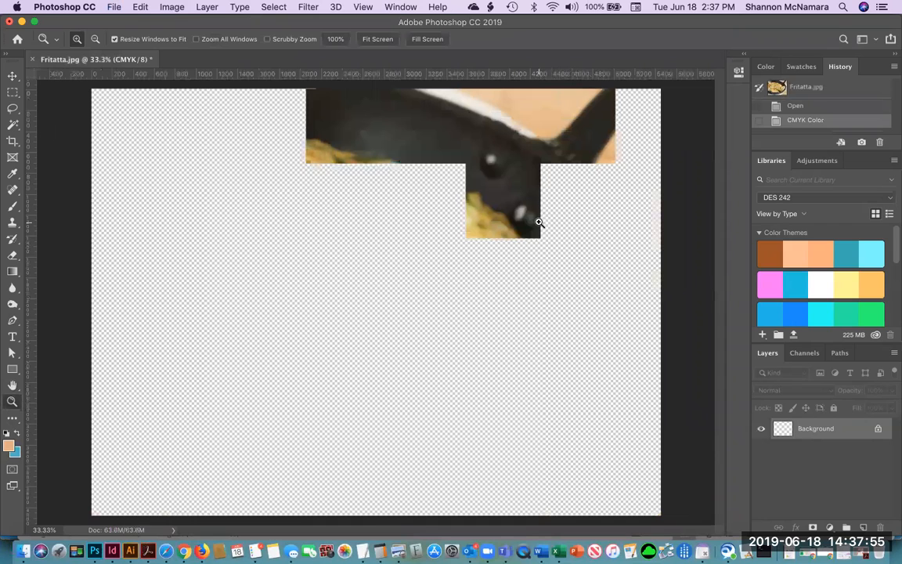
Check the print dimensions and resolution of Fritatta.jpg
{"action": "left_click", "coordinate": [168, 8]}
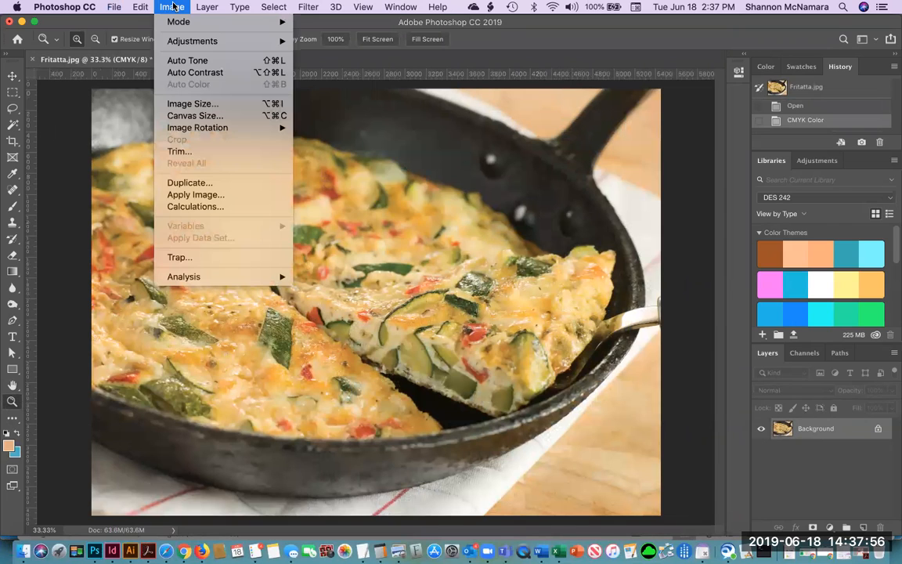
{"action": "left_click", "coordinate": [198, 104]}
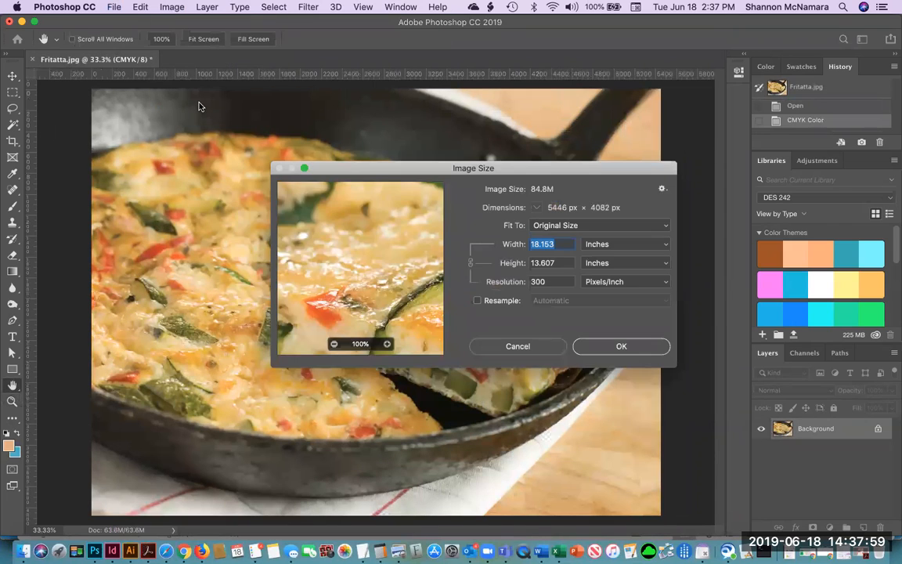
{"action": "left_click", "coordinate": [621, 350]}
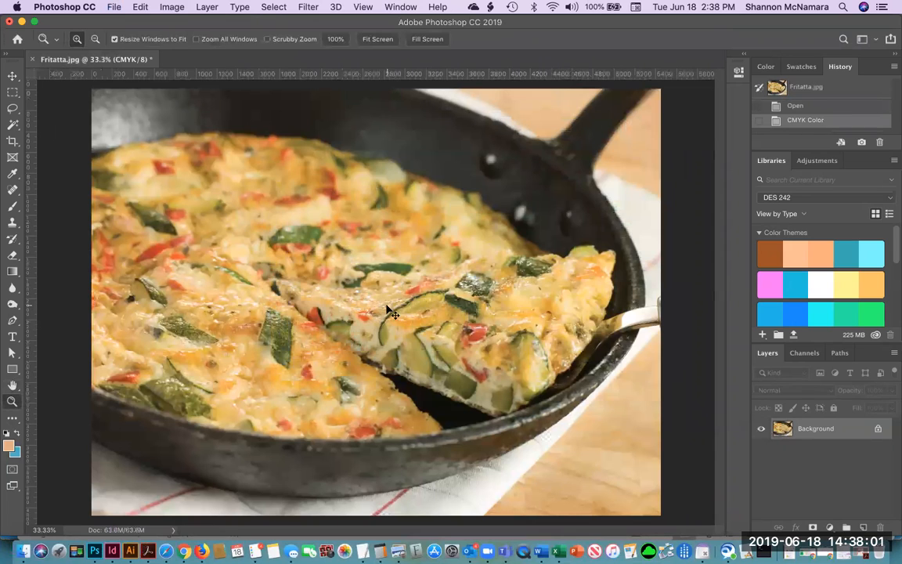
Save the converted image as Fritatta.jpg in the Starlight folder, in JPEG format at Maximum quality 12, and close it
{"action": "key", "text": "shift+super+s"}
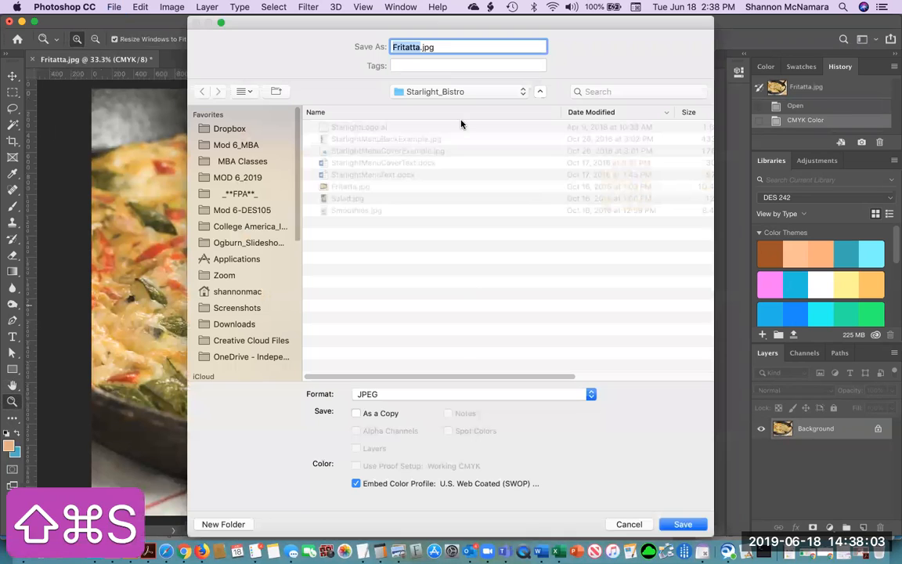
{"action": "left_click", "coordinate": [451, 397]}
{"action": "left_click", "coordinate": [451, 395]}
{"action": "left_click", "coordinate": [437, 92]}
{"action": "left_click", "coordinate": [443, 210]}
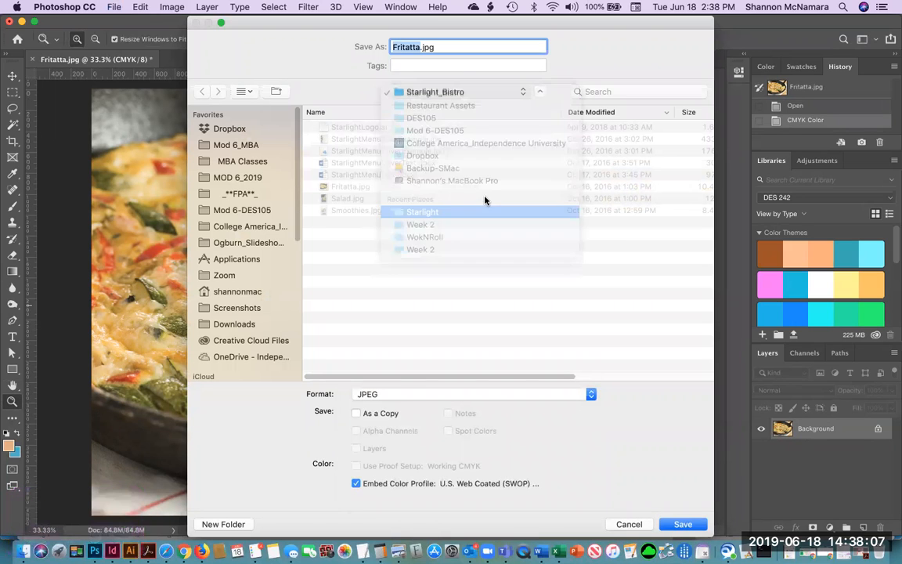
{"action": "left_click", "coordinate": [685, 524]}
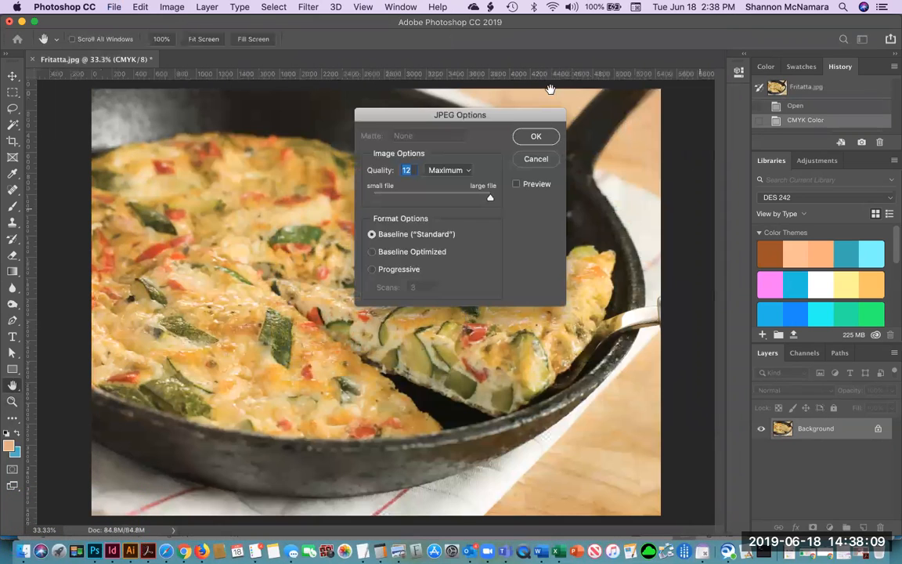
{"action": "left_click", "coordinate": [536, 138]}
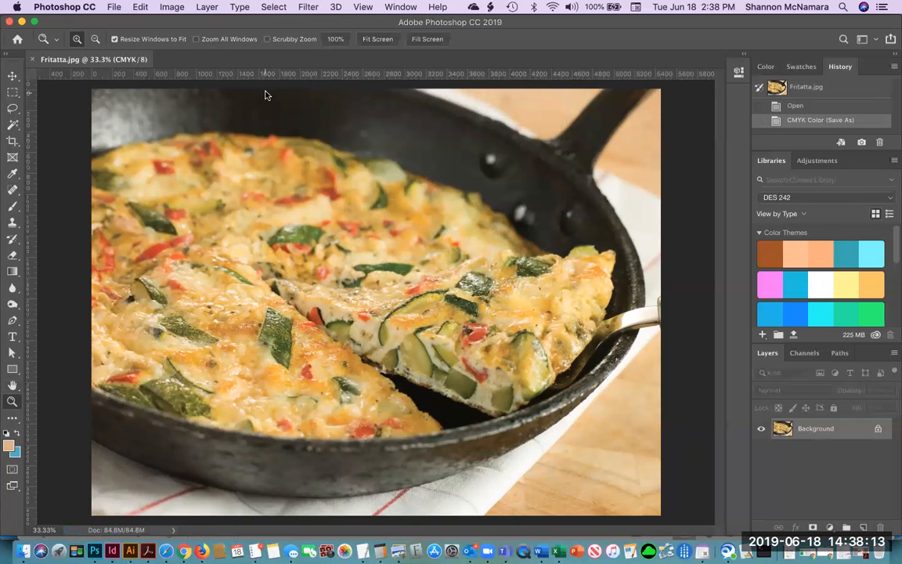
{"action": "key", "text": "super+w"}
Switch to Adobe InDesign and insert blank lines before the ON A PLATE heading to push it to the top of the second column
{"action": "key", "text": "super+Tab"}
{"action": "key", "text": "super+Tab"}
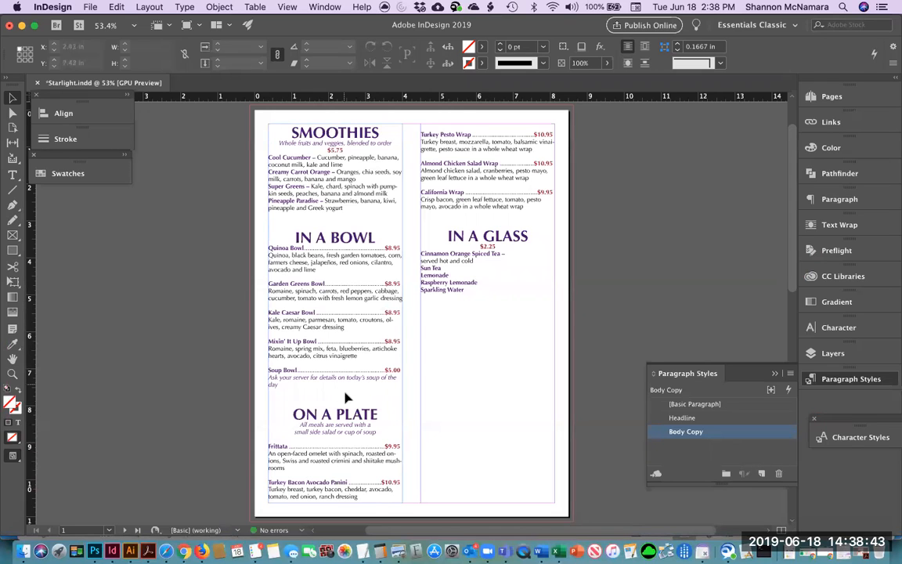
{"action": "left_click", "coordinate": [313, 388]}
{"action": "mouse_move", "coordinate": [335, 502]}
{"action": "left_mouse_down"}
{"action": "mouse_move", "coordinate": [339, 442]}
{"action": "mouse_move", "coordinate": [341, 503]}
{"action": "left_mouse_up"}
{"action": "double_click", "coordinate": [294, 415]}
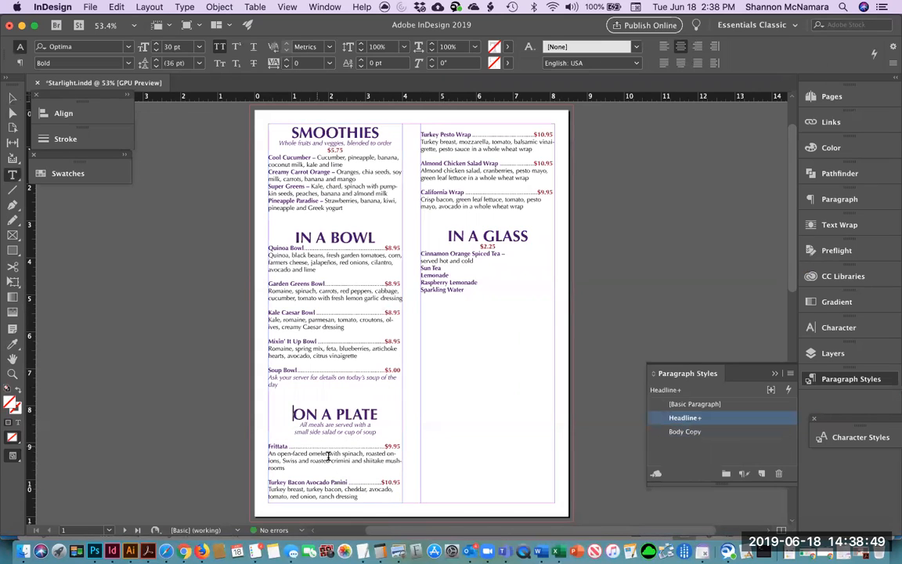
{"action": "key", "text": "Return"}
{"action": "key", "text": "Return"}
{"action": "key", "text": "Return"}
{"action": "key", "text": "Return"}
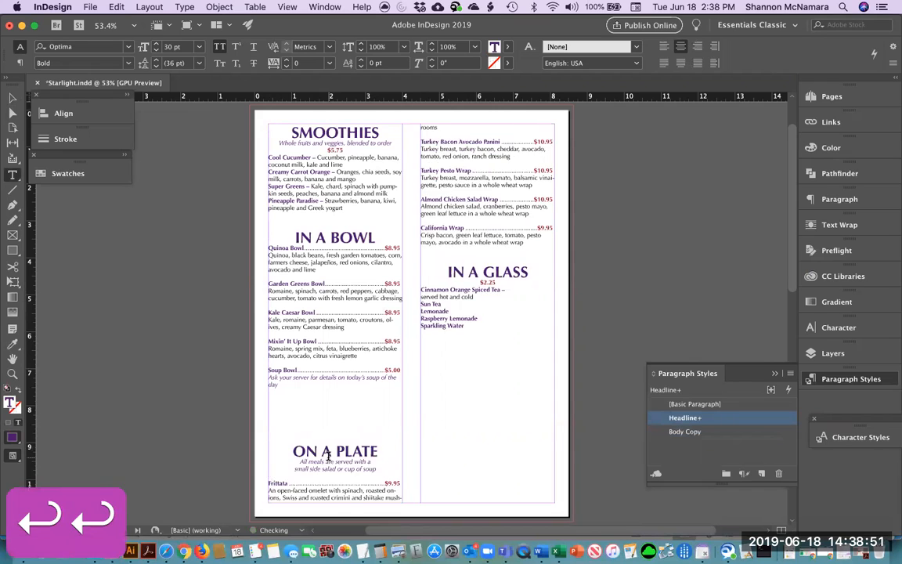
{"action": "key", "text": "Return"}
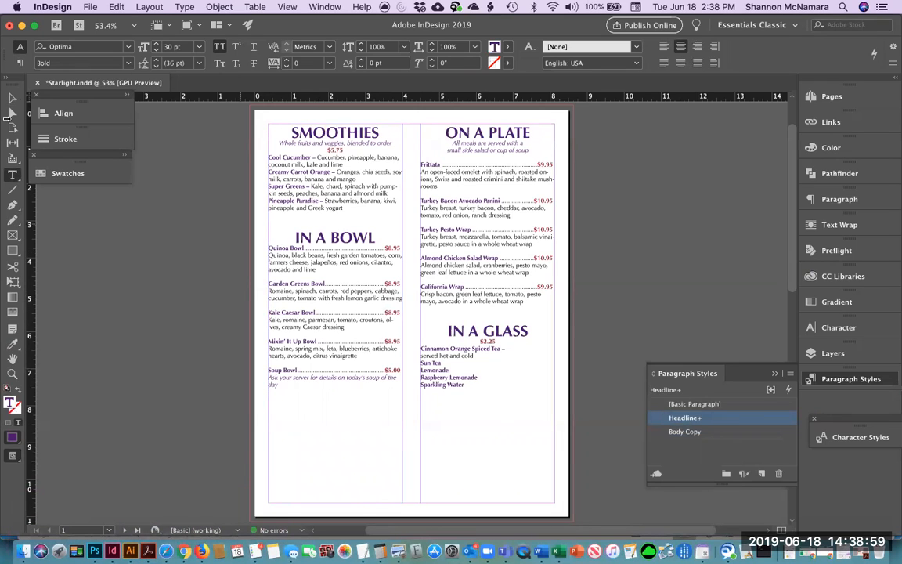
Draw a column-wide rectangular image frame just below the IN A BOWL heading, about 3.625 in wide and 2.52 in high
{"action": "key", "text": "Escape"}
{"action": "left_click", "coordinate": [9, 235]}
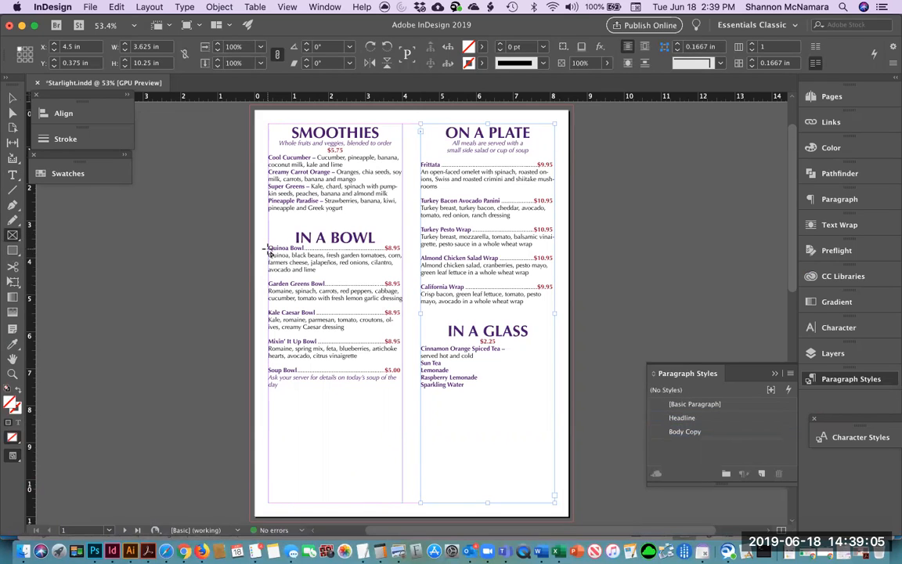
{"action": "left_click_drag", "start_coordinate": [271, 249], "coordinate": [402, 320]}
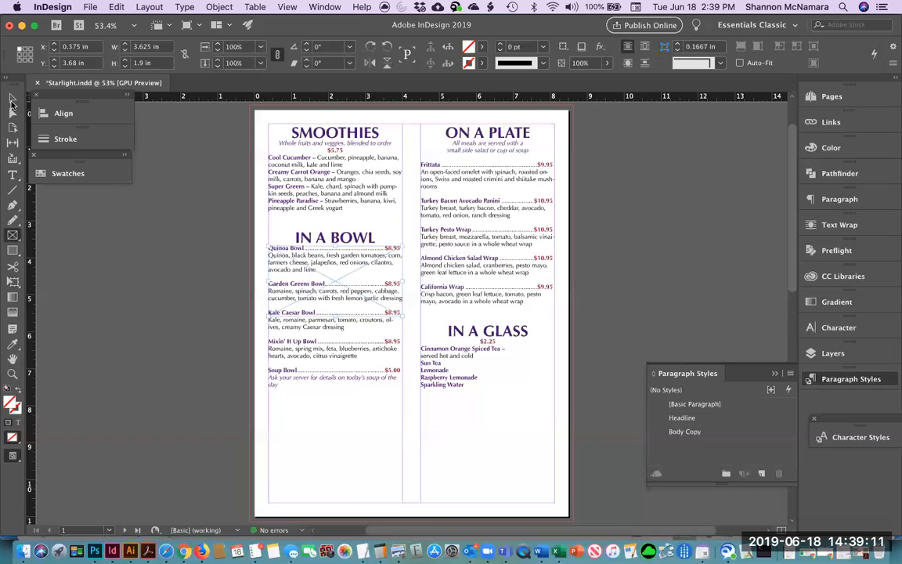
{"action": "left_click", "coordinate": [12, 97]}
{"action": "left_click_drag", "start_coordinate": [332, 317], "coordinate": [334, 339]}
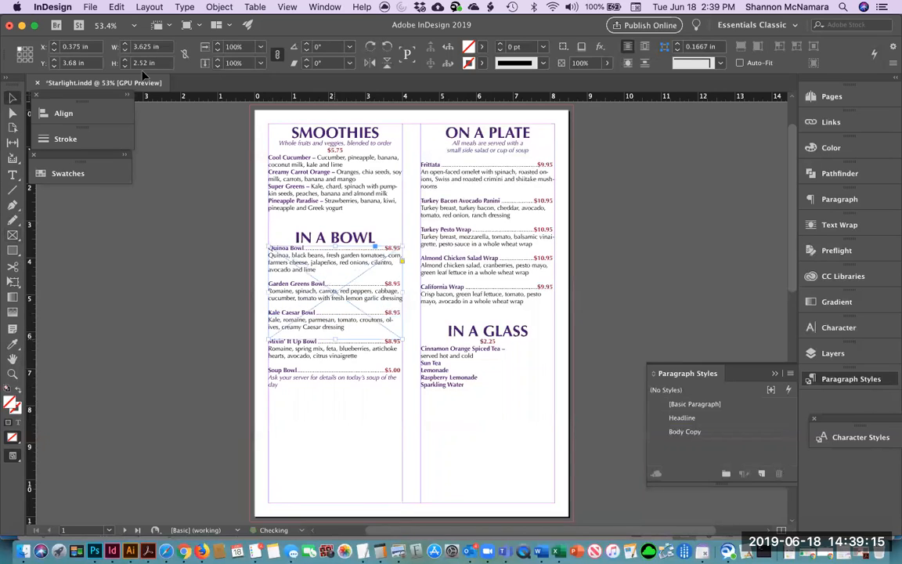
Place Salad.jpg from the Starlight folder into the empty frame below the IN A BOWL heading
{"action": "left_click", "coordinate": [91, 7]}
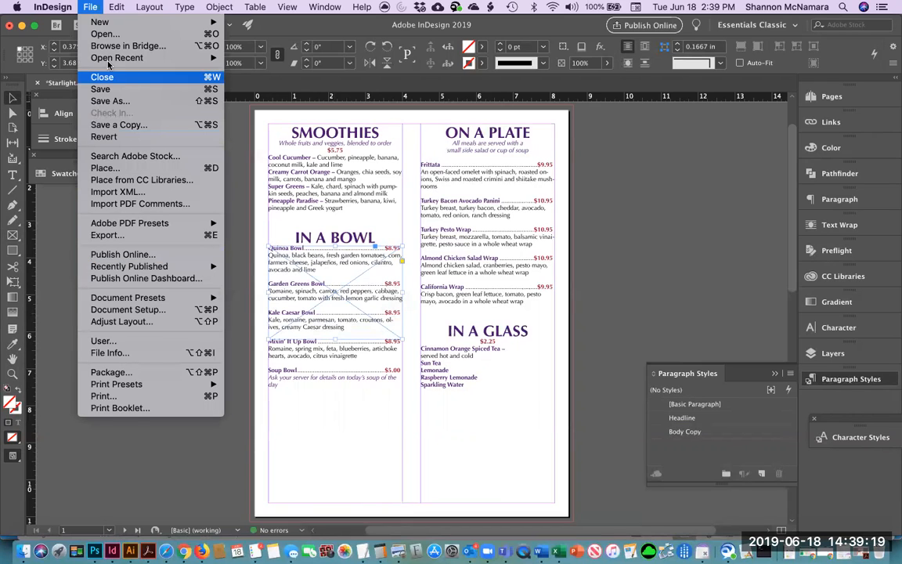
{"action": "left_click", "coordinate": [109, 168]}
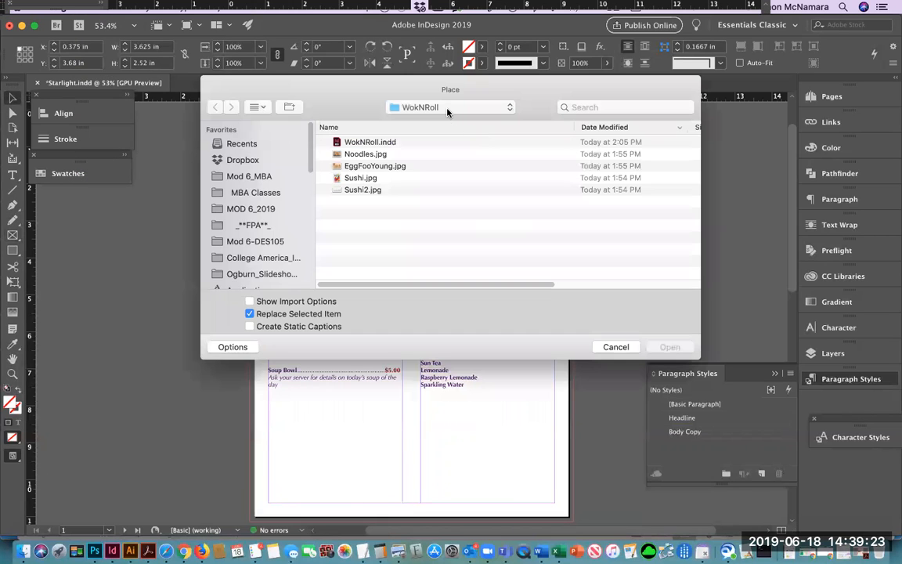
{"action": "left_click", "coordinate": [447, 112]}
{"action": "left_click", "coordinate": [451, 120]}
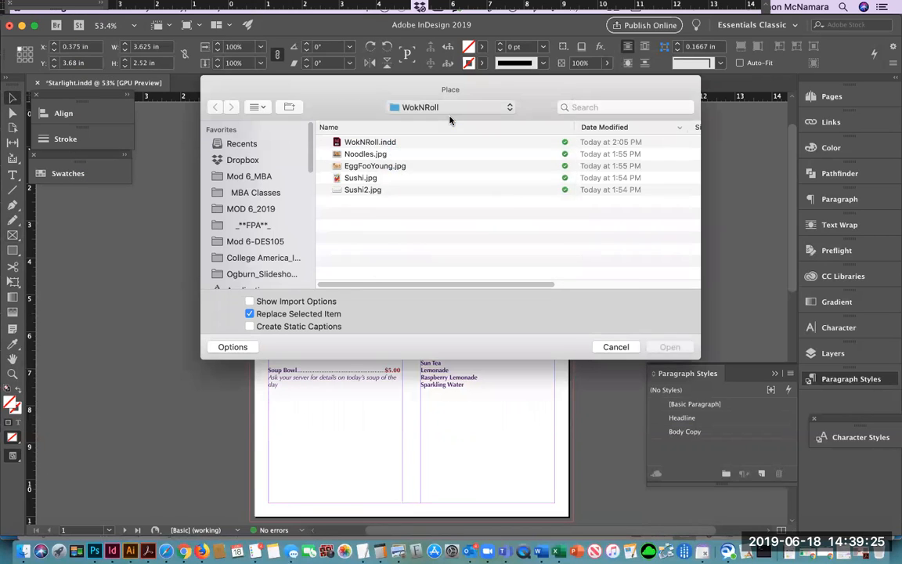
{"action": "double_click", "coordinate": [375, 144]}
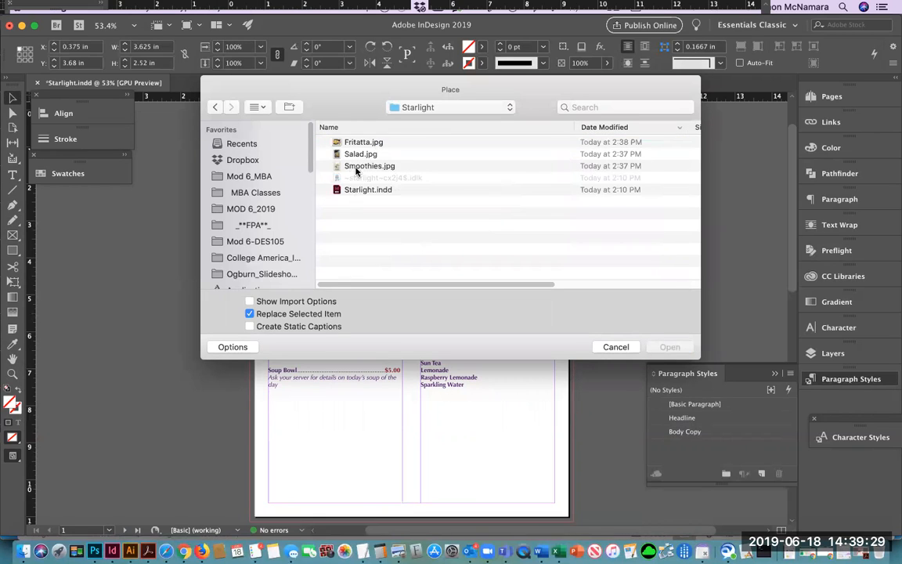
{"action": "left_click", "coordinate": [355, 154]}
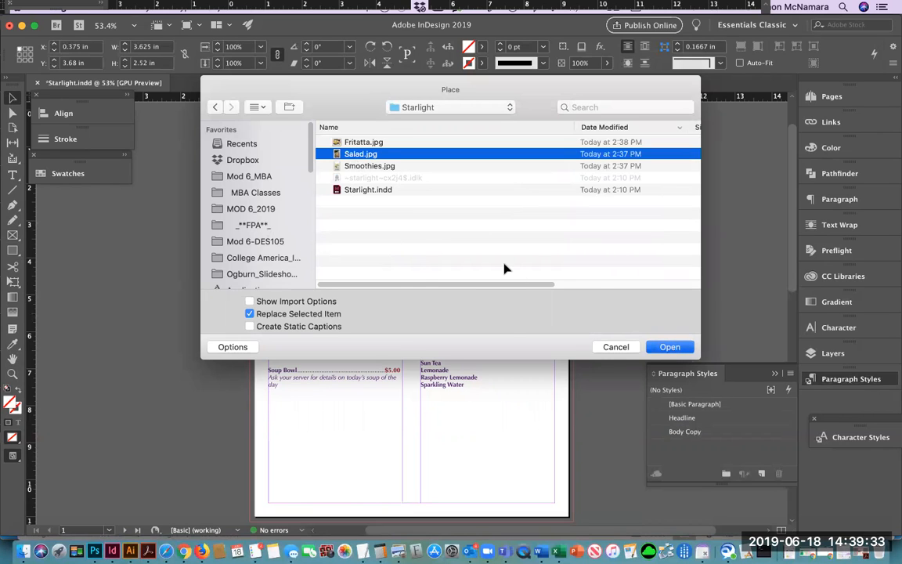
{"action": "key", "text": "Return"}
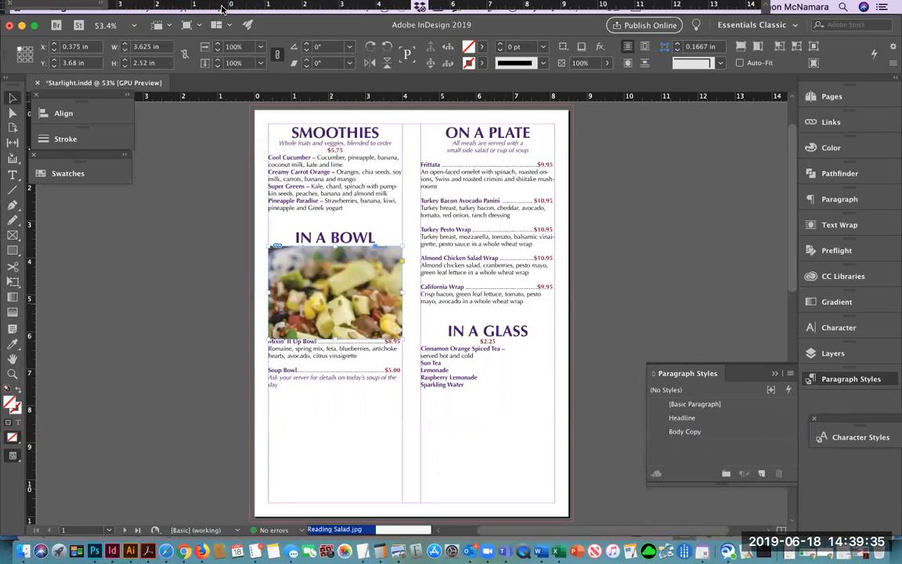
Fit the salad photo to fill its frame proportionally, and extend the frame downward to about 3.54 in high
{"action": "left_click", "coordinate": [220, 7]}
{"action": "mouse_move", "coordinate": [235, 225]}
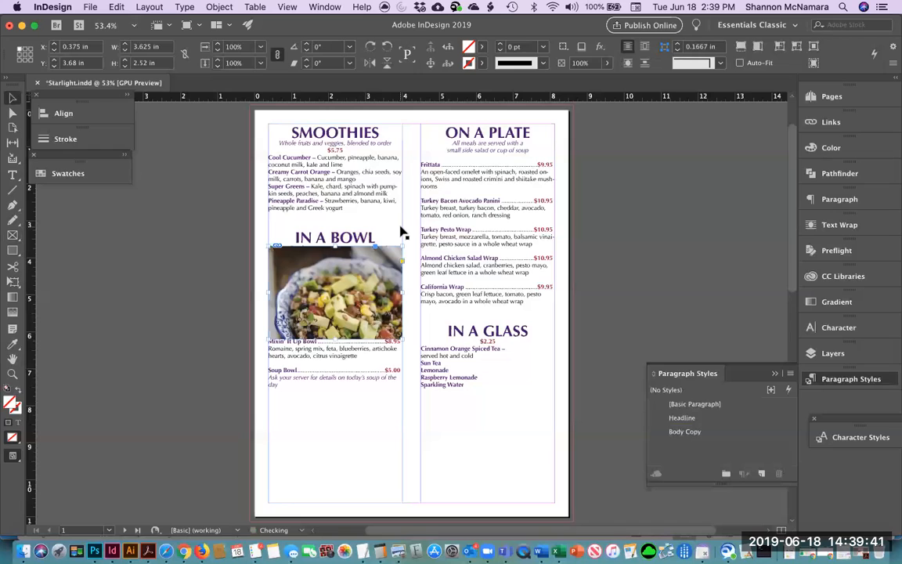
{"action": "left_click_drag", "start_coordinate": [337, 340], "coordinate": [335, 377]}
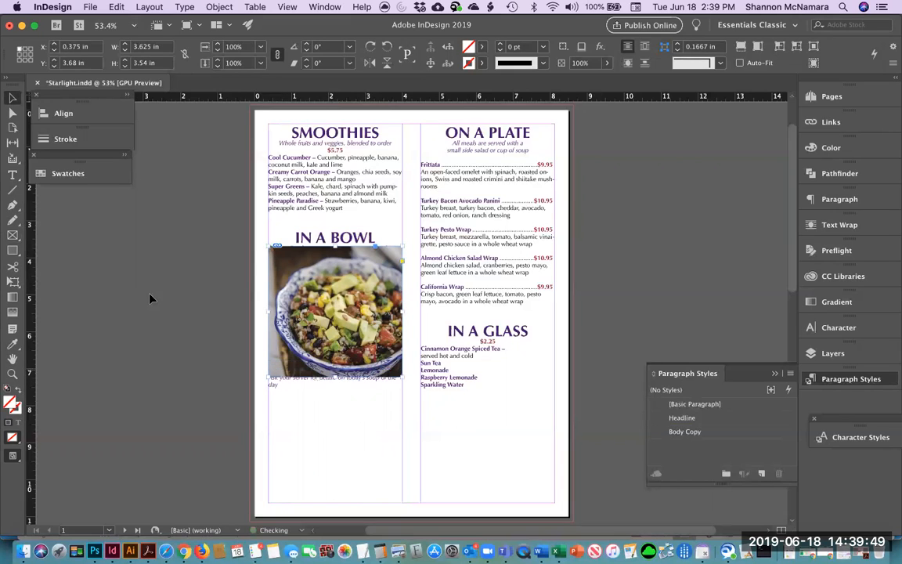
Shorten the salad photo's frame from its upper edge to about 2.985 in high, keeping the photo just below the IN A BOWL heading
{"action": "left_click", "coordinate": [165, 265]}
{"action": "left_click_drag", "start_coordinate": [322, 265], "coordinate": [322, 393]}
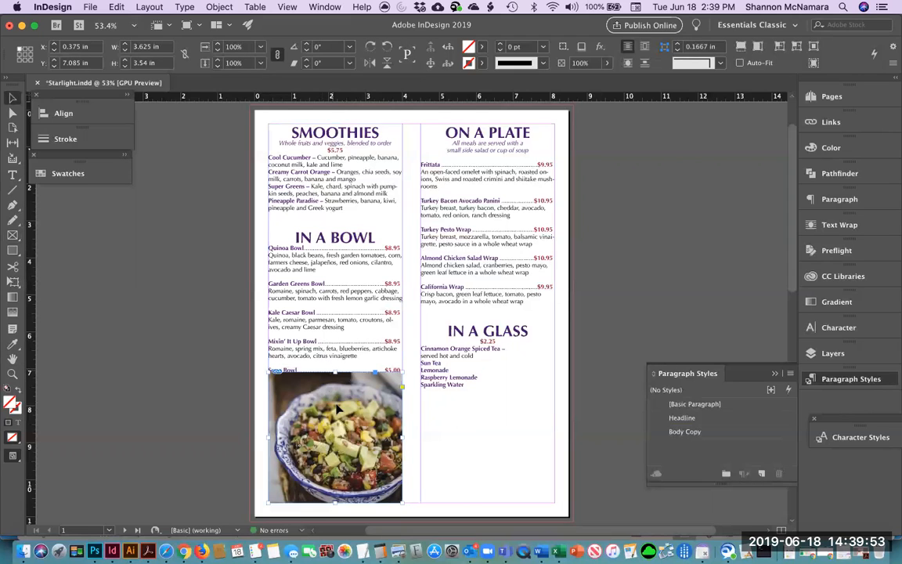
{"action": "left_click_drag", "start_coordinate": [335, 372], "coordinate": [333, 391]}
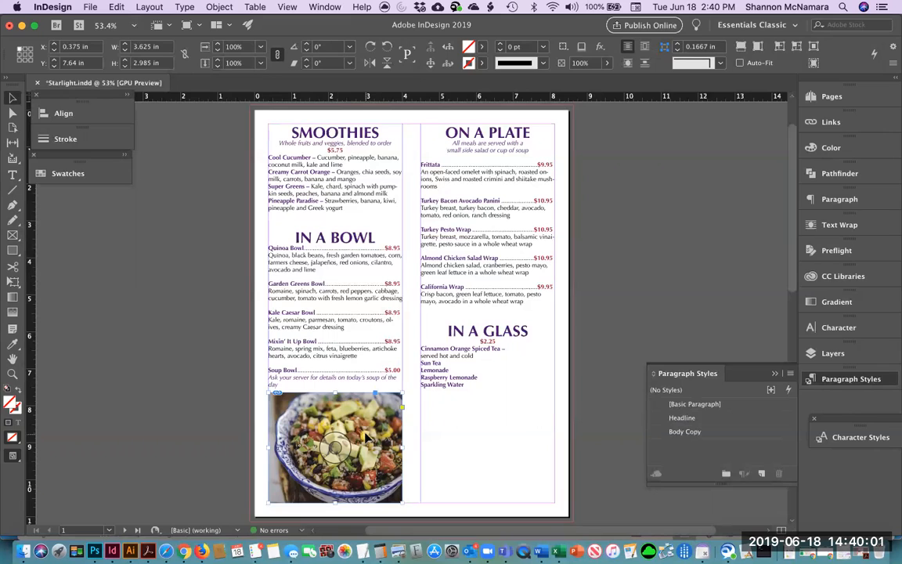
{"action": "left_click_drag", "start_coordinate": [371, 427], "coordinate": [352, 292]}
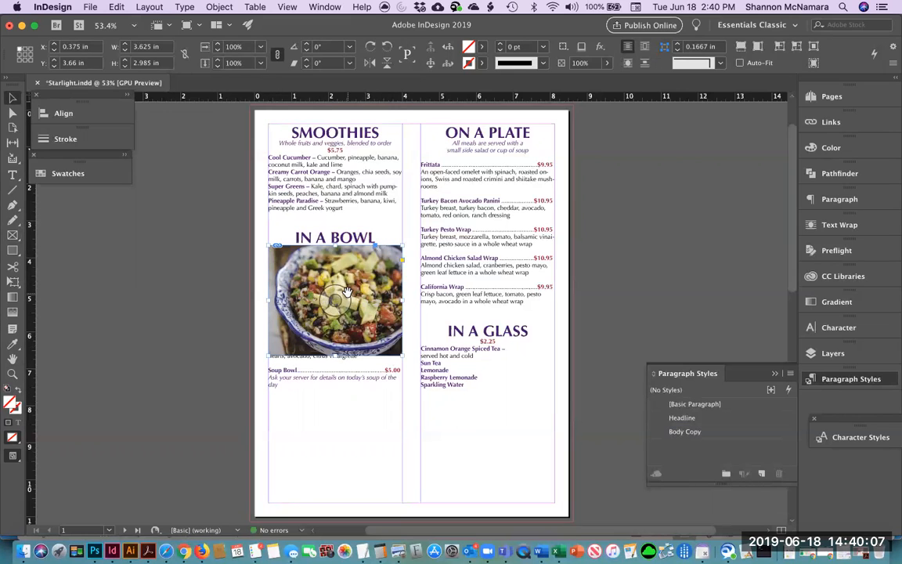
Cut the salad photo from the page and insert a blank line above Quinoa Bowl
{"action": "key", "text": "cmd+x"}
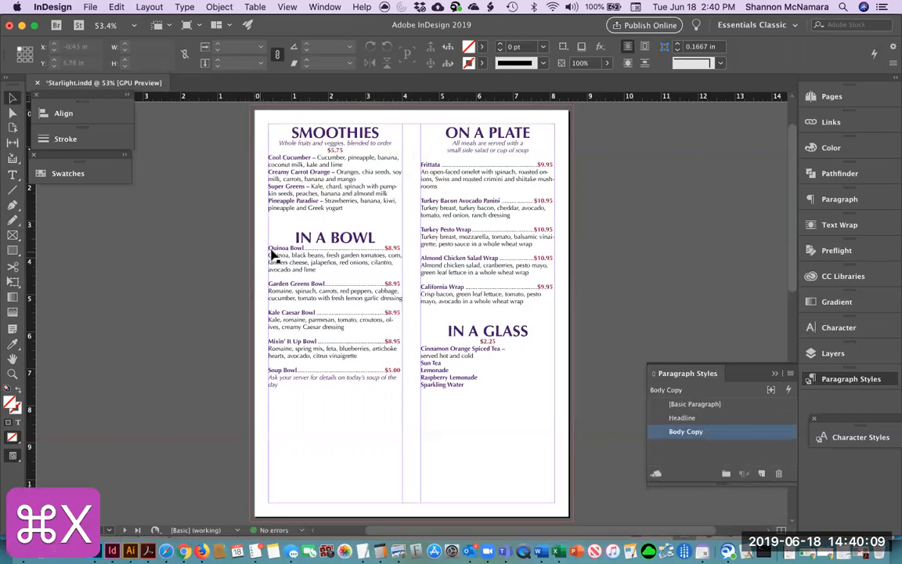
{"action": "double_click", "coordinate": [270, 247]}
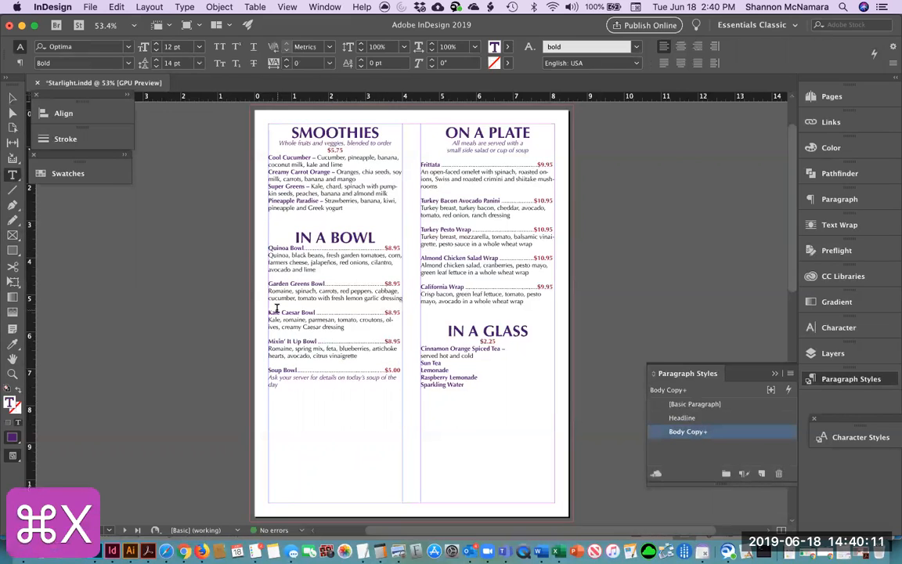
{"action": "key", "text": "Return"}
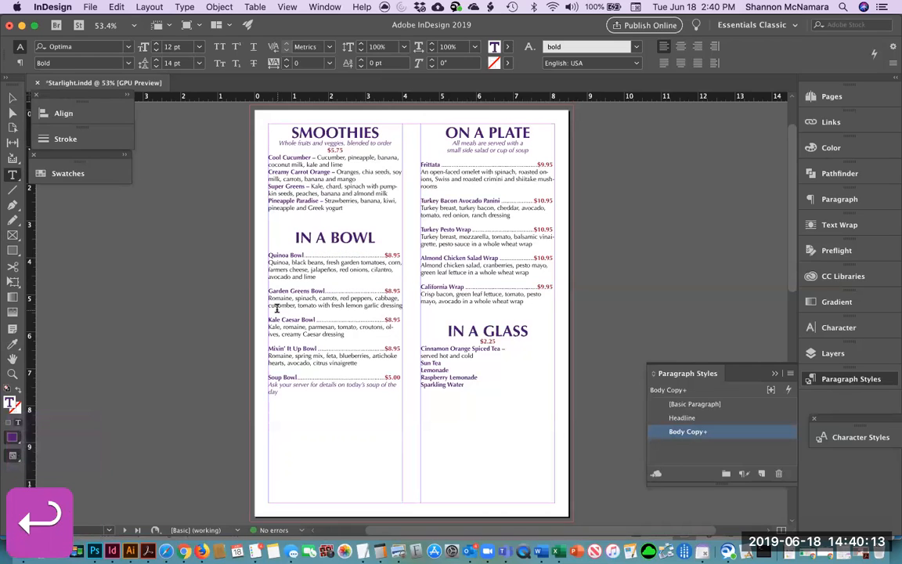
{"action": "key", "text": "Up"}
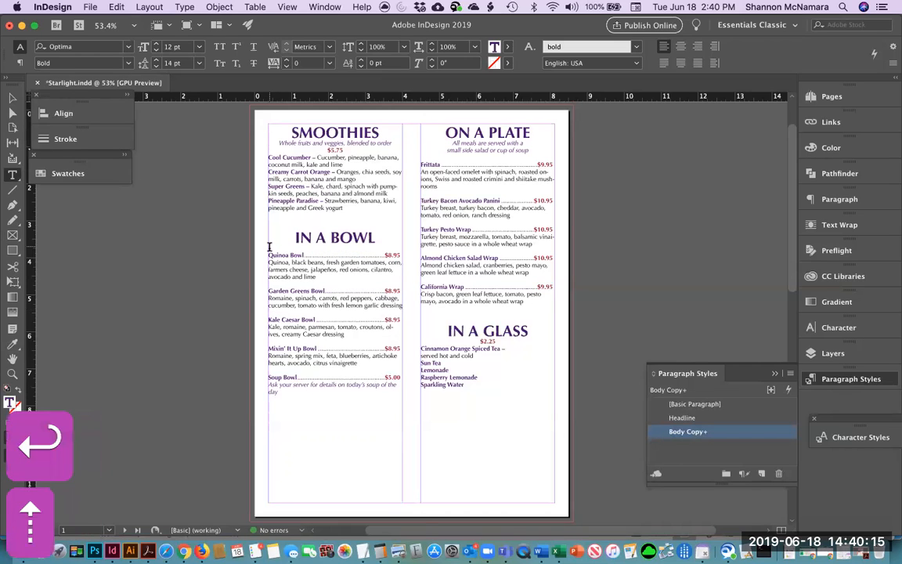
Try to paste the salad photo into the text on the blank line above Quinoa Bowl, and delete the pasted photo
{"action": "right_click", "coordinate": [270, 253]}
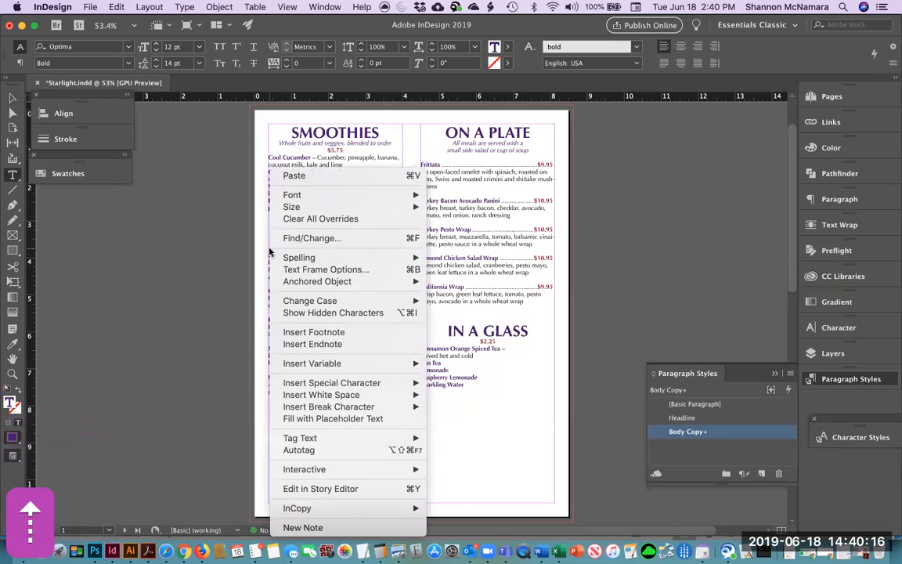
{"action": "left_click", "coordinate": [294, 176]}
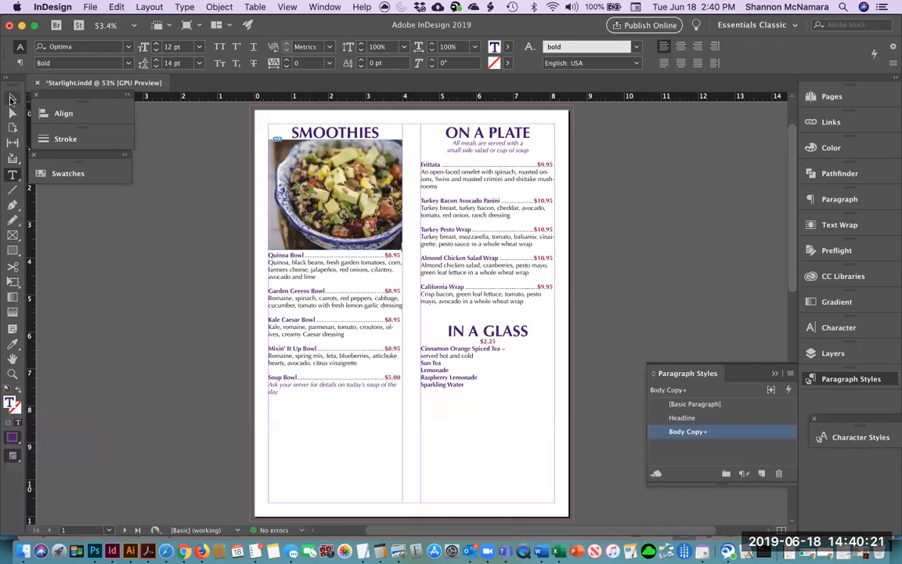
{"action": "left_click", "coordinate": [11, 99]}
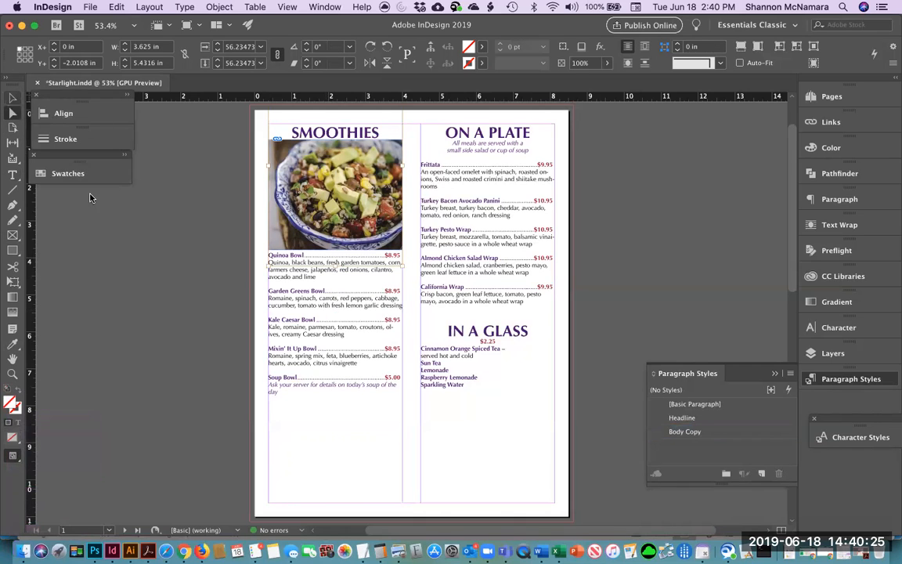
{"action": "left_click", "coordinate": [311, 184]}
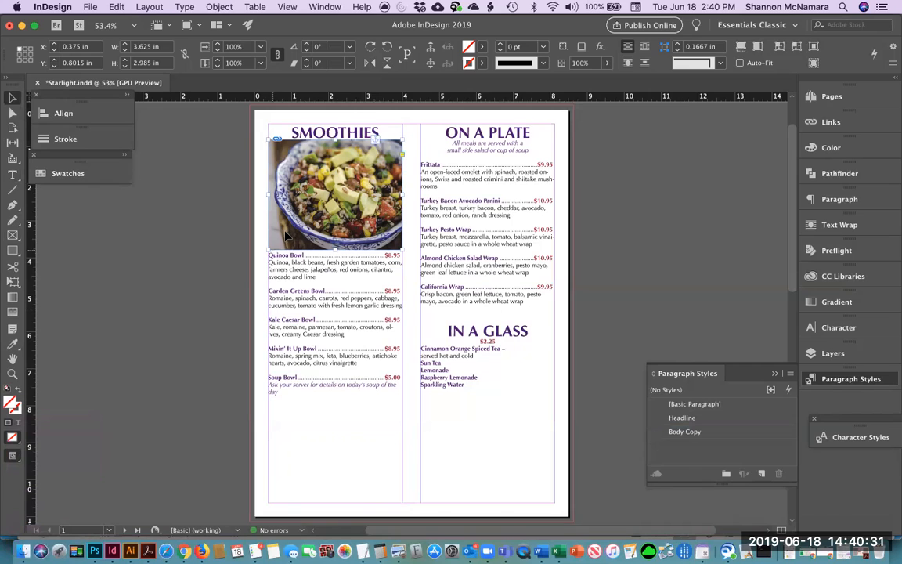
{"action": "key", "text": "BackSpace"}
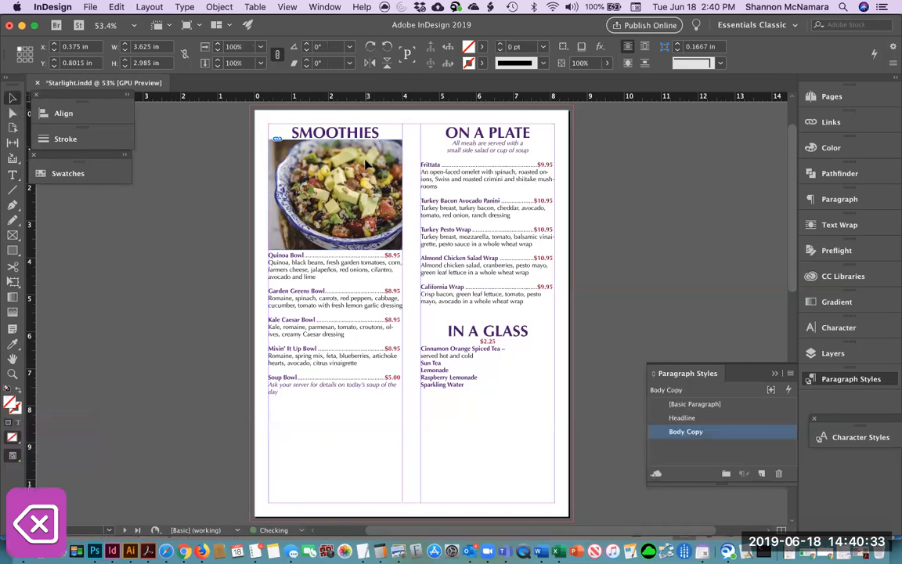
Insert 15 more blank lines between the IN A BOWL heading and Quinoa Bowl, pushing the bowl items down to the column's lower margin
{"action": "double_click", "coordinate": [283, 226]}
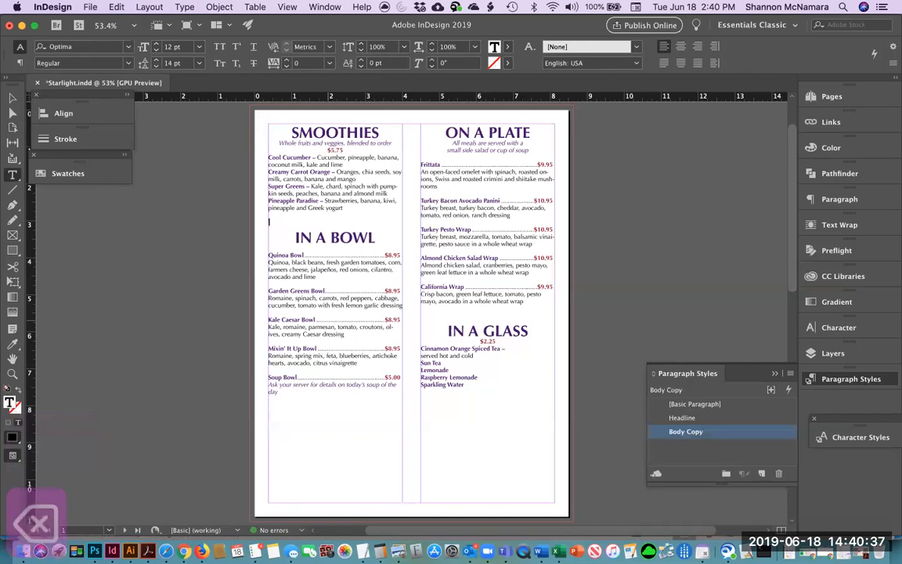
{"action": "key", "text": "Down"}
{"action": "key", "text": "Down"}
{"action": "key", "text": "Down"}
{"action": "key", "text": "Up"}
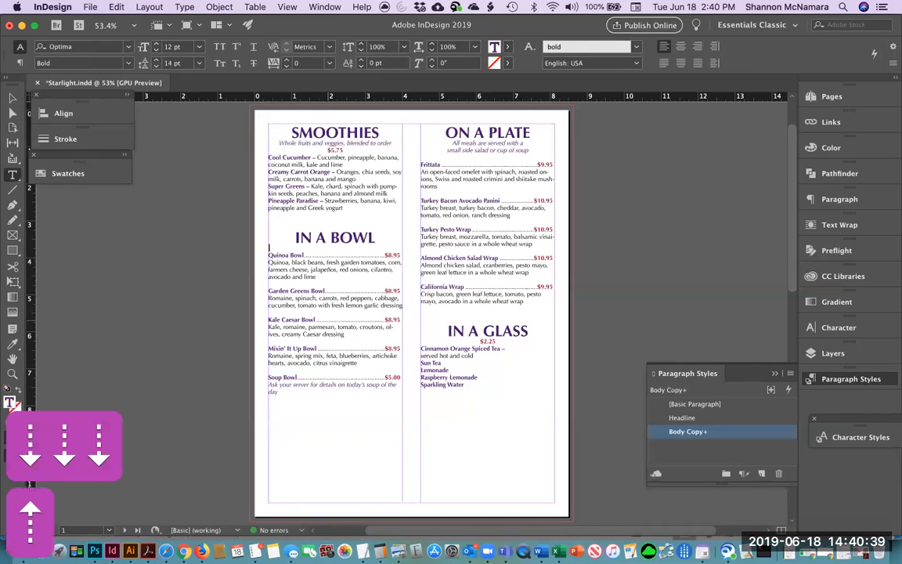
{"action": "key", "text": "Return"}
{"action": "key", "text": "Return"}
{"action": "key", "text": "Return"}
{"action": "key", "text": "Return"}
{"action": "key", "text": "Return"}
{"action": "key", "text": "Return"}
{"action": "key", "text": "Return"}
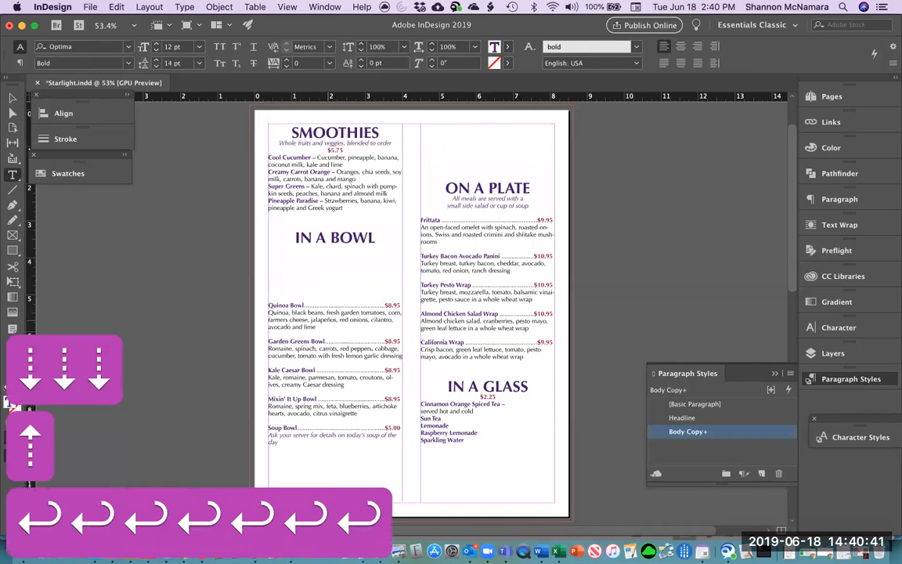
{"action": "key", "text": "Return"}
{"action": "key", "text": "Return"}
{"action": "key", "text": "Return"}
{"action": "key", "text": "Return"}
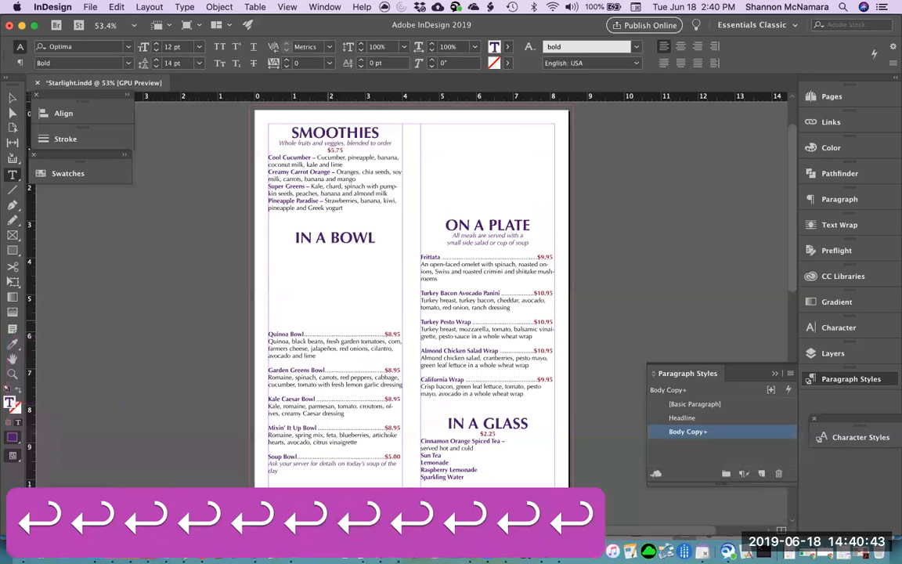
{"action": "key", "text": "Return"}
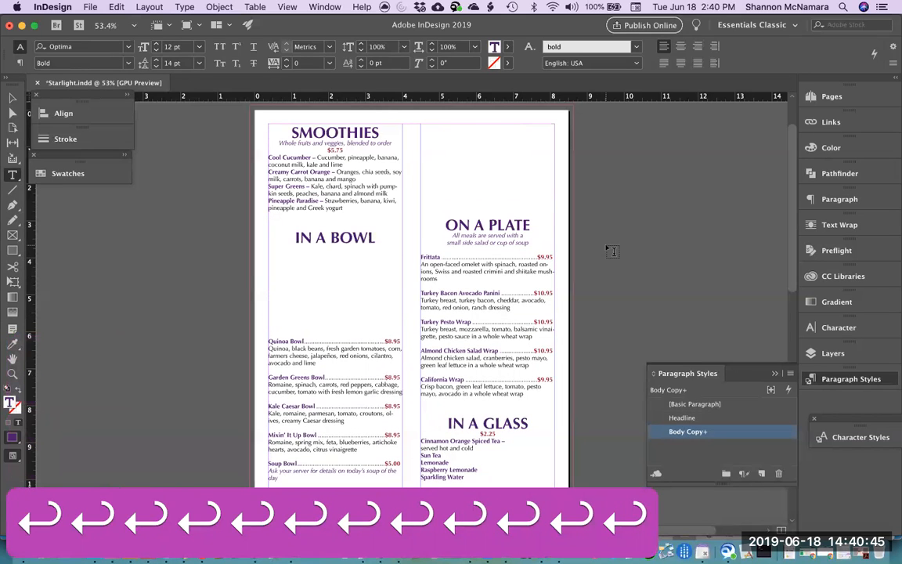
{"action": "scroll", "coordinate": [612, 250], "scroll_direction": "down", "scroll_amount": 3}
{"action": "key", "text": "Return"}
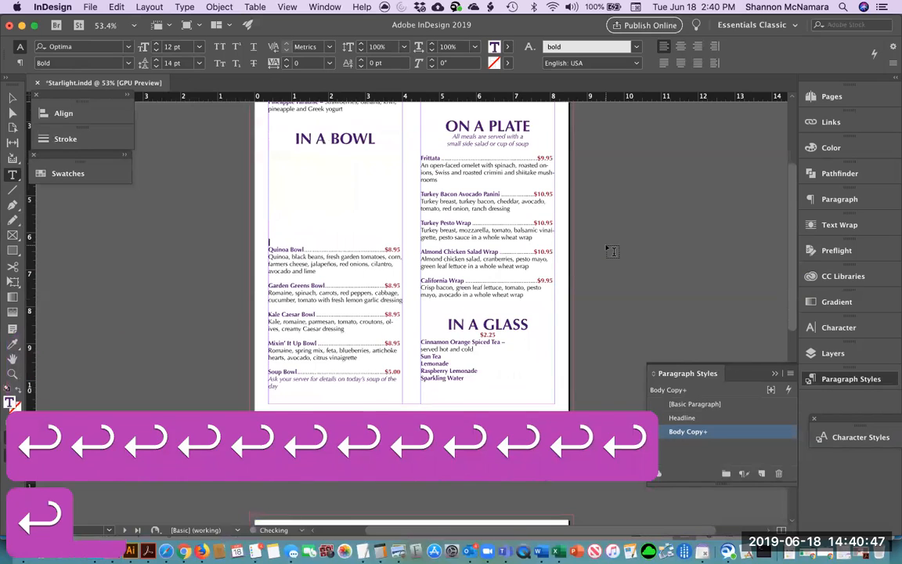
{"action": "key", "text": "Return"}
{"action": "key", "text": "Return"}
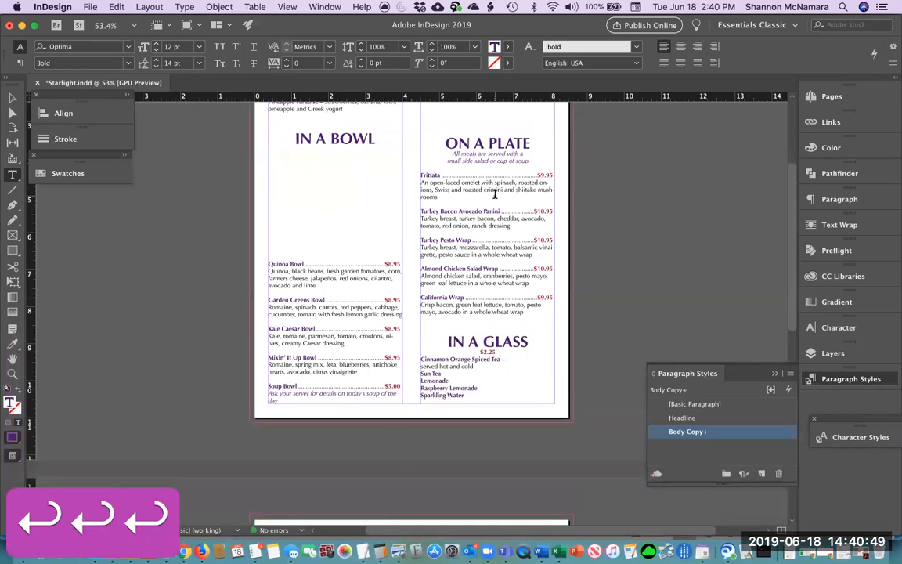
Delete the blank lines above the ON A PLATE heading to bring it back to the top of the second column
{"action": "scroll", "coordinate": [445, 178], "scroll_direction": "up", "scroll_amount": 1}
{"action": "scroll", "coordinate": [446, 192], "scroll_direction": "up", "scroll_amount": 3}
{"action": "left_click", "coordinate": [423, 191]}
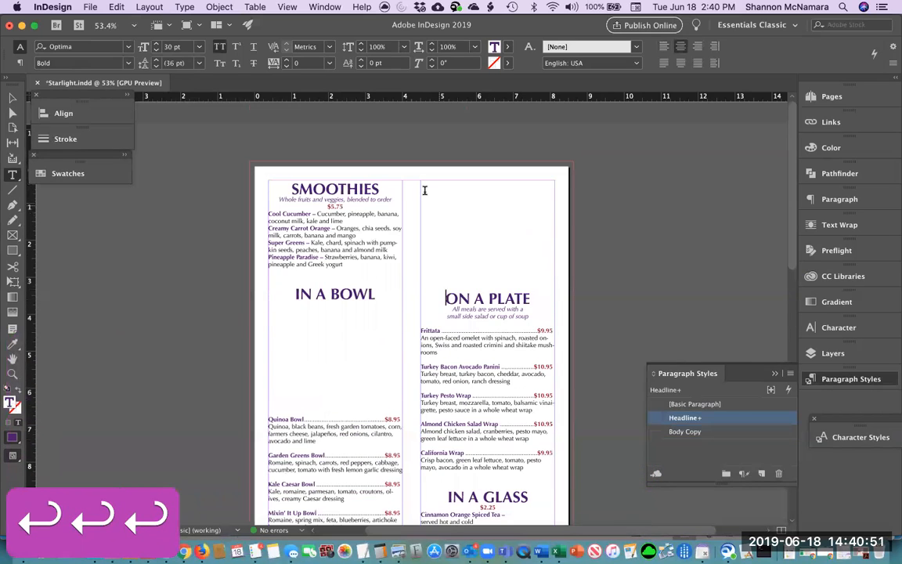
{"action": "key", "text": "BackSpace"}
{"action": "key", "text": "BackSpace"}
{"action": "key", "text": "BackSpace"}
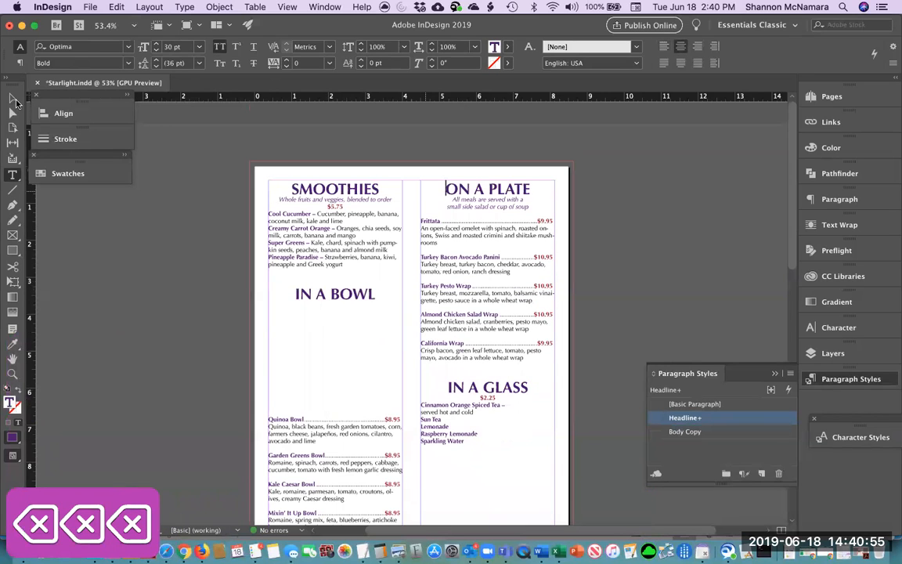
Paste the salad photo as a free-standing object and position it in the gap between IN A BOWL and Quinoa Bowl
{"action": "left_click", "coordinate": [12, 97]}
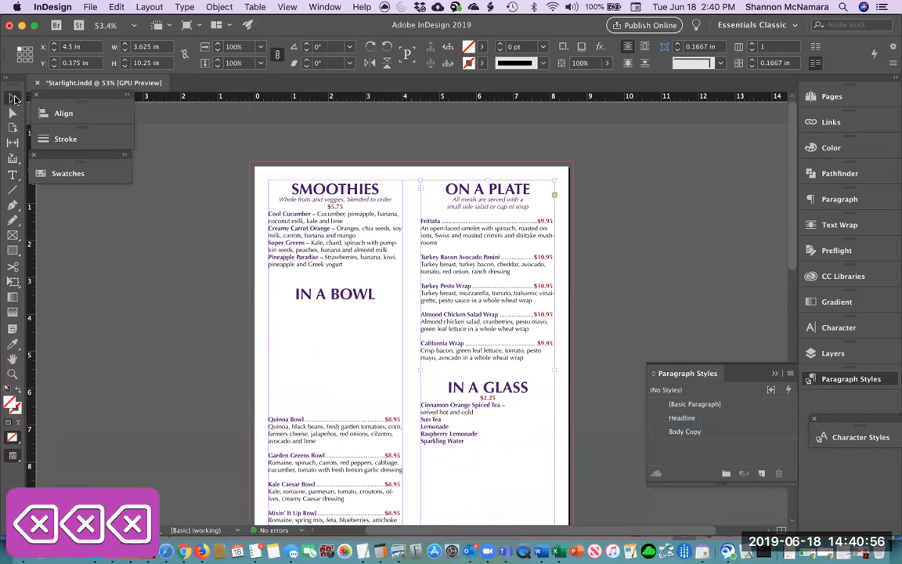
{"action": "left_click", "coordinate": [148, 271]}
{"action": "key", "text": "super+v"}
{"action": "left_click_drag", "start_coordinate": [368, 290], "coordinate": [321, 315]}
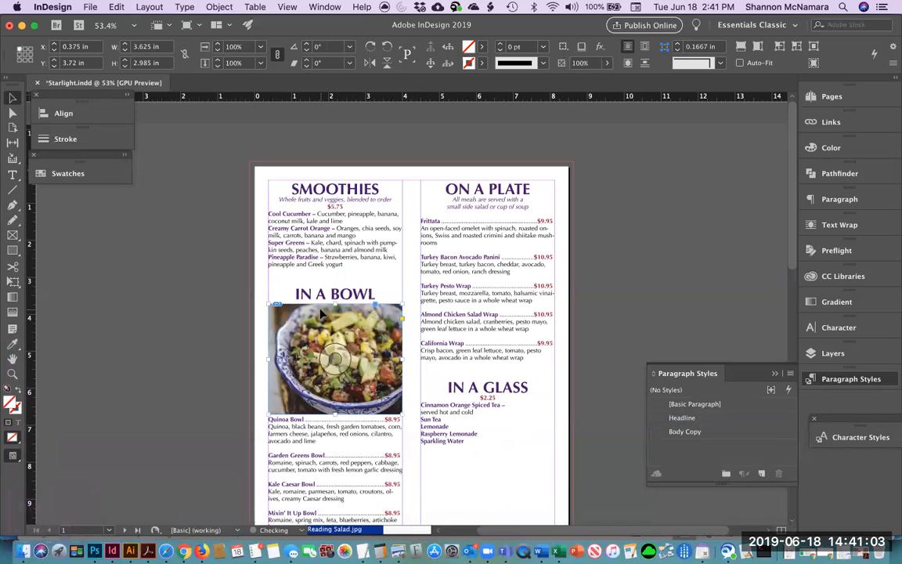
{"action": "left_click", "coordinate": [611, 203]}
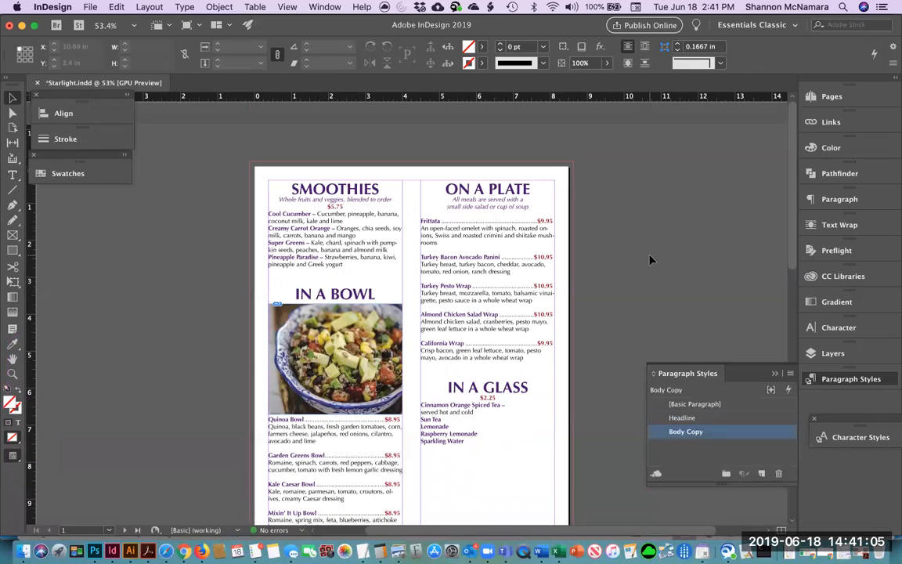
Delete one blank line above the IN A BOWL heading to close up the space below the smoothies
{"action": "scroll", "coordinate": [650, 258], "scroll_direction": "down", "scroll_amount": 2}
{"action": "scroll", "coordinate": [650, 258], "scroll_direction": "down", "scroll_amount": 1}
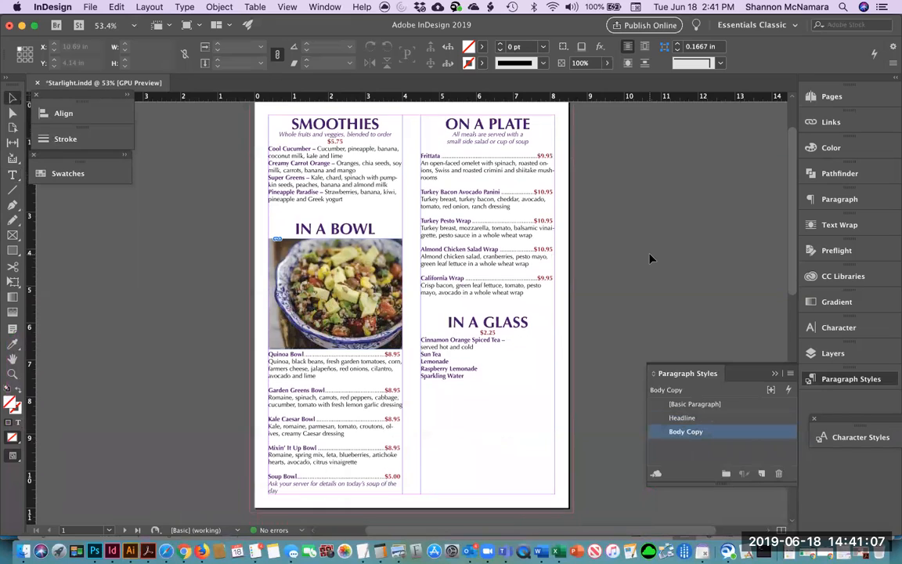
{"action": "key", "text": "t"}
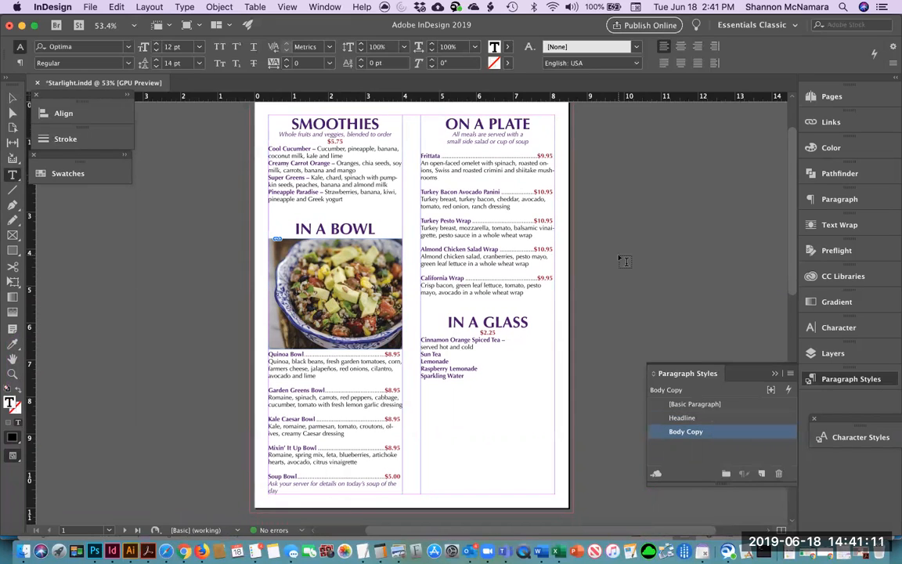
{"action": "key", "text": "BackSpace"}
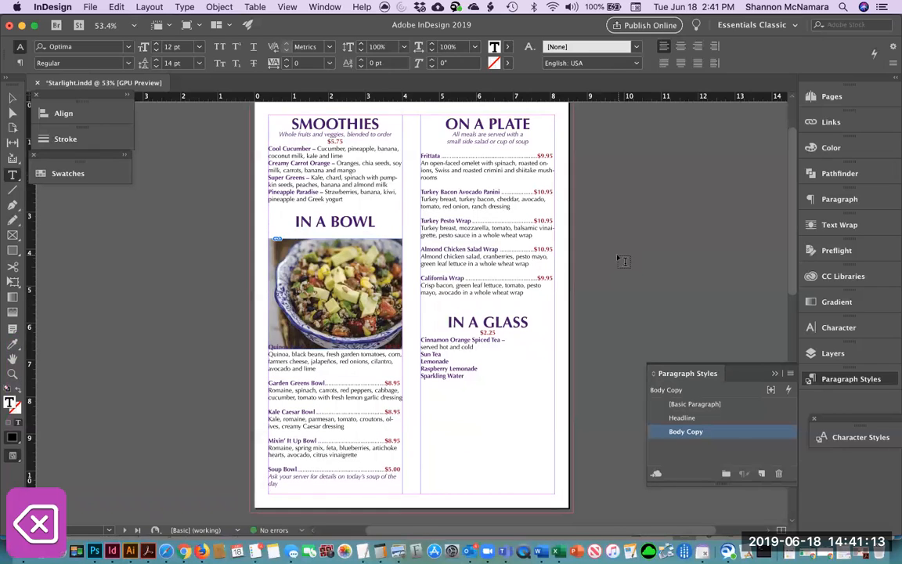
Move the salad photo up slightly so it sits directly under the IN A BOWL heading and clears the Quinoa Bowl line
{"action": "left_click", "coordinate": [12, 97]}
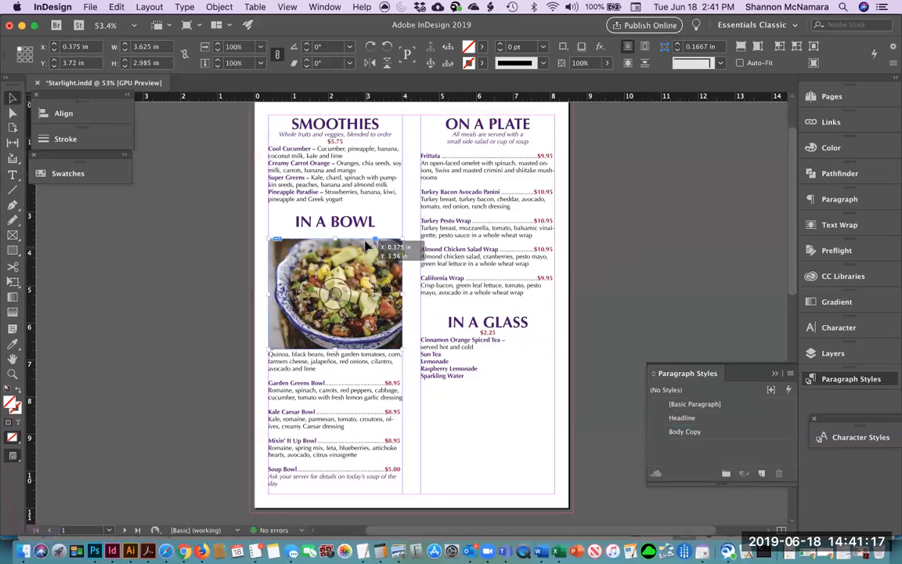
{"action": "left_click_drag", "start_coordinate": [367, 252], "coordinate": [367, 246]}
{"action": "key", "text": "Up"}
{"action": "key", "text": "Up"}
{"action": "key", "text": "Up"}
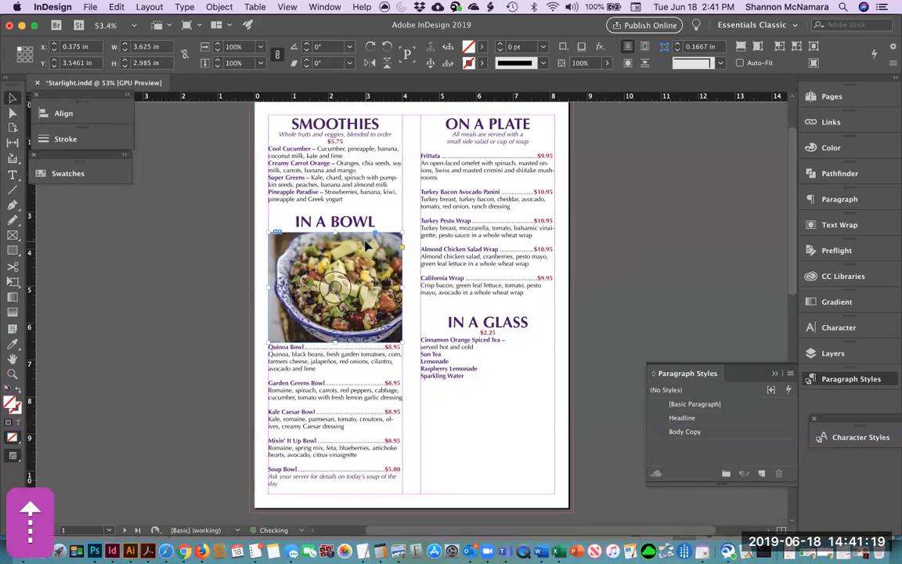
{"action": "left_click", "coordinate": [618, 226]}
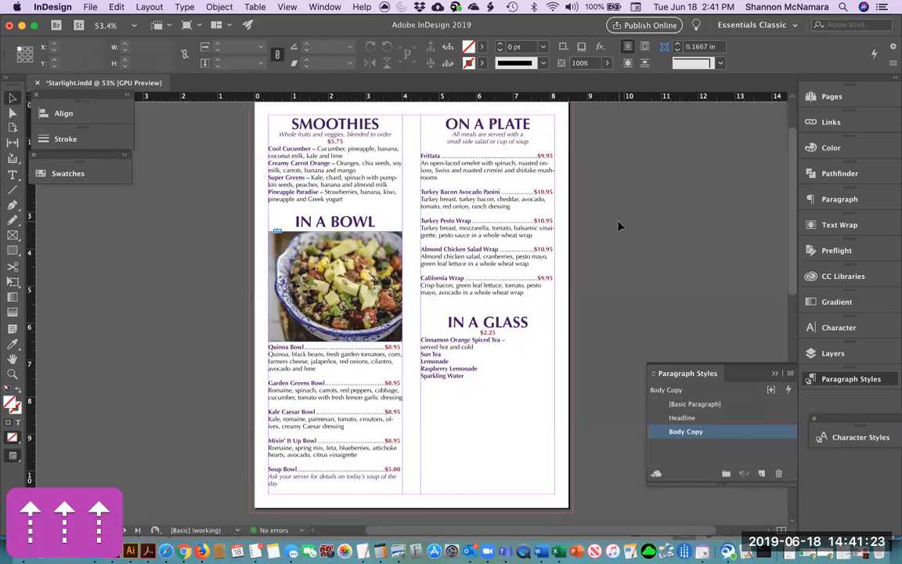
Insert eight blank lines between the Frittata description and Turkey Bacon Avocado Panini to open a gap in the second column
{"action": "double_click", "coordinate": [423, 190]}
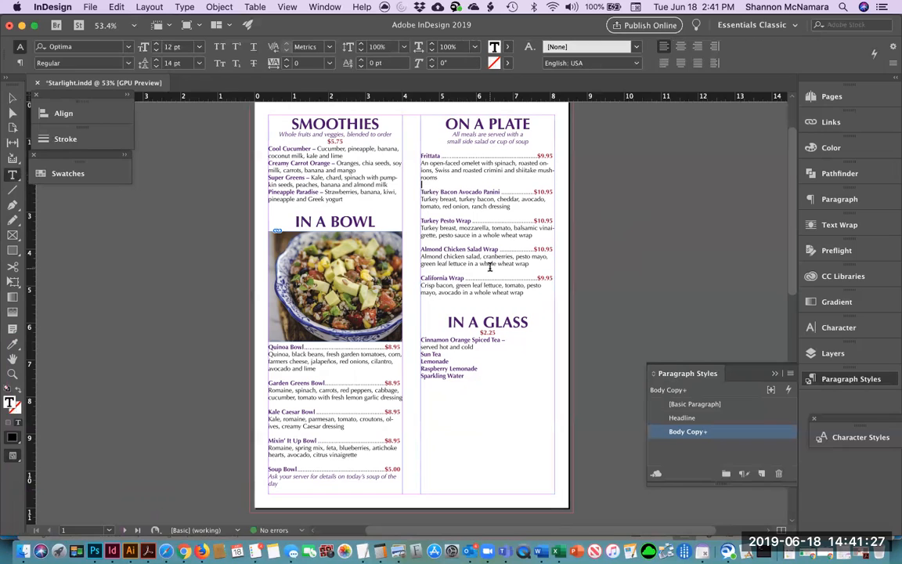
{"action": "key", "text": "Return"}
{"action": "key", "text": "Return"}
{"action": "key", "text": "Return"}
{"action": "key", "text": "Return"}
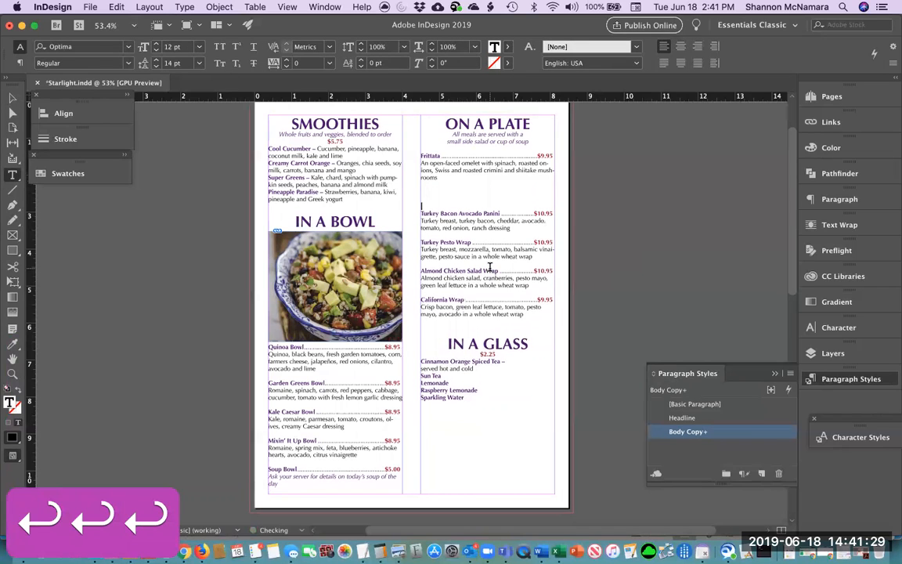
{"action": "key", "text": "Return"}
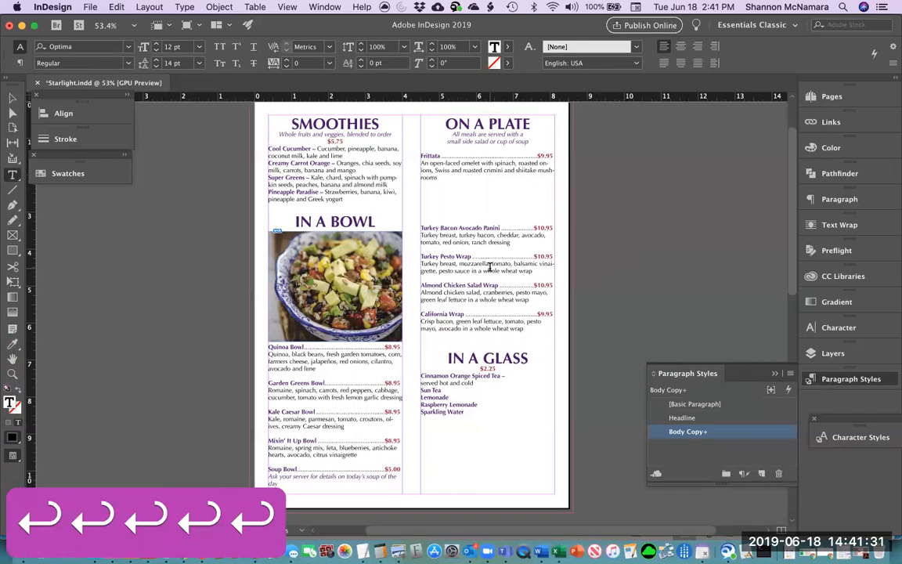
{"action": "key", "text": "Return"}
{"action": "key", "text": "Return"}
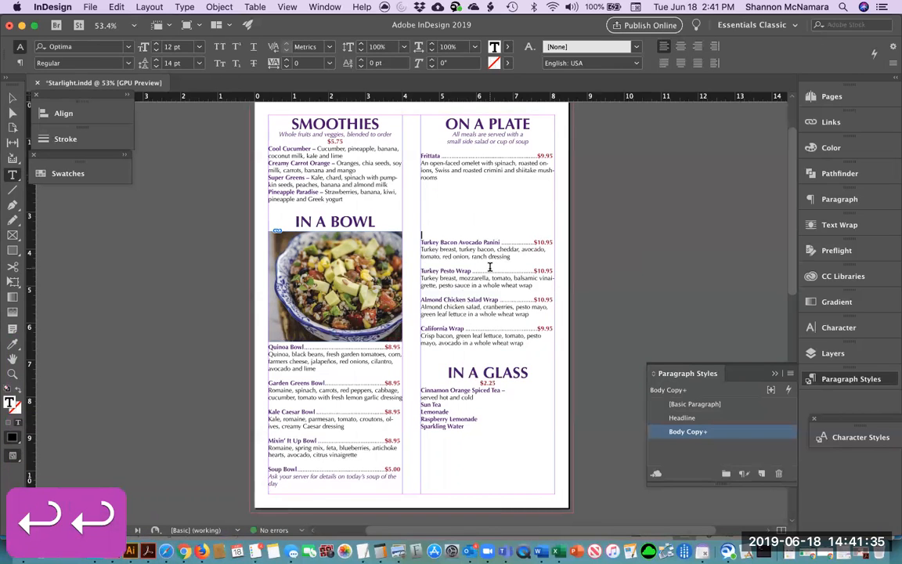
{"action": "key", "text": "Return"}
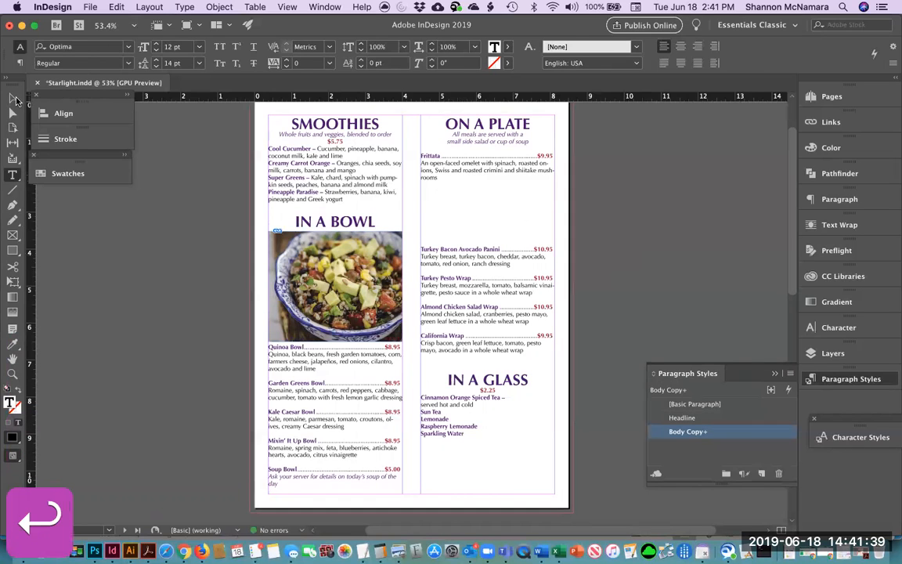
Draw an empty picture frame about 3.6 in wide and 1.6 in tall between the Frittata description and Turkey Bacon Avocado Panini
{"action": "left_click", "coordinate": [12, 97]}
{"action": "left_click", "coordinate": [644, 199]}
{"action": "left_click", "coordinate": [685, 432]}
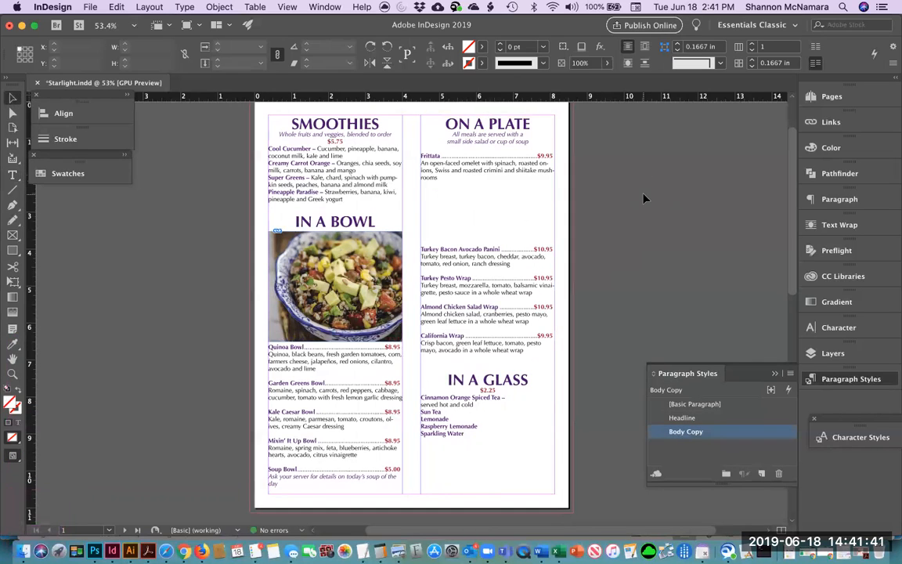
{"action": "left_click", "coordinate": [11, 235]}
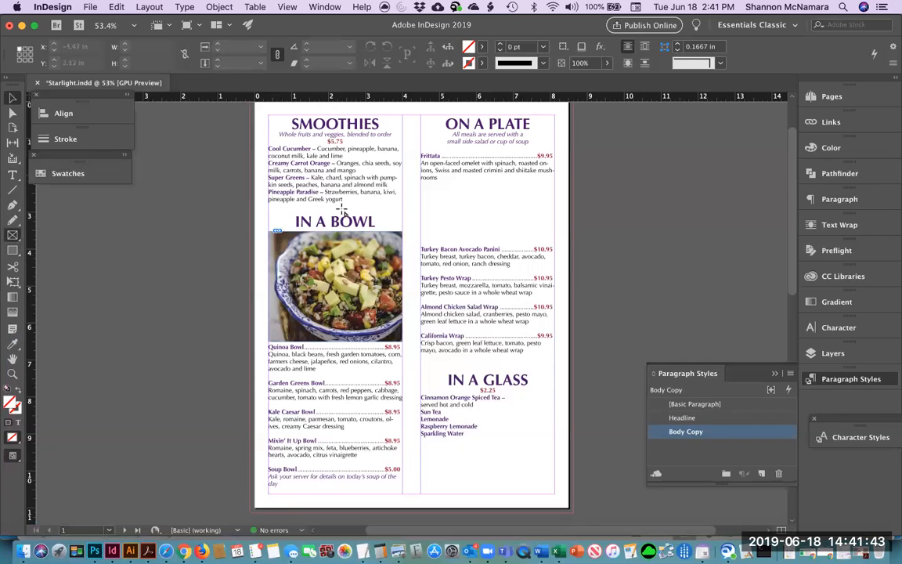
{"action": "left_click_drag", "start_coordinate": [440, 192], "coordinate": [554, 246]}
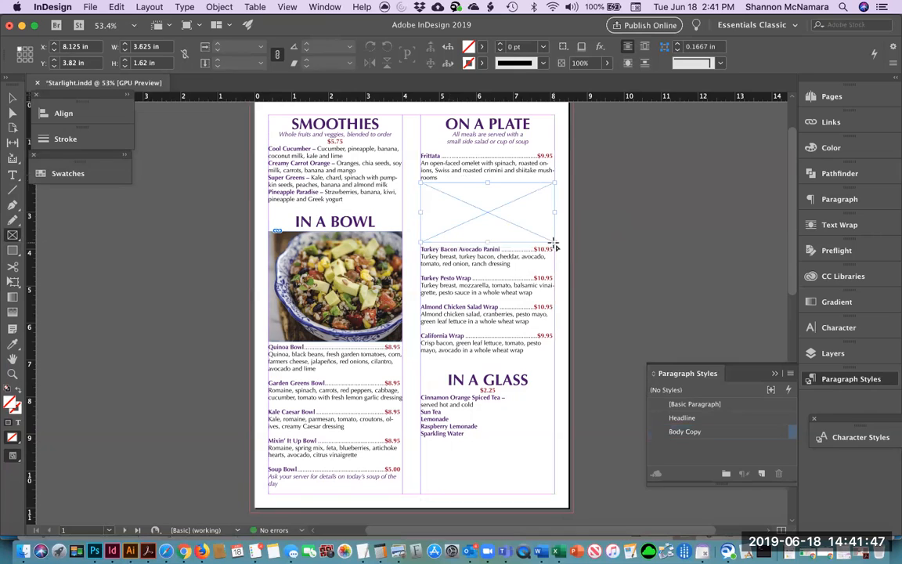
Place Fritatta.jpg in the new frame, fit it with Fill Frame Proportionally, and deselect it
{"action": "left_click", "coordinate": [90, 6]}
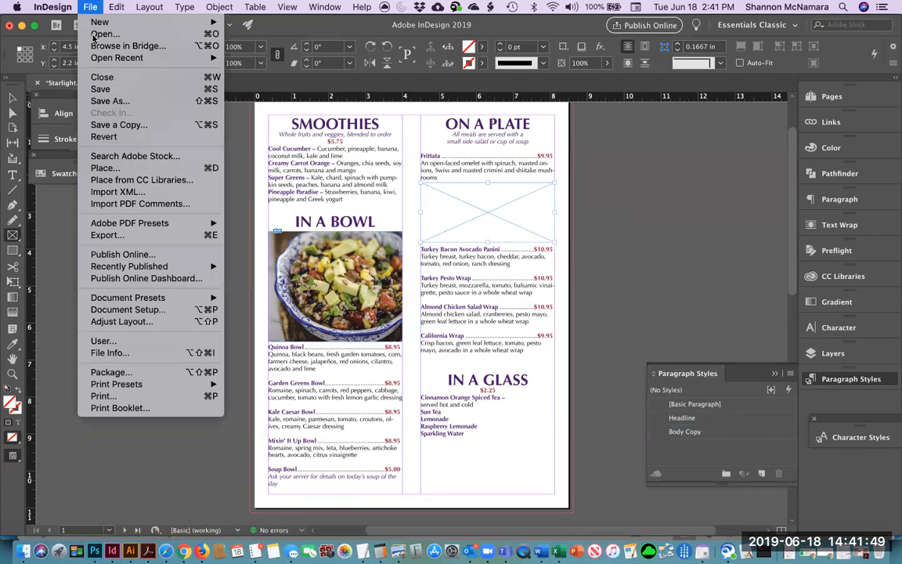
{"action": "left_click", "coordinate": [102, 168]}
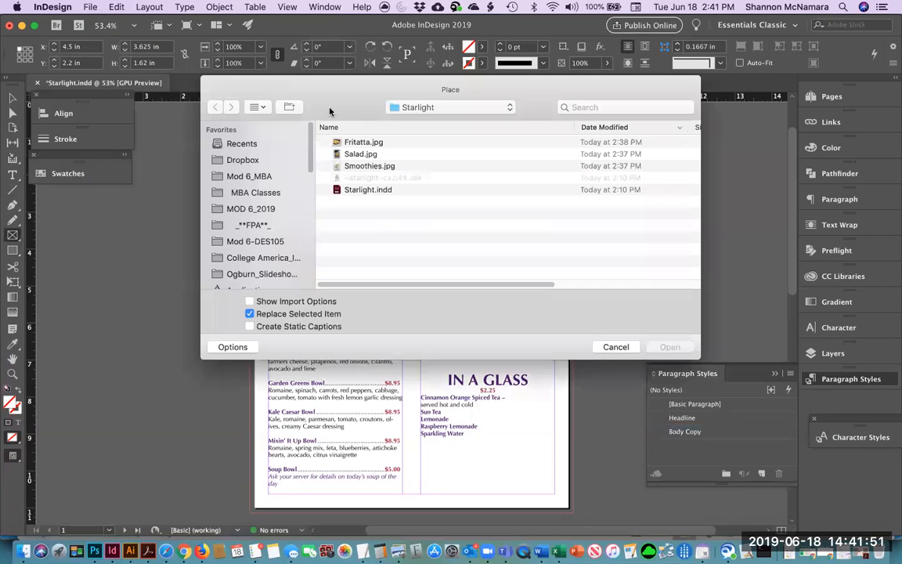
{"action": "left_click", "coordinate": [344, 141]}
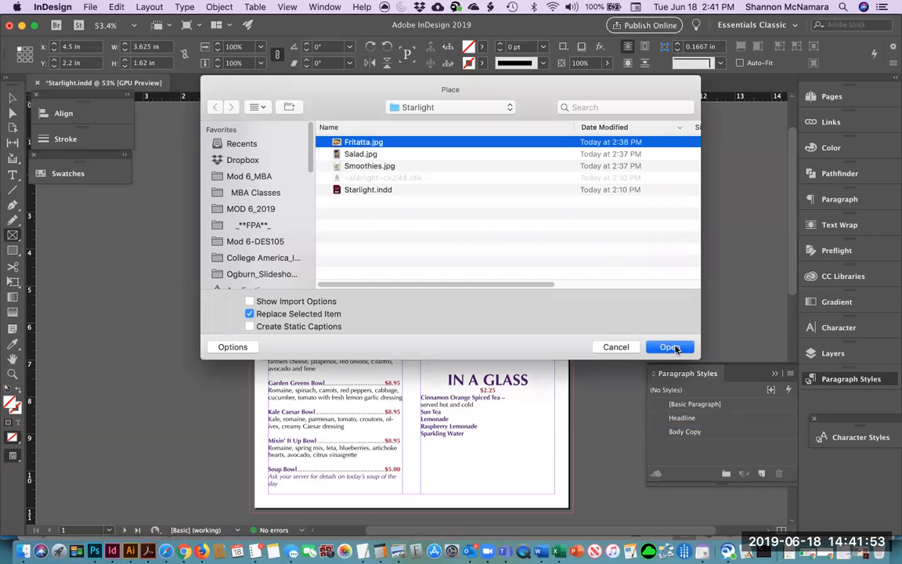
{"action": "key", "text": "Return"}
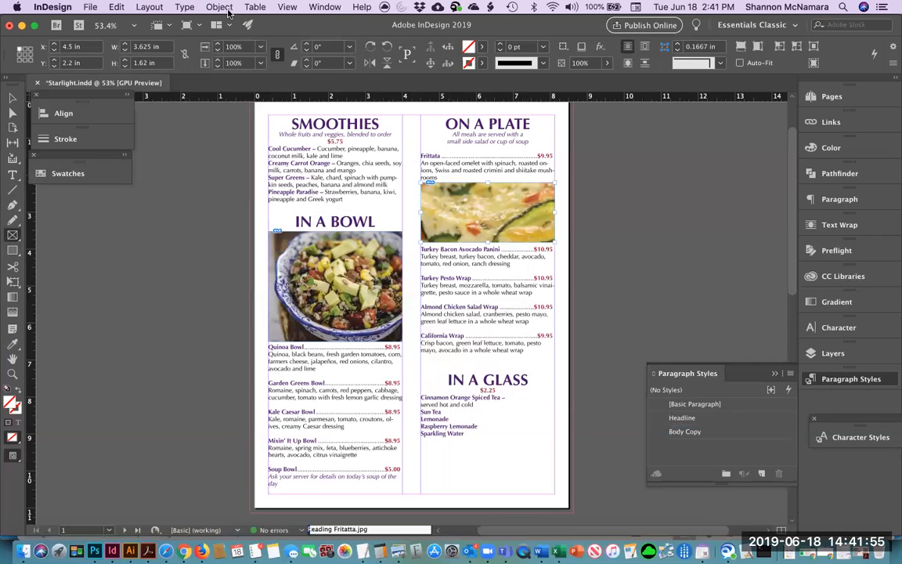
{"action": "left_click", "coordinate": [220, 7]}
{"action": "mouse_move", "coordinate": [297, 226]}
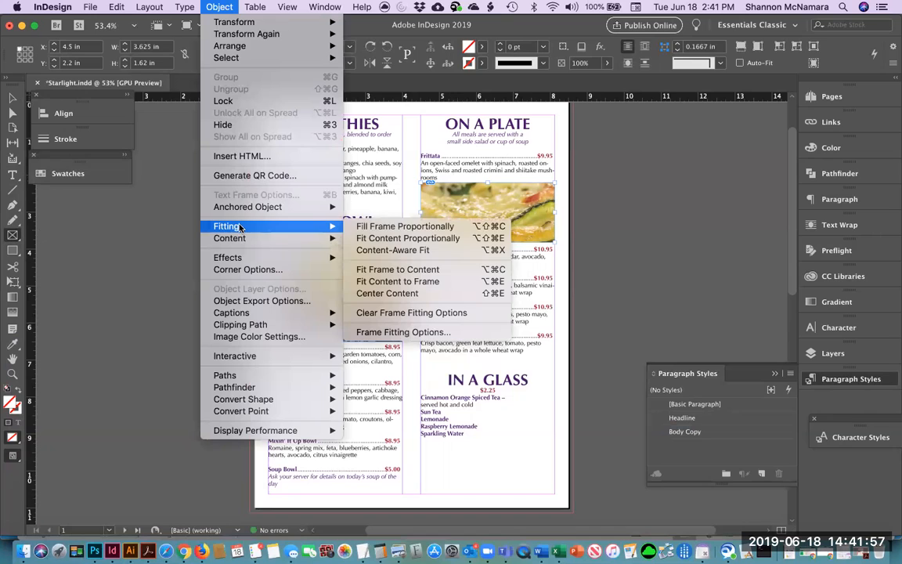
{"action": "left_click", "coordinate": [398, 227]}
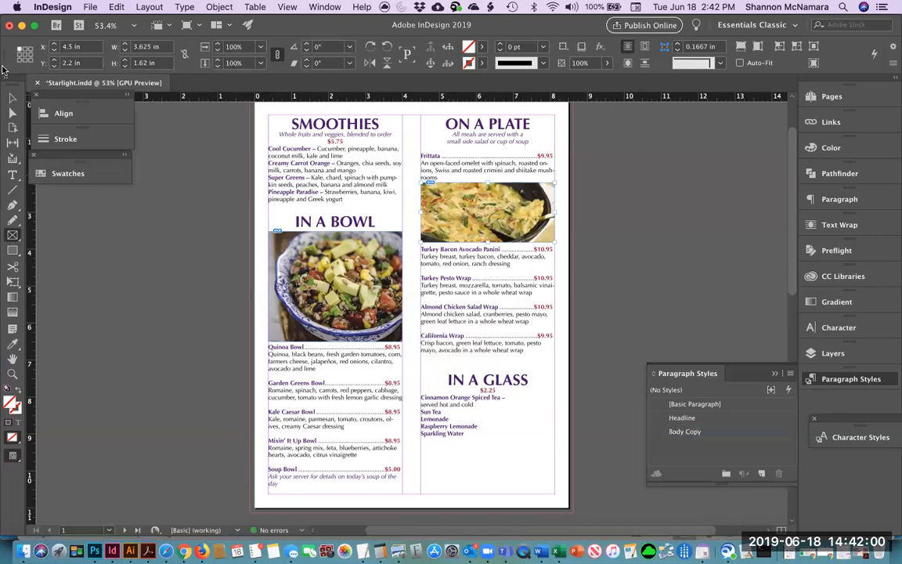
{"action": "left_click", "coordinate": [13, 113]}
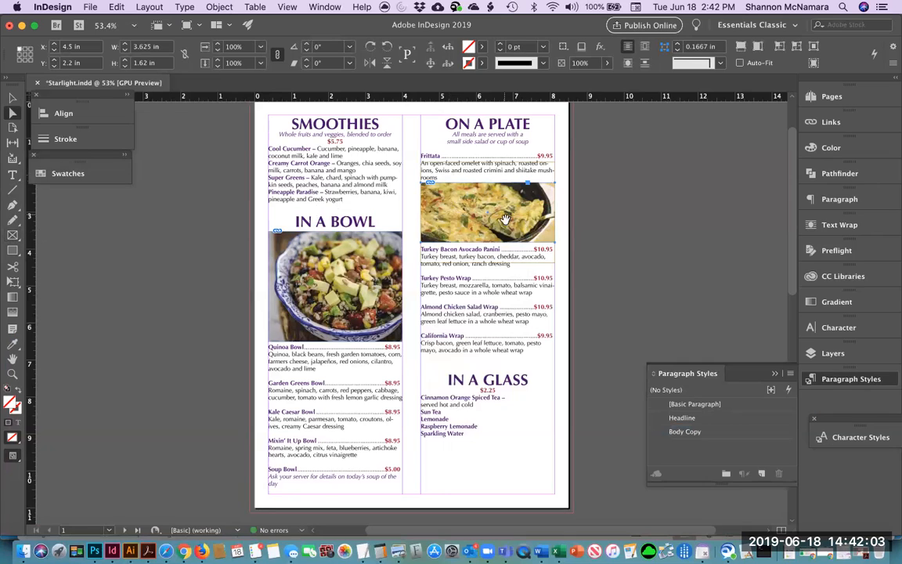
{"action": "left_click", "coordinate": [631, 216]}
{"action": "key", "text": "v"}
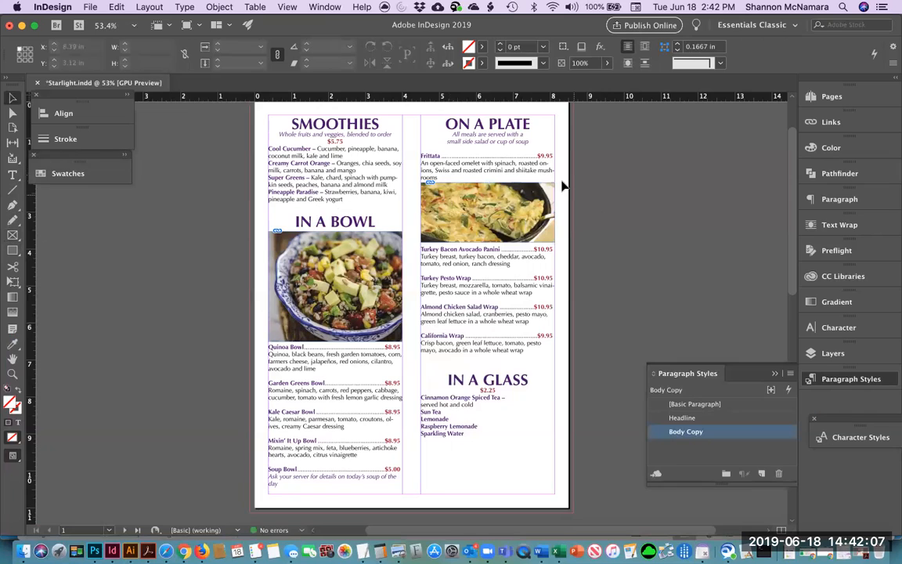
Insert forced line breaks before "onions" in the Frittata description and "vinaigrette" in the Turkey Pesto Wrap description to remove the hyphenation
{"action": "double_click", "coordinate": [539, 169]}
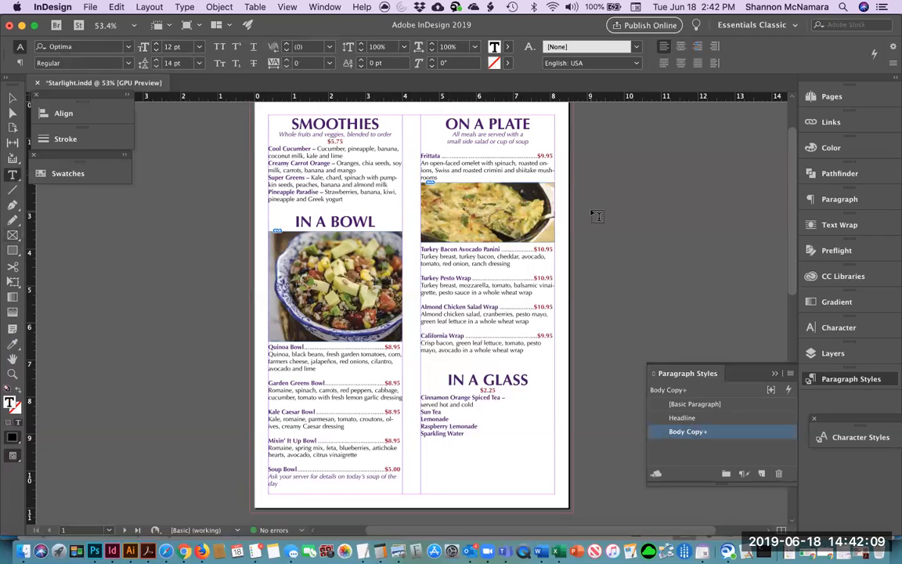
{"action": "key", "text": "shift+Return"}
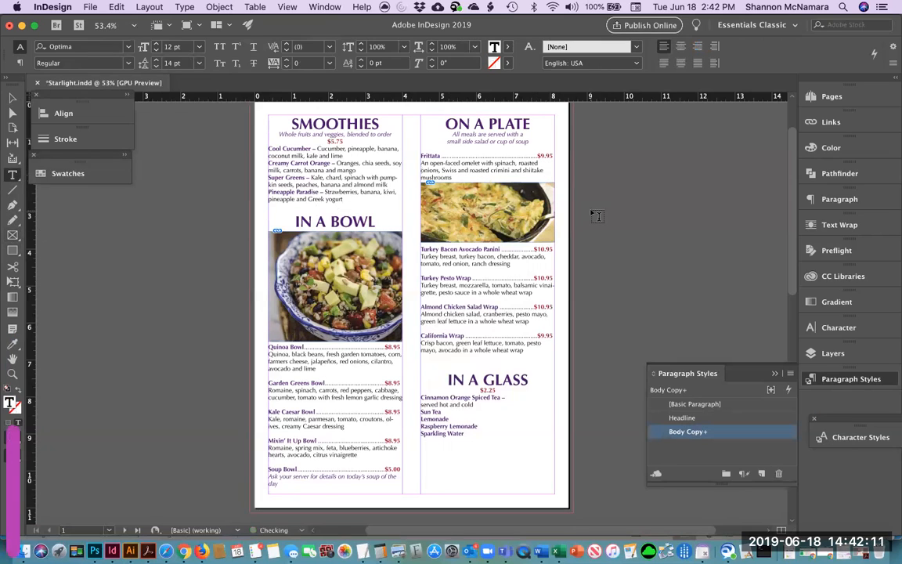
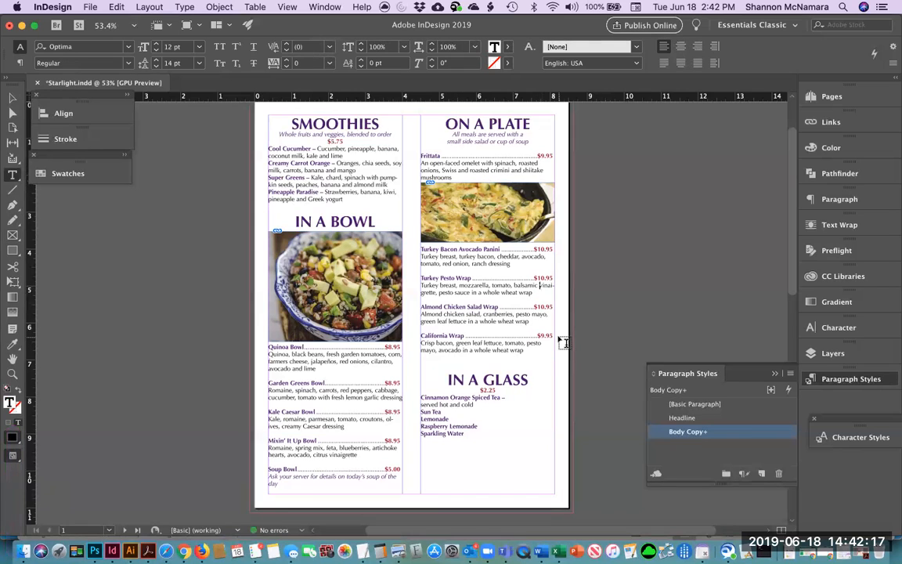
{"action": "key", "text": "shift+Return"}
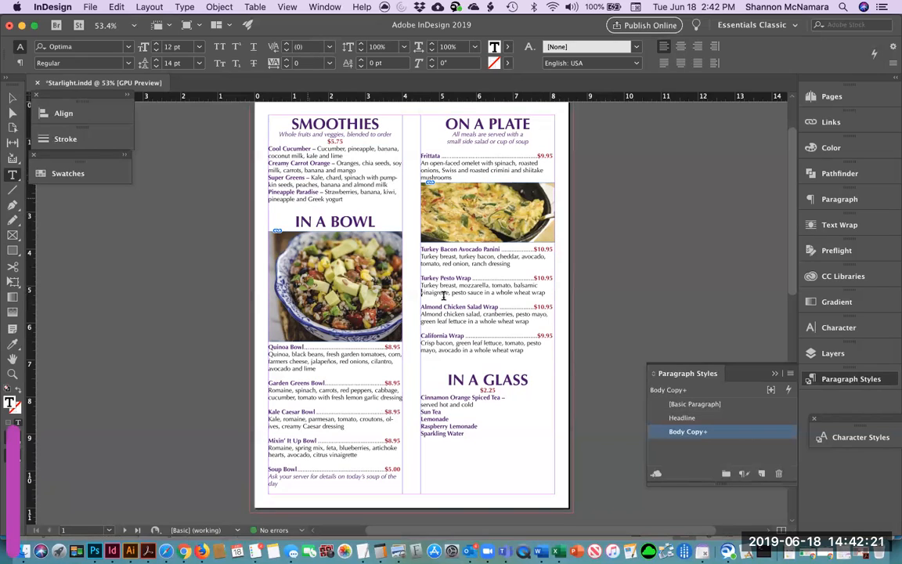
{"action": "key", "text": "Escape"}
{"action": "left_click", "coordinate": [194, 378]}
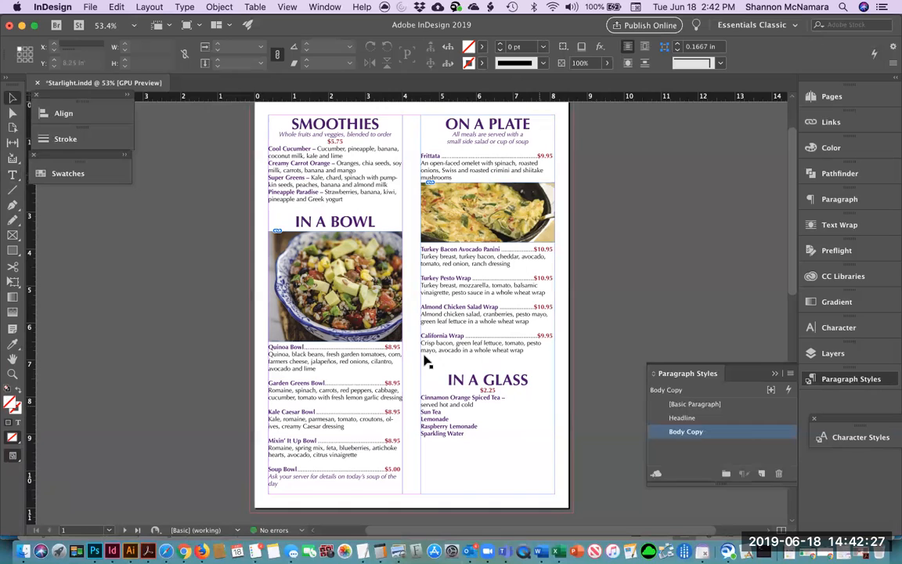
Delete the two blank lines above the IN A GLASS heading
{"action": "double_click", "coordinate": [469, 401]}
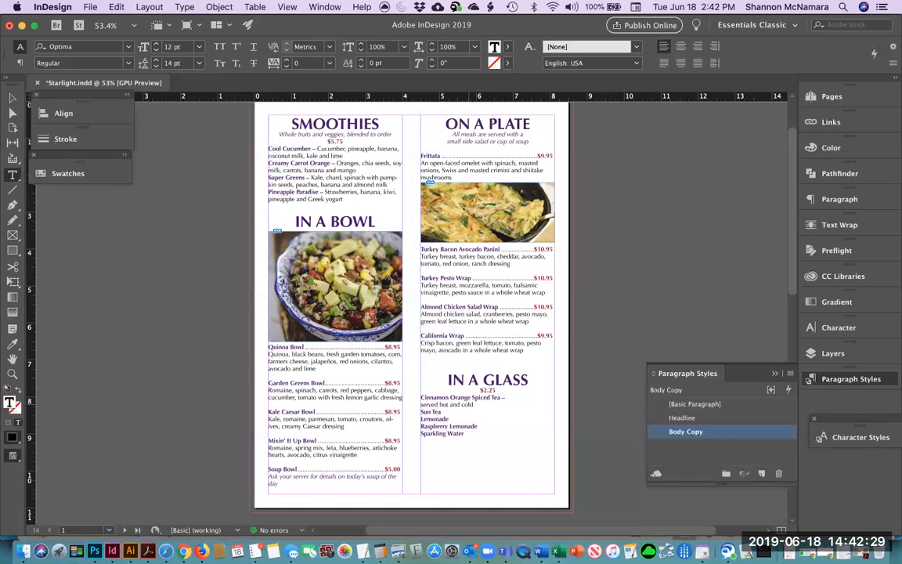
{"action": "key", "text": "BackSpace"}
{"action": "key", "text": "BackSpace"}
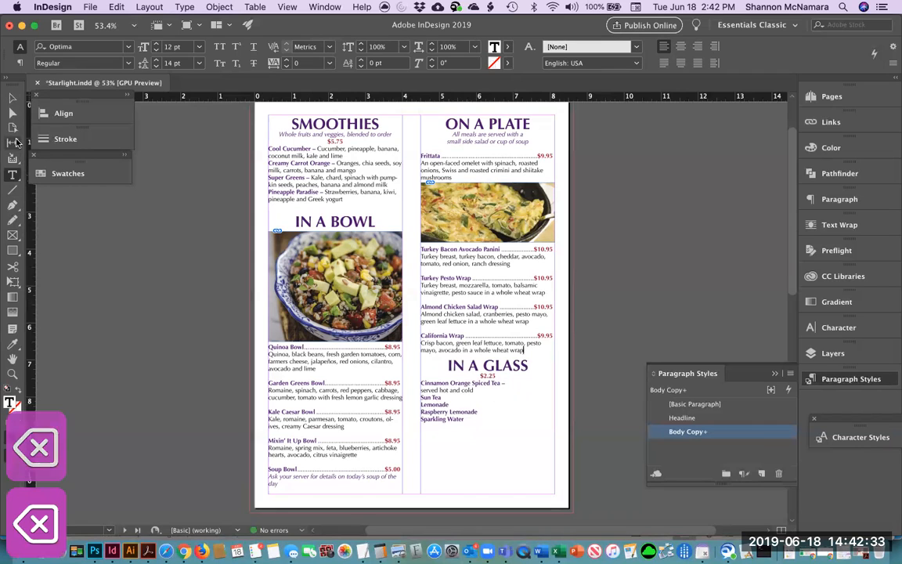
Draw a picture frame about 2 in wide and 2.8 in tall beside the IN A GLASS drinks list and place Smoothies.jpg in it
{"action": "left_click", "coordinate": [13, 236]}
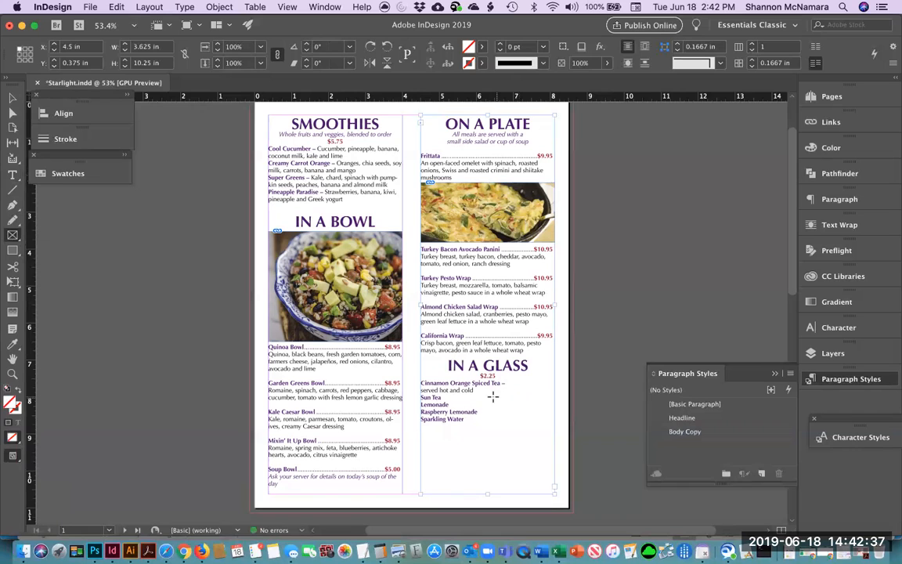
{"action": "left_click_drag", "start_coordinate": [482, 391], "coordinate": [555, 495]}
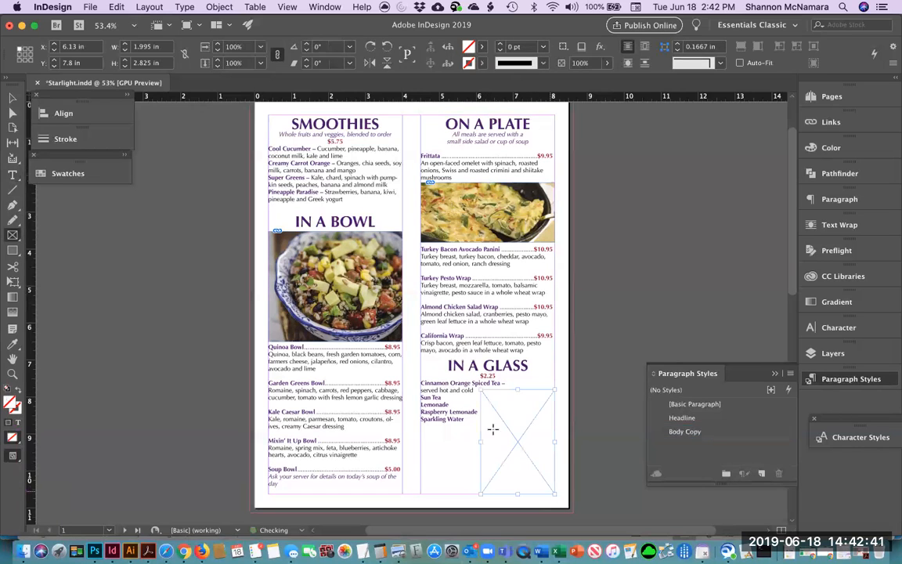
{"action": "left_click", "coordinate": [93, 8]}
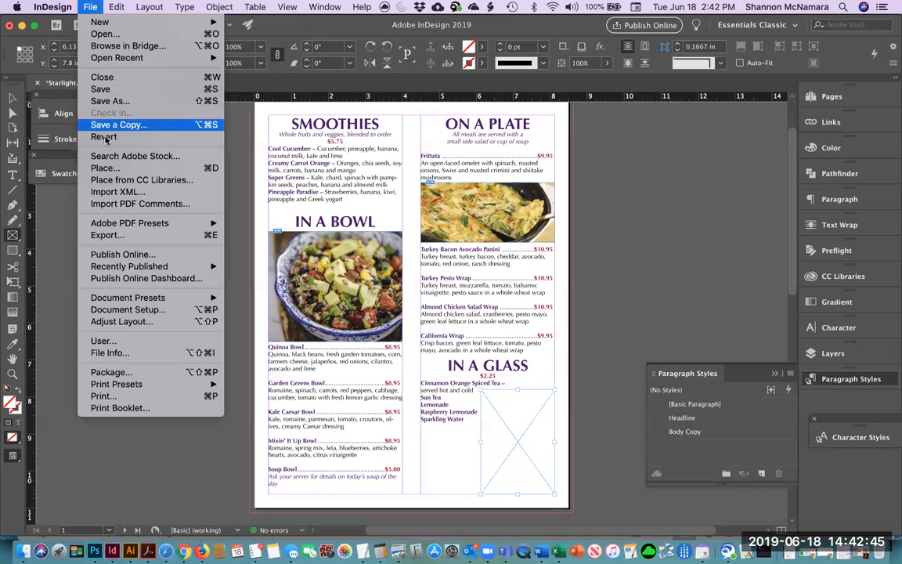
{"action": "left_click", "coordinate": [102, 167]}
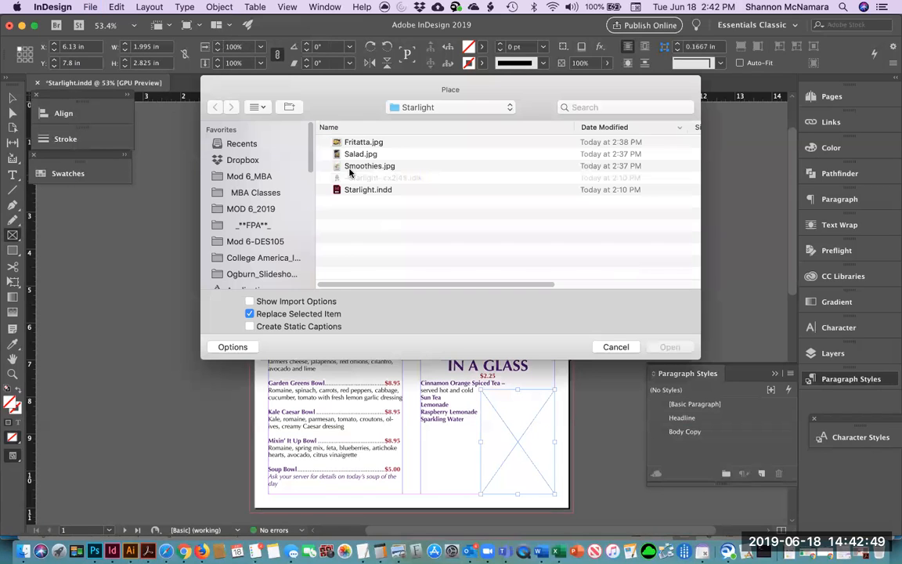
{"action": "left_click", "coordinate": [360, 166]}
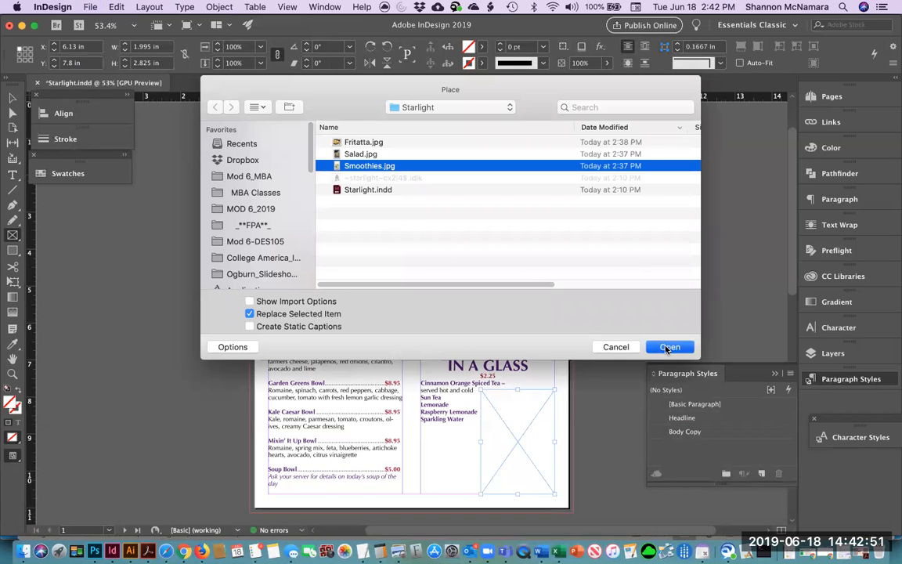
{"action": "left_click", "coordinate": [668, 347]}
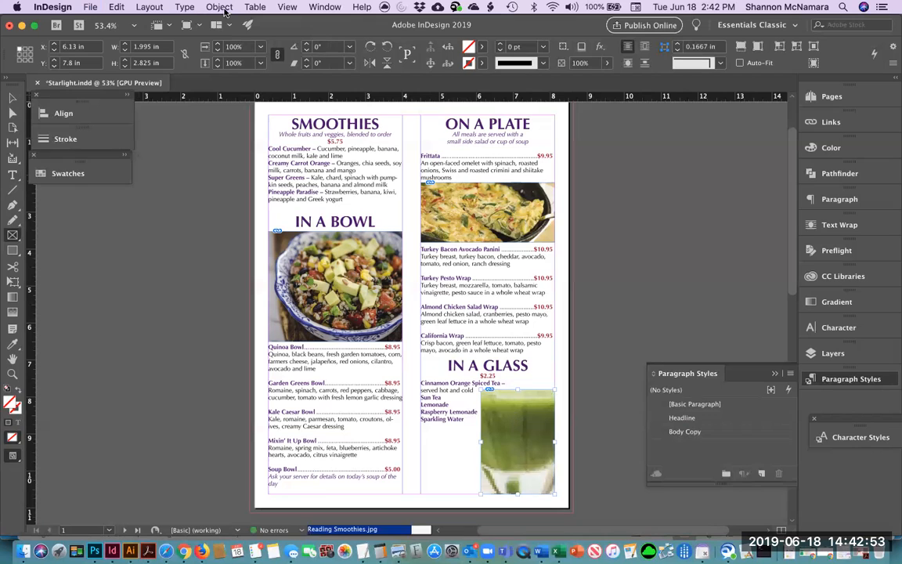
Fit the smoothies photo to its frame with Fill Frame Proportionally
{"action": "left_click", "coordinate": [222, 7]}
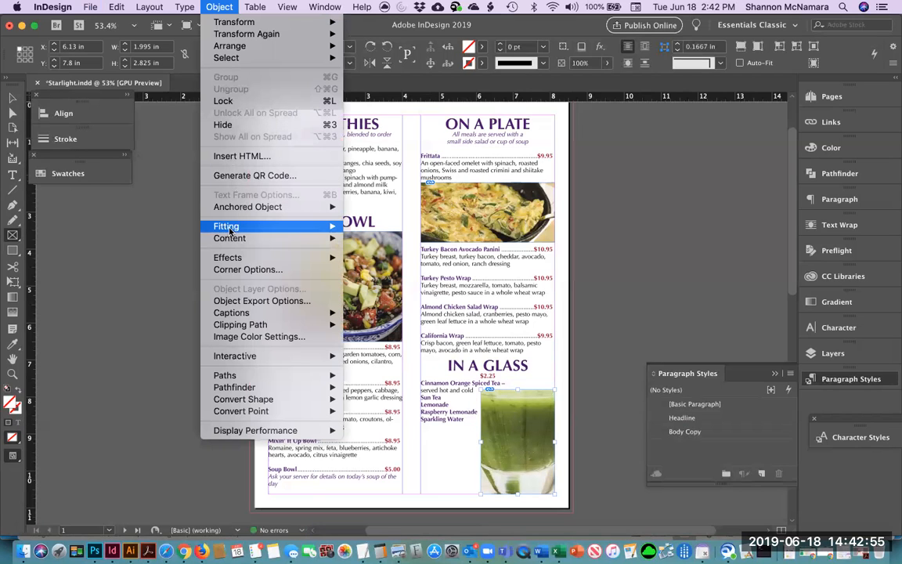
{"action": "mouse_move", "coordinate": [230, 229]}
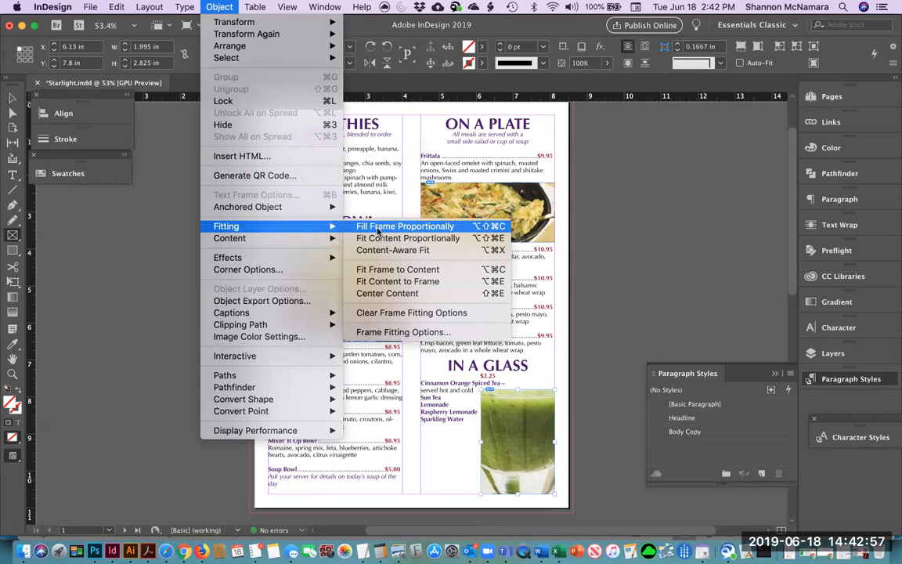
{"action": "left_click", "coordinate": [378, 229]}
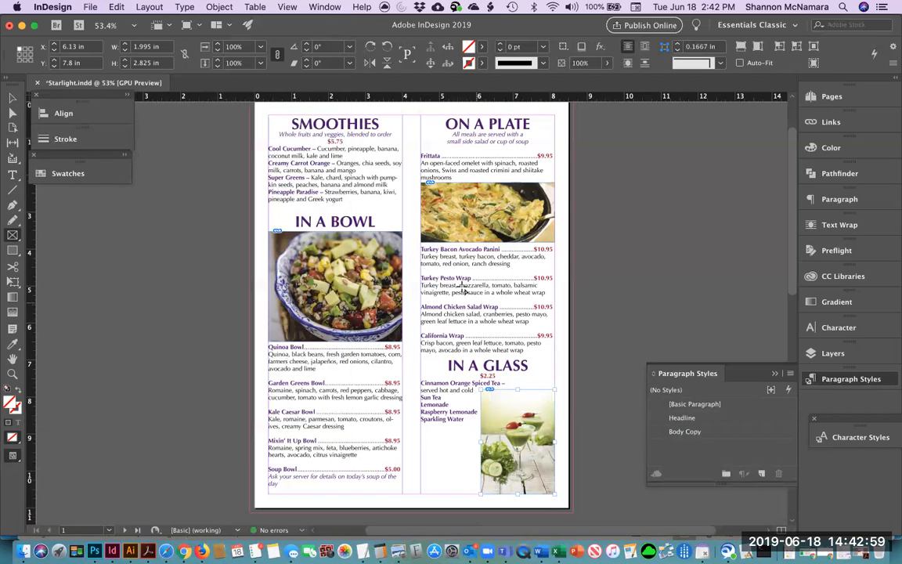
Enlarge the smoothies photo proportionally inside its frame to about 22.9% scale, leaving the frame size alone
{"action": "left_click", "coordinate": [12, 113]}
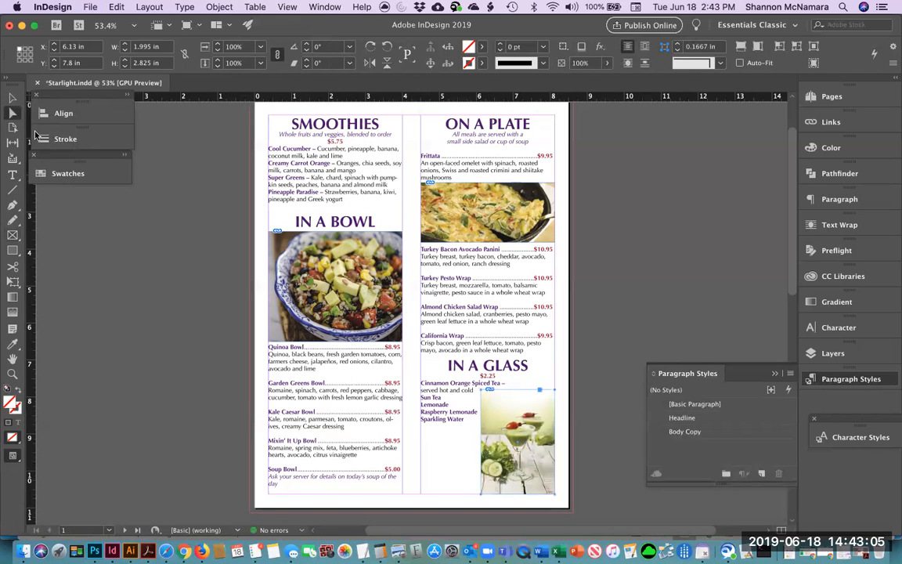
{"action": "left_click", "coordinate": [501, 382]}
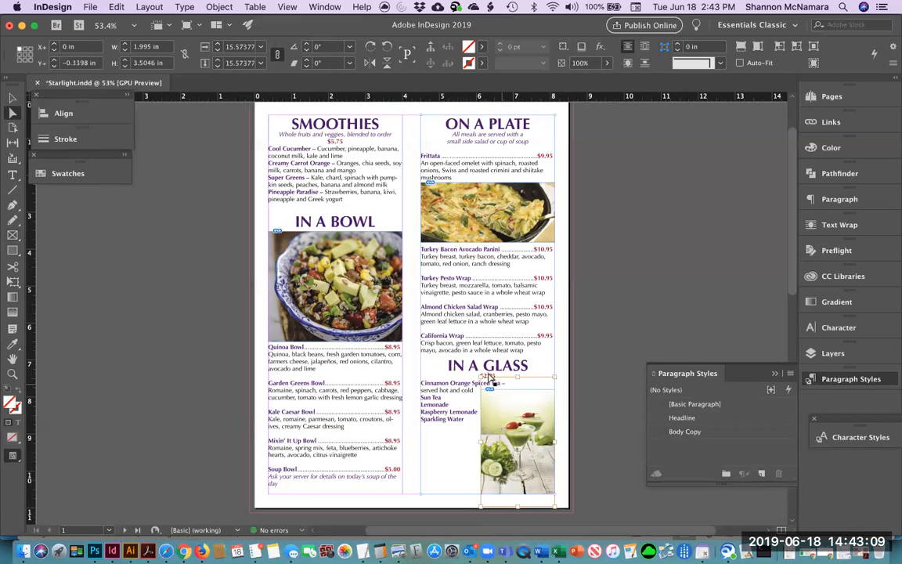
{"action": "left_click_drag", "start_coordinate": [481, 377], "coordinate": [466, 350]}
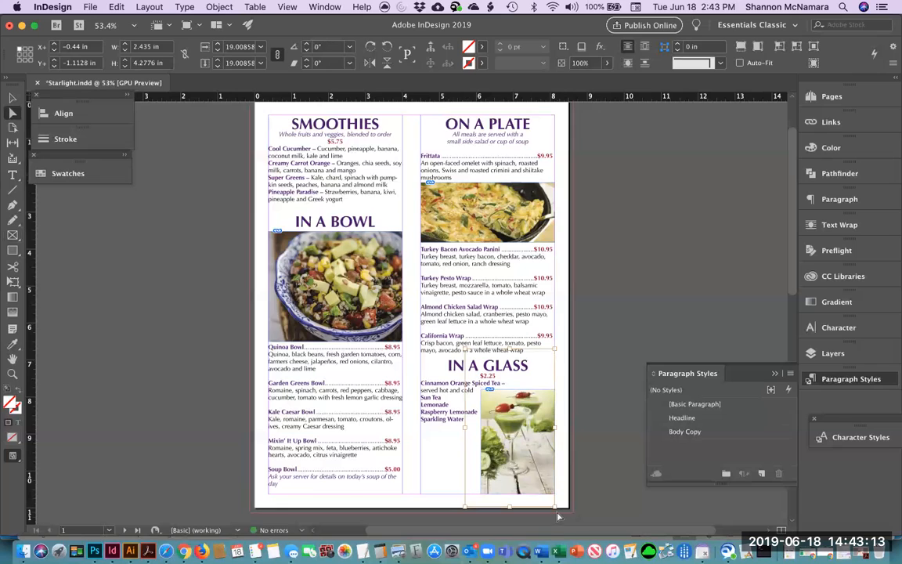
{"action": "left_click_drag", "start_coordinate": [554, 508], "coordinate": [573, 458]}
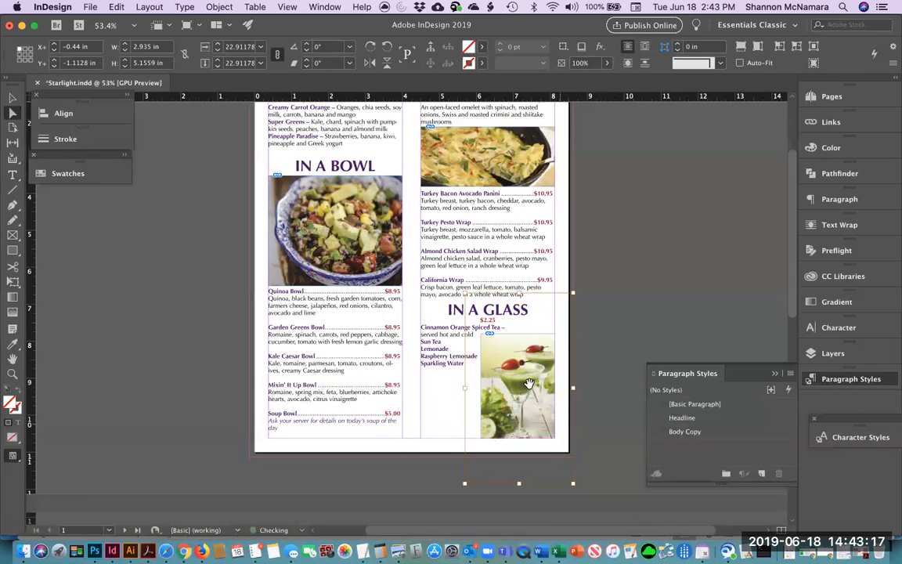
Shift the smoothies photo left and up within its frame so the front glass and its garnish are well framed
{"action": "left_click_drag", "start_coordinate": [529, 387], "coordinate": [524, 381]}
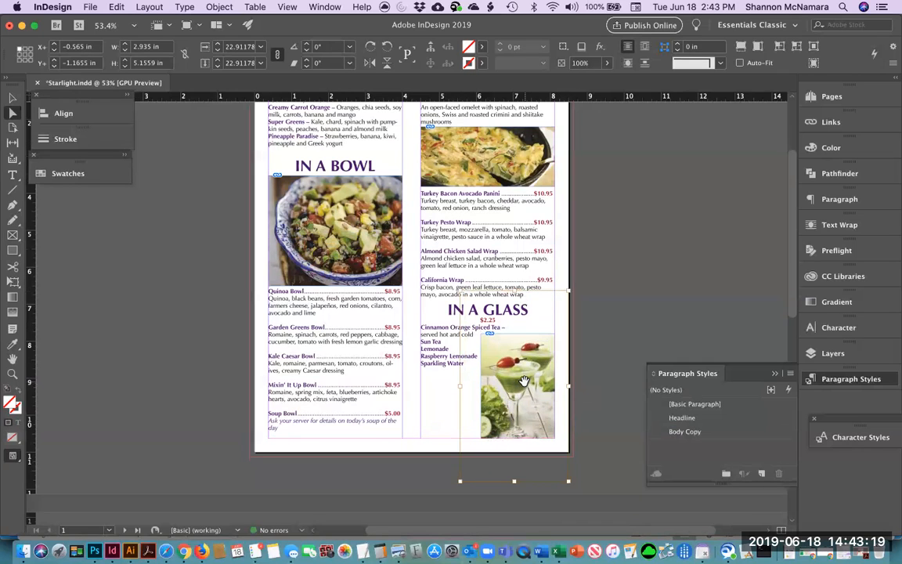
{"action": "key", "text": "Left"}
{"action": "key", "text": "Left"}
{"action": "key", "text": "Left"}
{"action": "key", "text": "Up"}
{"action": "key", "text": "Up"}
{"action": "key", "text": "Up"}
{"action": "key", "text": "Up"}
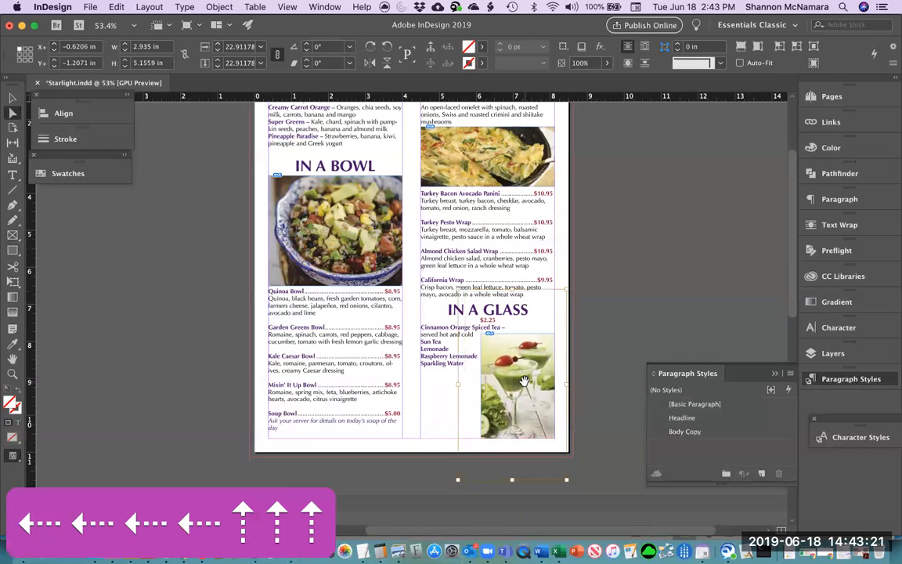
{"action": "key", "text": "Up"}
{"action": "key", "text": "Up"}
{"action": "key", "text": "Up"}
{"action": "key", "text": "Up"}
{"action": "key", "text": "Up"}
{"action": "key", "text": "Up"}
{"action": "key", "text": "Up"}
{"action": "key", "text": "Up"}
{"action": "key", "text": "Up"}
{"action": "key", "text": "Up"}
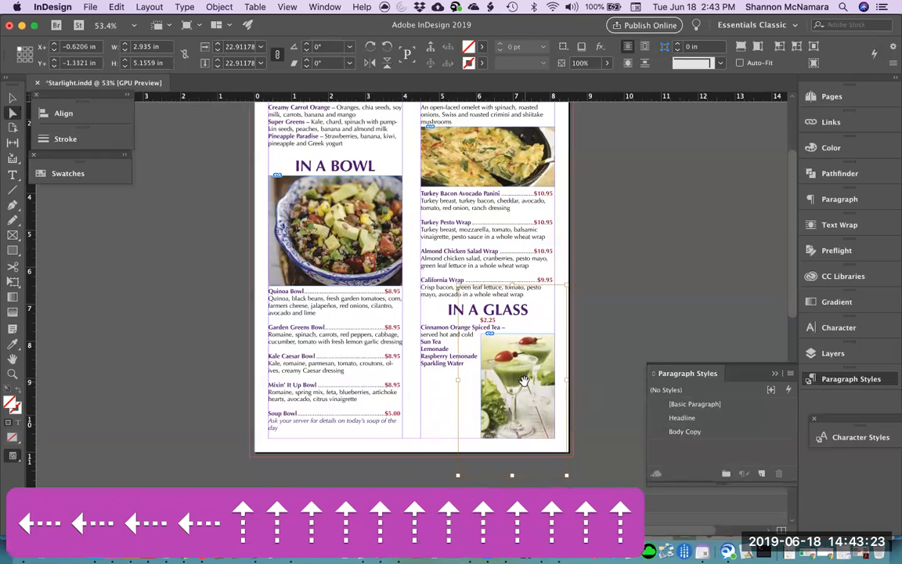
{"action": "key", "text": "Left"}
{"action": "key", "text": "Left"}
{"action": "key", "text": "Left"}
{"action": "key", "text": "Up"}
{"action": "key", "text": "Up"}
{"action": "key", "text": "Up"}
{"action": "key", "text": "Down"}
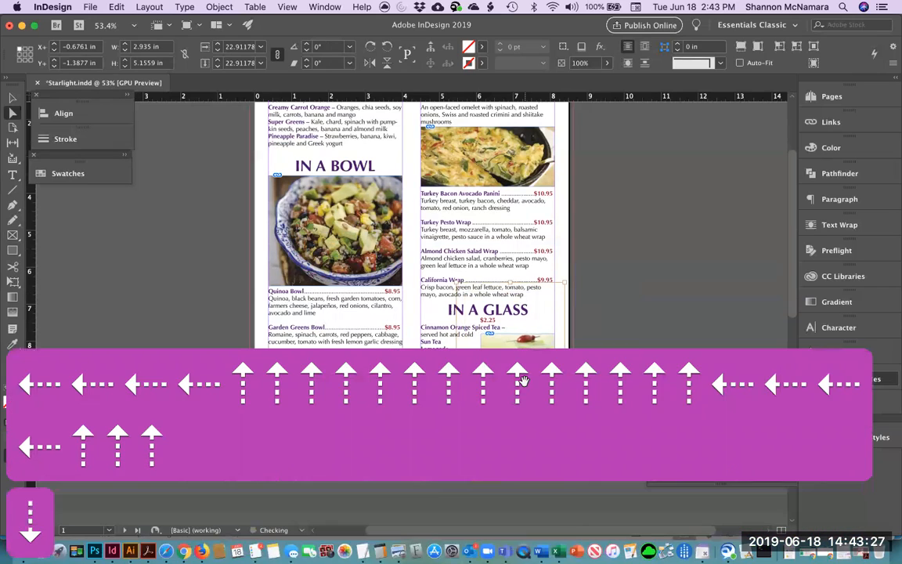
Set the smoothies photo's scale inside its frame to 23%, horizontally and vertically
{"action": "left_click", "coordinate": [593, 161]}
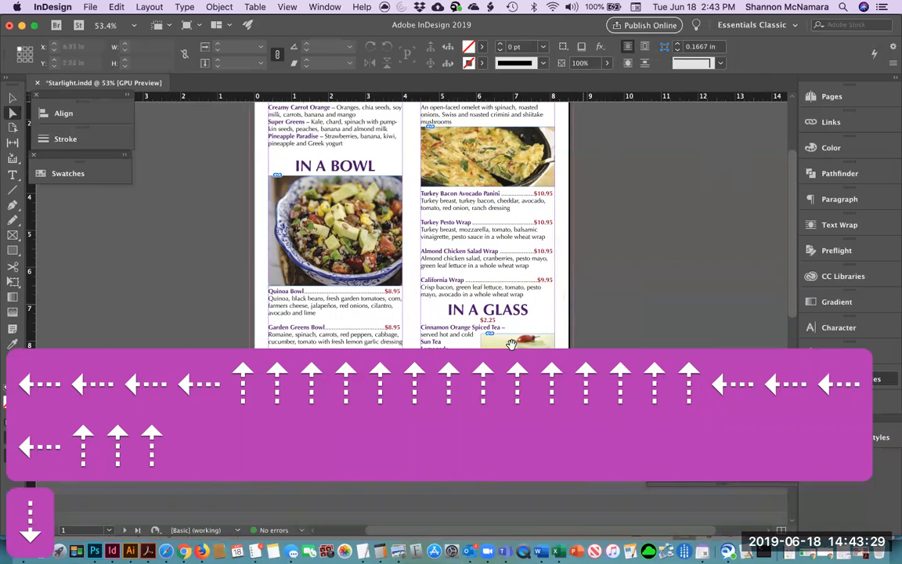
{"action": "left_click", "coordinate": [501, 335]}
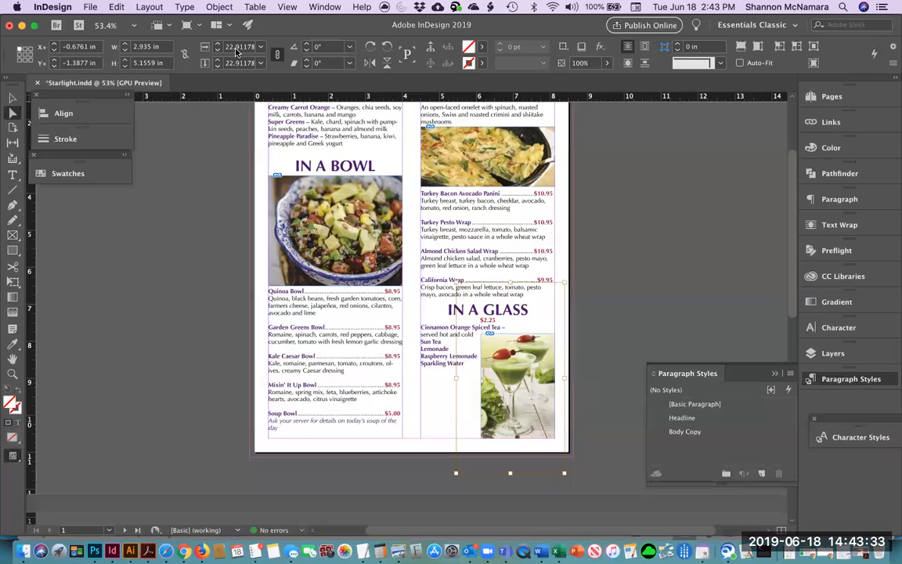
{"action": "left_click", "coordinate": [230, 48]}
{"action": "type", "text": "23"}
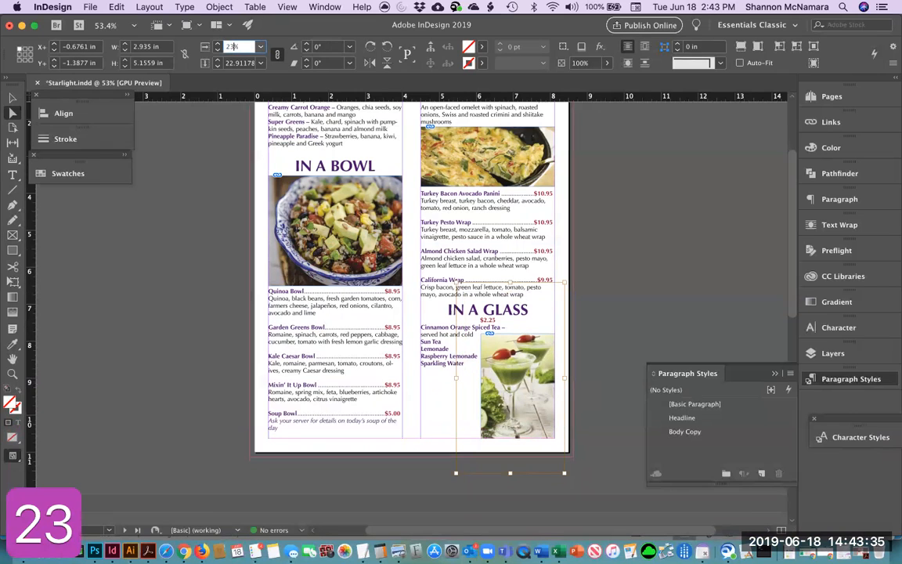
{"action": "key", "text": "Tab"}
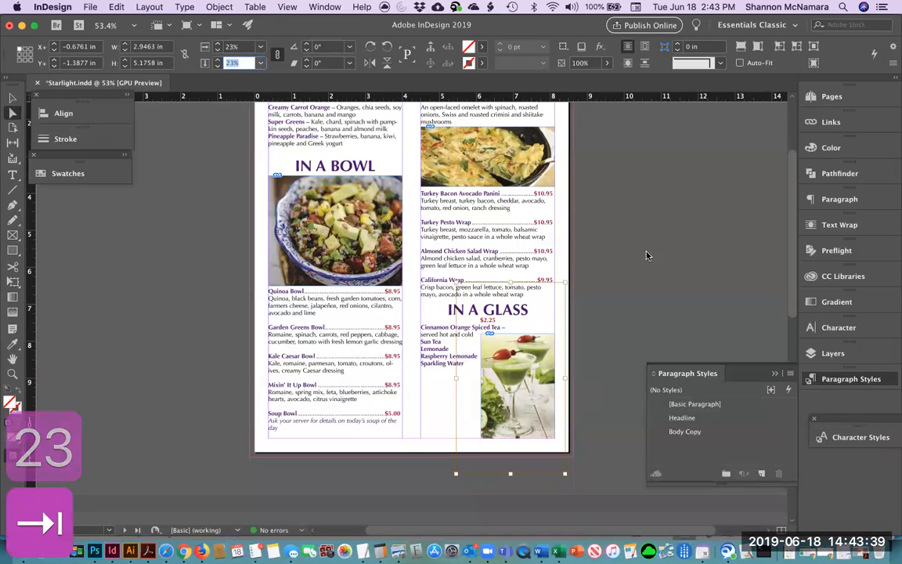
{"action": "left_click", "coordinate": [626, 271]}
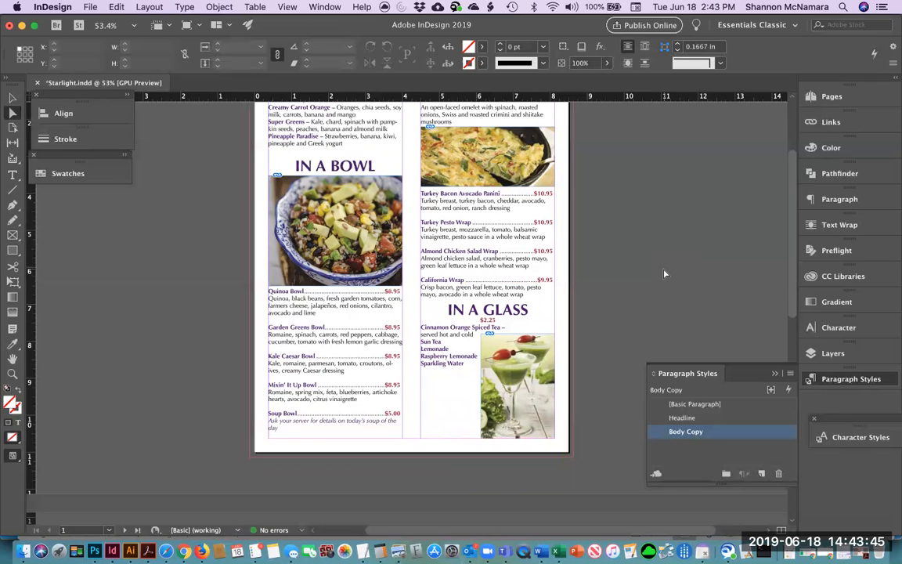
Switch to Illustrator and copy the large yellow star above the i of Starlight in StarlightLogo.ai
{"action": "scroll", "coordinate": [665, 274], "scroll_direction": "up", "scroll_amount": 2}
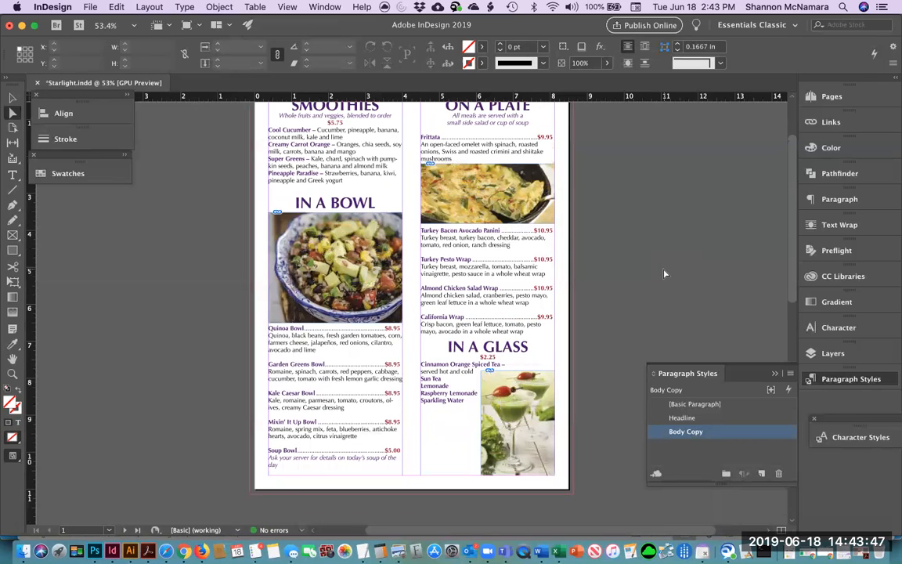
{"action": "scroll", "coordinate": [664, 273], "scroll_direction": "up", "scroll_amount": 3}
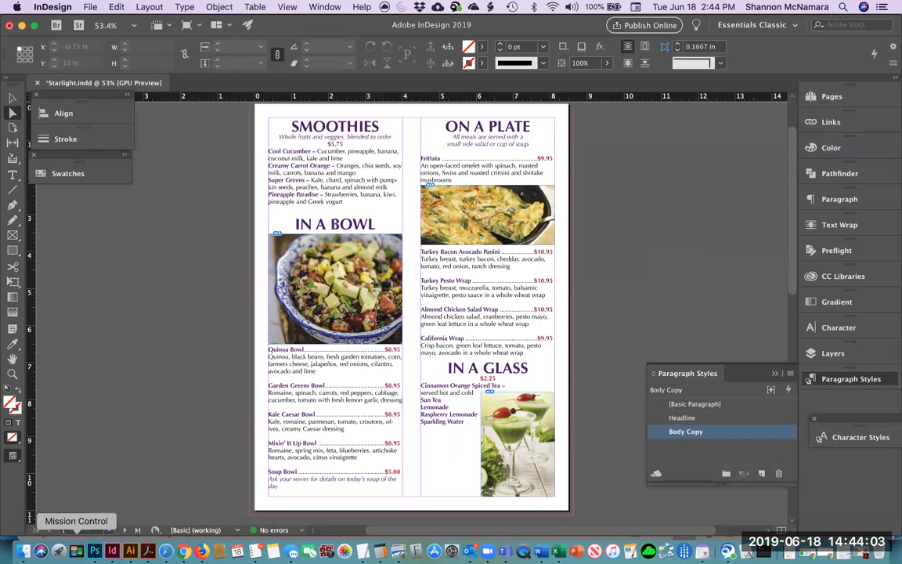
{"action": "left_click", "coordinate": [130, 550]}
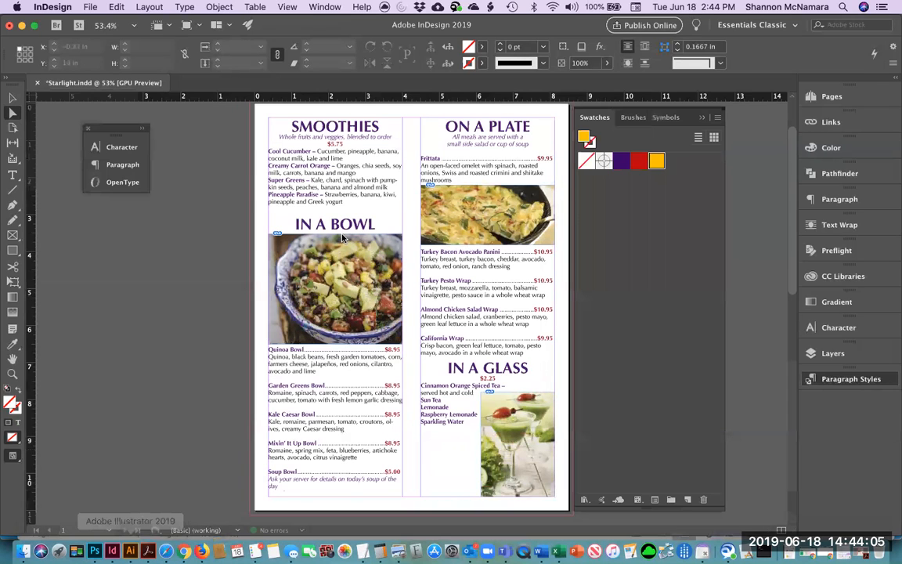
{"action": "key", "text": "super+0"}
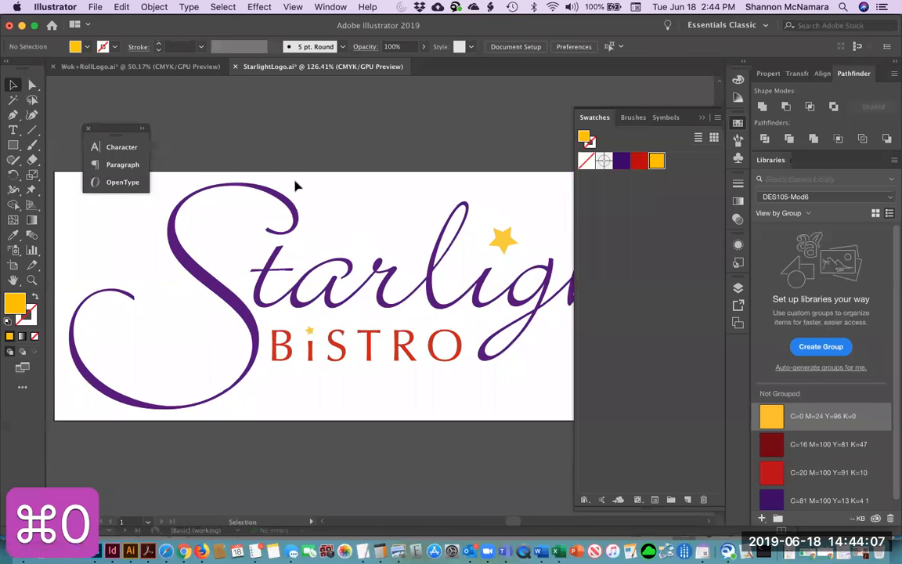
{"action": "left_click", "coordinate": [504, 239]}
{"action": "key", "text": "super+c"}
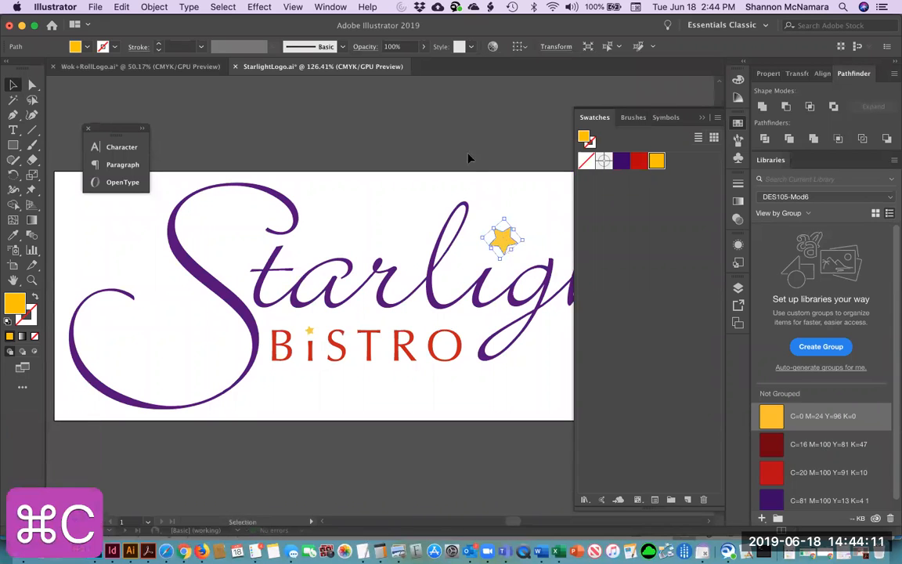
Return to InDesign, paste the star into the menu and place it under Sparkling Water at the column's left edge
{"action": "key", "text": "super+Tab"}
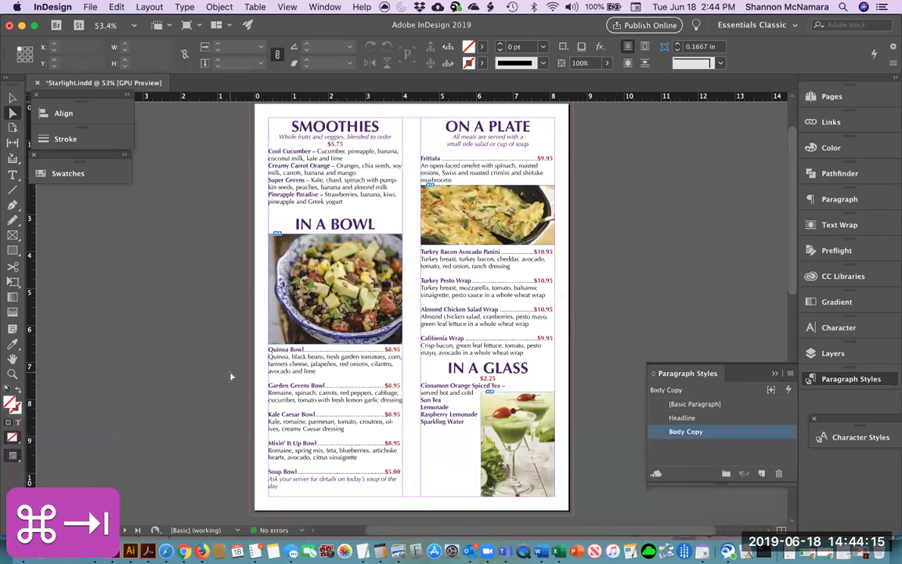
{"action": "key", "text": "super+v"}
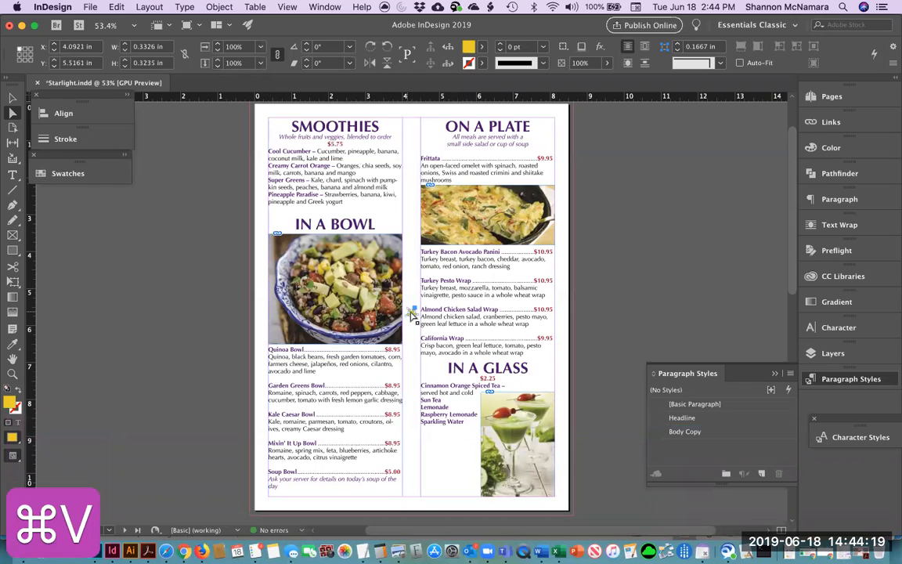
{"action": "left_click_drag", "start_coordinate": [410, 315], "coordinate": [429, 438]}
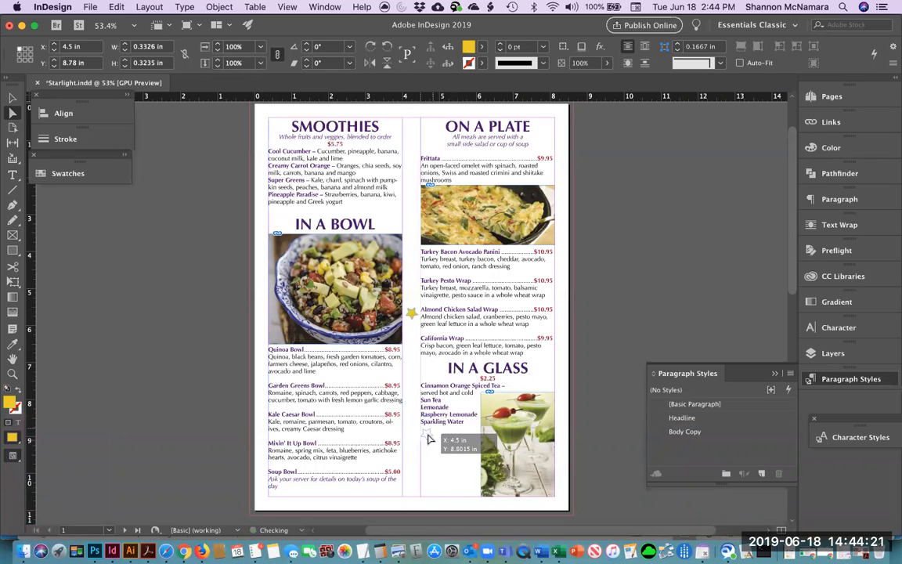
Duplicate the star below itself and add an enlarged copy about 0.63 in wide beside the two small stars
{"action": "key", "text": "z"}
{"action": "left_click_drag", "start_coordinate": [391, 378], "coordinate": [577, 511]}
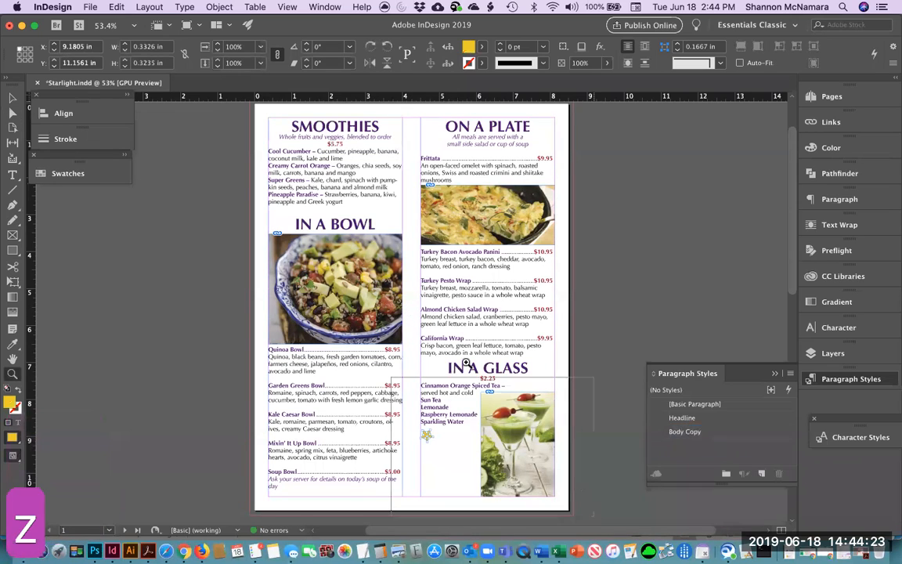
{"action": "key", "text": "v"}
{"action": "left_click_drag", "start_coordinate": [213, 278], "coordinate": [300, 334]}
{"action": "left_click_drag", "start_coordinate": [215, 290], "coordinate": [232, 346]}
{"action": "left_click", "coordinate": [264, 300]}
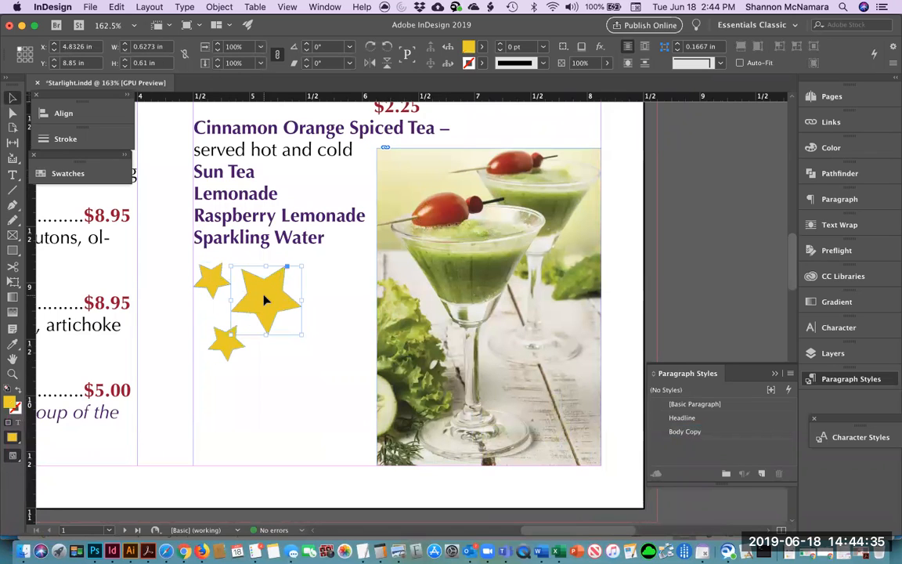
Duplicate the lower small star to its right, and scale all four stars together to about 1.56 in wide by 1.13 in tall
{"action": "left_click_drag", "start_coordinate": [224, 342], "coordinate": [309, 345]}
{"action": "left_click", "coordinate": [217, 285], "text": "shift"}
{"action": "left_click", "coordinate": [271, 304], "text": "shift"}
{"action": "left_click_drag", "start_coordinate": [330, 358], "coordinate": [367, 386]}
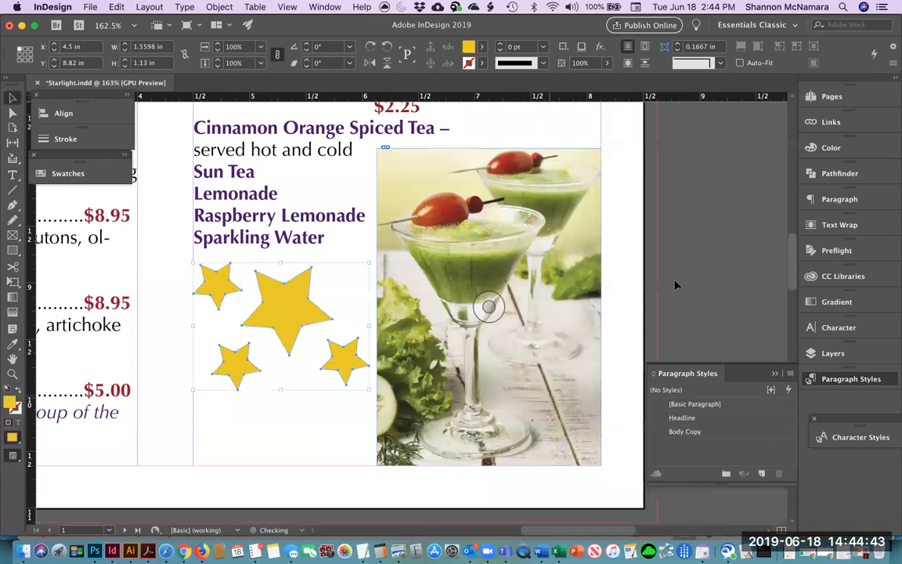
Duplicate the large star straight down so the copy rests on the bottom margin below the other stars
{"action": "left_click", "coordinate": [626, 244]}
{"action": "left_click_drag", "start_coordinate": [285, 308], "coordinate": [302, 417]}
{"action": "left_click", "coordinate": [702, 282]}
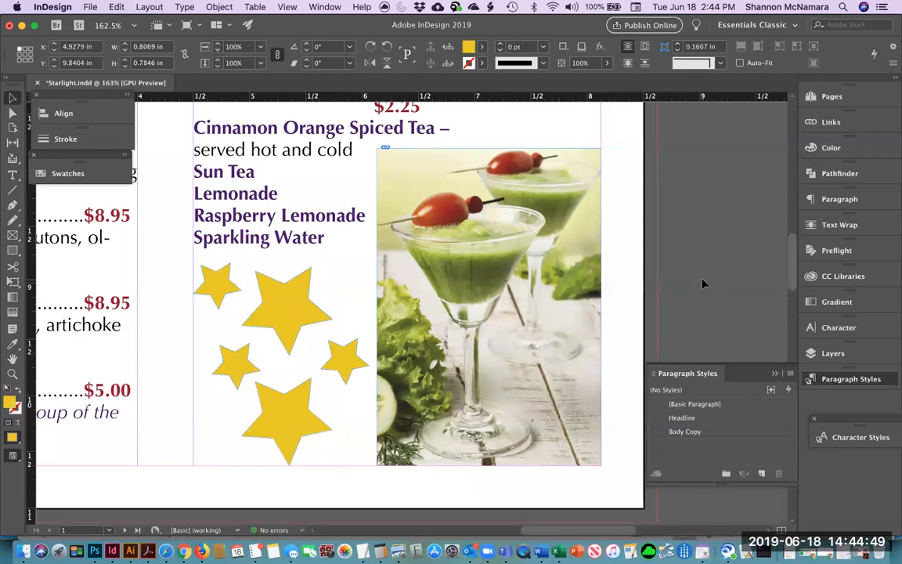
{"action": "key", "text": "super+0"}
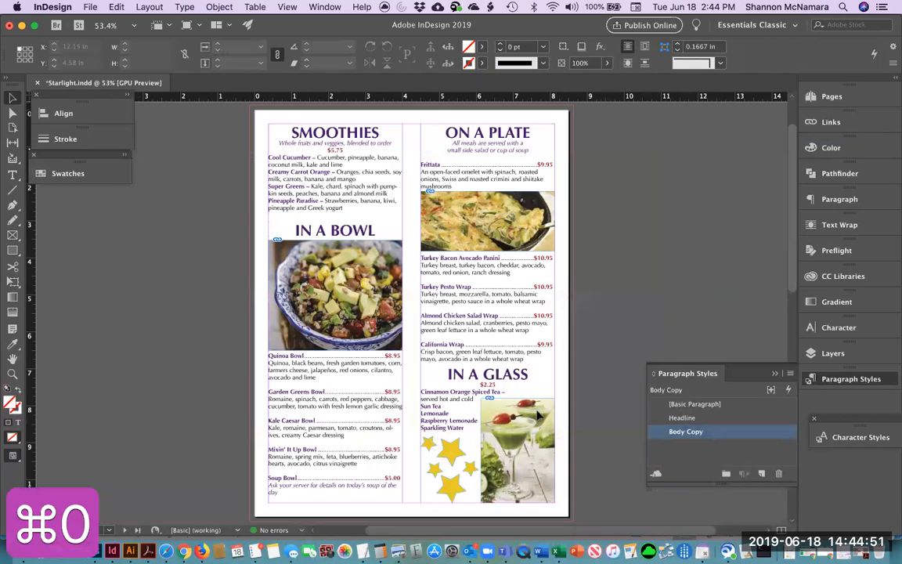
{"action": "left_click", "coordinate": [430, 445]}
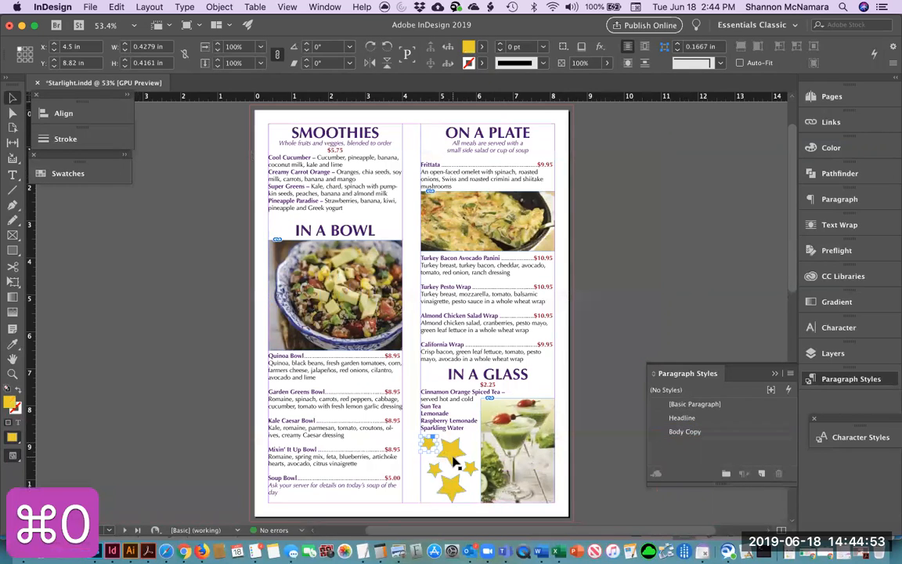
{"action": "left_click", "coordinate": [452, 458], "text": "shift"}
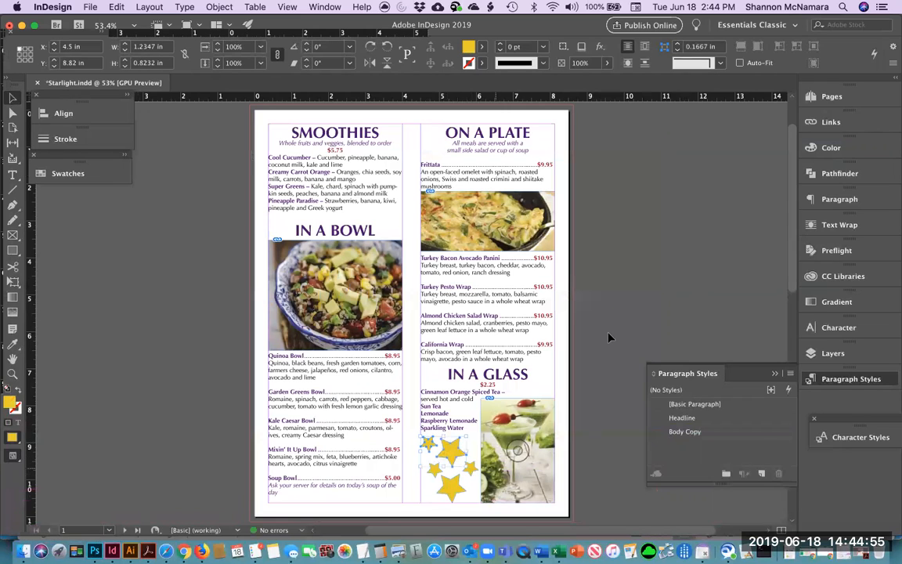
{"action": "left_click", "coordinate": [545, 297]}
{"action": "left_click", "coordinate": [435, 446]}
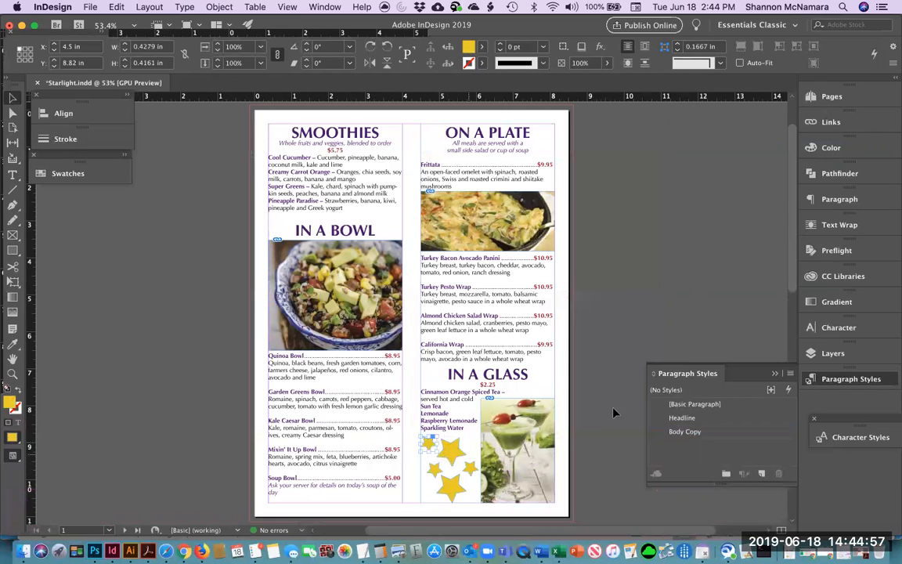
{"action": "left_click", "coordinate": [659, 251]}
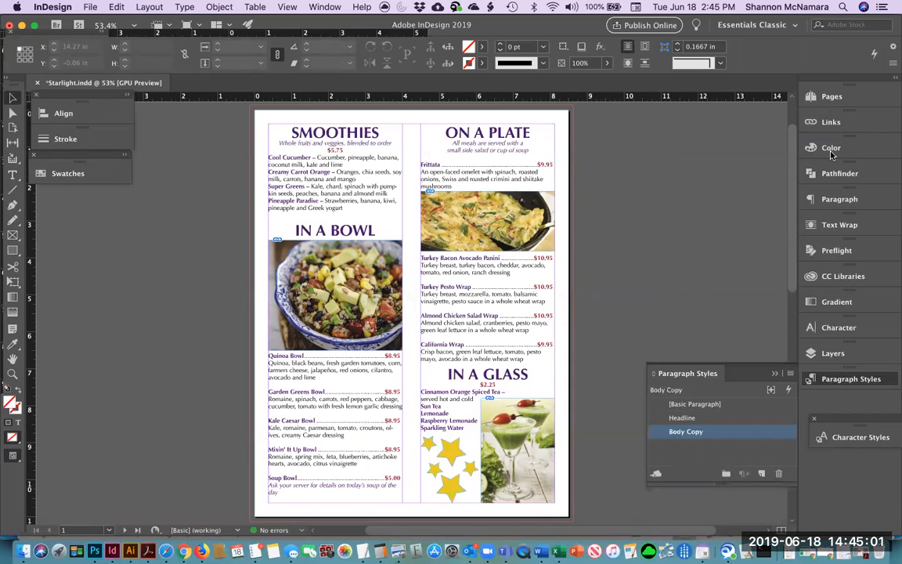
Add a new layer to the menu and move it beneath Layer 1
{"action": "left_click", "coordinate": [831, 353]}
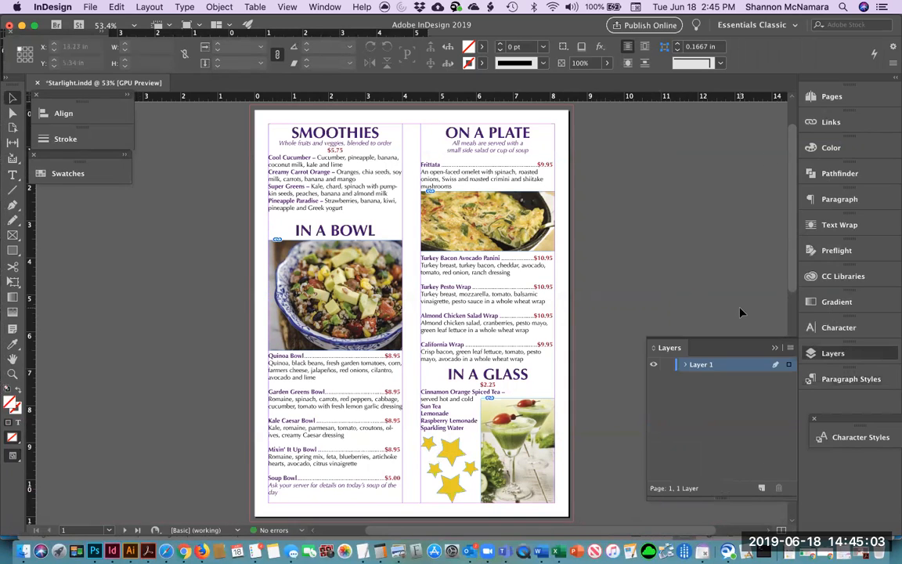
{"action": "left_click", "coordinate": [760, 488]}
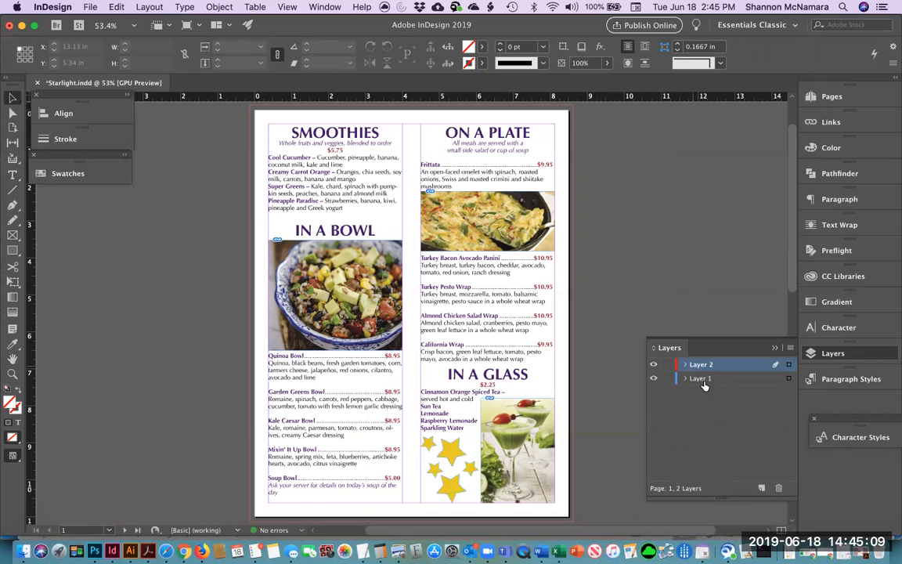
{"action": "left_click", "coordinate": [701, 379]}
{"action": "left_click_drag", "start_coordinate": [701, 379], "coordinate": [701, 362]}
Rename the new lower layer as background
{"action": "left_click", "coordinate": [702, 378]}
{"action": "double_click", "coordinate": [703, 379]}
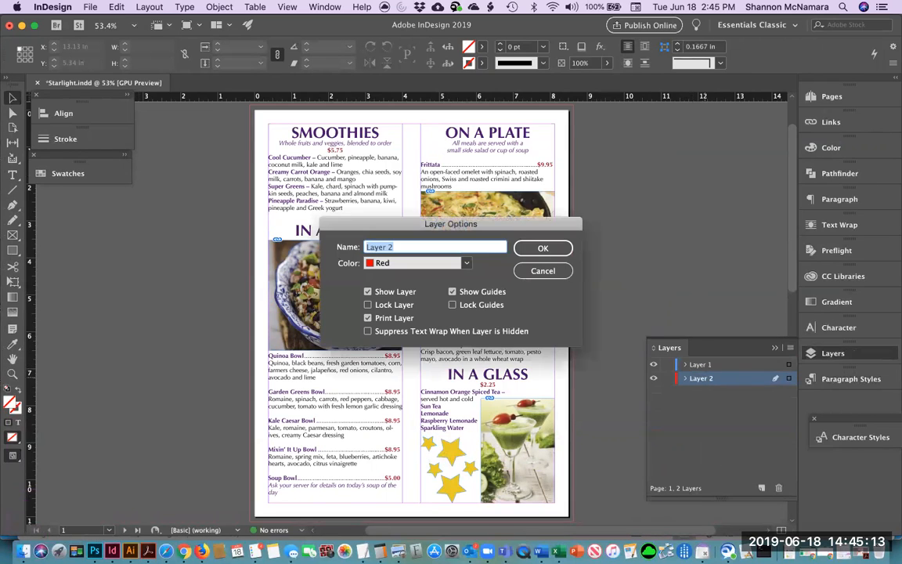
{"action": "type", "text": "background"}
{"action": "key", "text": "Return"}
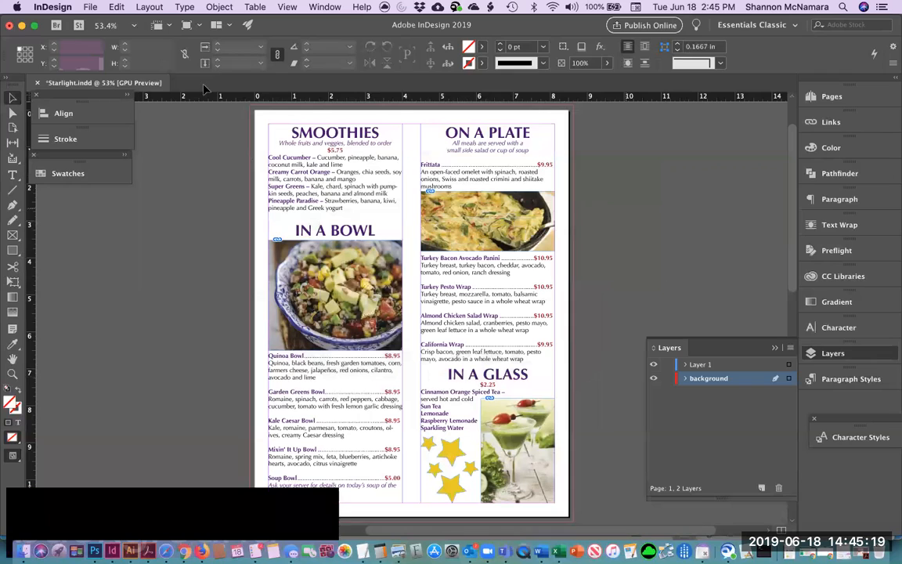
Draw an 8.75 in by 11.25 in rectangle on the background layer, covering the whole page out to the bleed
{"action": "left_click", "coordinate": [13, 252]}
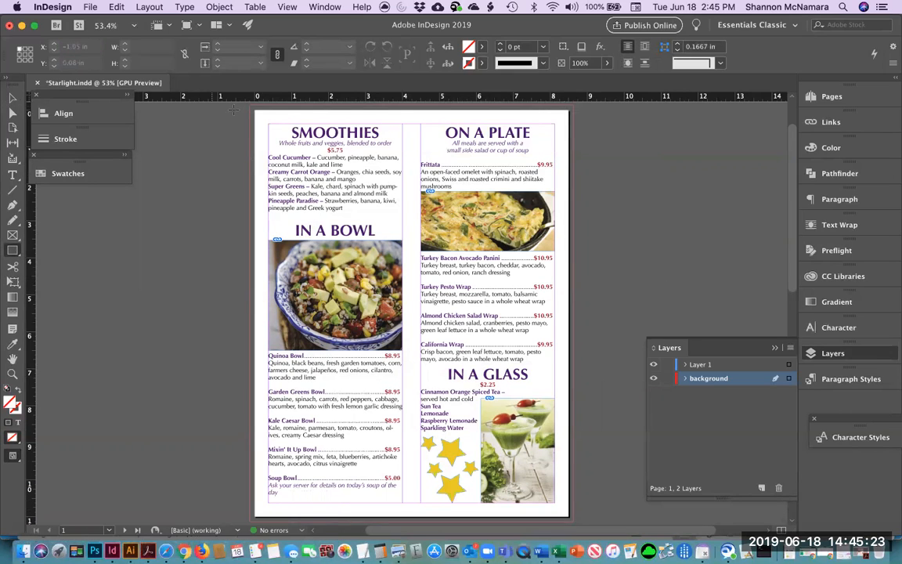
{"action": "left_click_drag", "start_coordinate": [252, 107], "coordinate": [574, 521]}
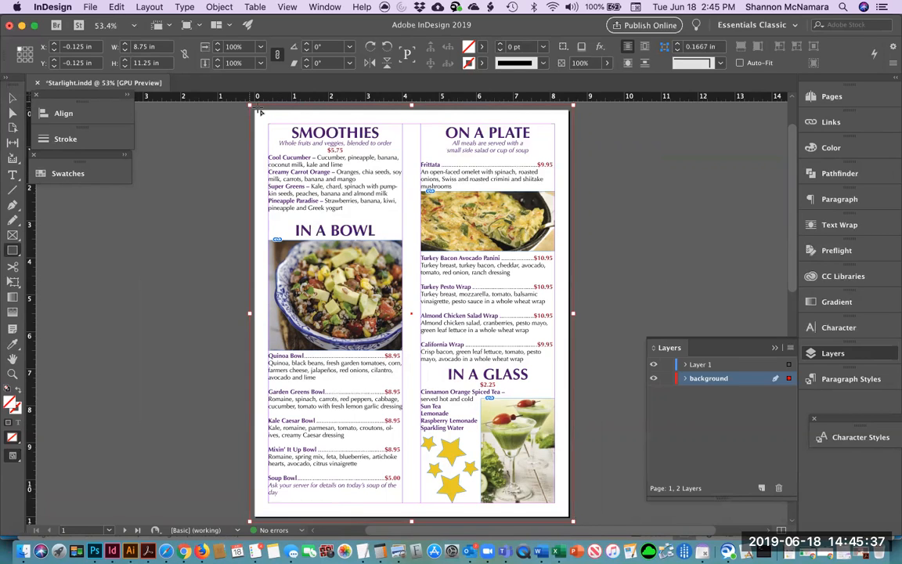
{"action": "left_click", "coordinate": [13, 255]}
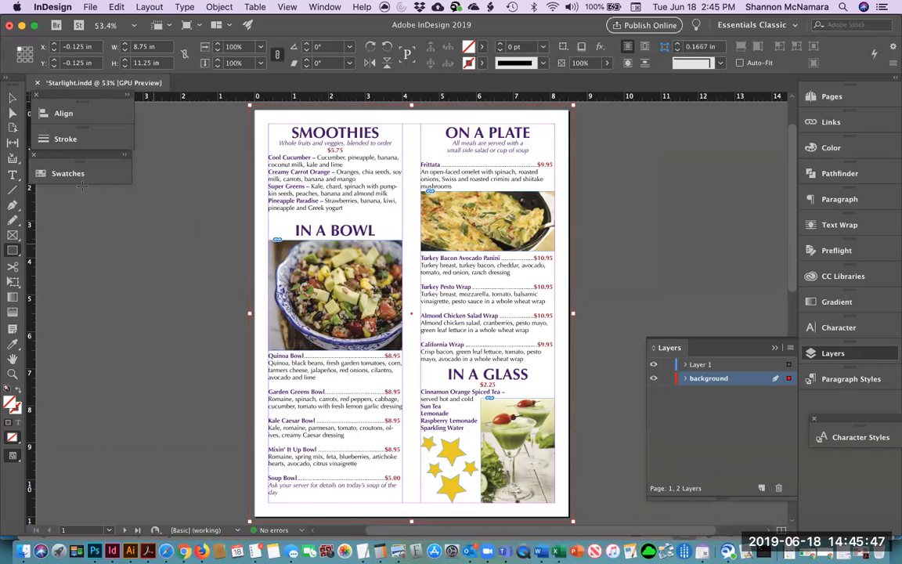
Fill the full-page rectangle with the purple C=81 M=100 Y=13 swatch and deselect it
{"action": "left_click", "coordinate": [67, 173]}
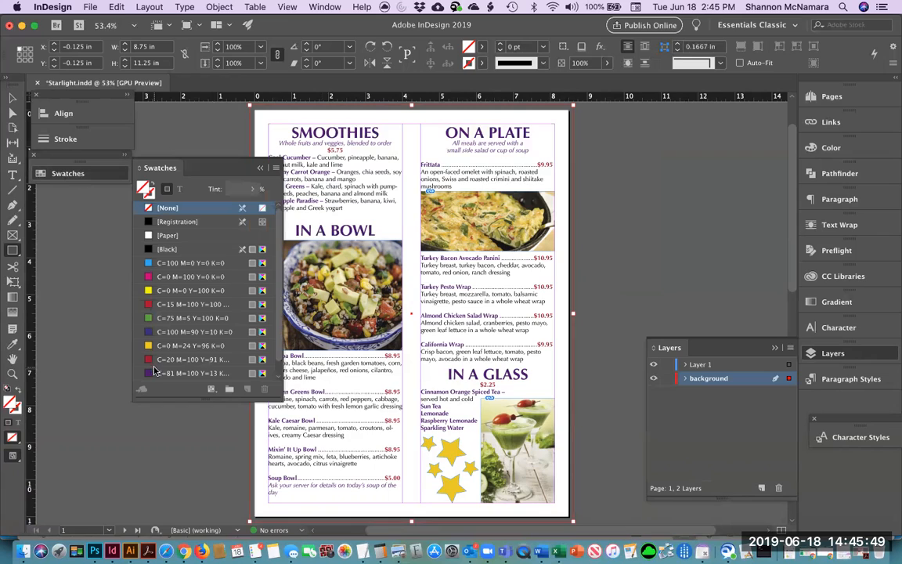
{"action": "left_click", "coordinate": [155, 373]}
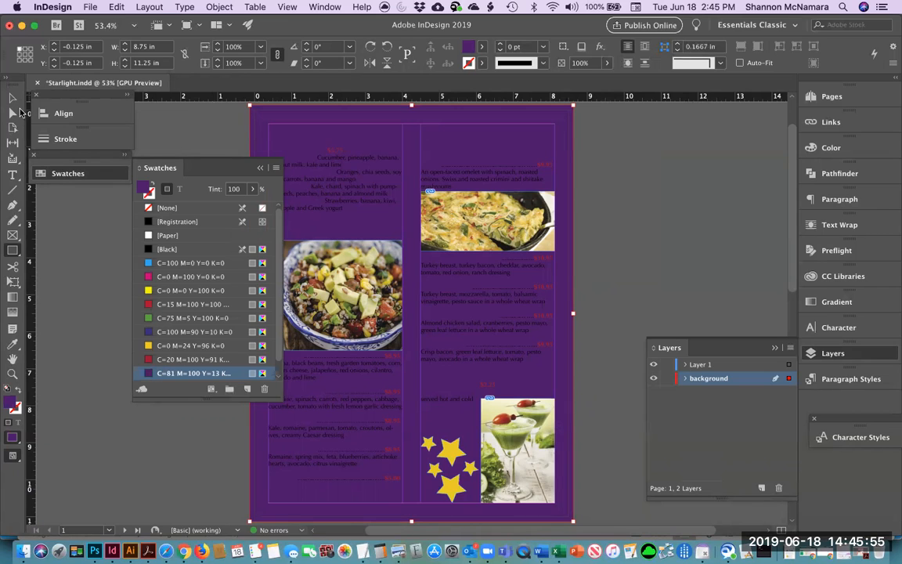
{"action": "key", "text": "v"}
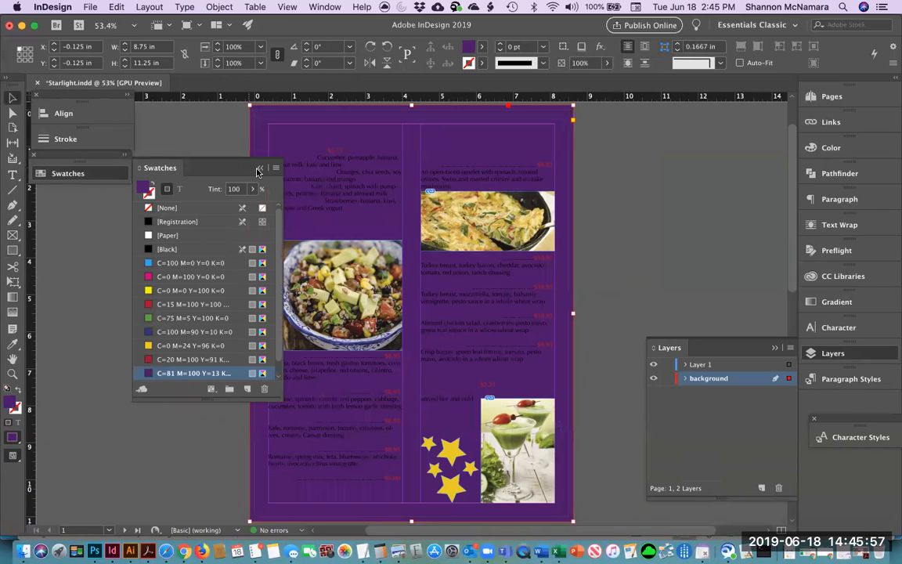
{"action": "left_click", "coordinate": [260, 169]}
{"action": "left_click", "coordinate": [615, 185]}
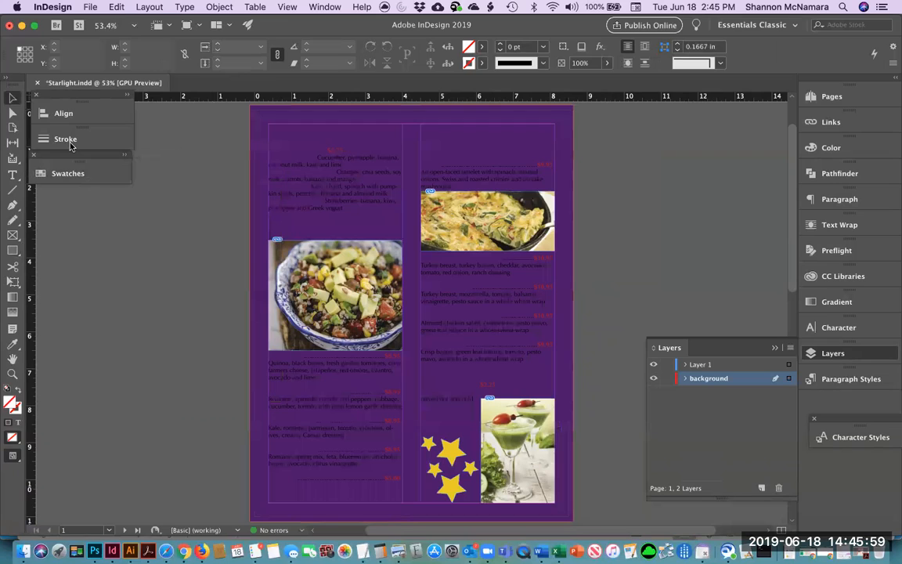
Lock Layer 1 and draw a rectangle about 8.375 in by 10.875 in on the background layer, inset from the full-page rectangle
{"action": "left_click", "coordinate": [12, 251]}
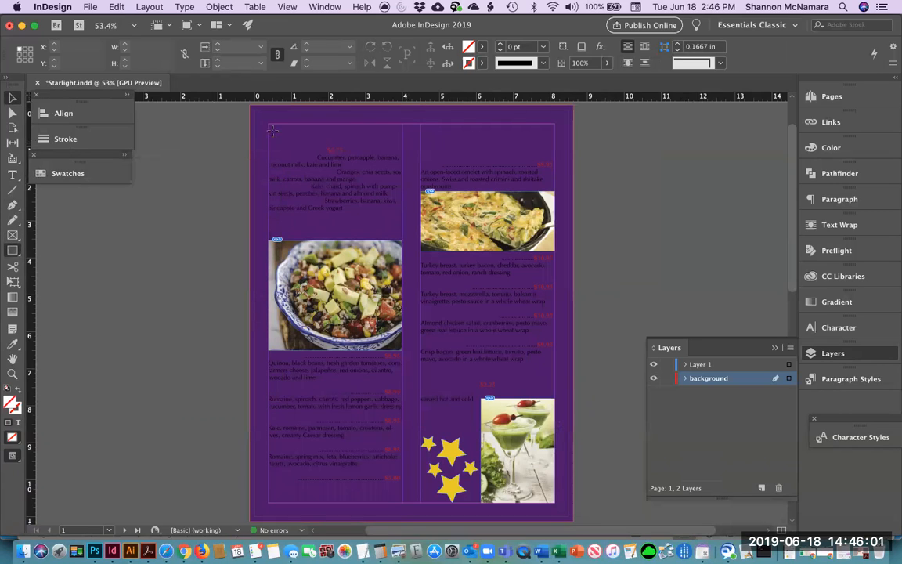
{"action": "left_click", "coordinate": [667, 364]}
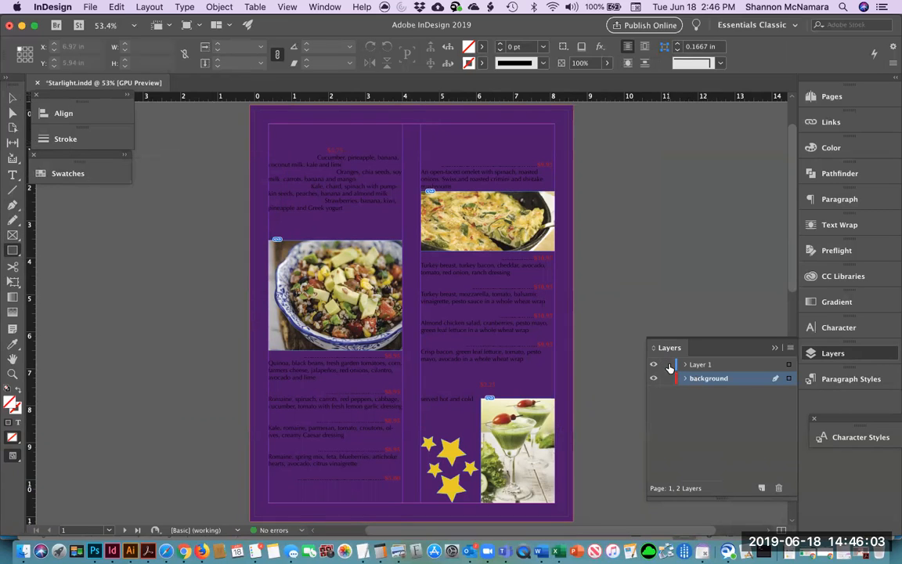
{"action": "left_click_drag", "start_coordinate": [254, 110], "coordinate": [563, 512]}
{"action": "key", "text": "v"}
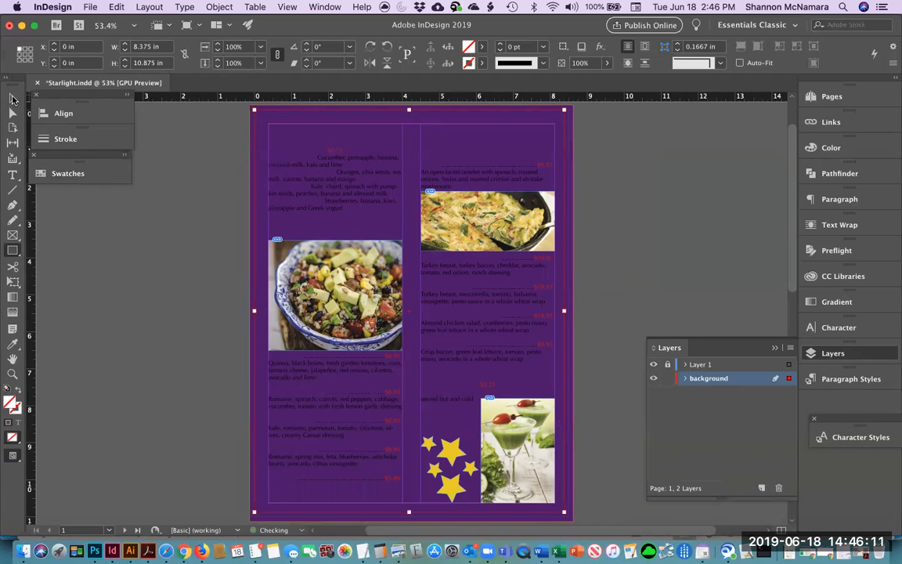
Resize the inset background rectangle to 8.25 in wide with its left edge at 0.125 in, and set its height to 10.75 in
{"action": "mouse_move", "coordinate": [253, 108]}
{"action": "left_mouse_down"}
{"action": "mouse_move", "coordinate": [261, 113]}
{"action": "mouse_move", "coordinate": [213, 91]}
{"action": "left_mouse_up"}
{"action": "left_click", "coordinate": [602, 195]}
{"action": "key", "text": "z"}
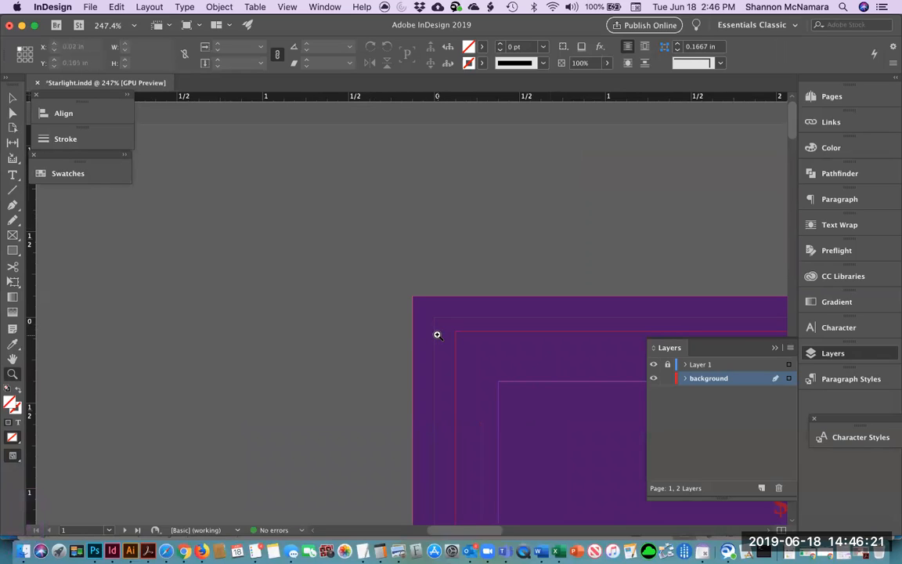
{"action": "key", "text": "v"}
{"action": "left_click", "coordinate": [455, 331]}
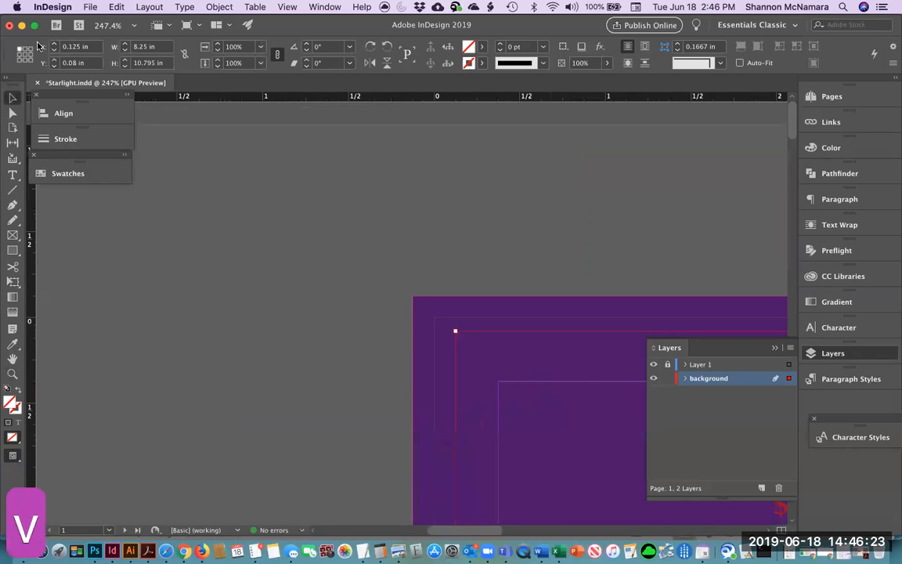
{"action": "left_click", "coordinate": [147, 63]}
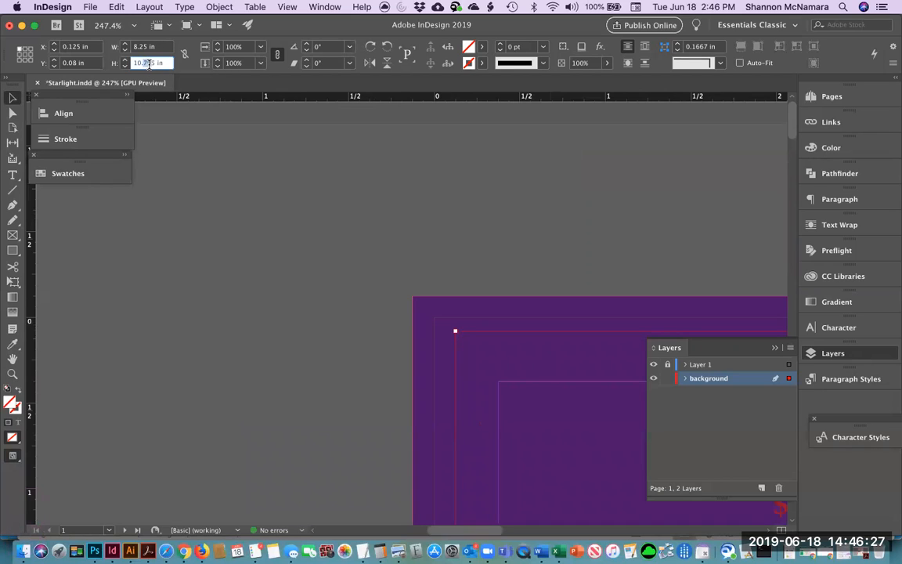
{"action": "type", "text": "7"}
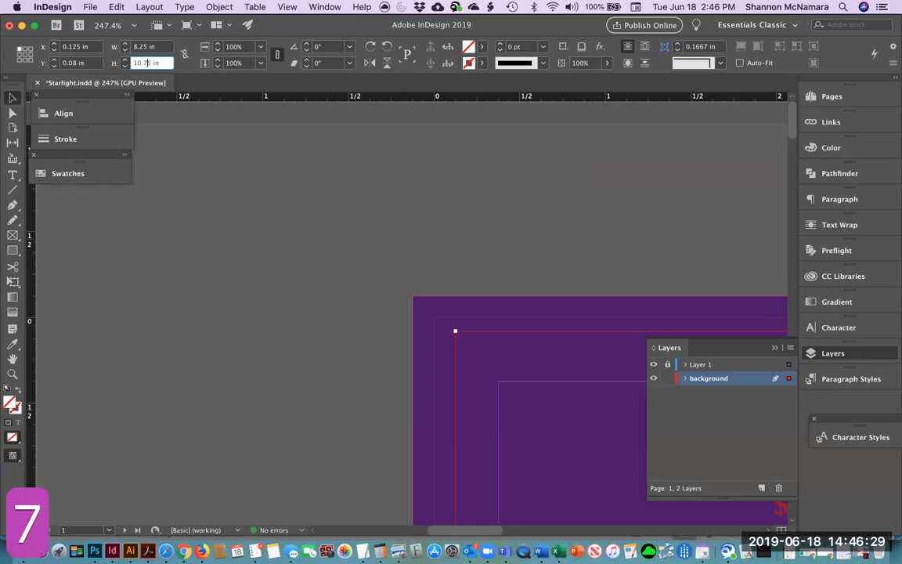
{"action": "key", "text": "Return"}
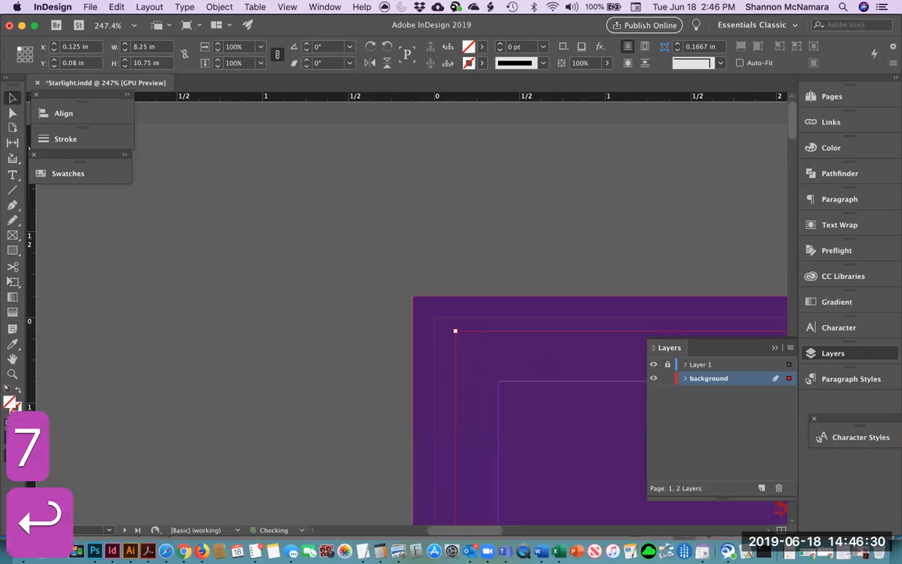
Center the inset rectangle vertically on the full-page purple rectangle and clear the selection
{"action": "left_click", "coordinate": [502, 249]}
{"action": "left_click_drag", "start_coordinate": [478, 256], "coordinate": [496, 356]}
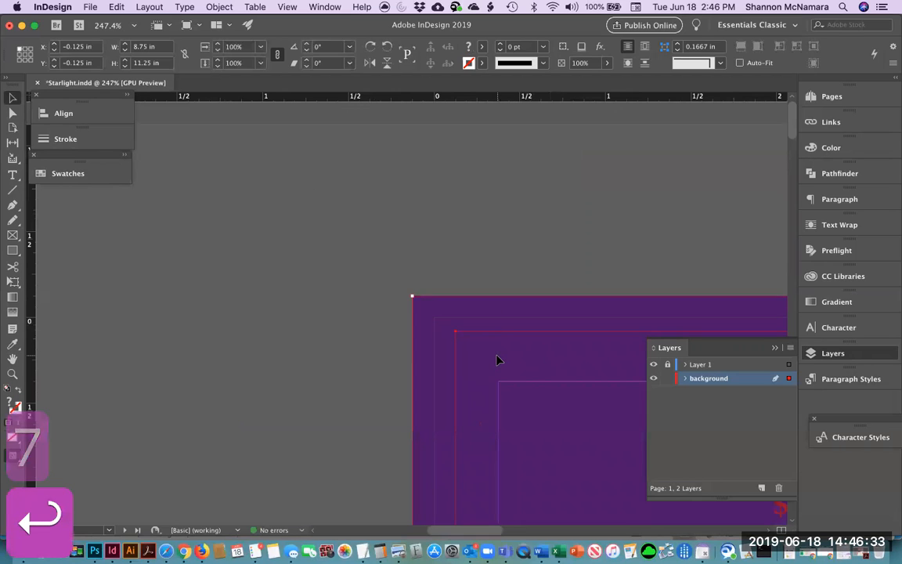
{"action": "left_click", "coordinate": [61, 113]}
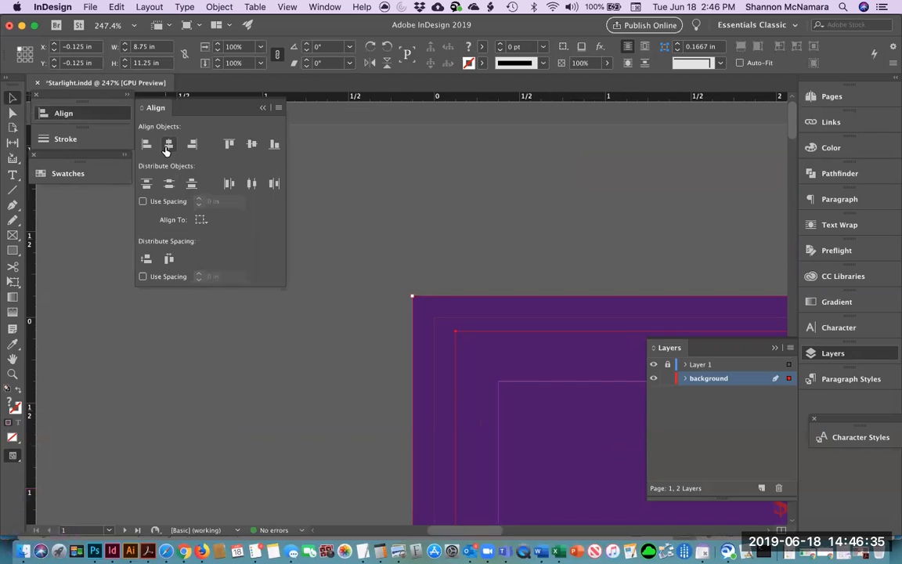
{"action": "left_click", "coordinate": [252, 145]}
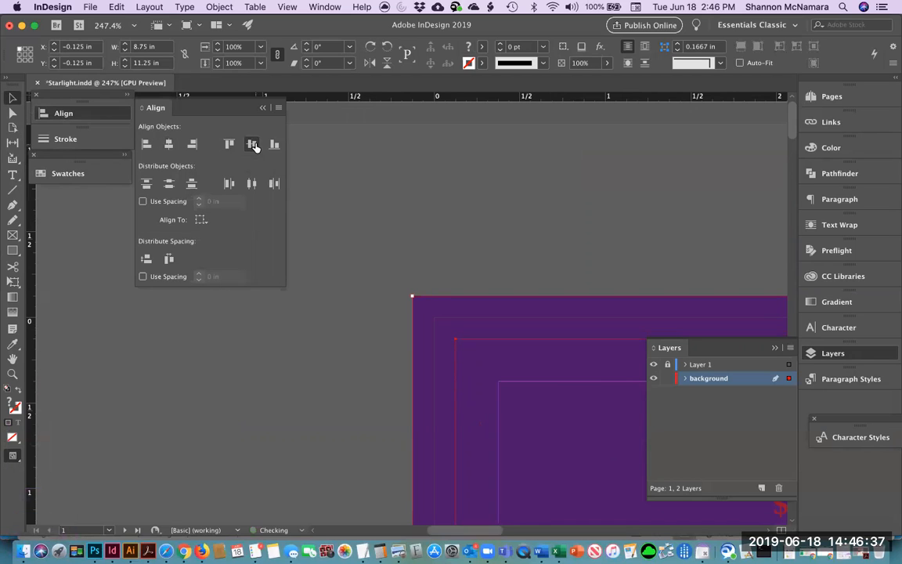
{"action": "left_click", "coordinate": [344, 200]}
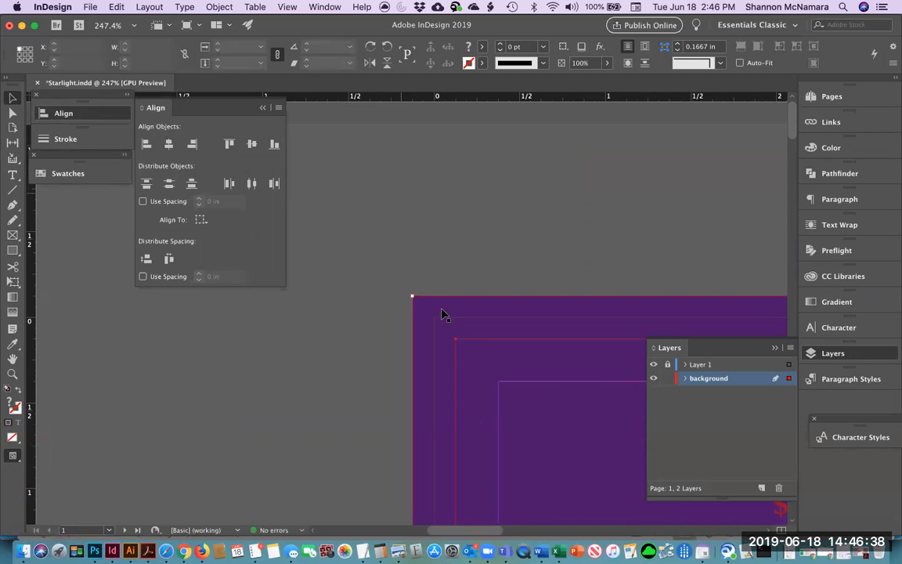
Fill the inset background rectangle with the gold C=0 M=24 Y=96 K=0 swatch, leaving a purple border around the page
{"action": "left_click", "coordinate": [468, 345]}
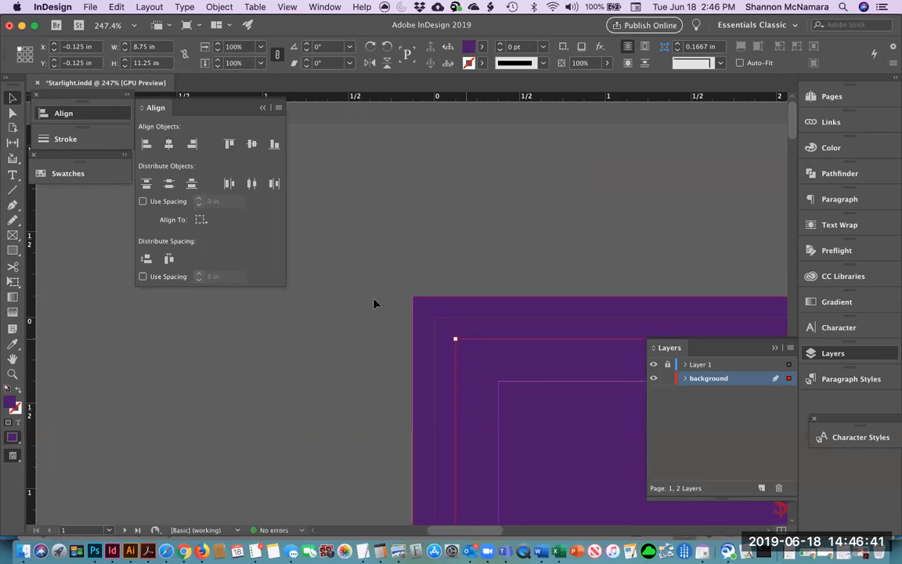
{"action": "left_click", "coordinate": [63, 173]}
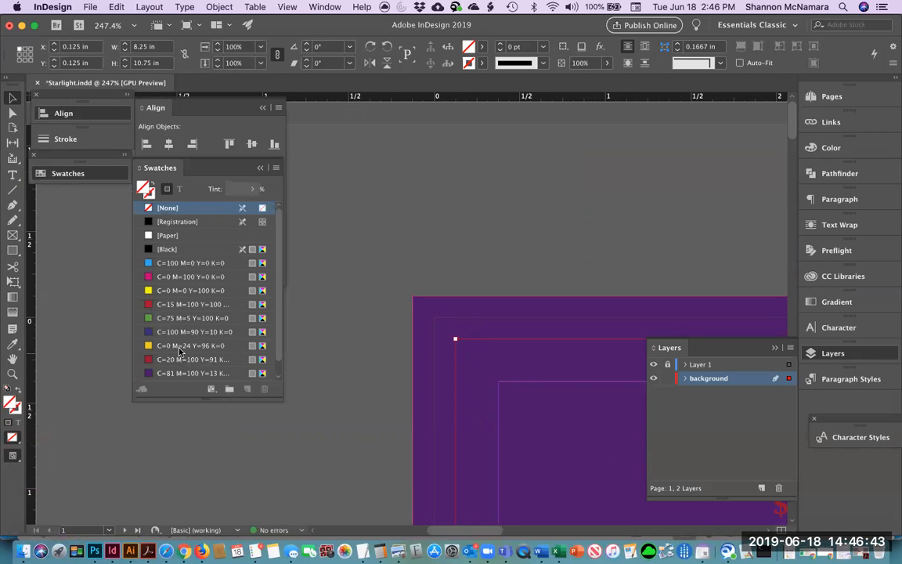
{"action": "left_click", "coordinate": [177, 345]}
{"action": "left_click", "coordinate": [450, 220]}
{"action": "key", "text": "super+0"}
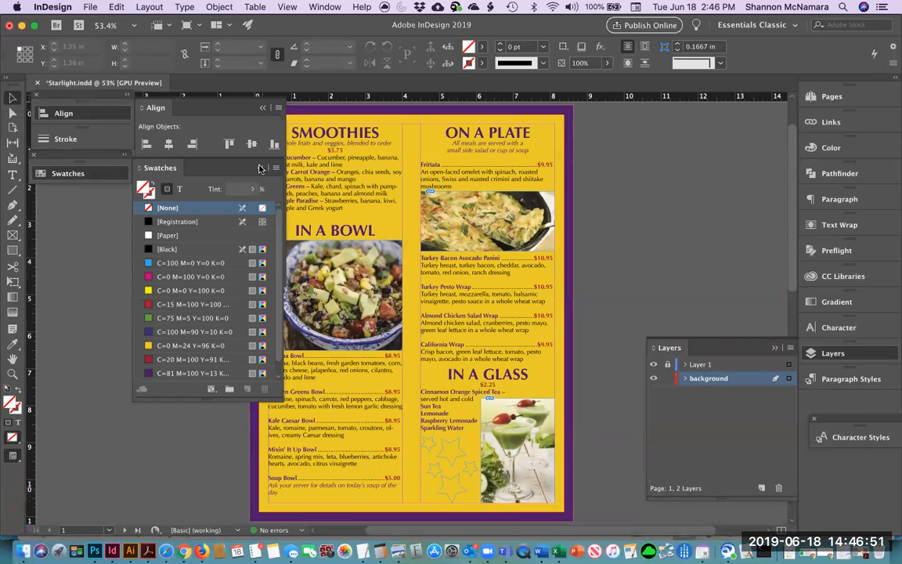
{"action": "left_click", "coordinate": [263, 110]}
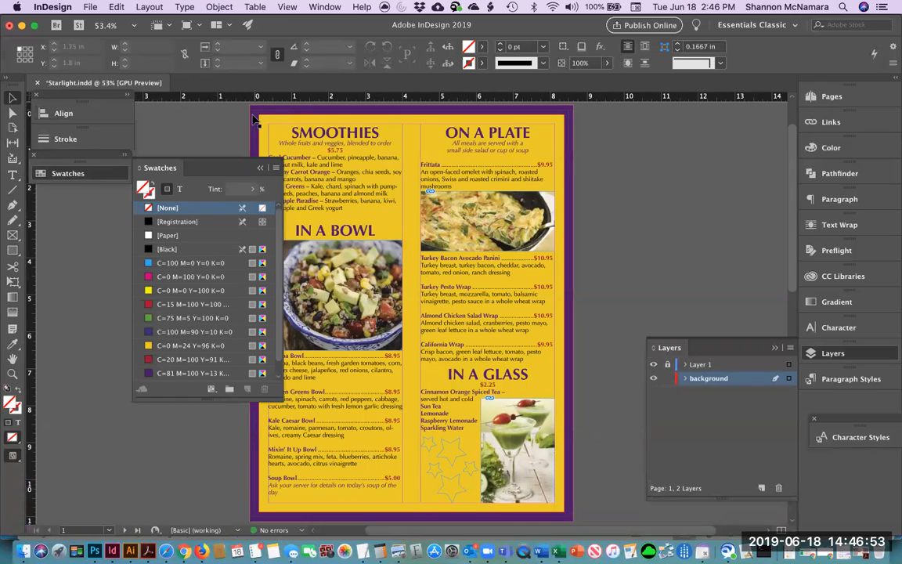
{"action": "left_click", "coordinate": [260, 168]}
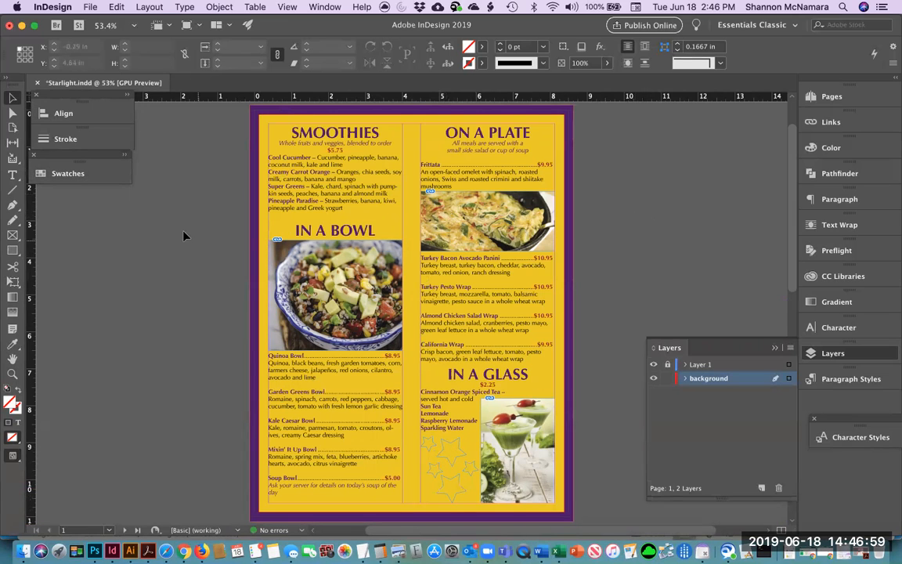
Unlock Layer 1 and try a Paper fill on the left column's text frame
{"action": "key", "text": "z"}
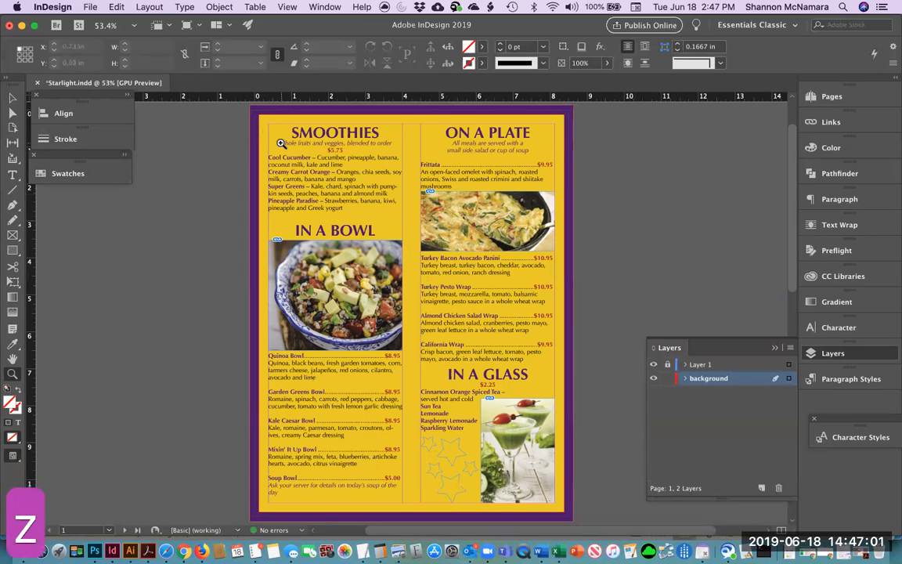
{"action": "left_click", "coordinate": [13, 97]}
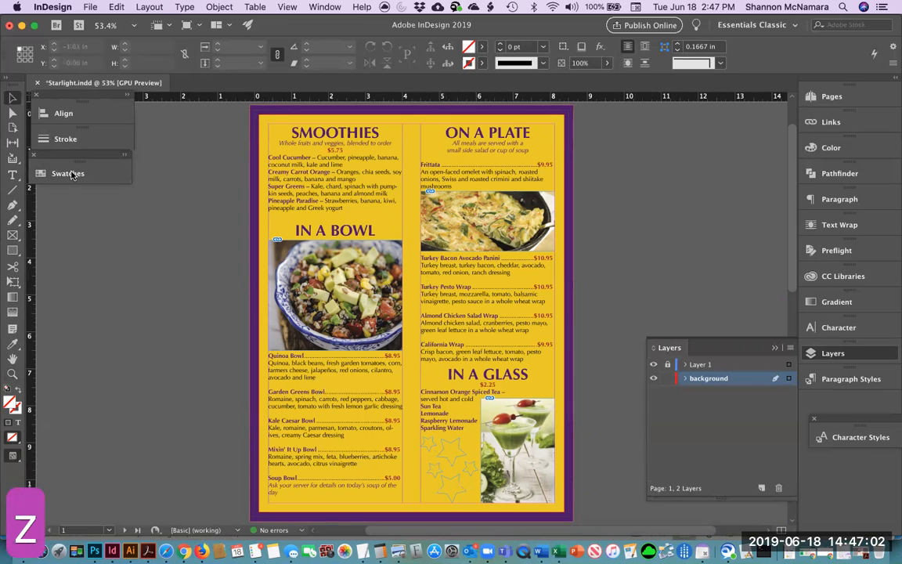
{"action": "left_click", "coordinate": [297, 148]}
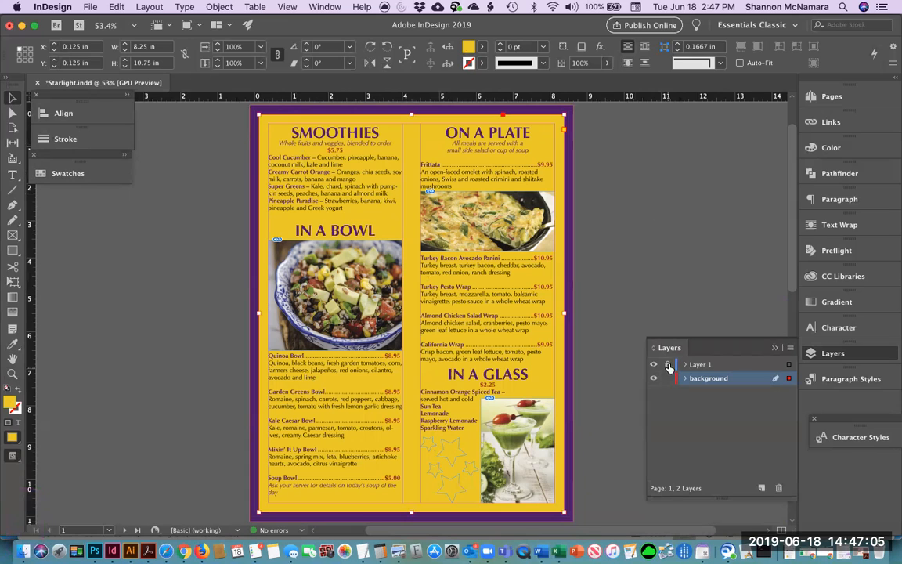
{"action": "left_click", "coordinate": [302, 145]}
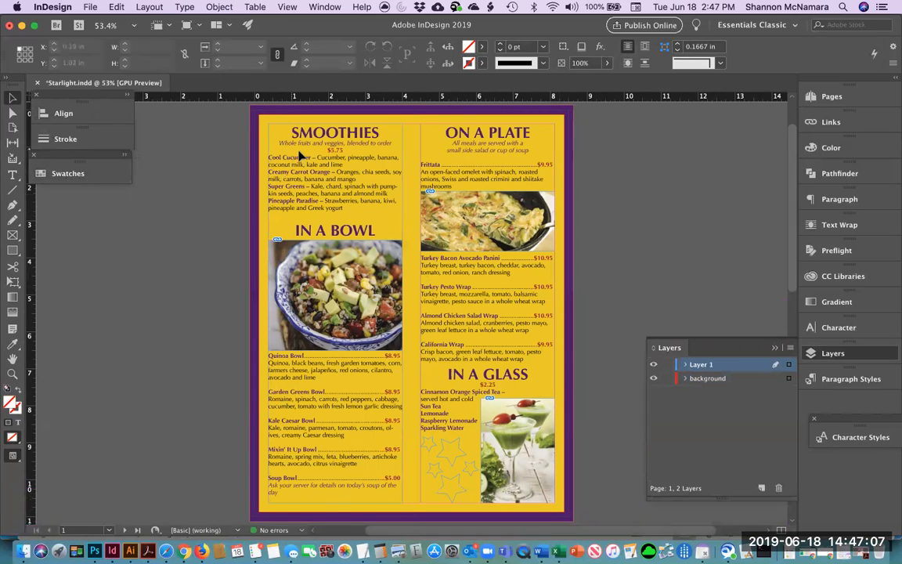
{"action": "left_click", "coordinate": [47, 173]}
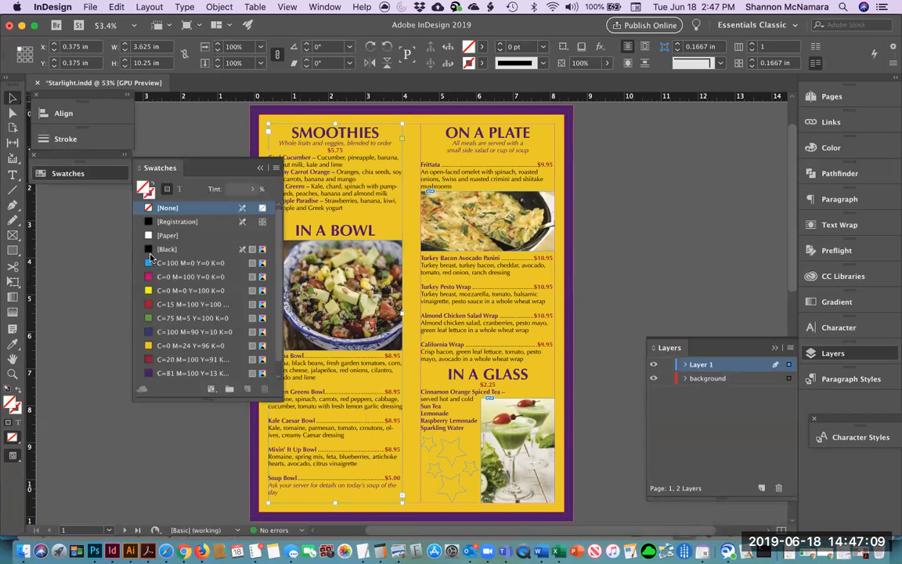
{"action": "left_click", "coordinate": [164, 236]}
{"action": "left_click", "coordinate": [196, 117]}
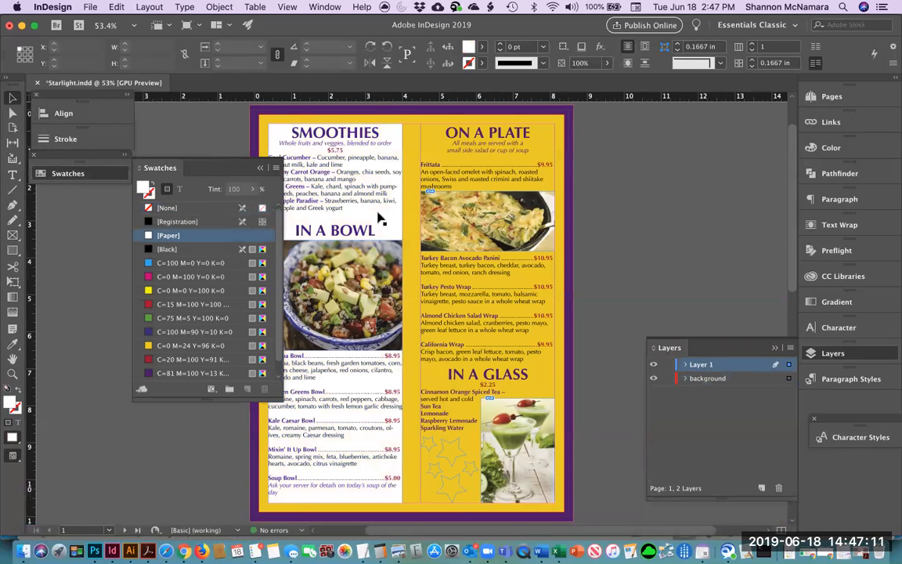
Check the left column's text against the edge of its white frame, and reset the frame's fill to None
{"action": "key", "text": "z"}
{"action": "left_click_drag", "start_coordinate": [325, 122], "coordinate": [447, 216]}
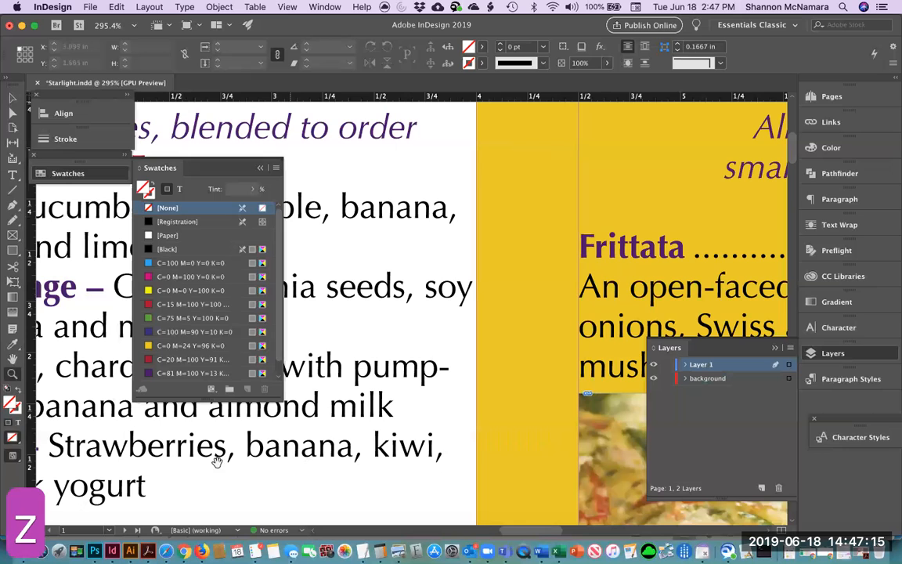
{"action": "key", "text": "space"}
{"action": "left_click_drag", "start_coordinate": [185, 451], "coordinate": [599, 401]}
{"action": "left_click_drag", "start_coordinate": [136, 393], "coordinate": [447, 384]}
{"action": "key", "text": "super+0"}
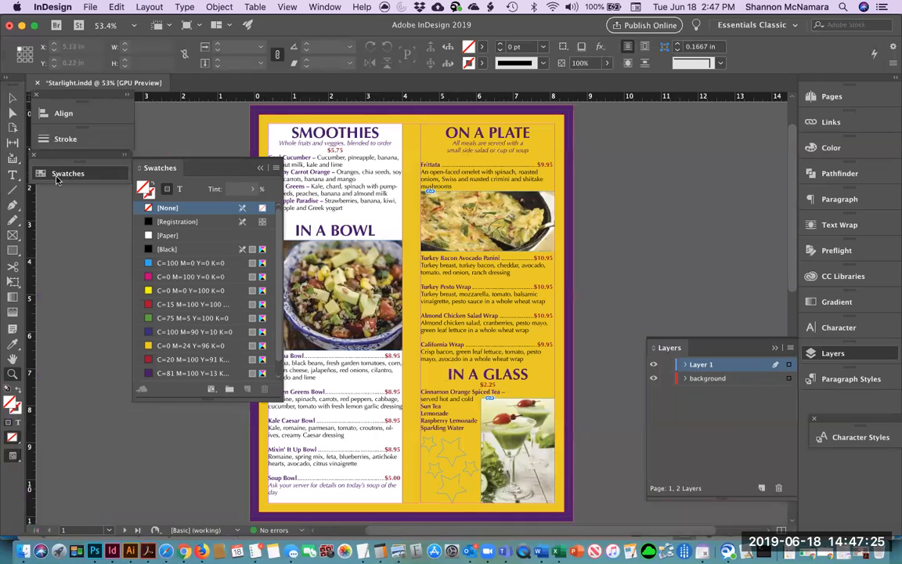
{"action": "left_click", "coordinate": [158, 236]}
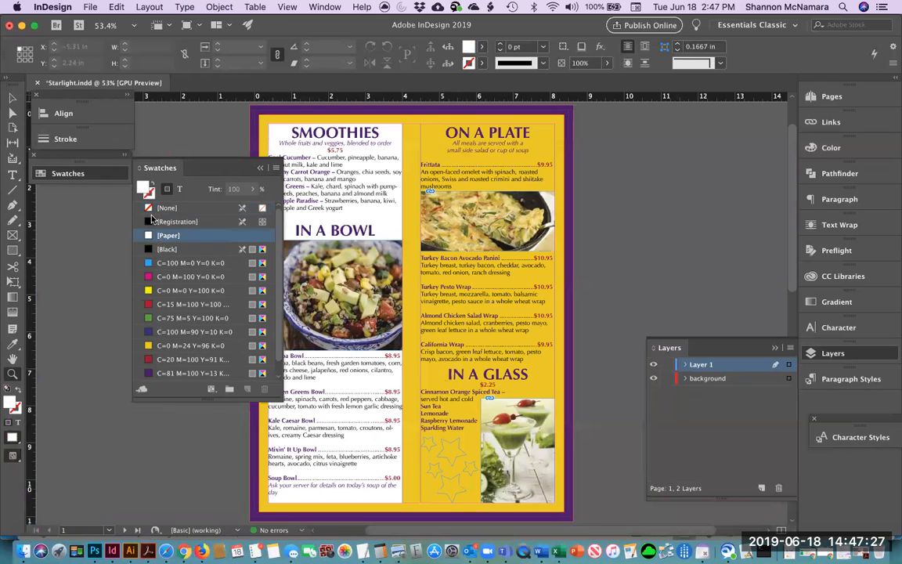
{"action": "key", "text": "super+z"}
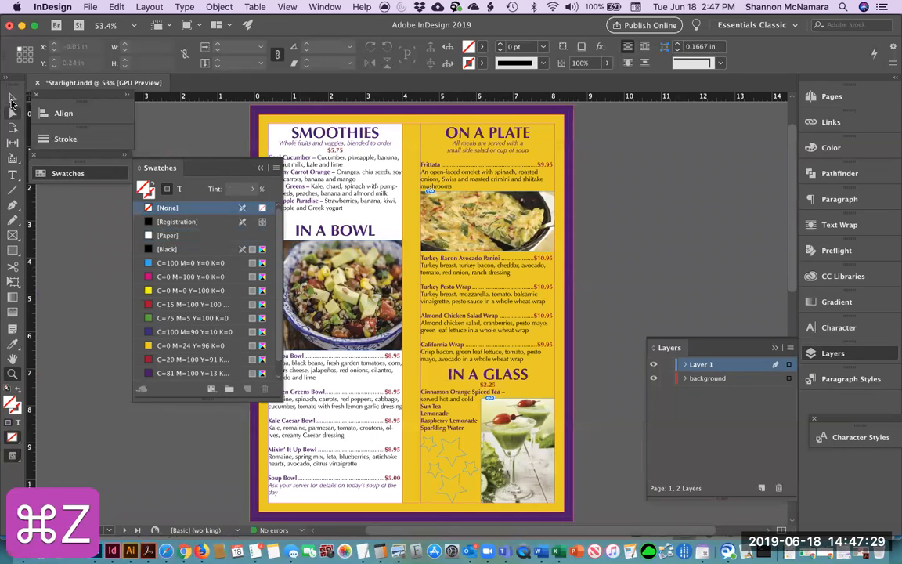
{"action": "left_click", "coordinate": [165, 209]}
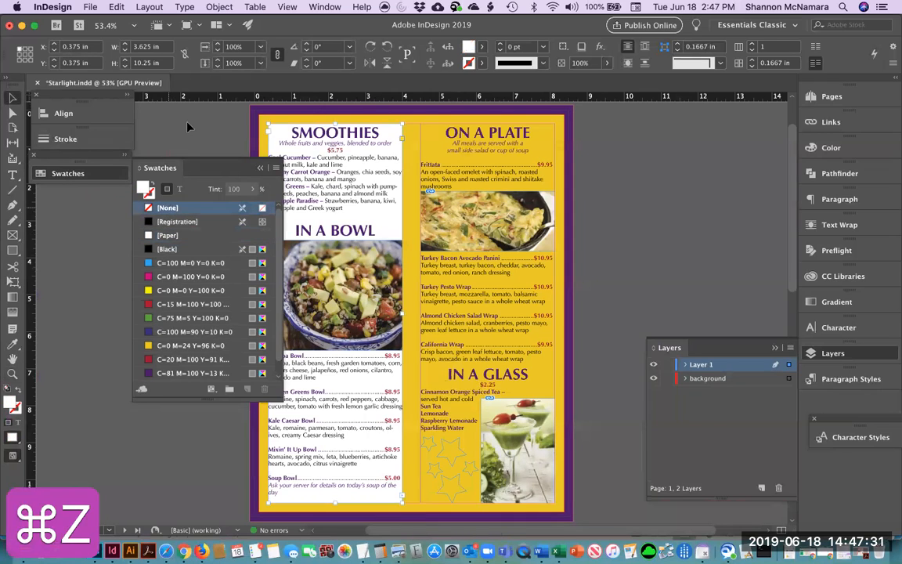
{"action": "left_click", "coordinate": [190, 118]}
Lock Layer 1 and draw a rectangle about 3.84 in by 0.475 in on the background layer around the SMOOTHIES heading
{"action": "left_click", "coordinate": [689, 378]}
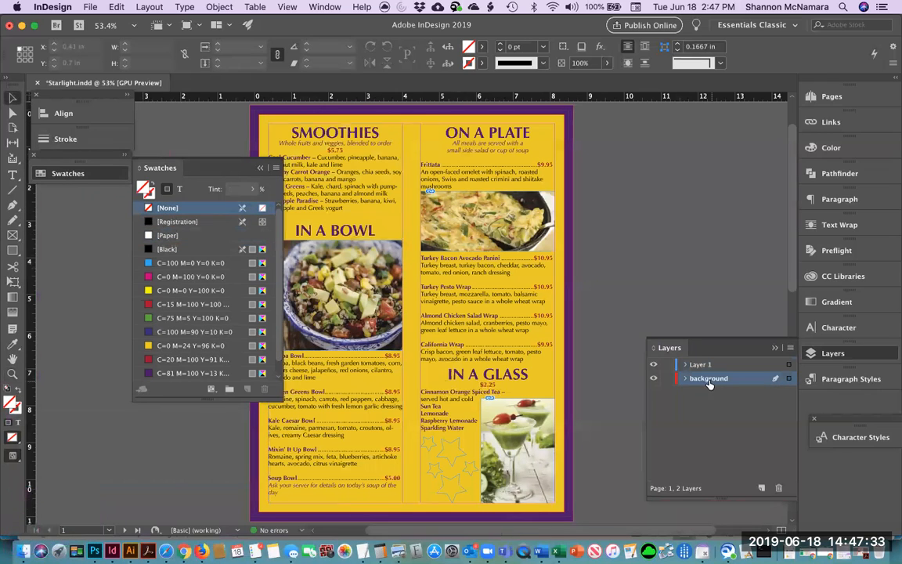
{"action": "left_click", "coordinate": [668, 366]}
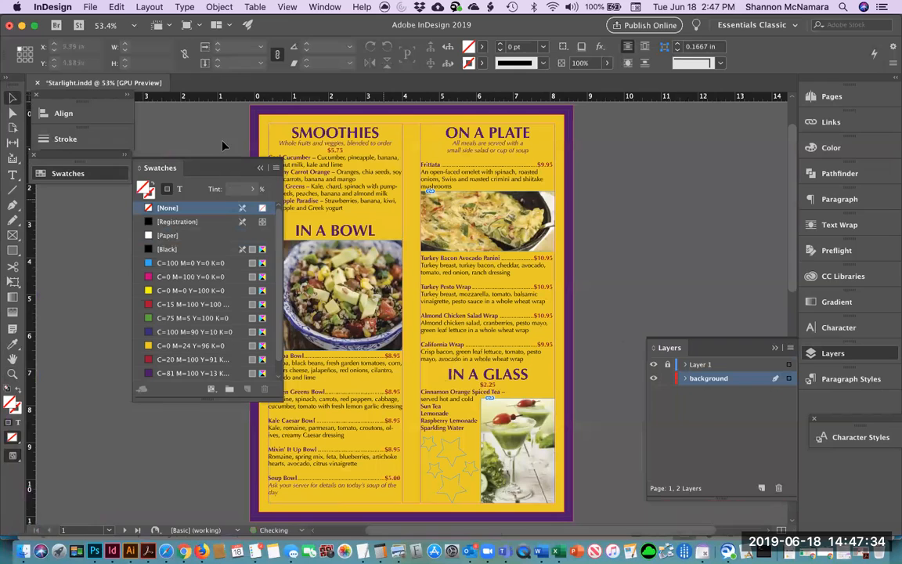
{"action": "left_click", "coordinate": [260, 168]}
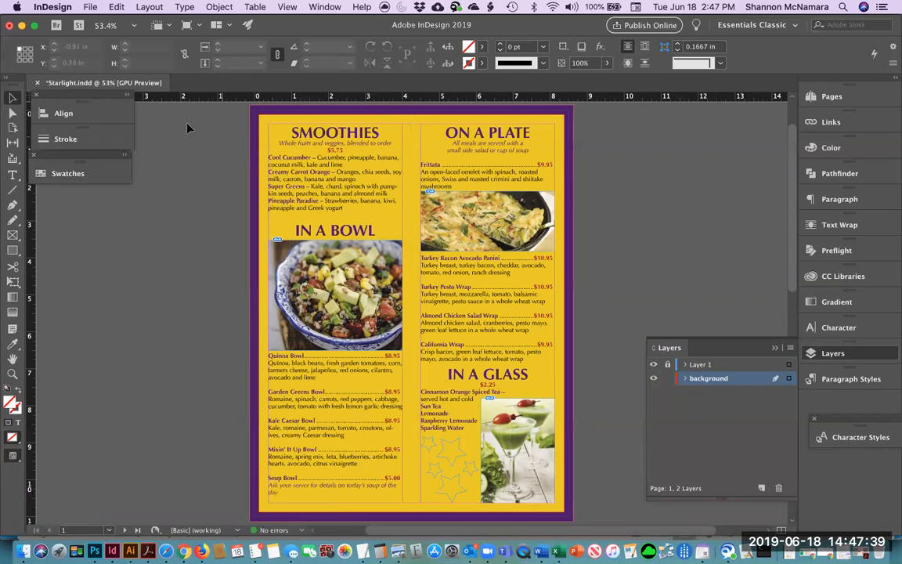
{"action": "key", "text": "z"}
{"action": "left_click_drag", "start_coordinate": [425, 187], "coordinate": [425, 187]}
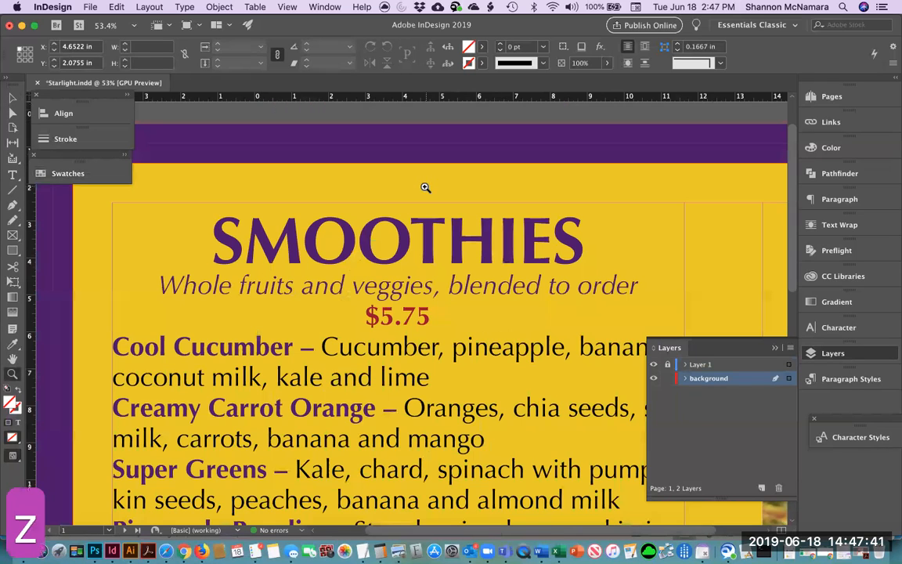
{"action": "left_click", "coordinate": [11, 249]}
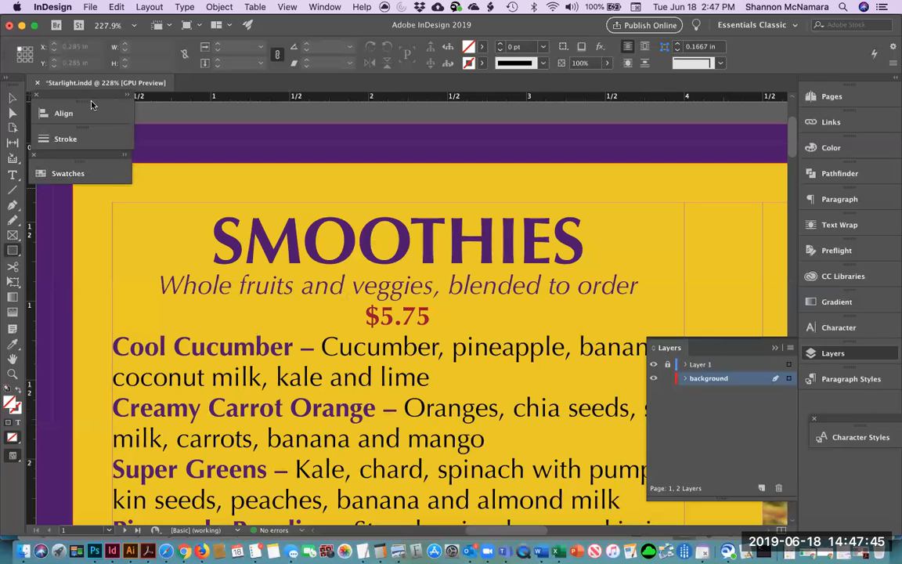
{"action": "left_click_drag", "start_coordinate": [162, 210], "coordinate": [239, 211]}
{"action": "left_click_drag", "start_coordinate": [343, 228], "coordinate": [292, 238]}
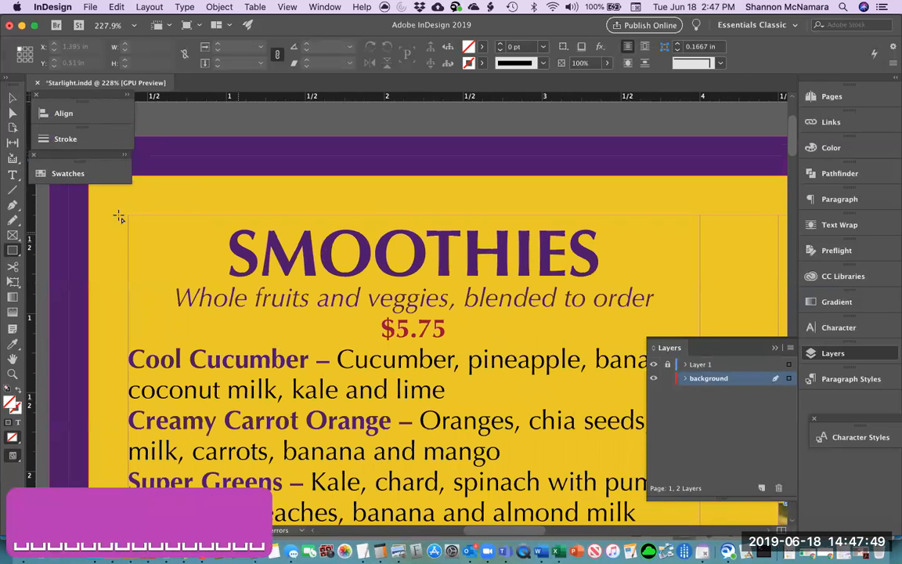
{"action": "left_click_drag", "start_coordinate": [110, 197], "coordinate": [718, 271]}
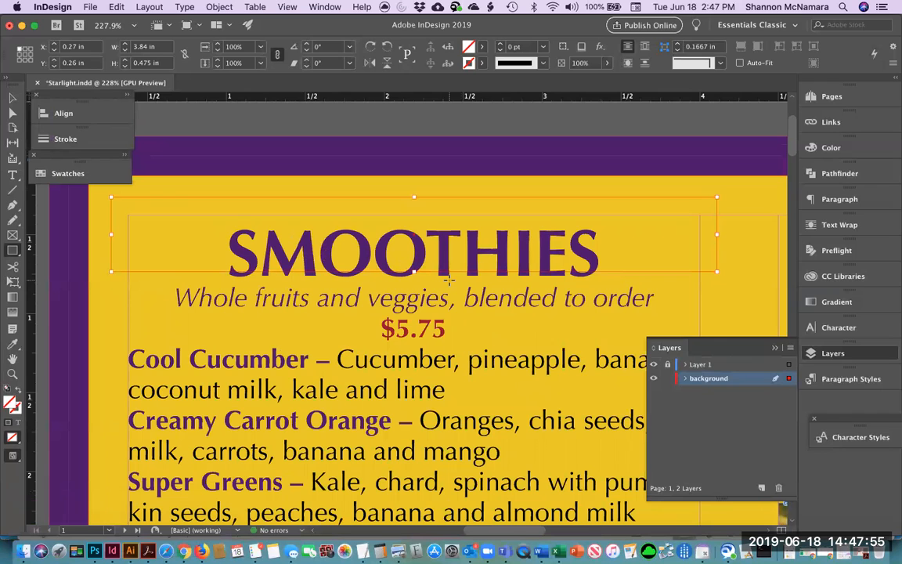
Stretch the SMOOTHIES rectangle down behind the whole left column to a height of 10.5 in and fill it with Paper
{"action": "key", "text": "super+0"}
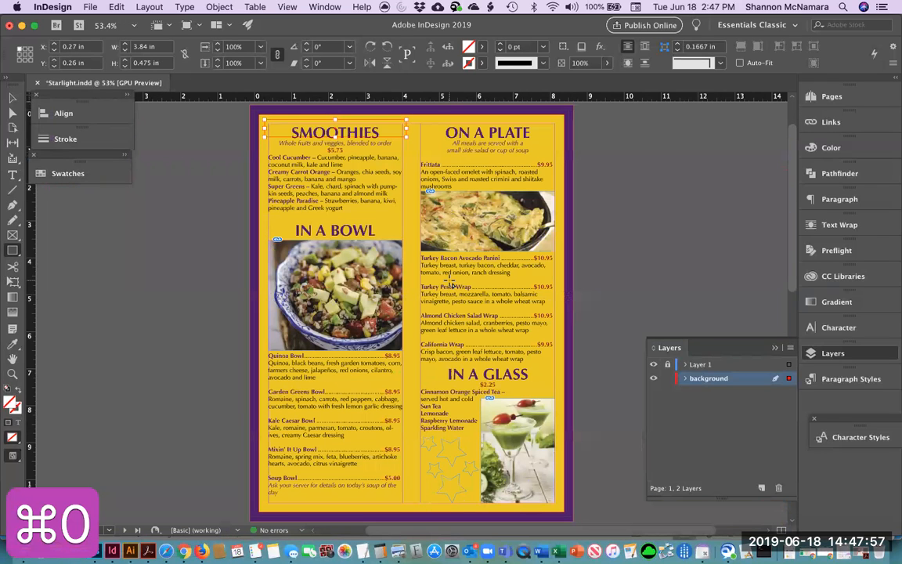
{"action": "key", "text": "v"}
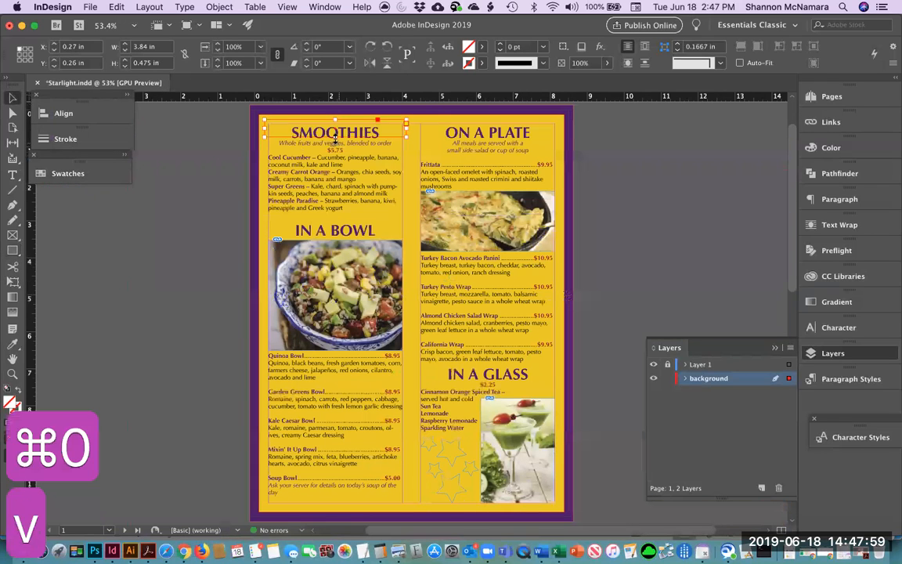
{"action": "left_click_drag", "start_coordinate": [335, 138], "coordinate": [331, 508]}
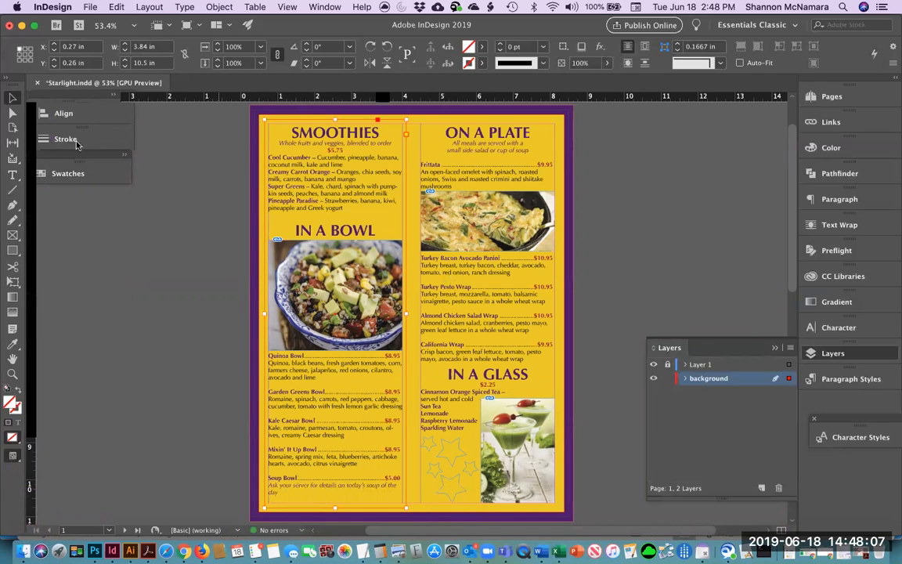
{"action": "left_click", "coordinate": [62, 173]}
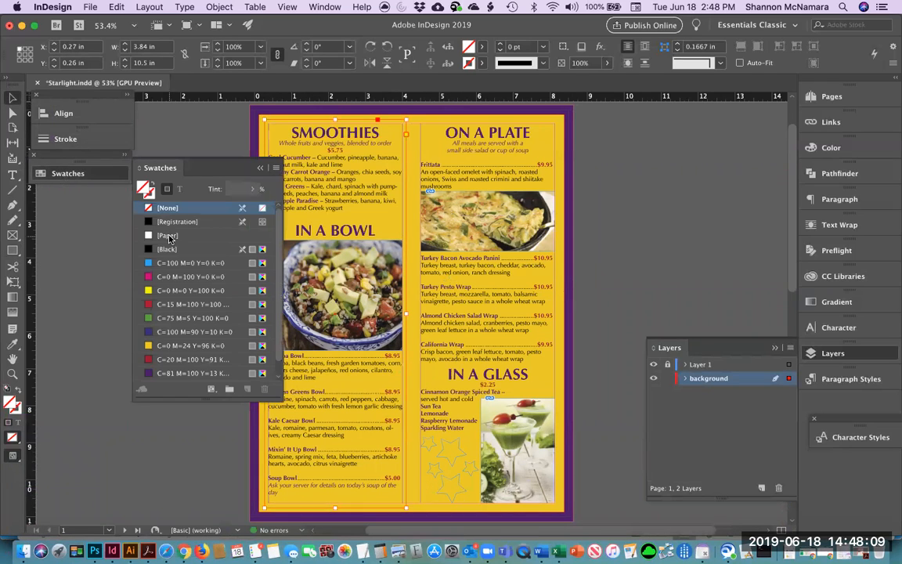
{"action": "left_click", "coordinate": [168, 236]}
{"action": "left_click", "coordinate": [600, 208]}
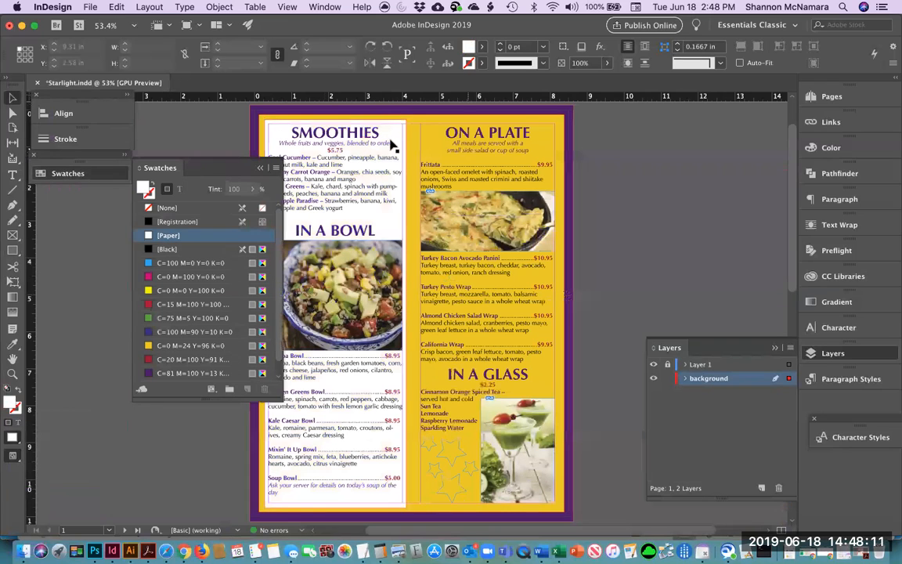
Unlock Layer 1, select the left column's text frame together with the white rectangle, and bring up the alignment options
{"action": "left_click", "coordinate": [302, 123]}
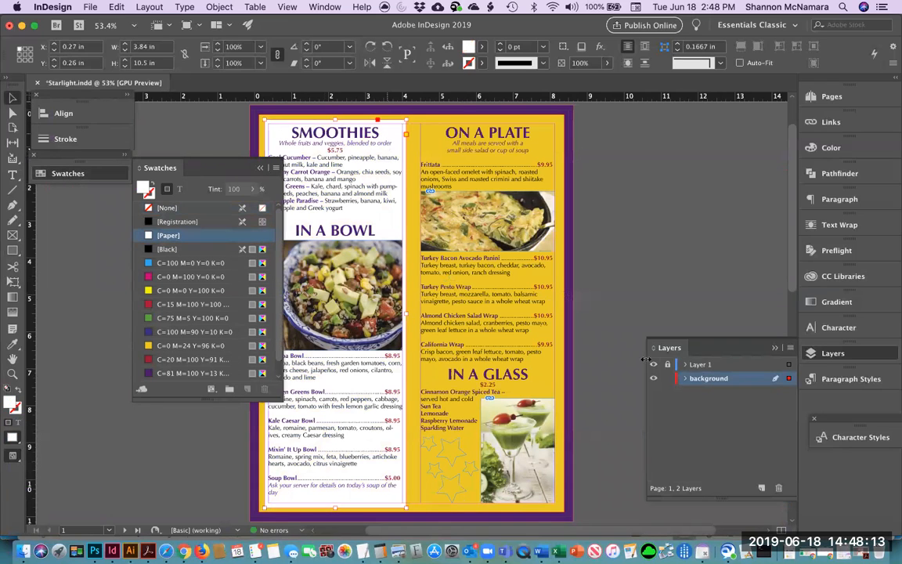
{"action": "left_click", "coordinate": [626, 204]}
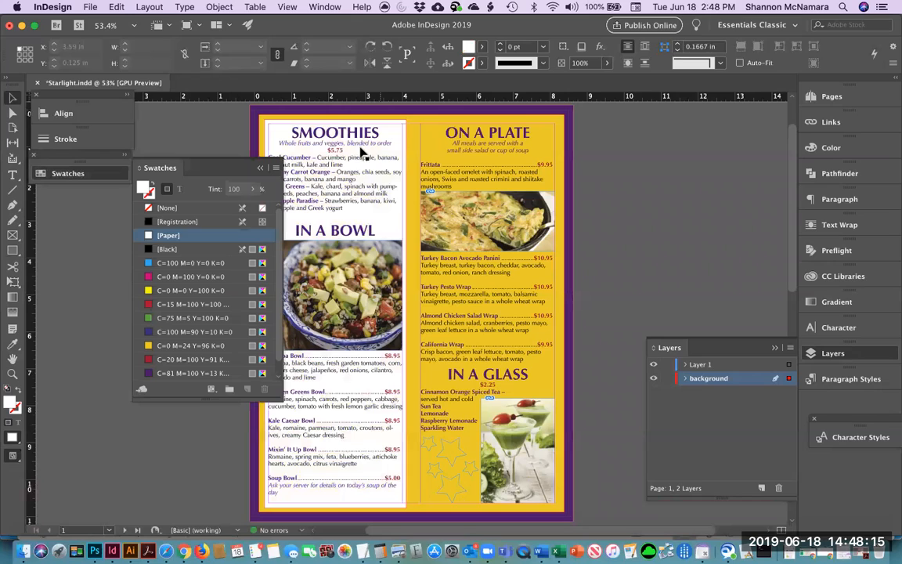
{"action": "left_click", "coordinate": [362, 151]}
{"action": "left_click", "coordinate": [366, 121]}
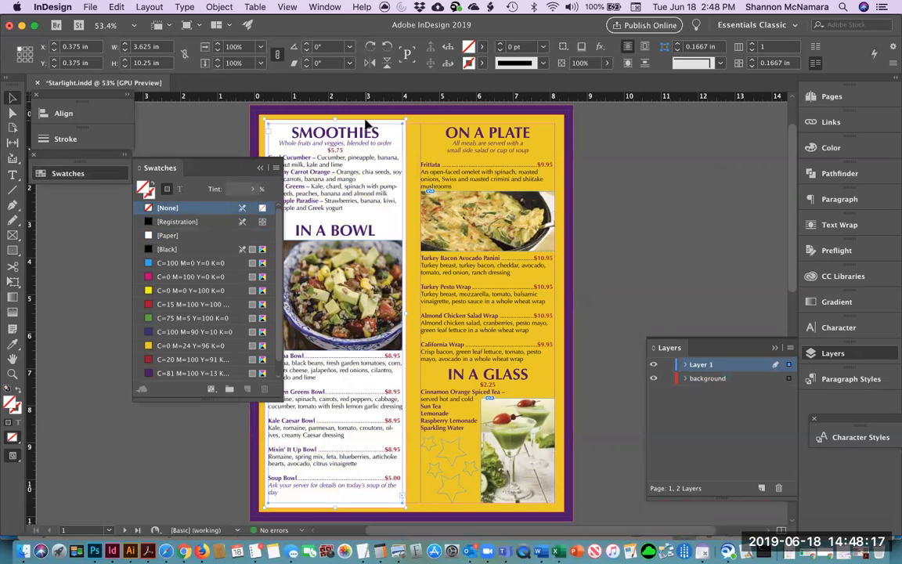
{"action": "left_click", "coordinate": [329, 134], "text": "shift"}
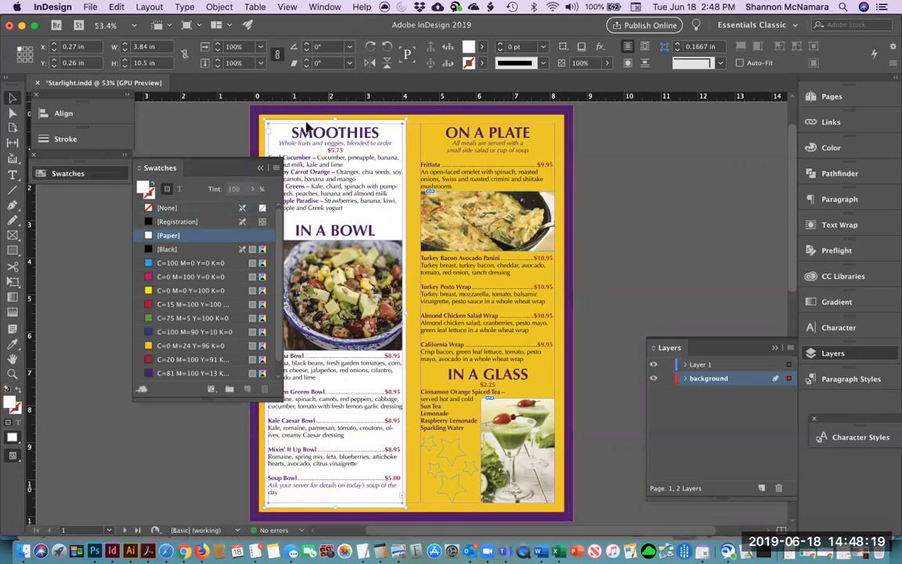
{"action": "left_click", "coordinate": [66, 111]}
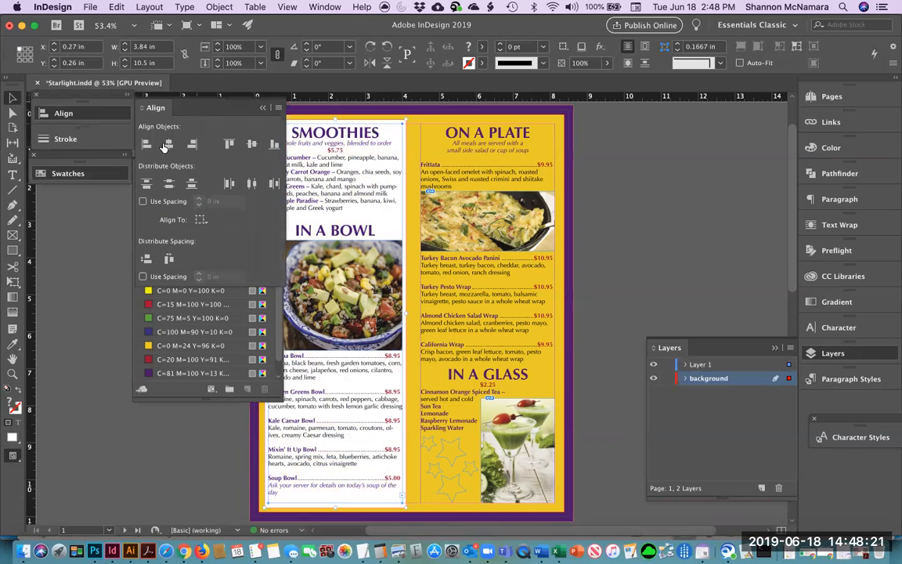
{"action": "left_click", "coordinate": [670, 182]}
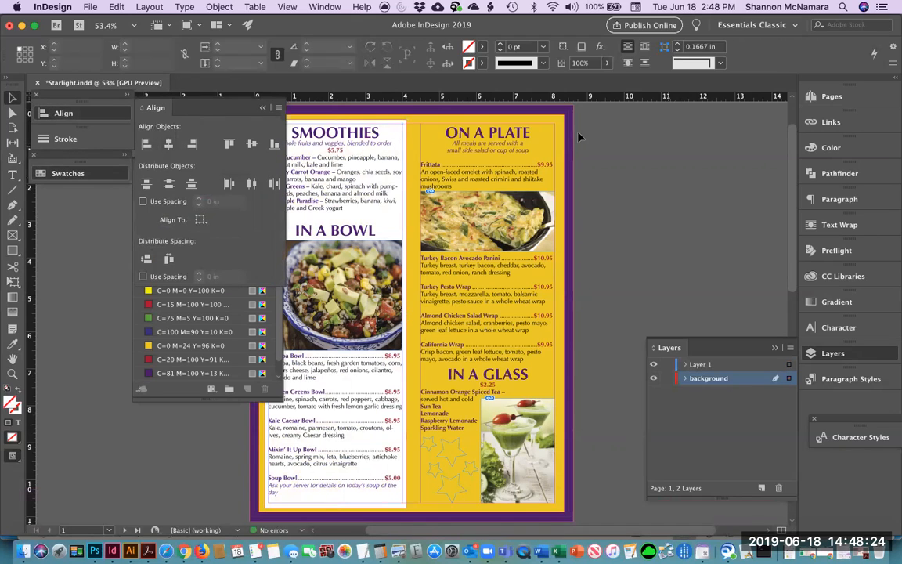
Lock Layer 1, copy the white rectangle, paste it in place and move the copy behind the right column at X 4.3925 in
{"action": "left_click", "coordinate": [352, 126]}
{"action": "left_click", "coordinate": [667, 364]}
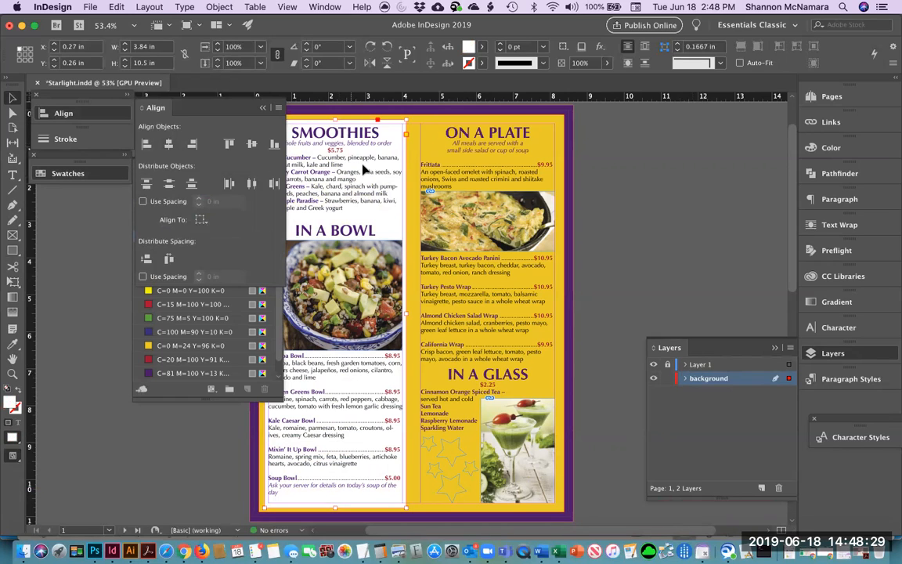
{"action": "left_click", "coordinate": [116, 7]}
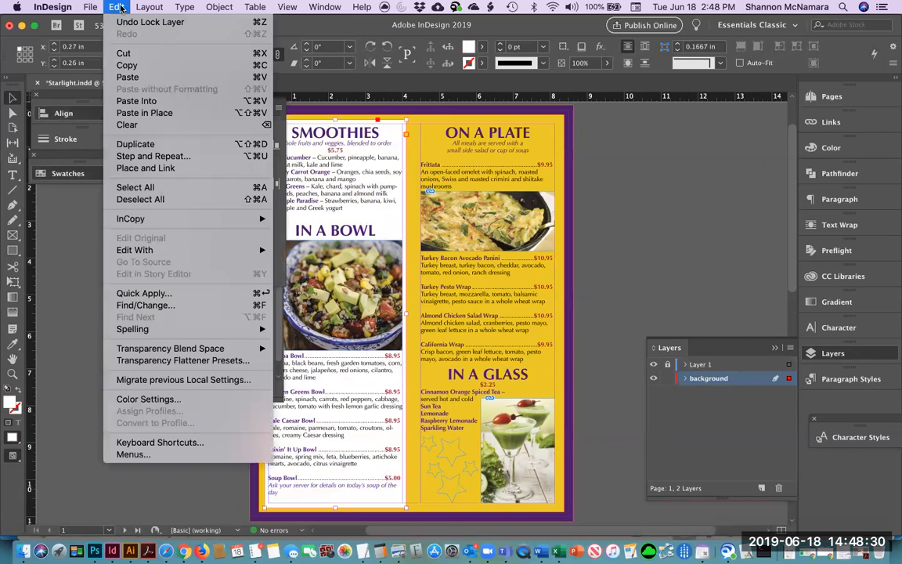
{"action": "left_click", "coordinate": [129, 69]}
{"action": "left_click", "coordinate": [117, 7]}
{"action": "left_click", "coordinate": [135, 113]}
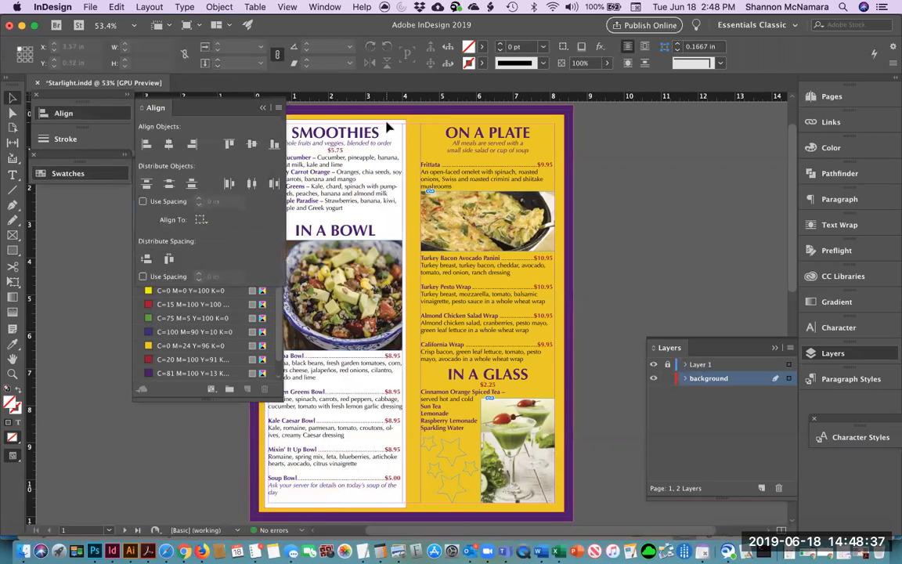
{"action": "left_click_drag", "start_coordinate": [400, 128], "coordinate": [538, 132]}
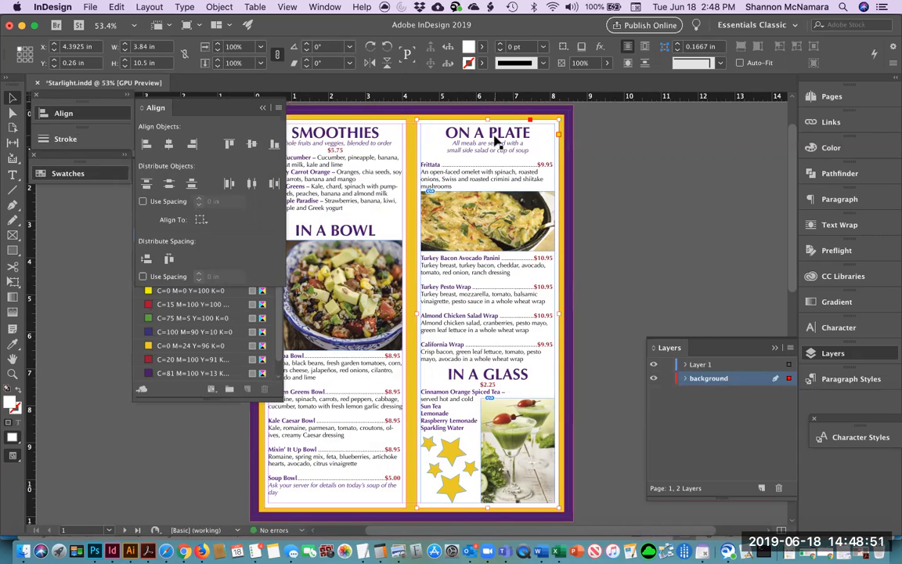
Compare the right column's text frame with its white rectangle, and preview the menu page without guides and frame edges
{"action": "left_click", "coordinate": [429, 133]}
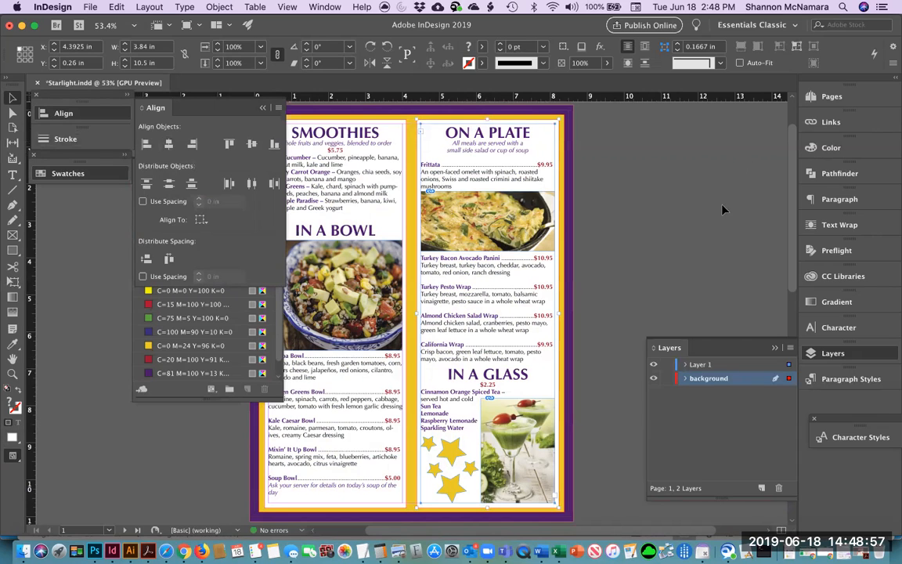
{"action": "left_click", "coordinate": [616, 173]}
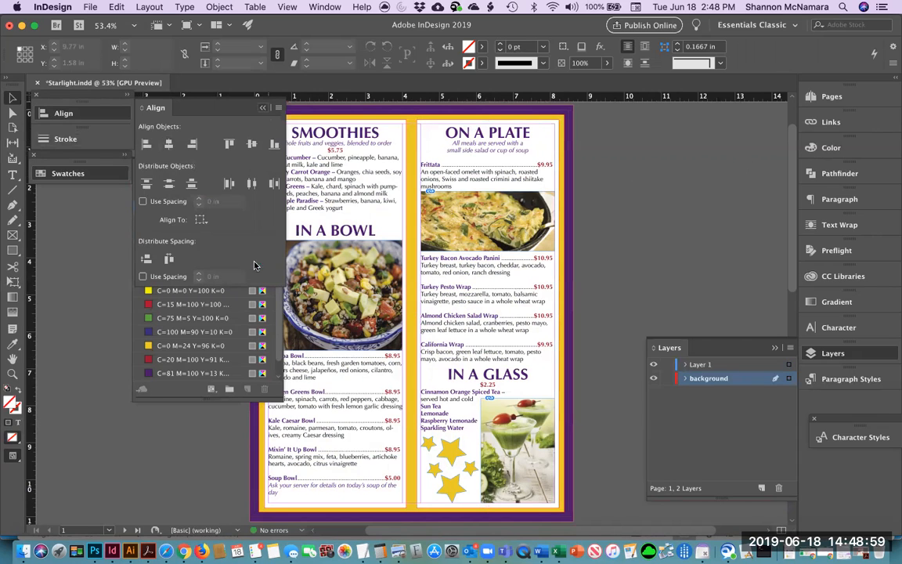
{"action": "key", "text": "F5"}
{"action": "left_click", "coordinate": [261, 169]}
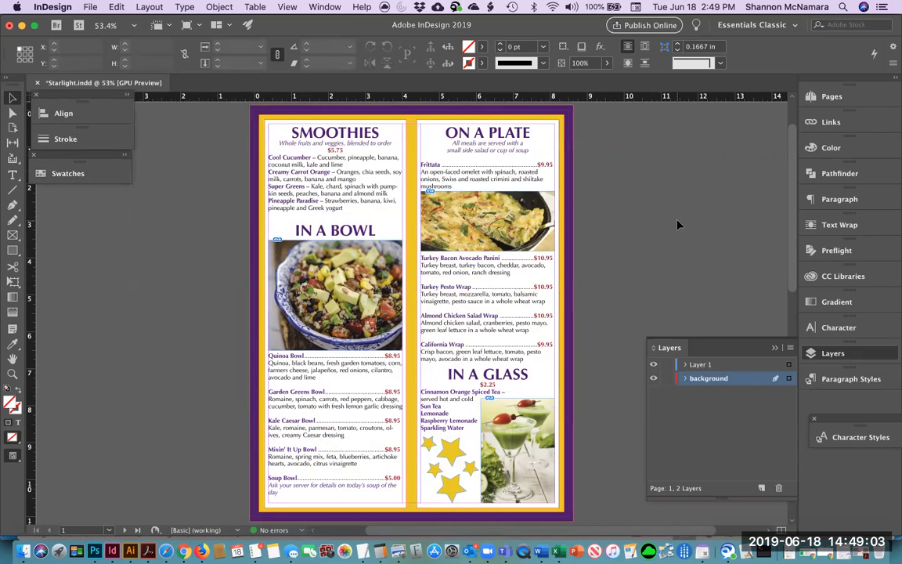
{"action": "key", "text": "w"}
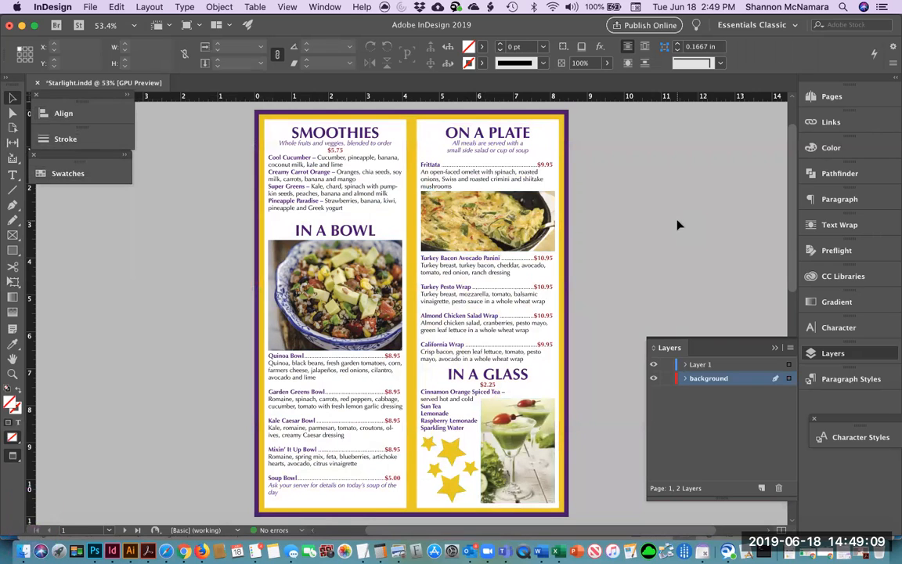
{"action": "key", "text": "w"}
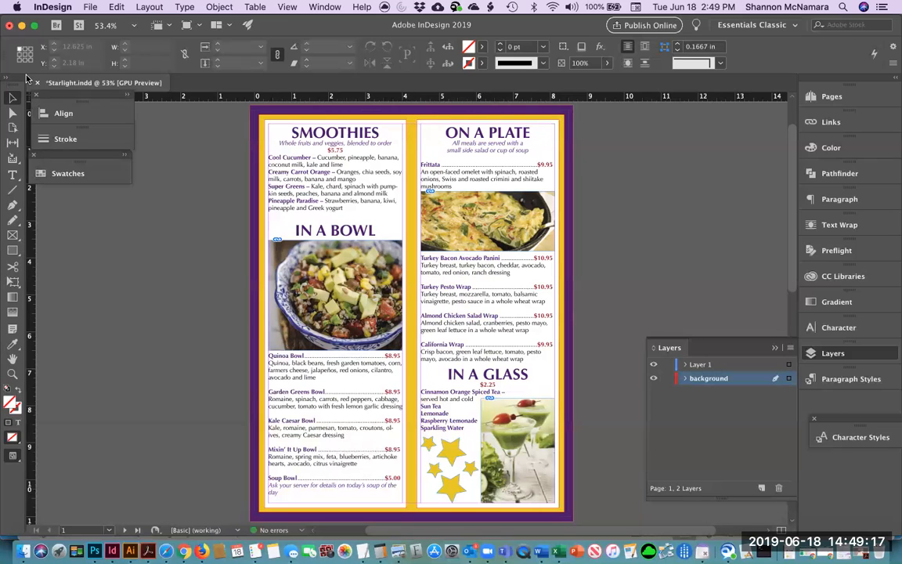
Start packaging the document and review its fonts, links and images, colors and inks, and print settings
{"action": "left_click", "coordinate": [91, 8]}
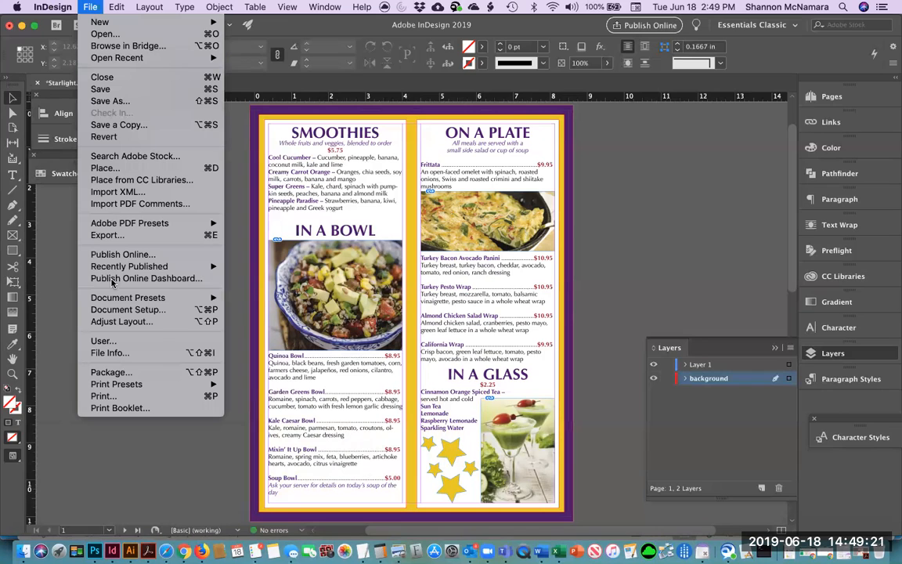
{"action": "left_click", "coordinate": [118, 372]}
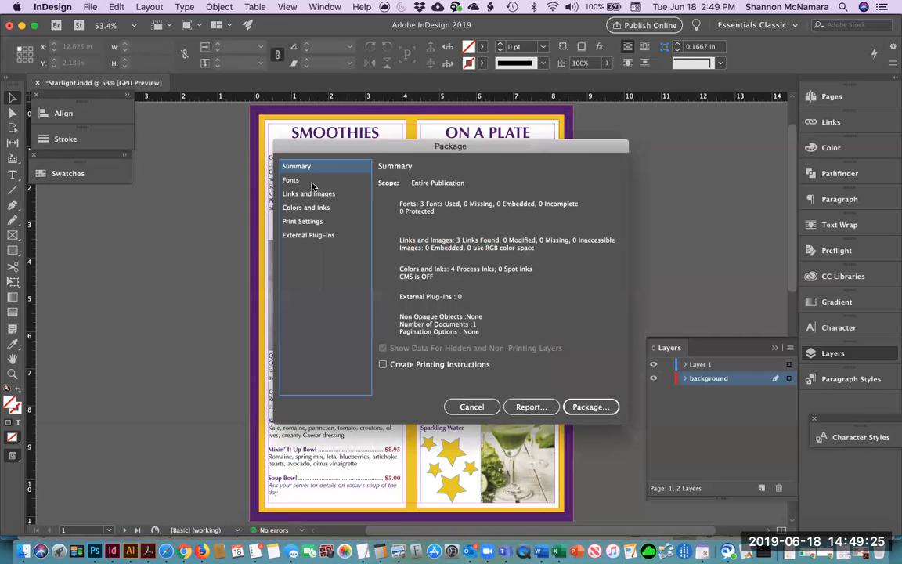
{"action": "left_click", "coordinate": [311, 182]}
{"action": "left_click", "coordinate": [311, 194]}
{"action": "left_click", "coordinate": [311, 209]}
{"action": "left_click", "coordinate": [310, 222]}
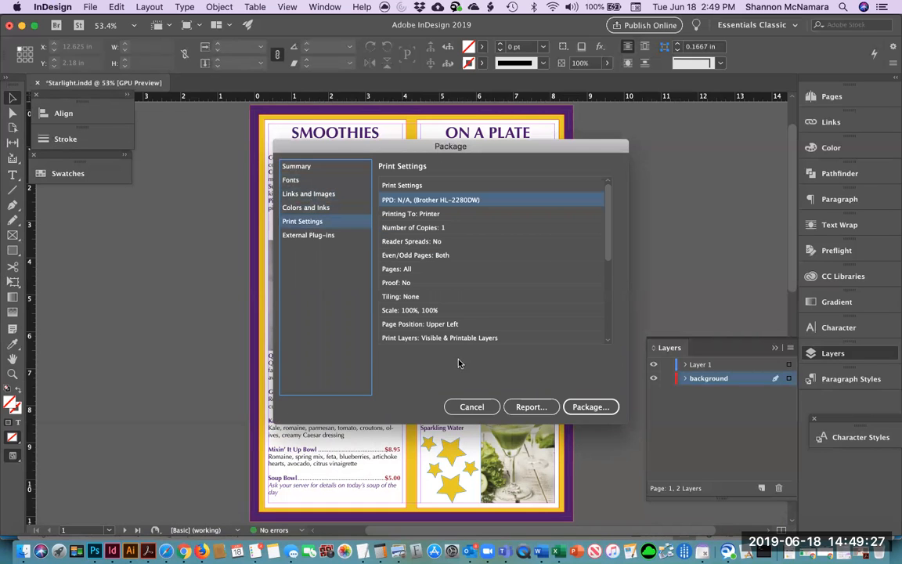
Save the document and package it as Starlight Folder inside the Starlight folder, with IDML and a MarksBleeds_Mod6 PDF
{"action": "left_click", "coordinate": [600, 407]}
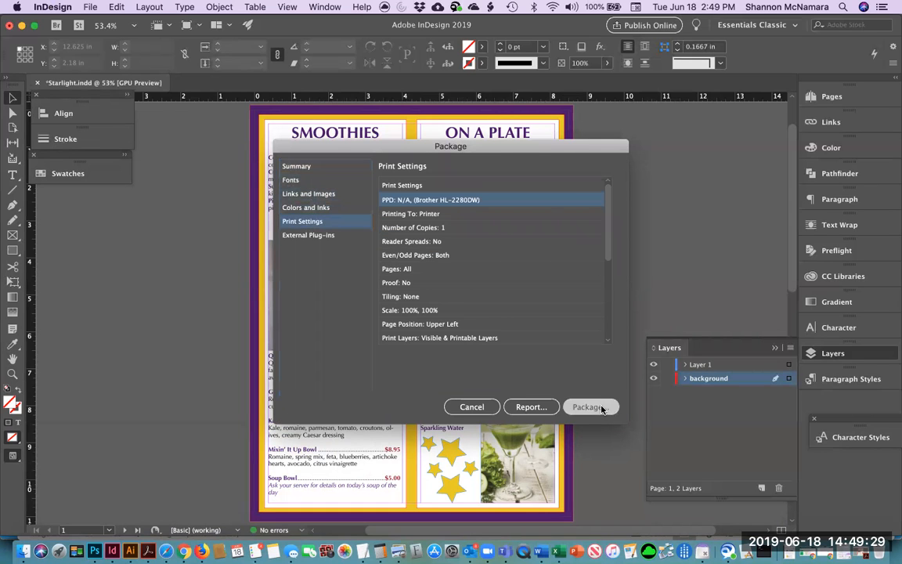
{"action": "left_click", "coordinate": [545, 308]}
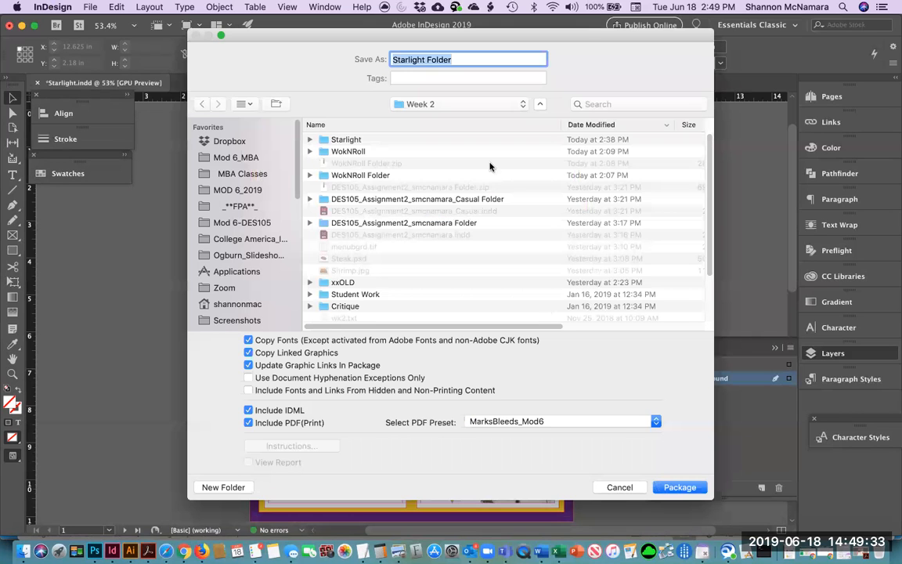
{"action": "double_click", "coordinate": [348, 138]}
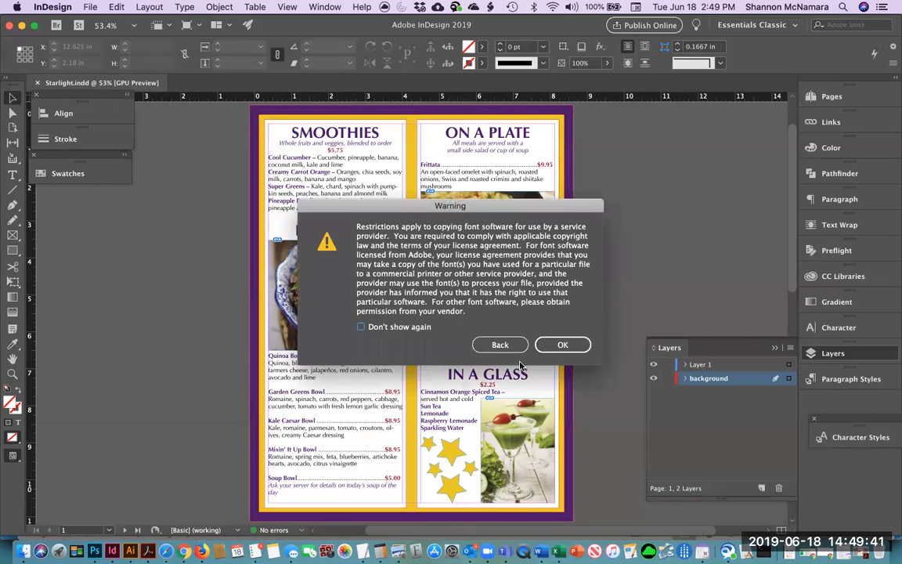
{"action": "left_click", "coordinate": [563, 345]}
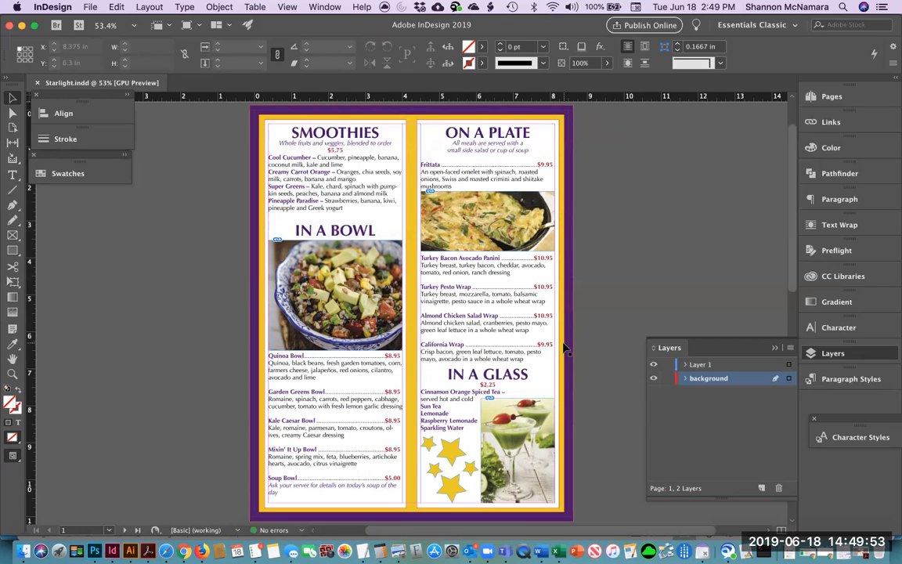
Switch to Finder, collapse the Starlight_Bistro folder, and go from Restaurant Assets up to DES105 and into Week 2
{"action": "left_click", "coordinate": [24, 552]}
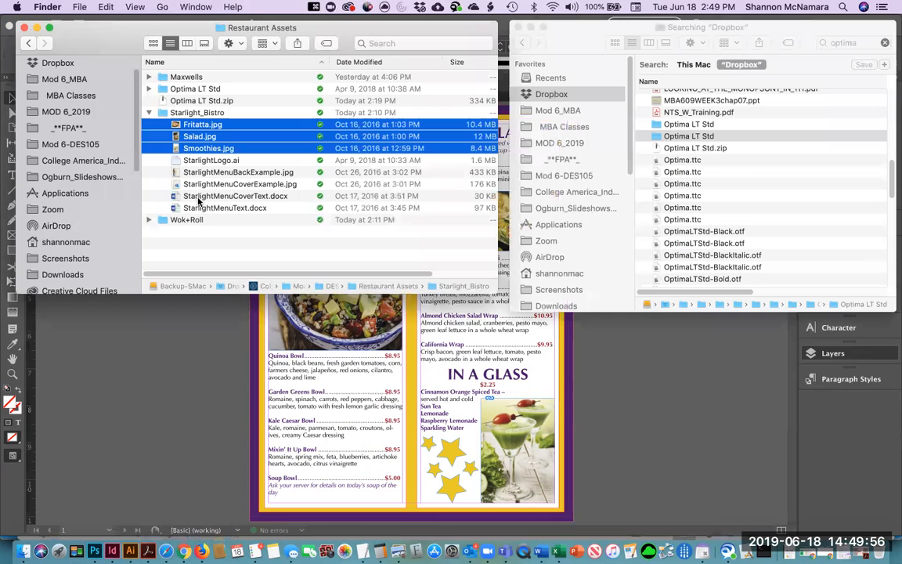
{"action": "left_click", "coordinate": [149, 112]}
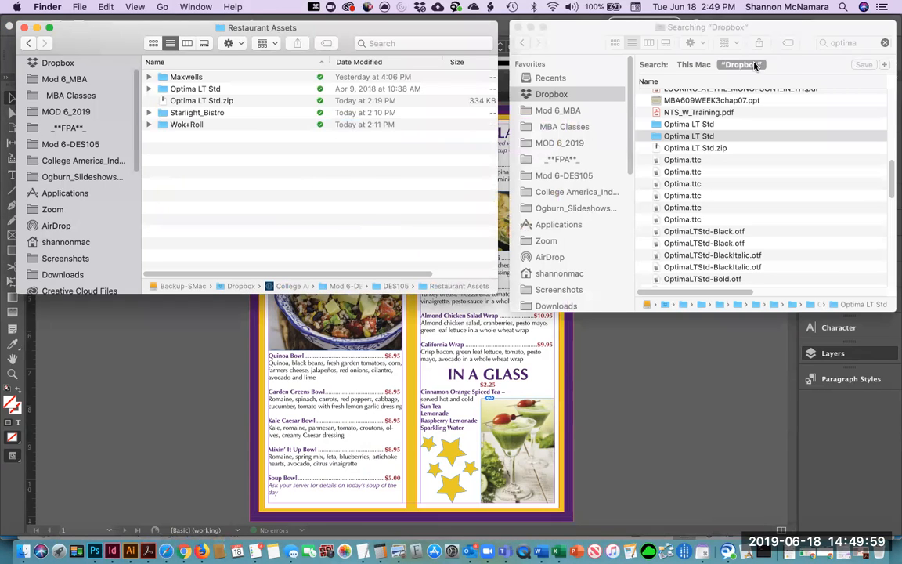
{"action": "left_click", "coordinate": [244, 28], "text": "super"}
{"action": "left_click", "coordinate": [262, 53]}
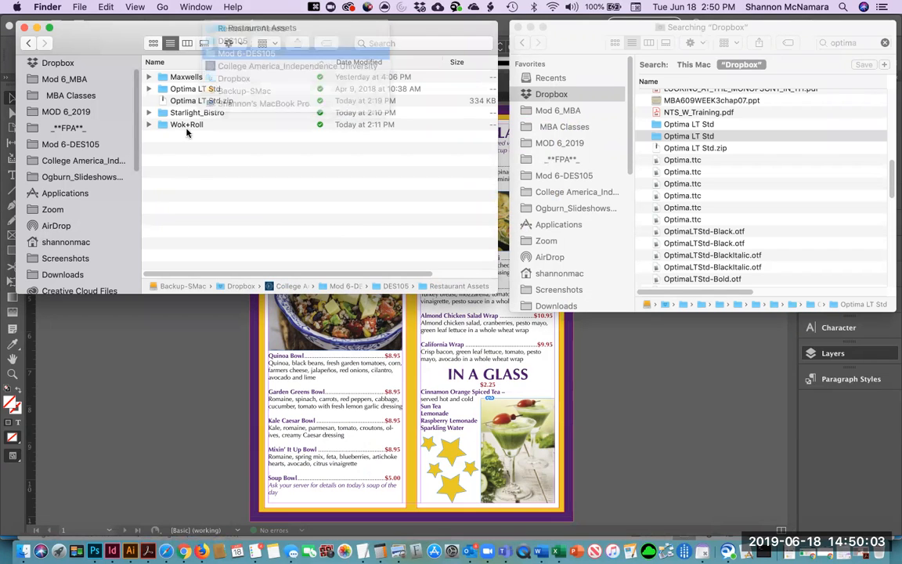
{"action": "left_click", "coordinate": [187, 92]}
{"action": "double_click", "coordinate": [187, 92]}
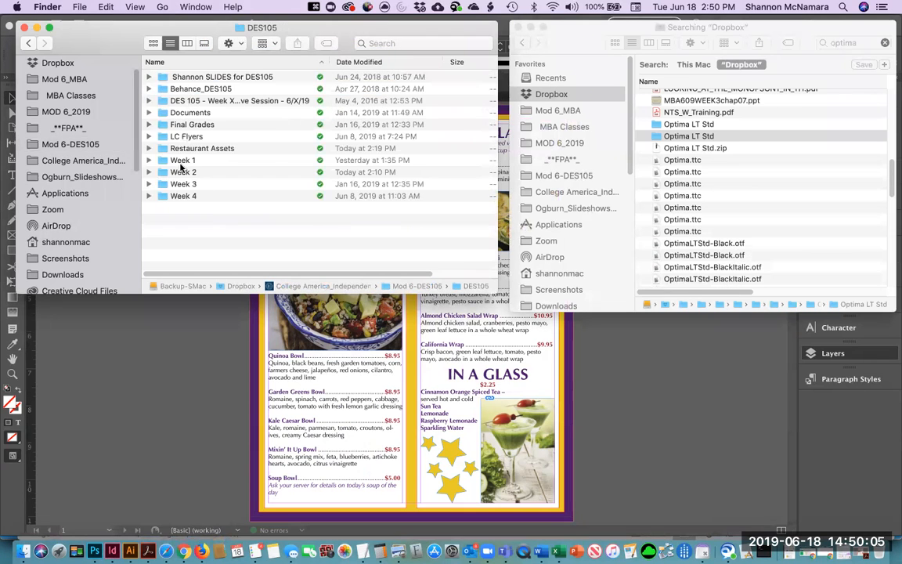
{"action": "double_click", "coordinate": [180, 172]}
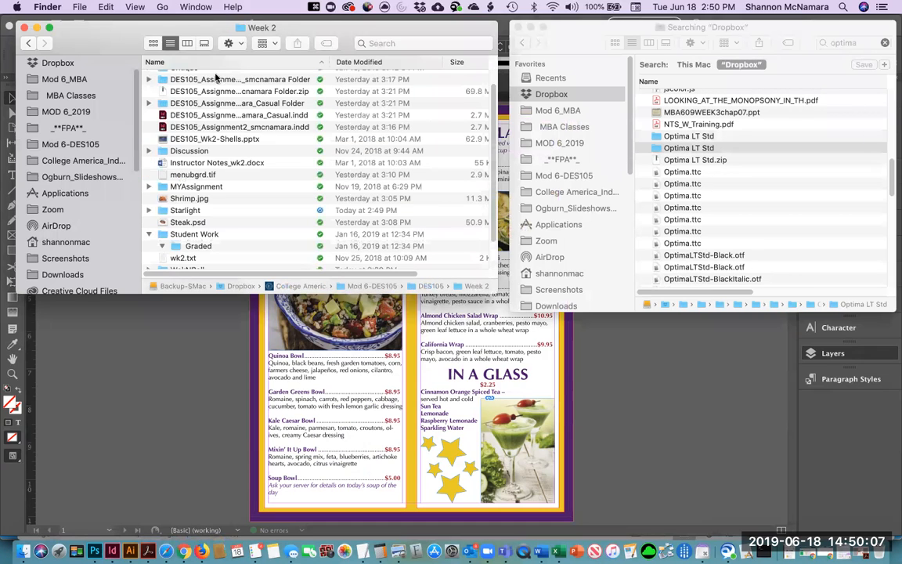
Open the Starlight folder inside Week 2 and select the packaged Starlight Folder
{"action": "scroll", "coordinate": [205, 157], "scroll_direction": "up", "scroll_amount": 2}
{"action": "scroll", "coordinate": [210, 182], "scroll_direction": "down", "scroll_amount": 5}
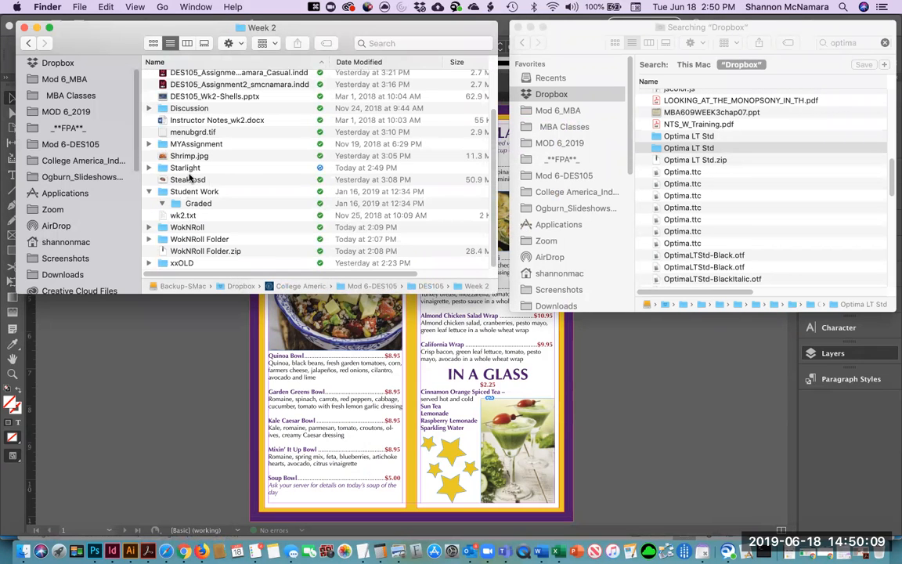
{"action": "left_click", "coordinate": [190, 168]}
{"action": "double_click", "coordinate": [190, 168]}
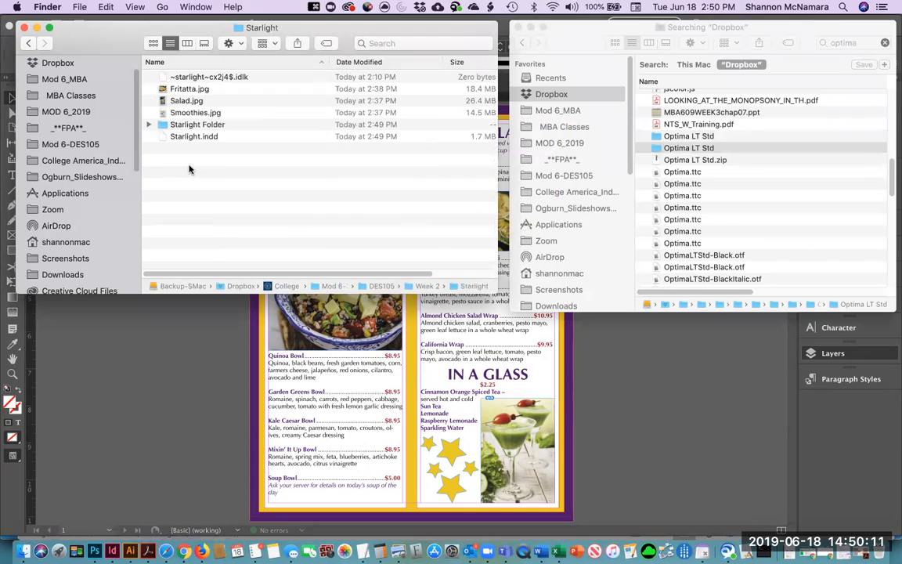
{"action": "left_click", "coordinate": [186, 125]}
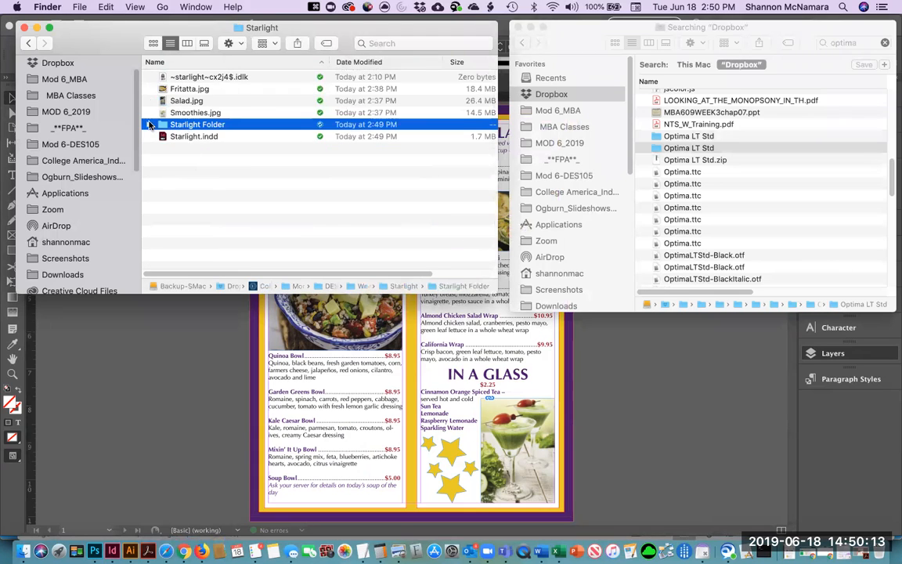
Expand the packaged Starlight Folder, look over its links, IDML, INDD and PDF files, and open Starlight.pdf in Acrobat
{"action": "left_click", "coordinate": [150, 125]}
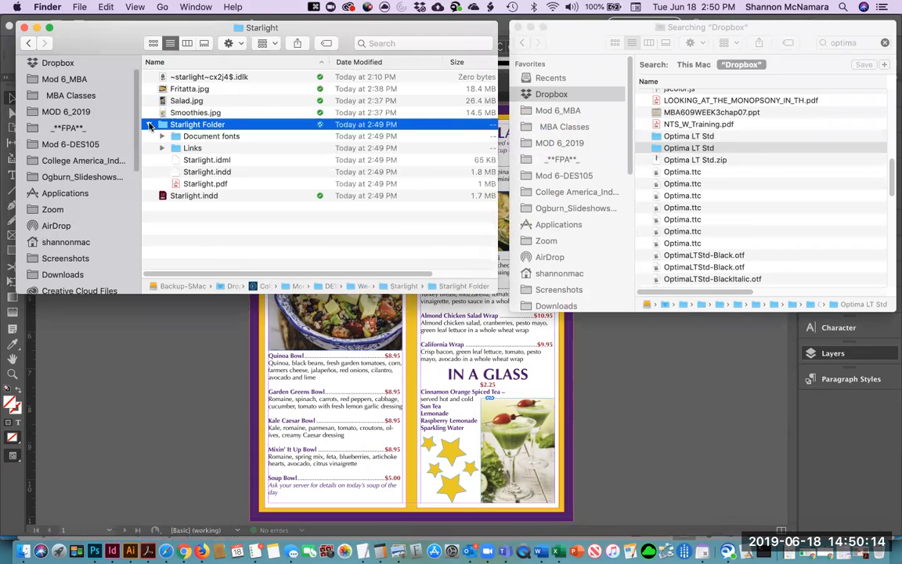
{"action": "left_click", "coordinate": [207, 138]}
{"action": "left_click", "coordinate": [192, 149]}
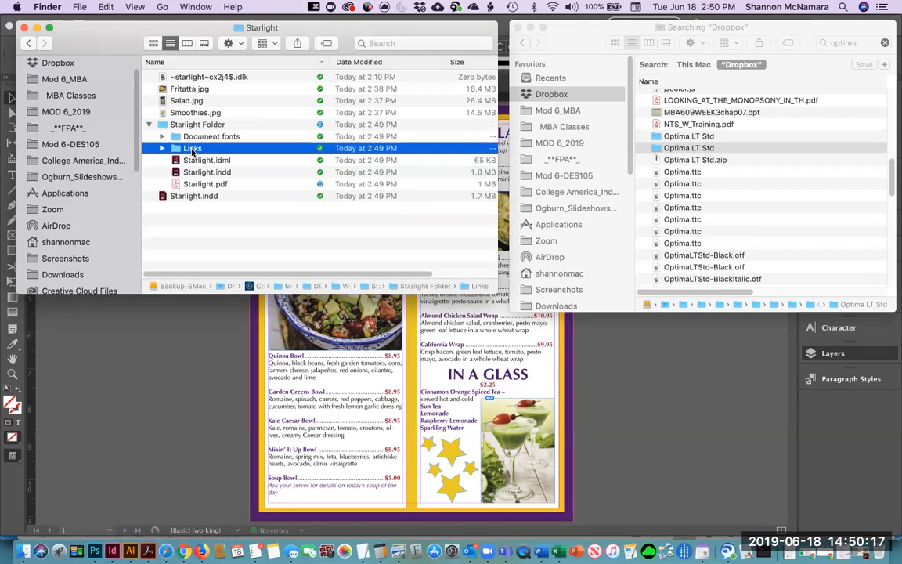
{"action": "left_click", "coordinate": [194, 160]}
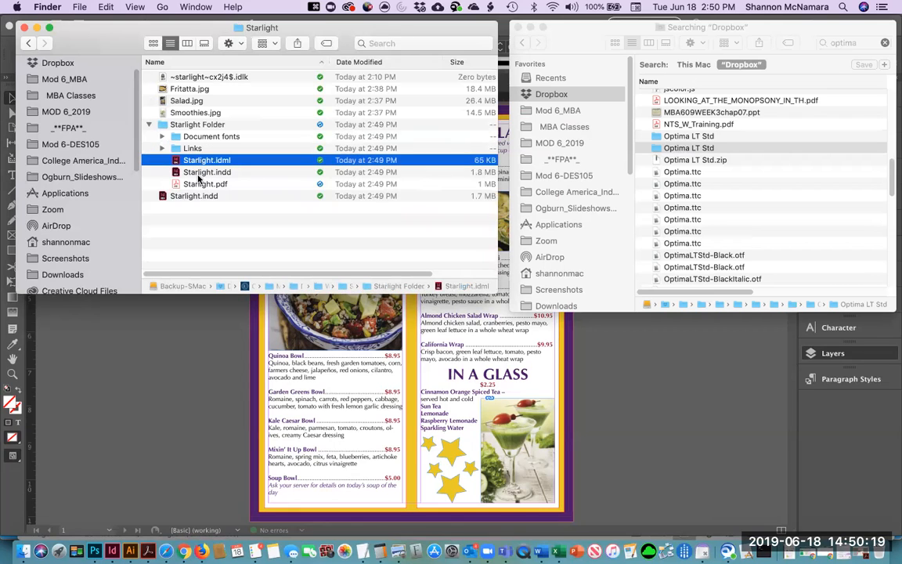
{"action": "left_click", "coordinate": [198, 174]}
{"action": "left_click", "coordinate": [199, 184]}
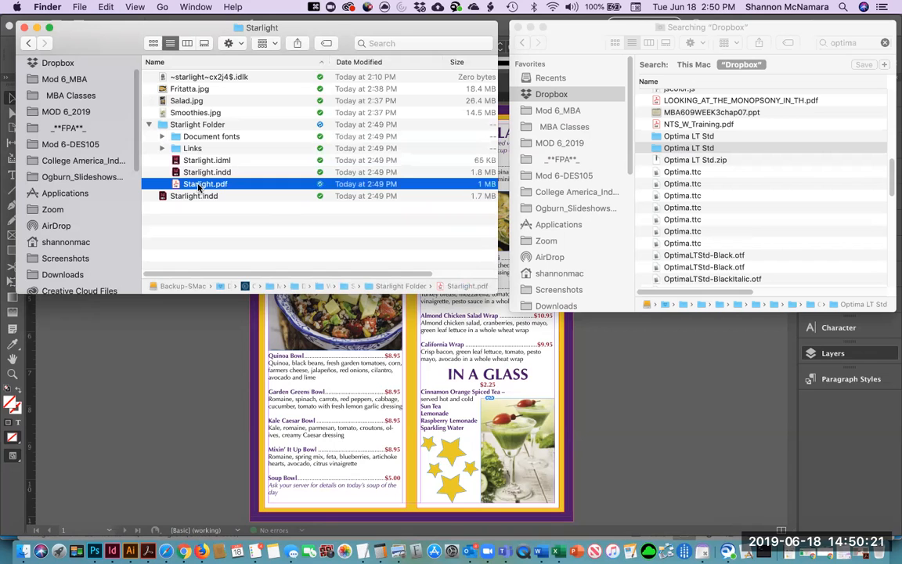
{"action": "double_click", "coordinate": [199, 185]}
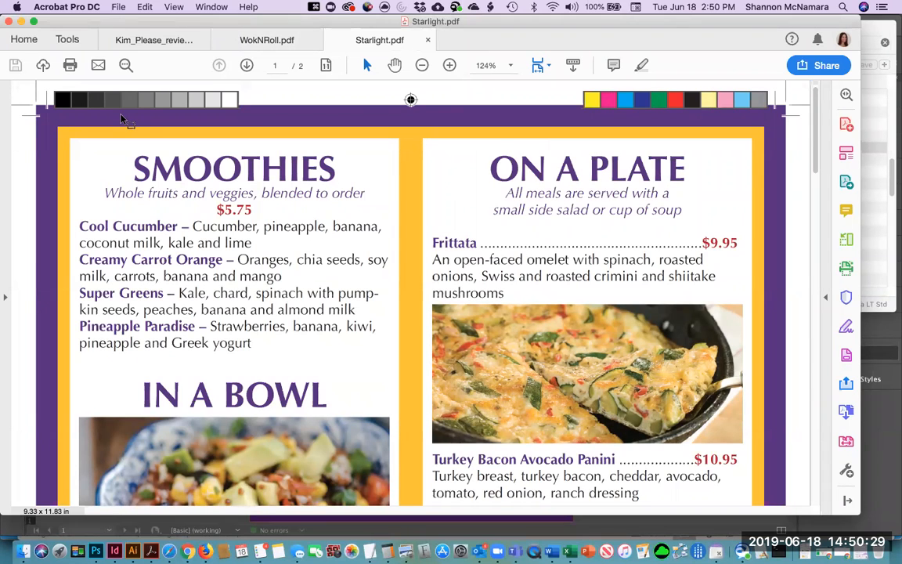
Switch back to InDesign, reopen the package settings to review the included files and PDF preset, and leave without packaging again
{"action": "key", "text": "super+Tab"}
{"action": "key", "text": "super+Tab"}
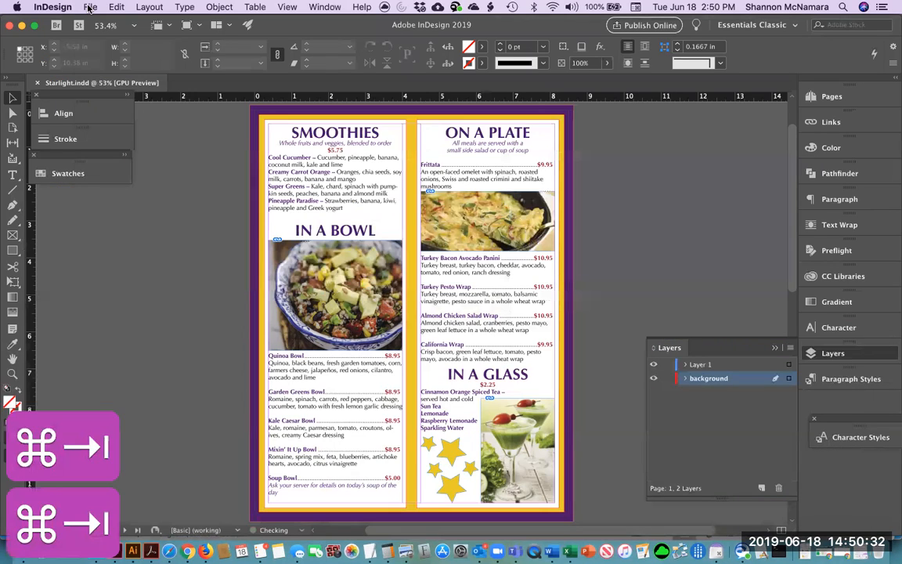
{"action": "left_click", "coordinate": [90, 8]}
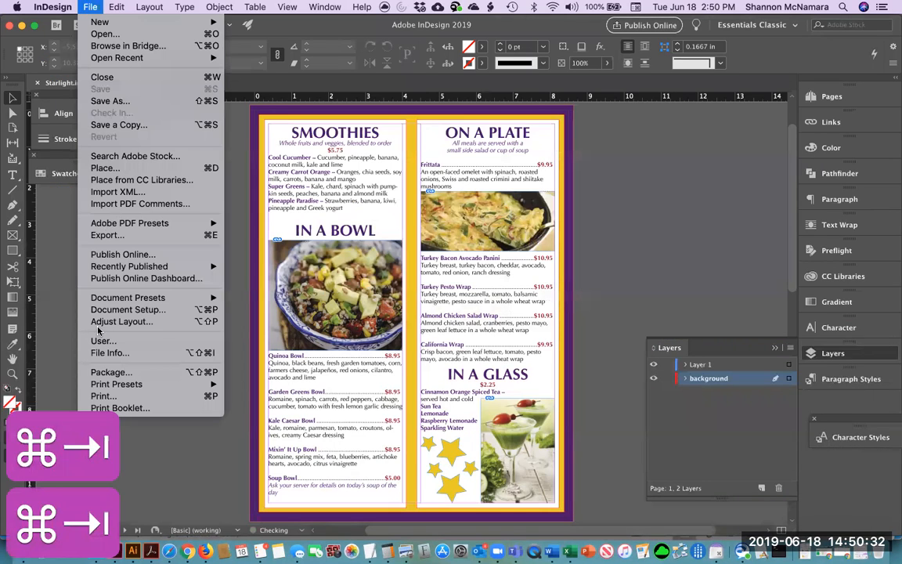
{"action": "left_click", "coordinate": [94, 370]}
{"action": "left_click", "coordinate": [586, 407]}
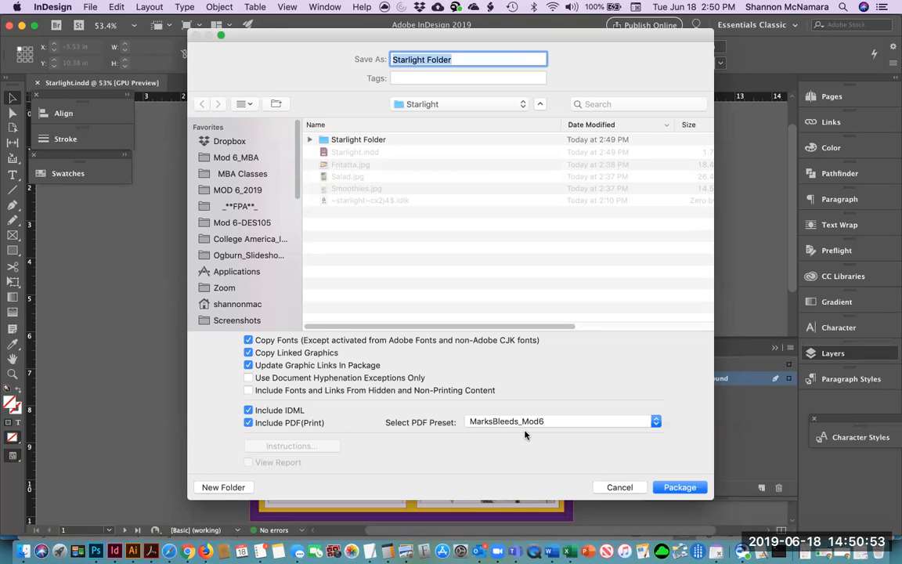
{"action": "left_click", "coordinate": [619, 487]}
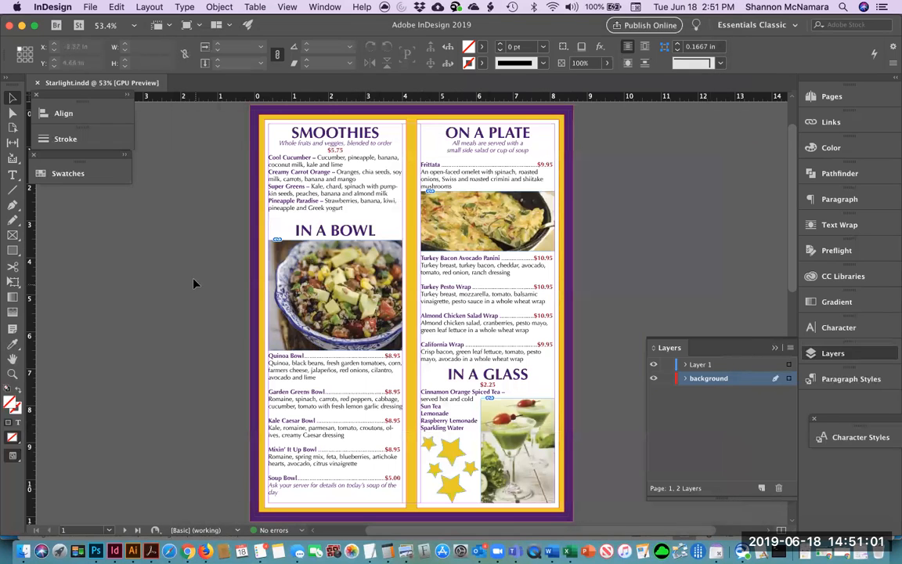
Close the Starlight document and switch to Finder
{"action": "key", "text": "super+w"}
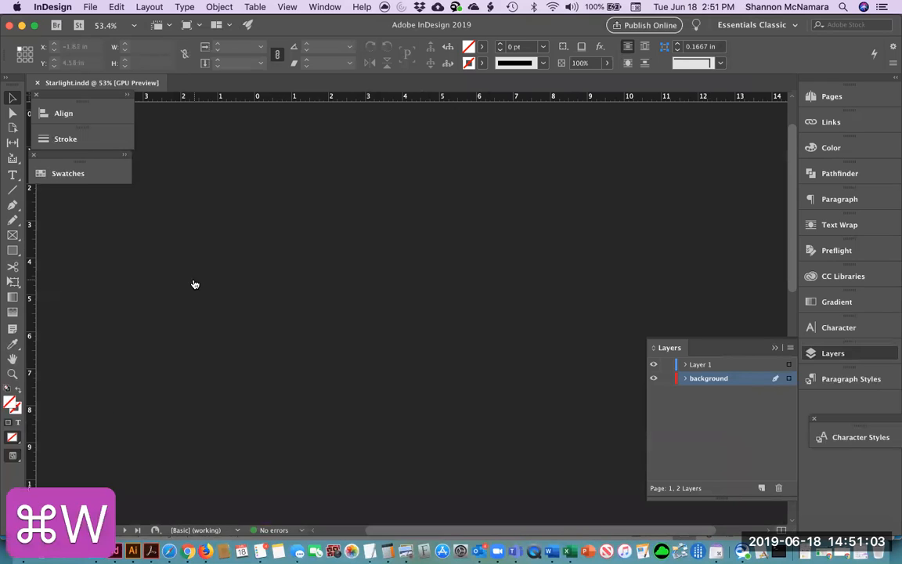
{"action": "key", "text": "super+Tab"}
{"action": "key", "text": "super+Tab"}
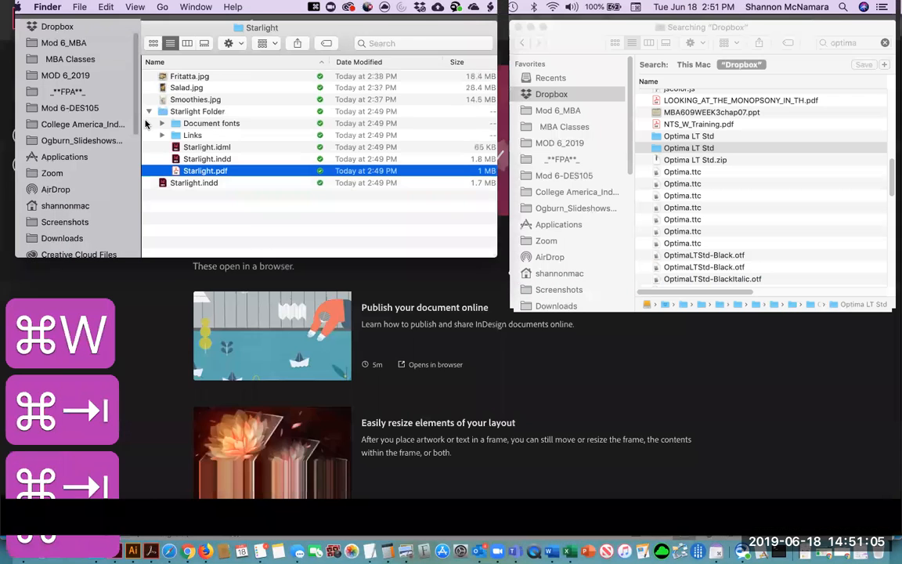
Collapse the packaged Starlight Folder, compress it into a zip archive, and clear the selection
{"action": "left_click", "coordinate": [149, 112]}
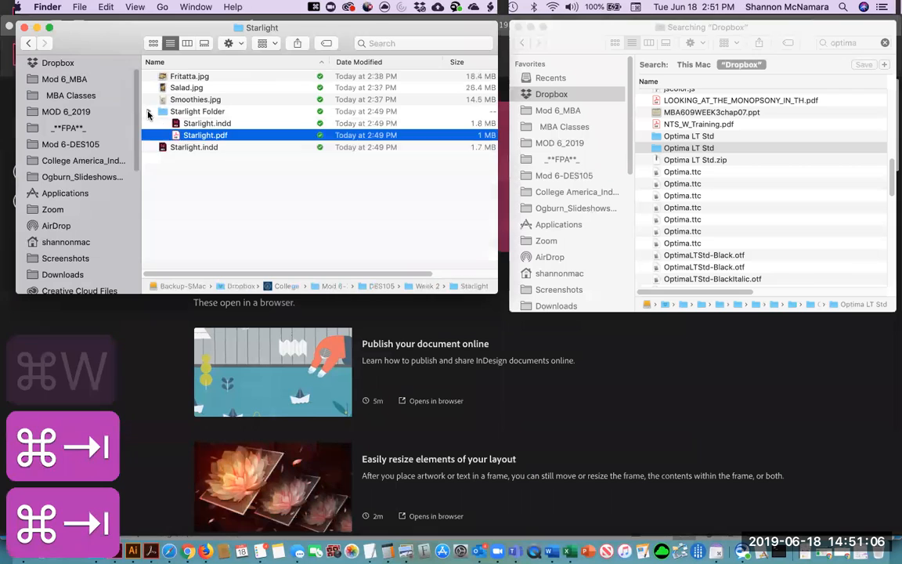
{"action": "right_click", "coordinate": [188, 114]}
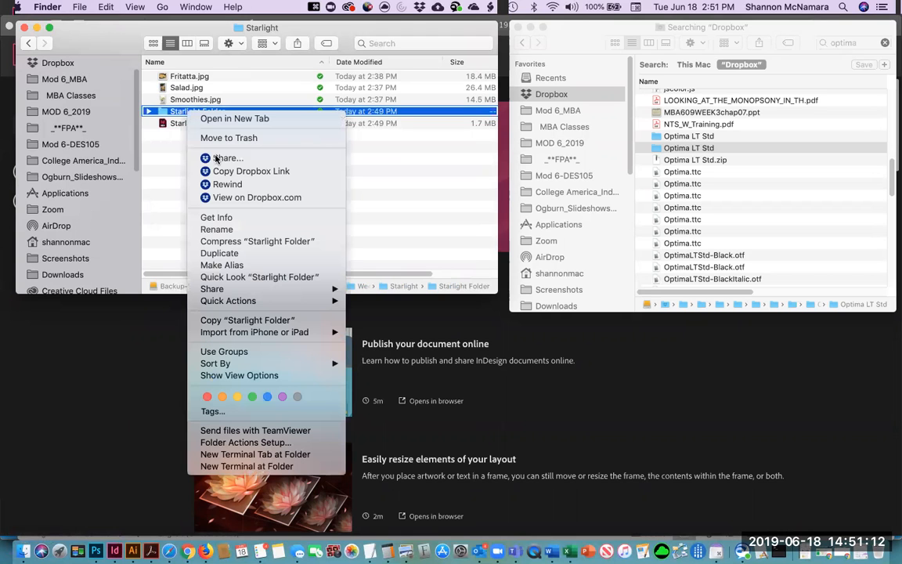
{"action": "left_click", "coordinate": [238, 241]}
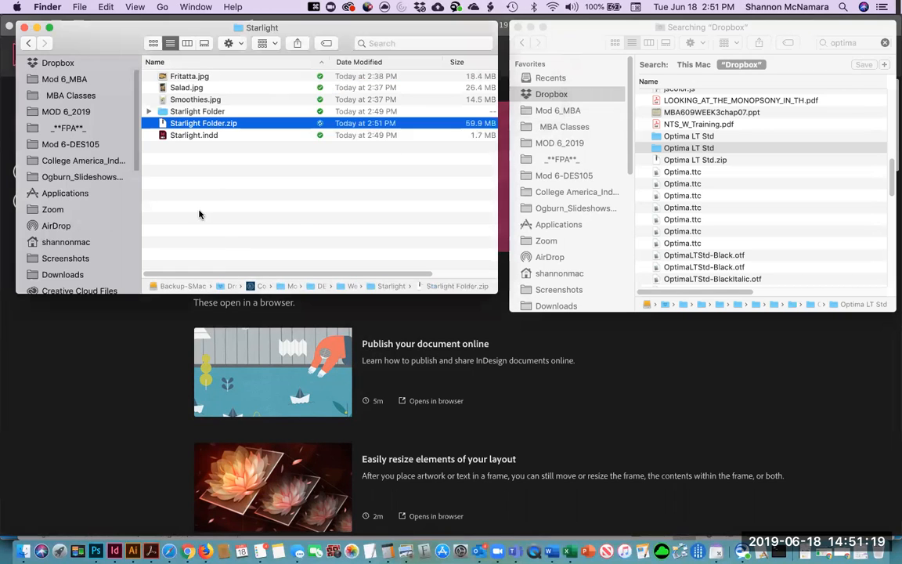
{"action": "left_click", "coordinate": [297, 209]}
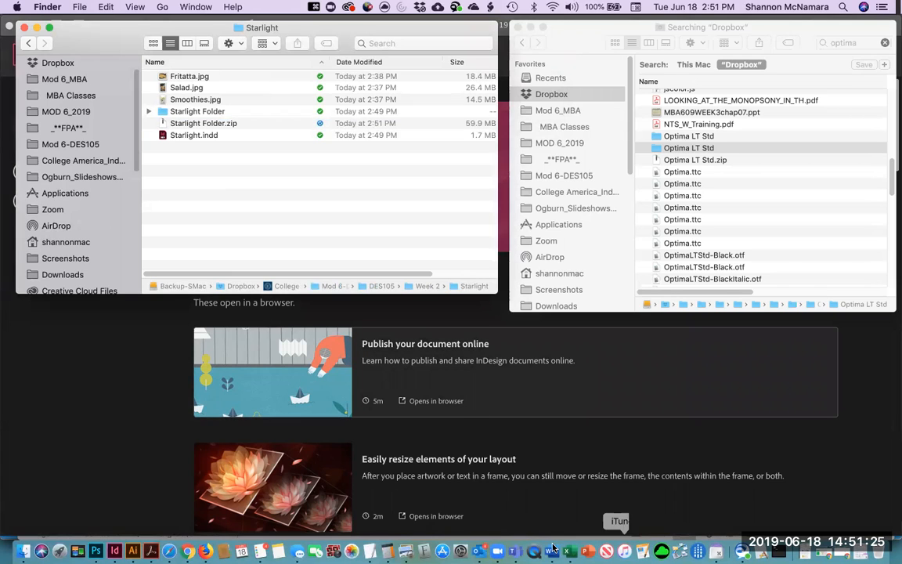
{"action": "left_click", "coordinate": [755, 198]}
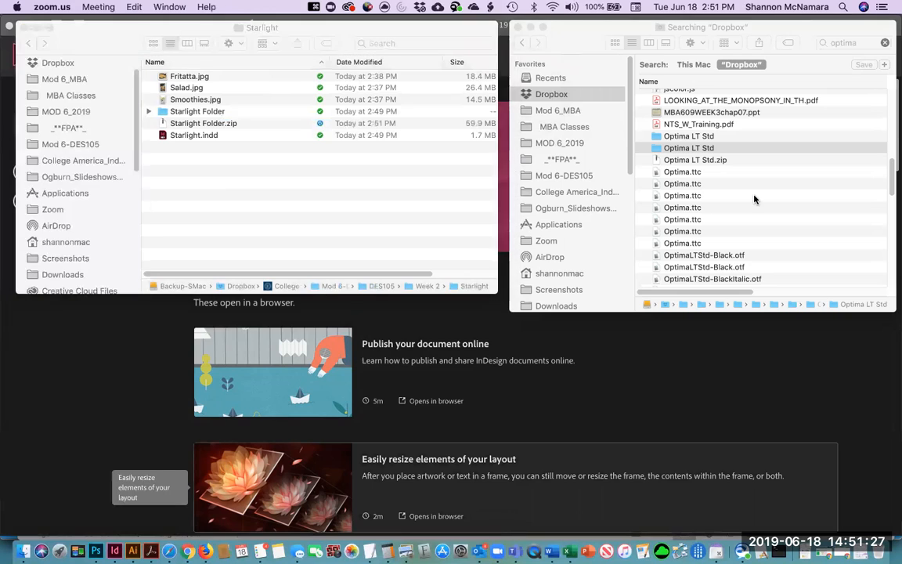